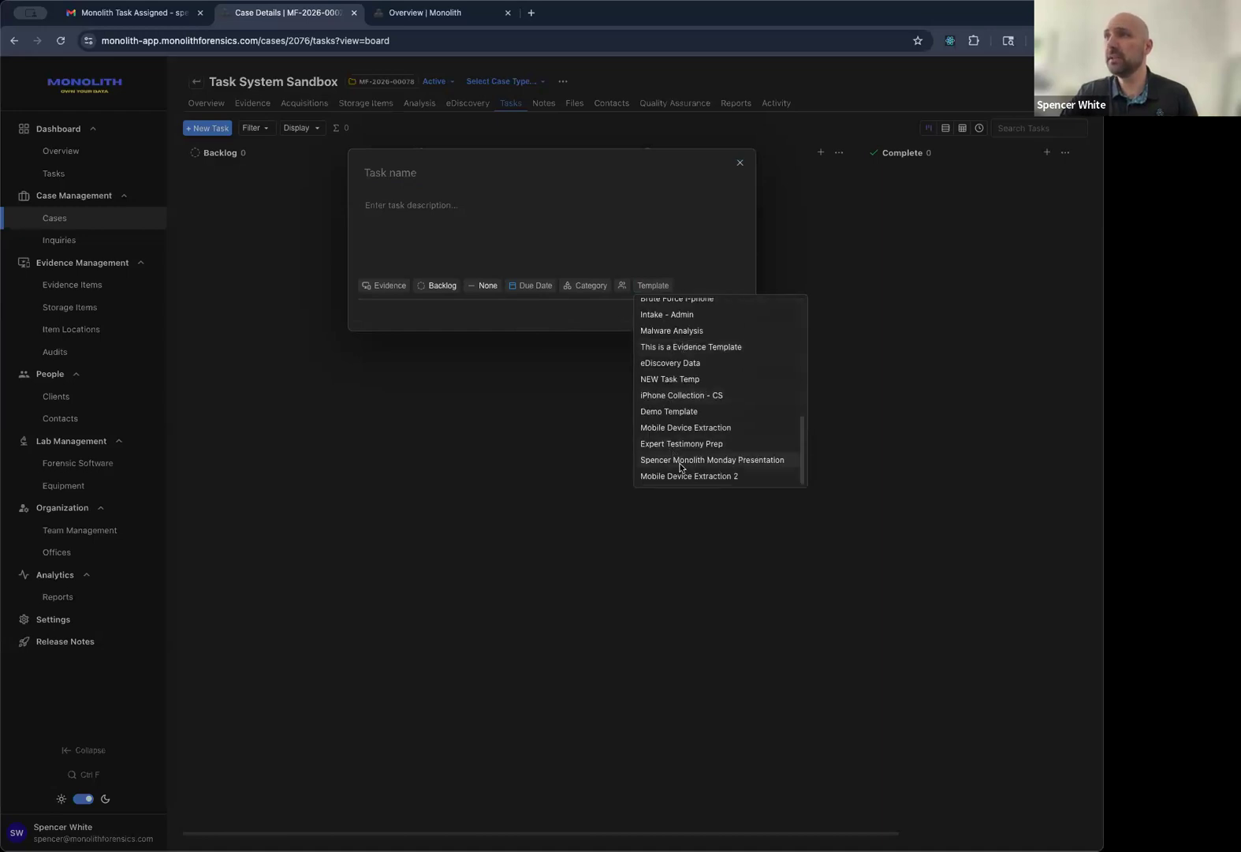
Submit a task from the Monday presentation template and open the new Backlog card to see its five subtasks.
click(675, 460)
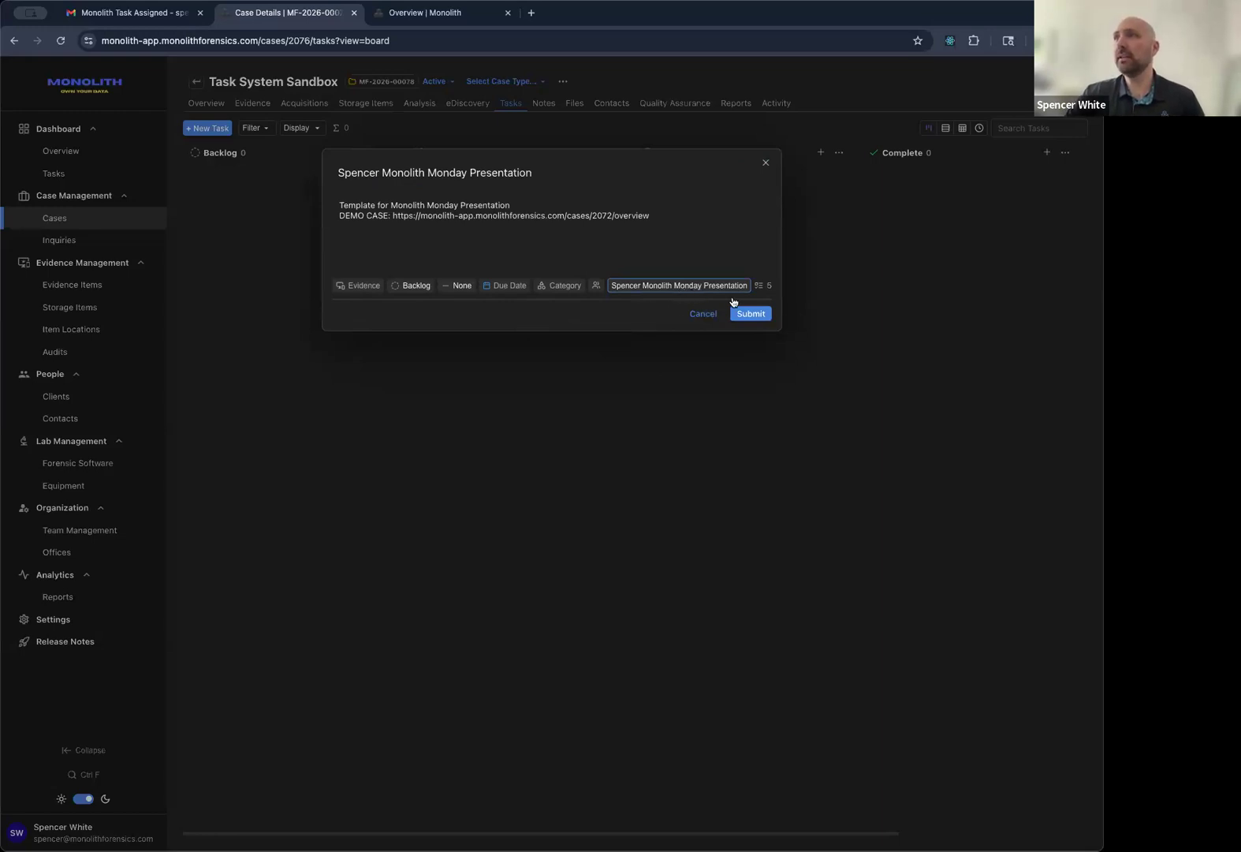
click(747, 318)
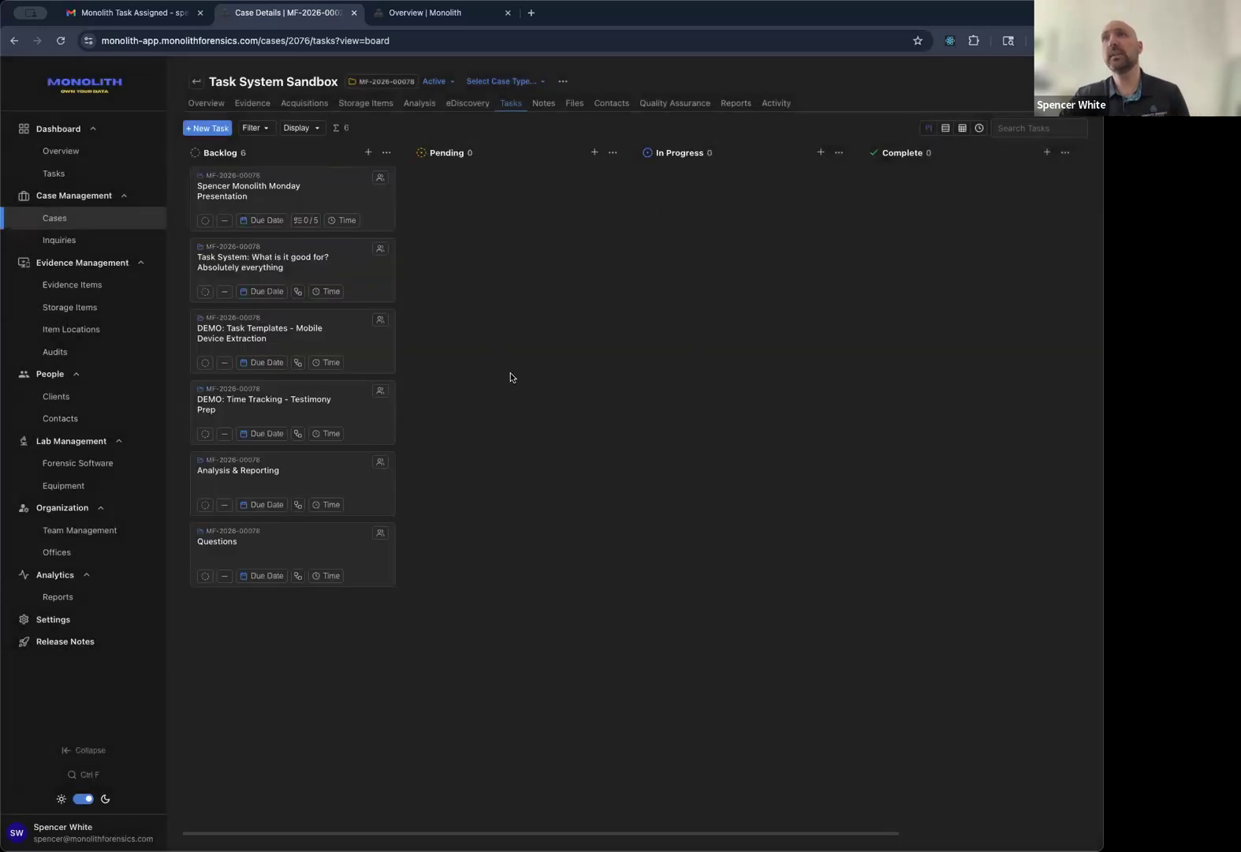
click(347, 194)
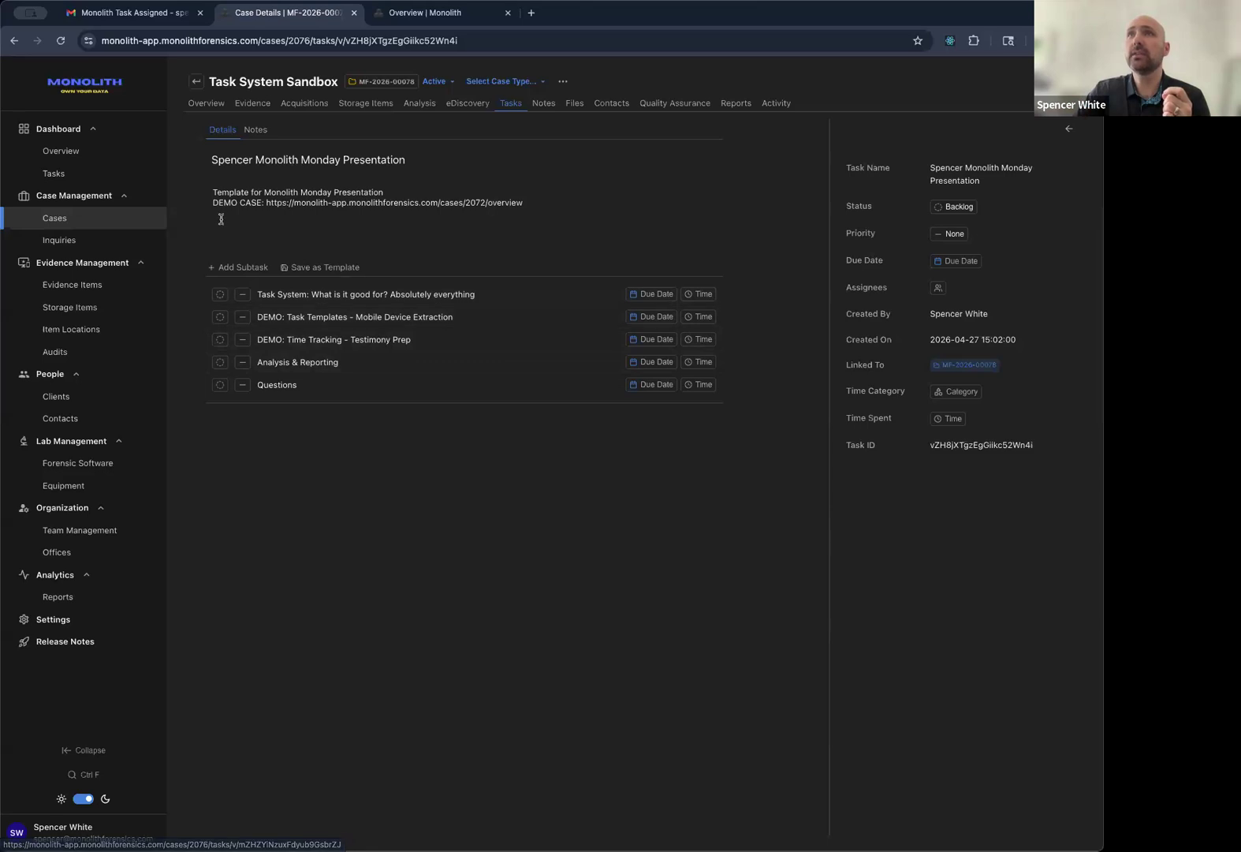
Create the case 'Task Demo - Monolith Mondays' with the examiner as case lead.
click(124, 222)
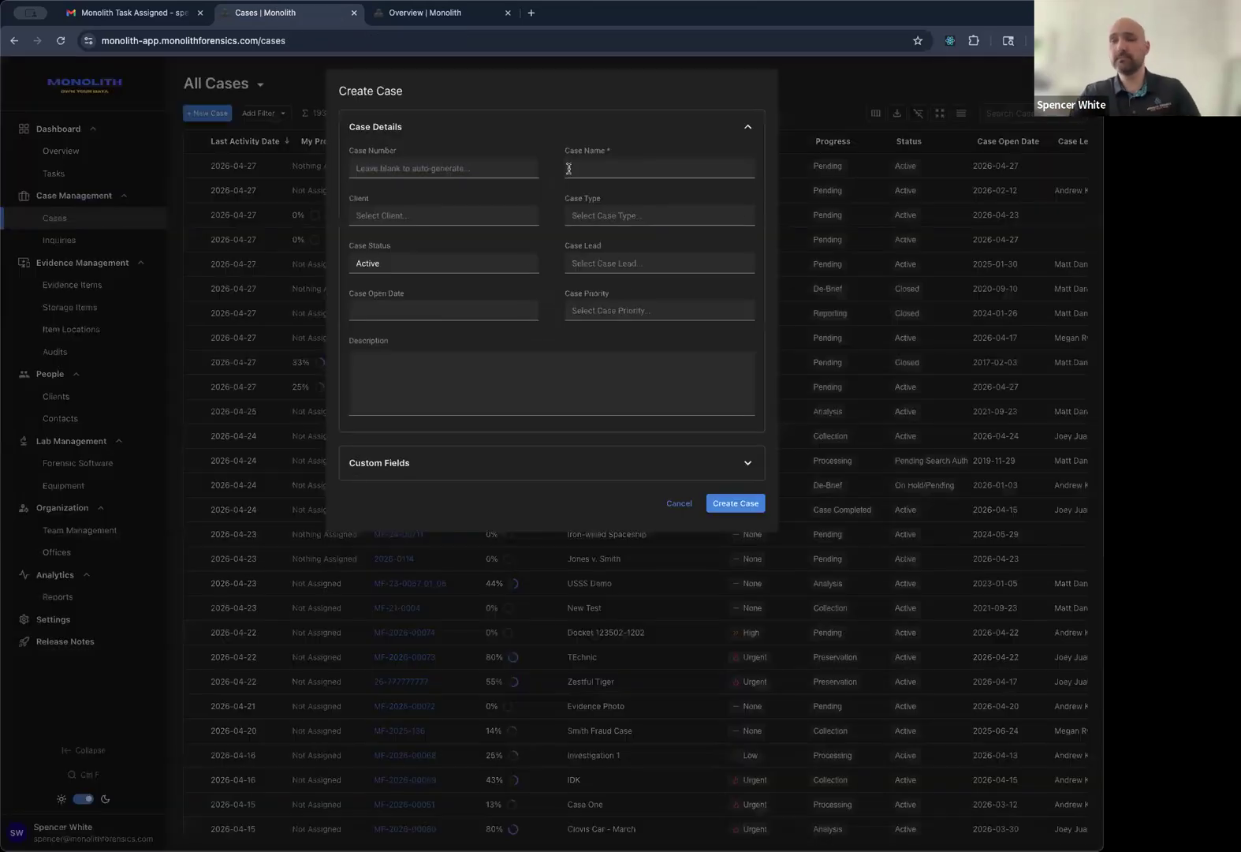
click(568, 168)
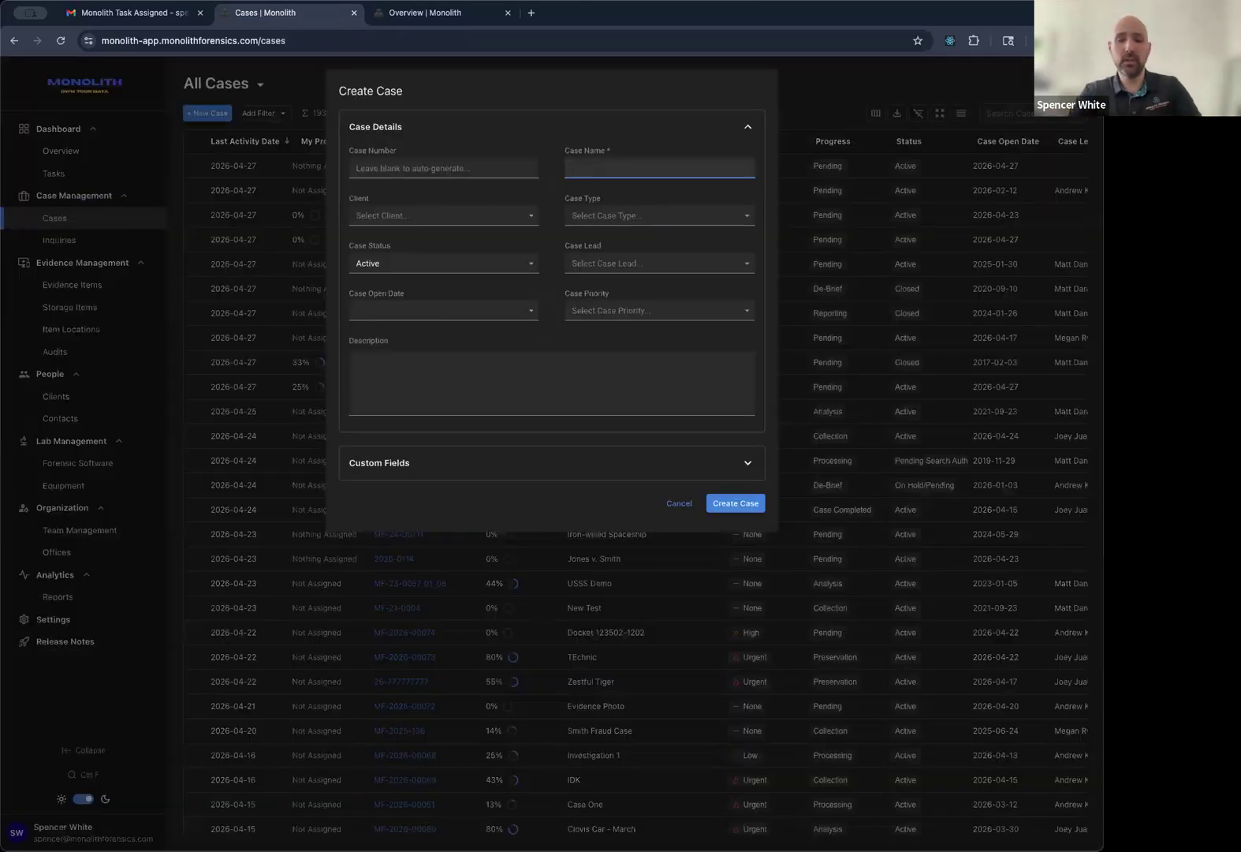
text(Task Demo )
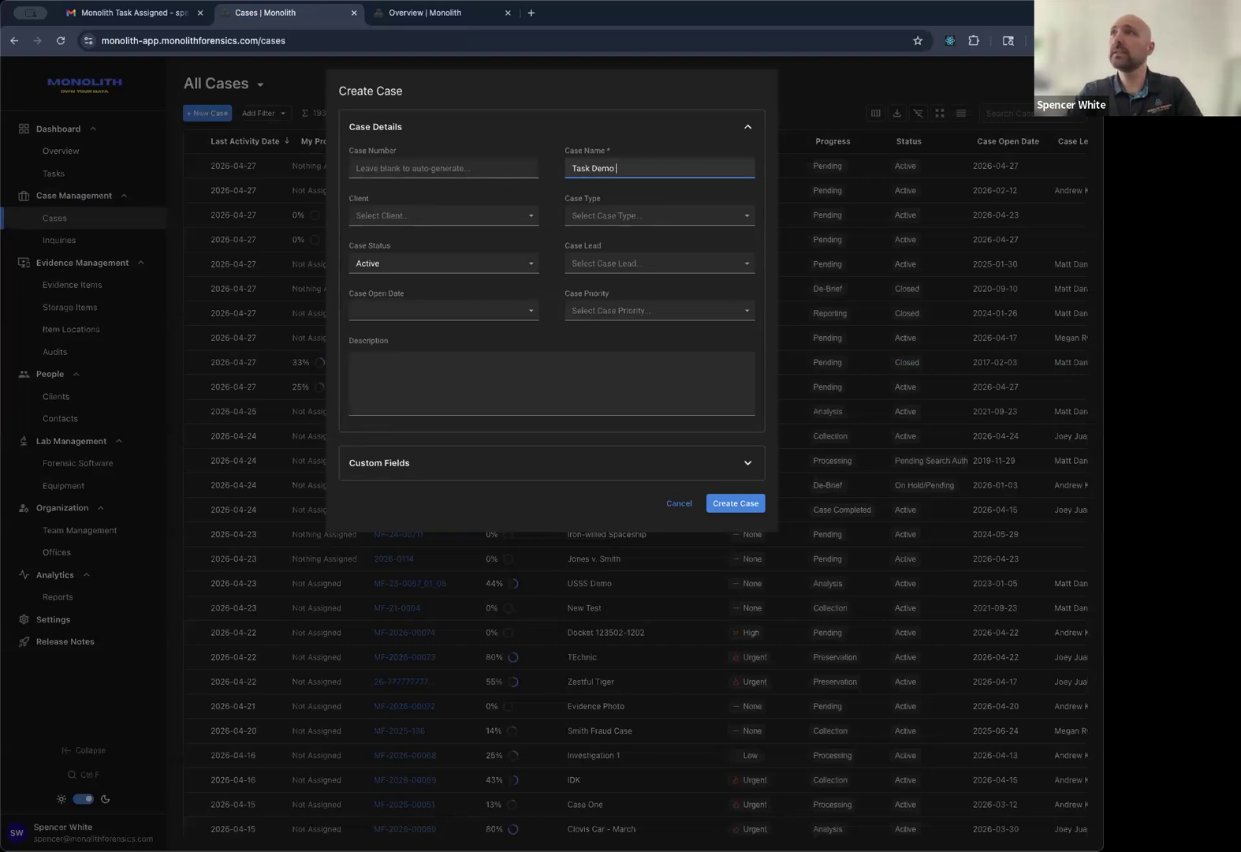
text(- Monolith Mondays)
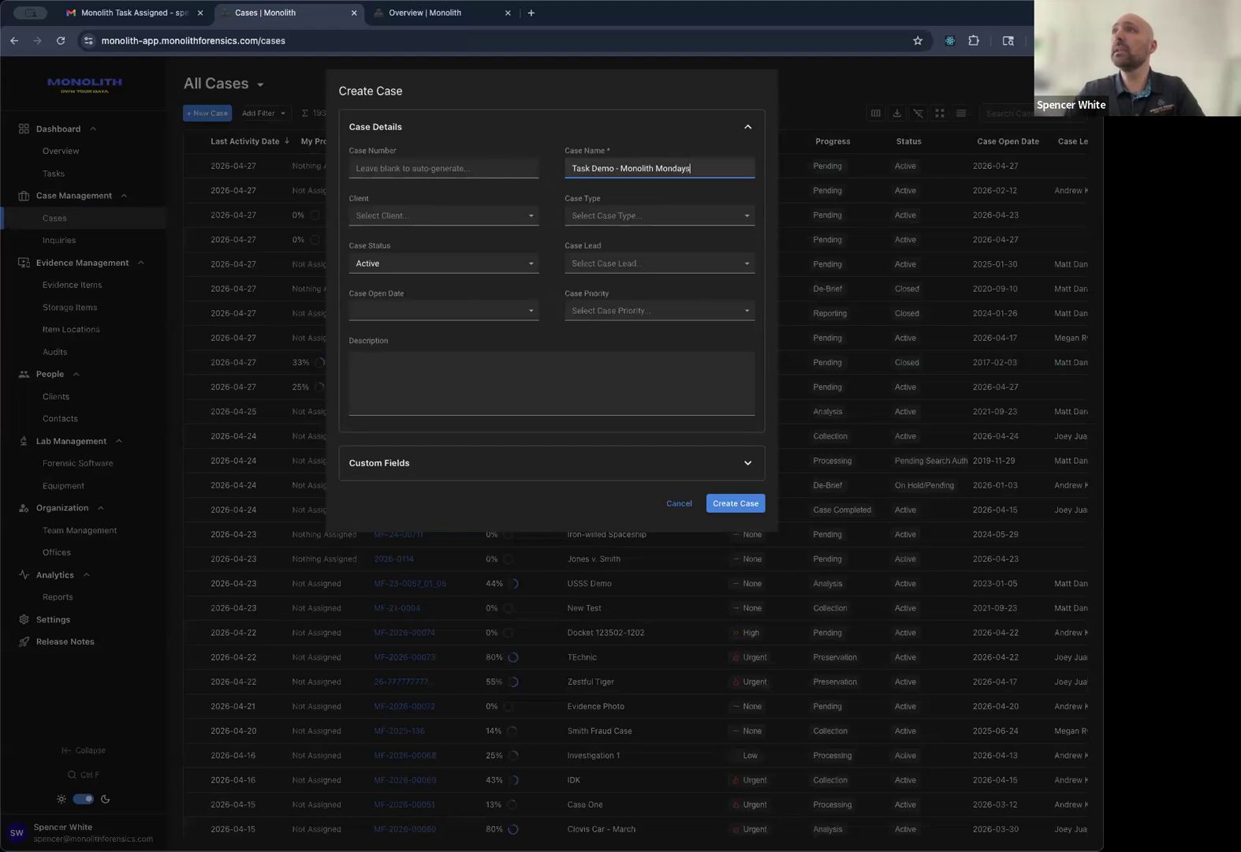
click(643, 263)
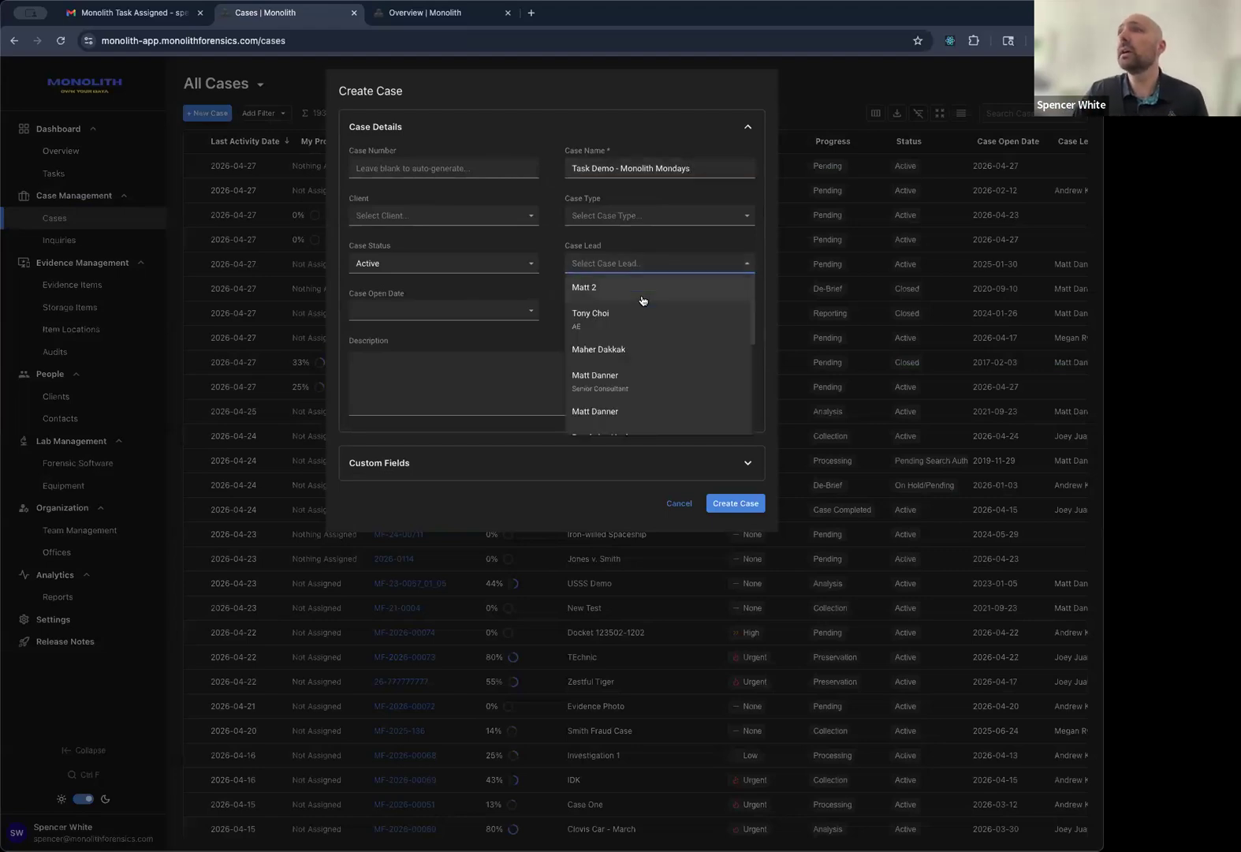
scroll(640, 315, down, 2)
scroll(640, 324, down, 2)
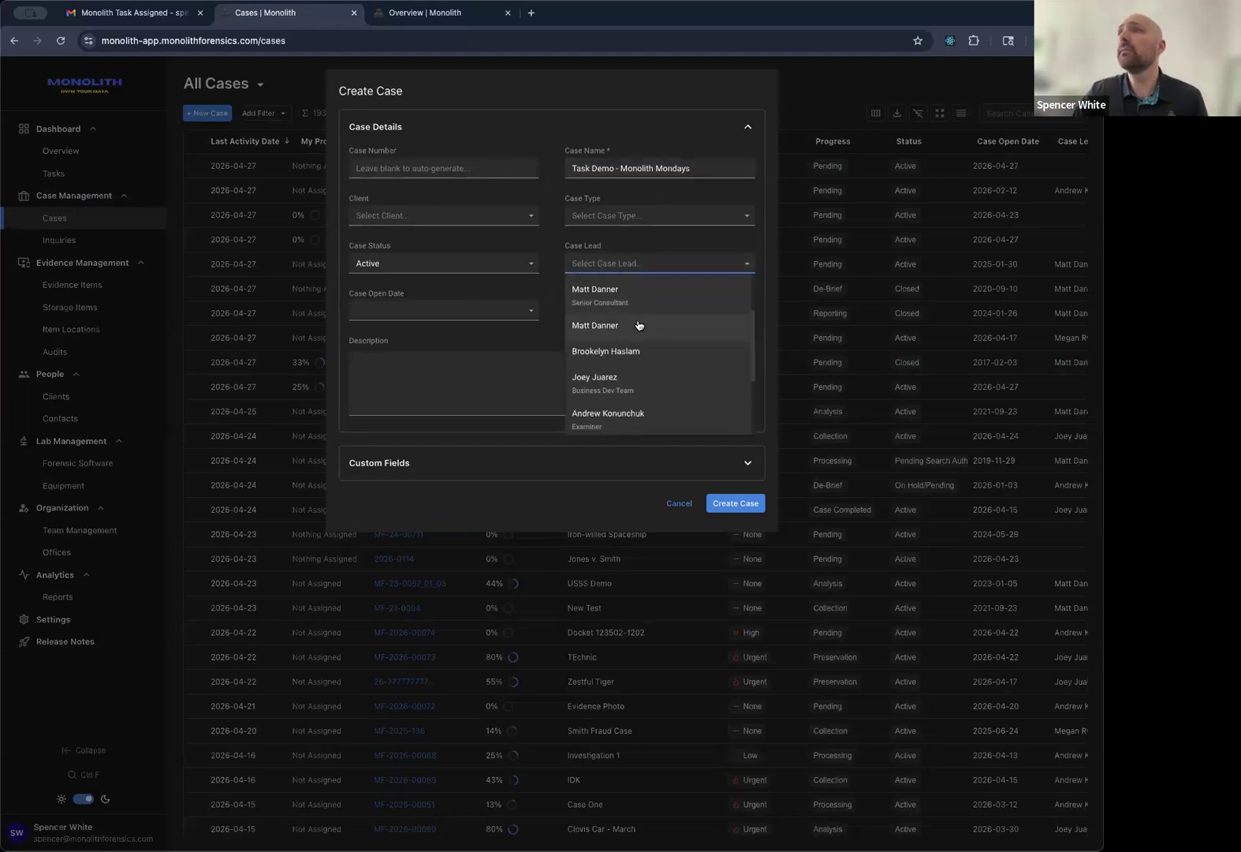
click(638, 328)
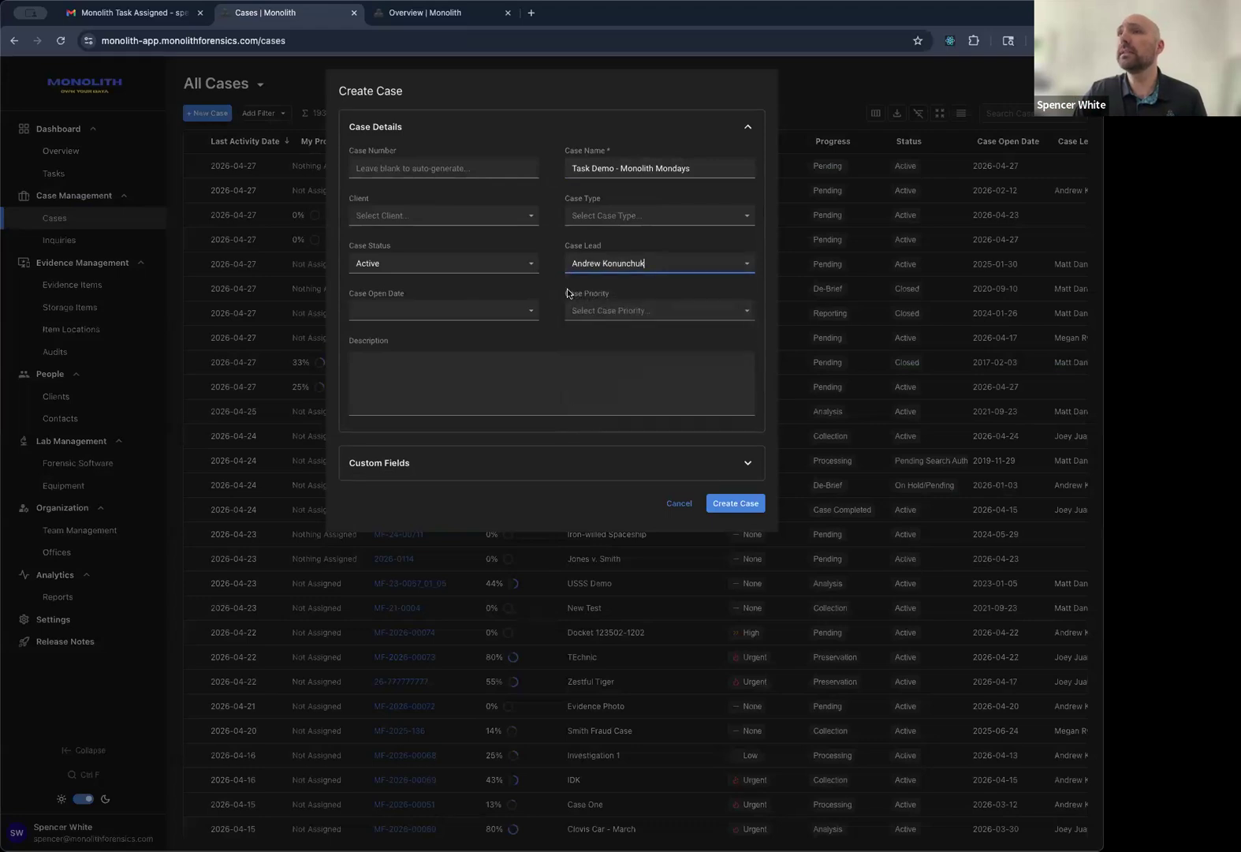
click(717, 501)
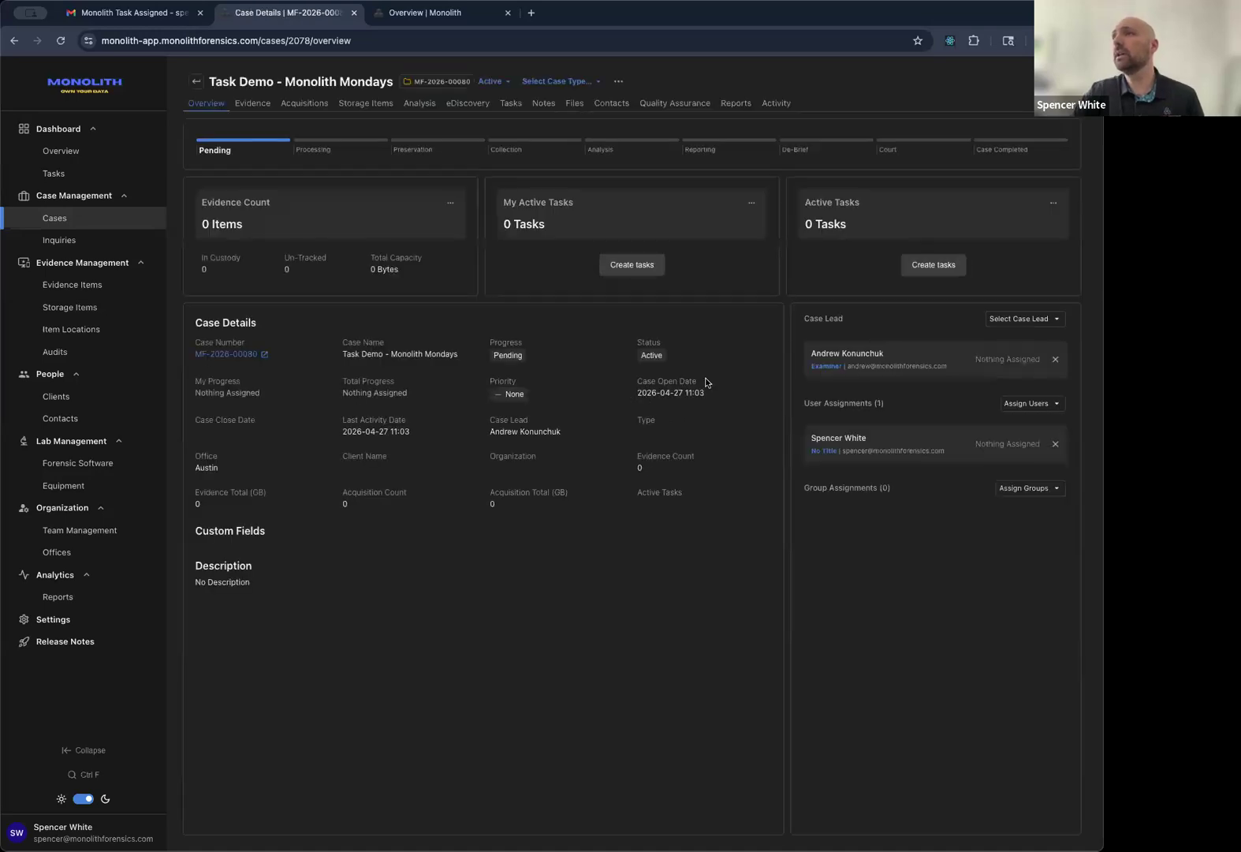
Assign three more users to the case, bringing it to four assigned users.
click(1042, 404)
click(984, 470)
click(983, 474)
scroll(975, 493, down, 1)
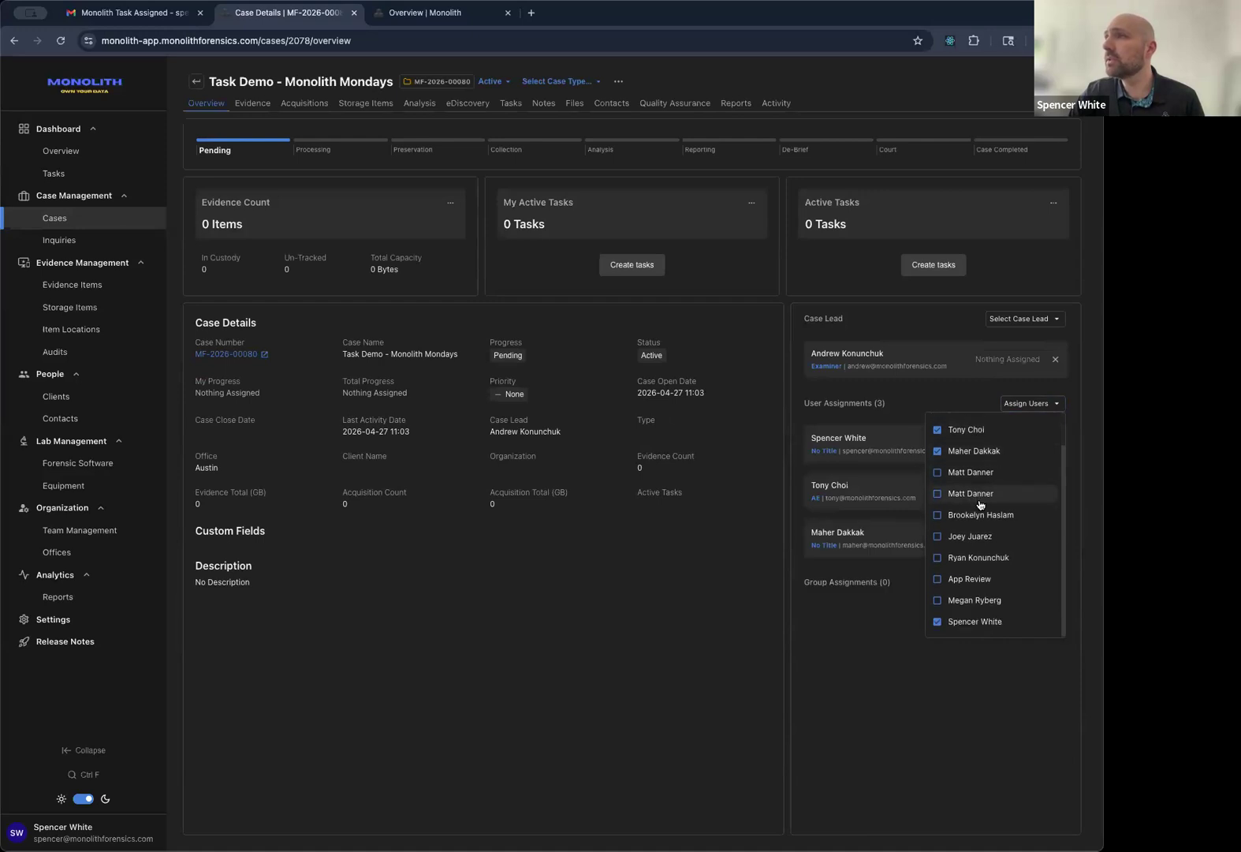
click(972, 536)
click(890, 583)
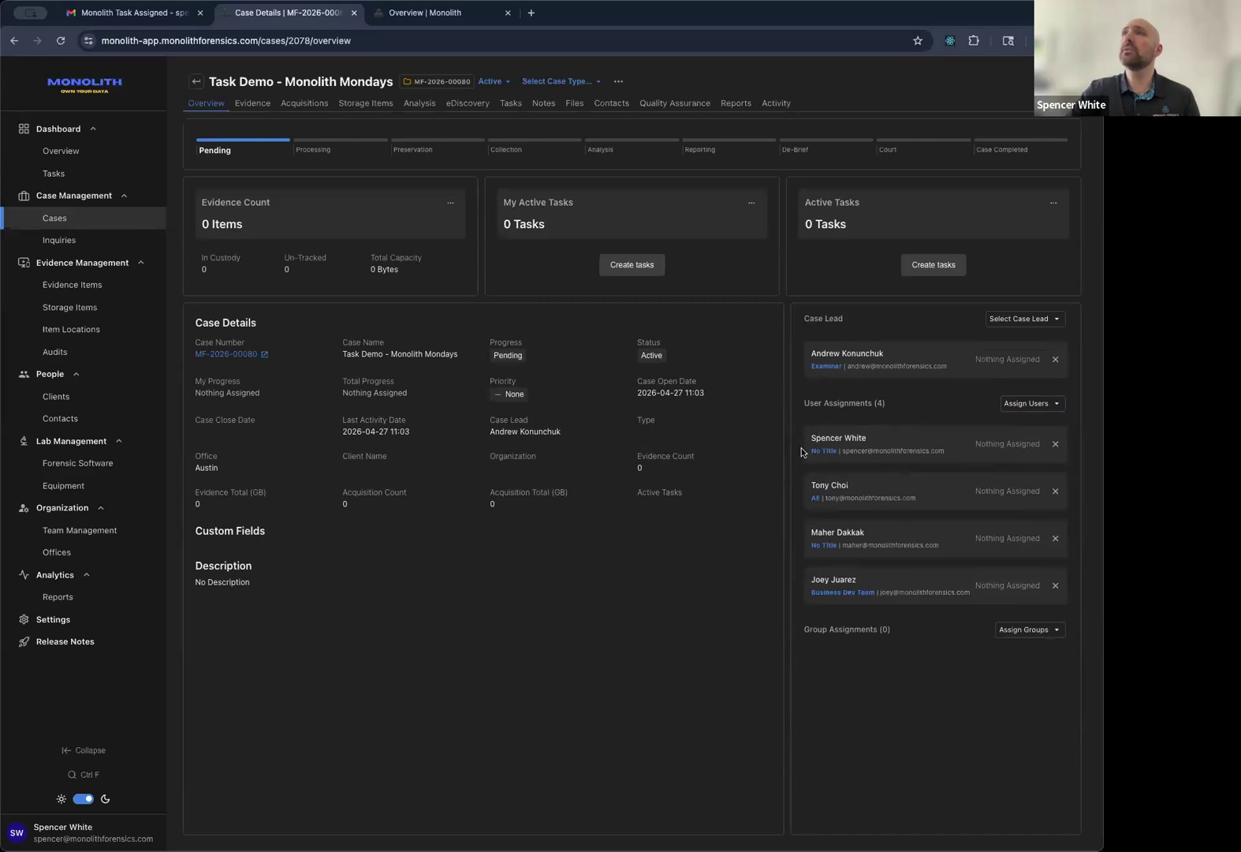
Submit a new task from the Mobile Device Extraction template on the case's Tasks board.
click(511, 104)
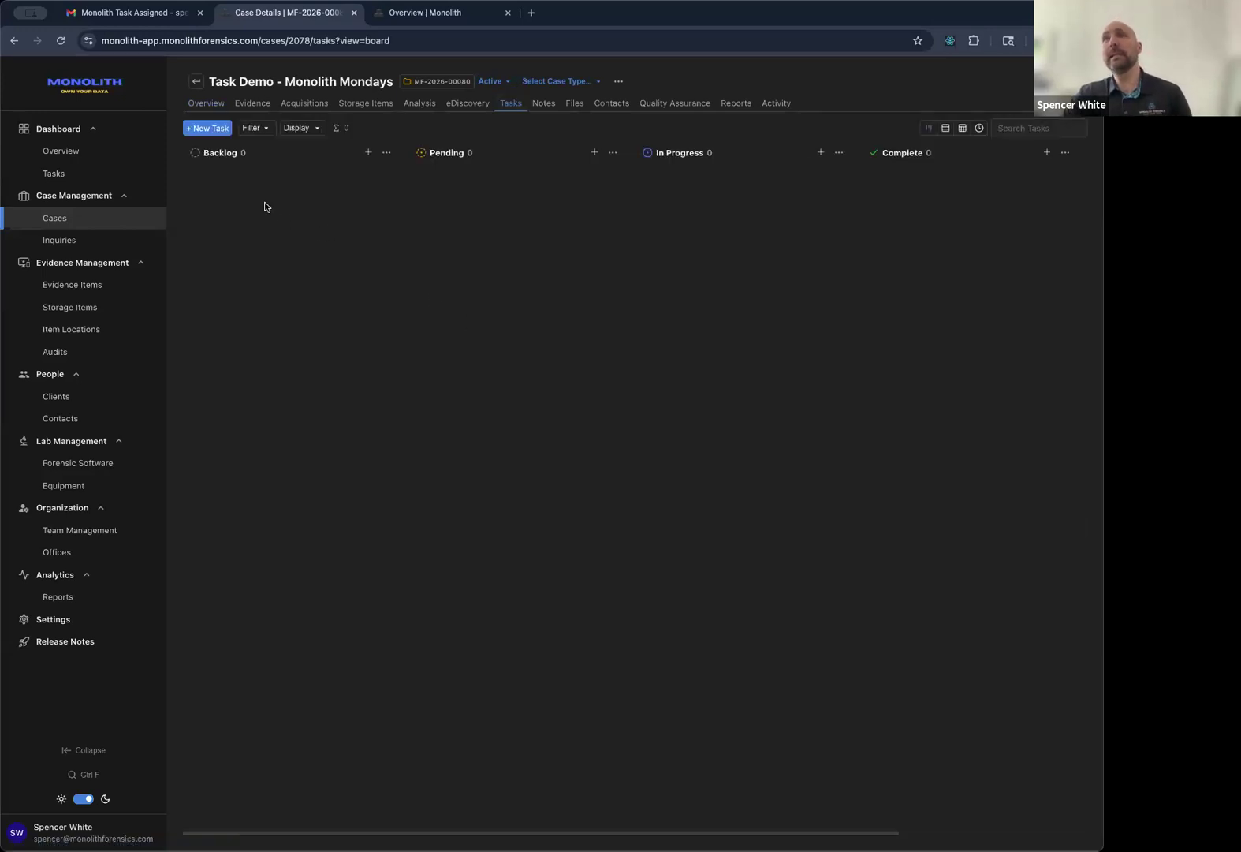
click(218, 128)
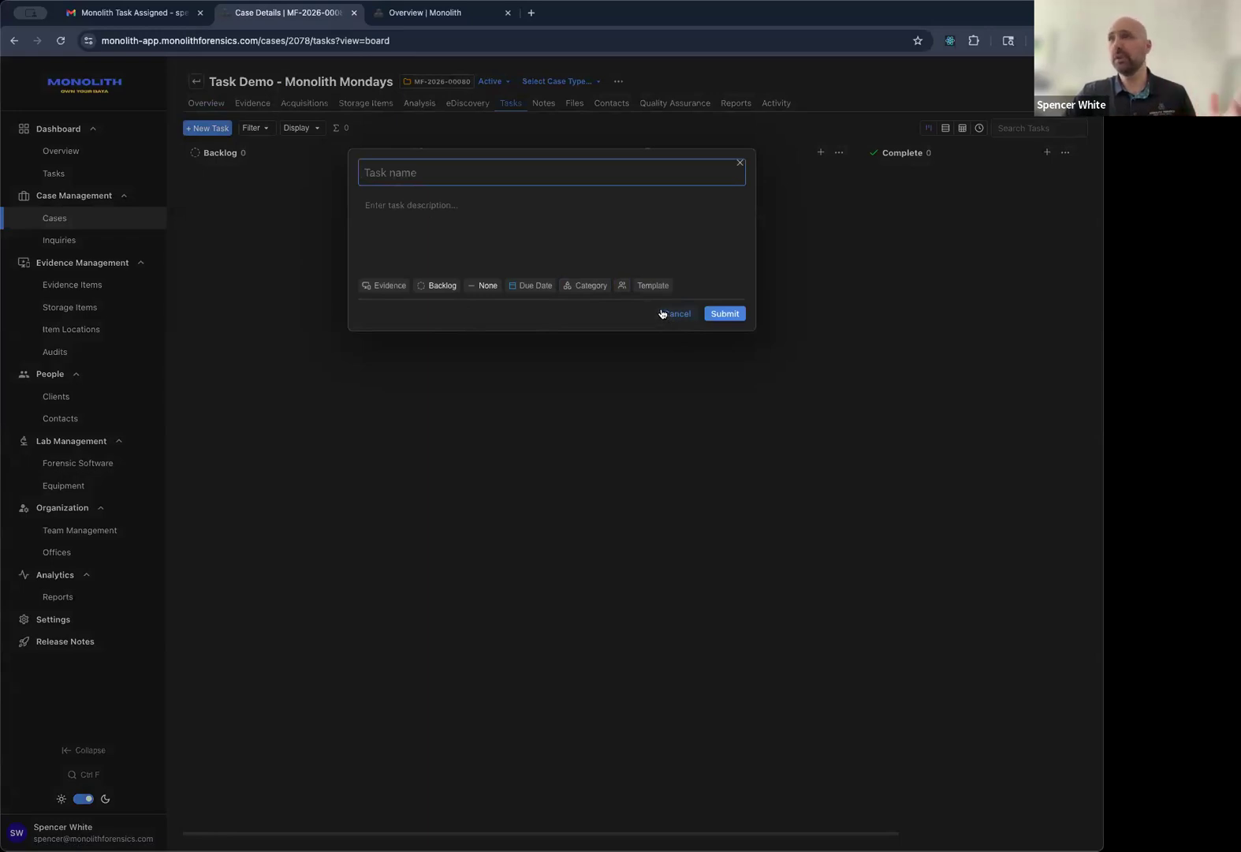
click(653, 285)
scroll(654, 325, down, 10)
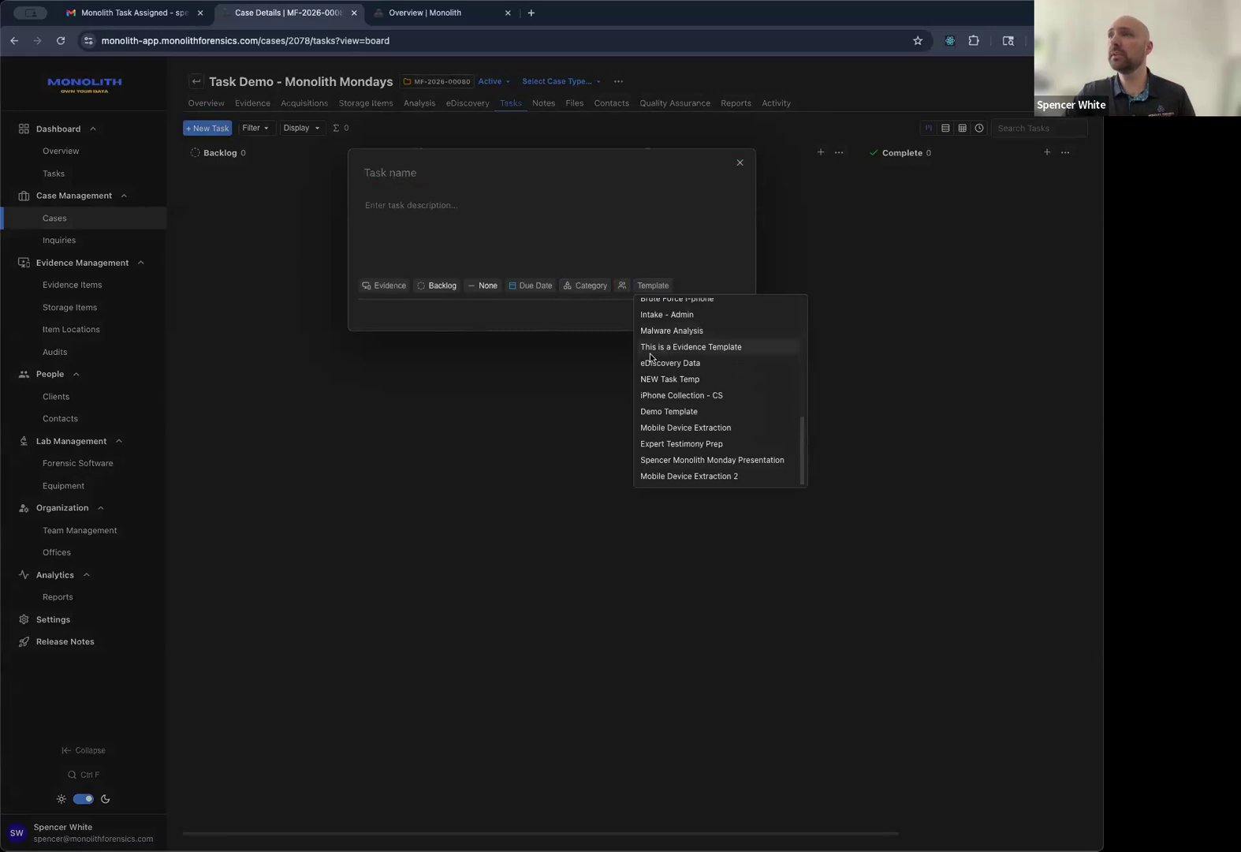
click(693, 432)
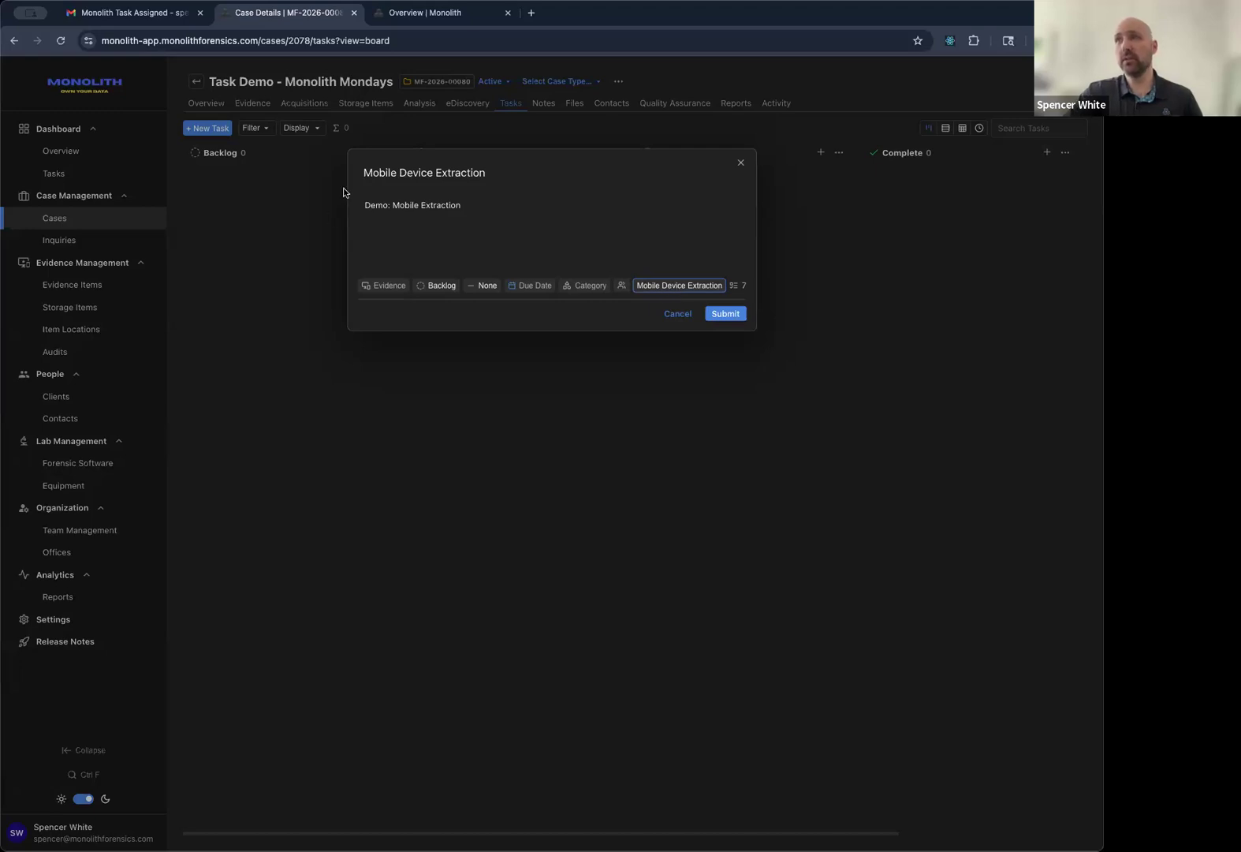
click(740, 320)
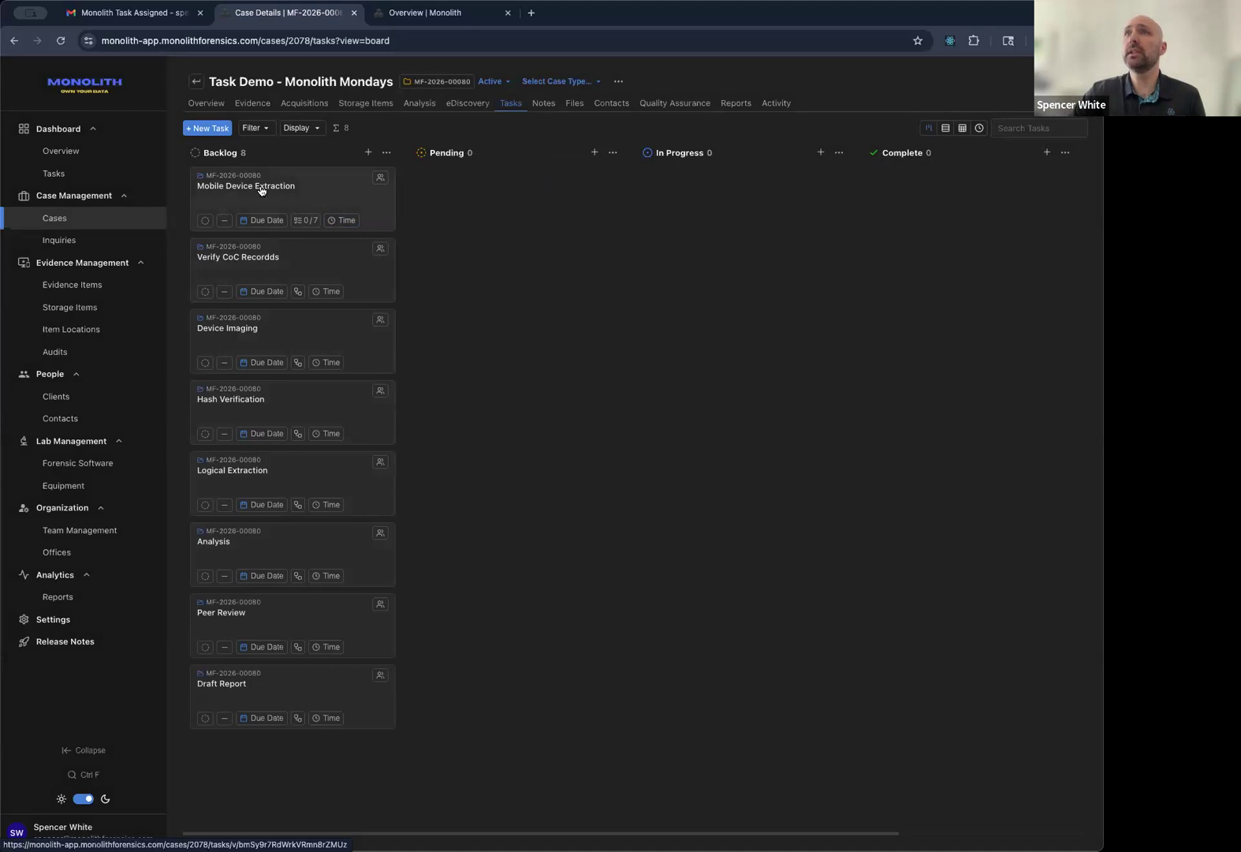
Open the Verify CoC Recordds subtask and set its priority to High, leaving status at Backlog.
click(299, 180)
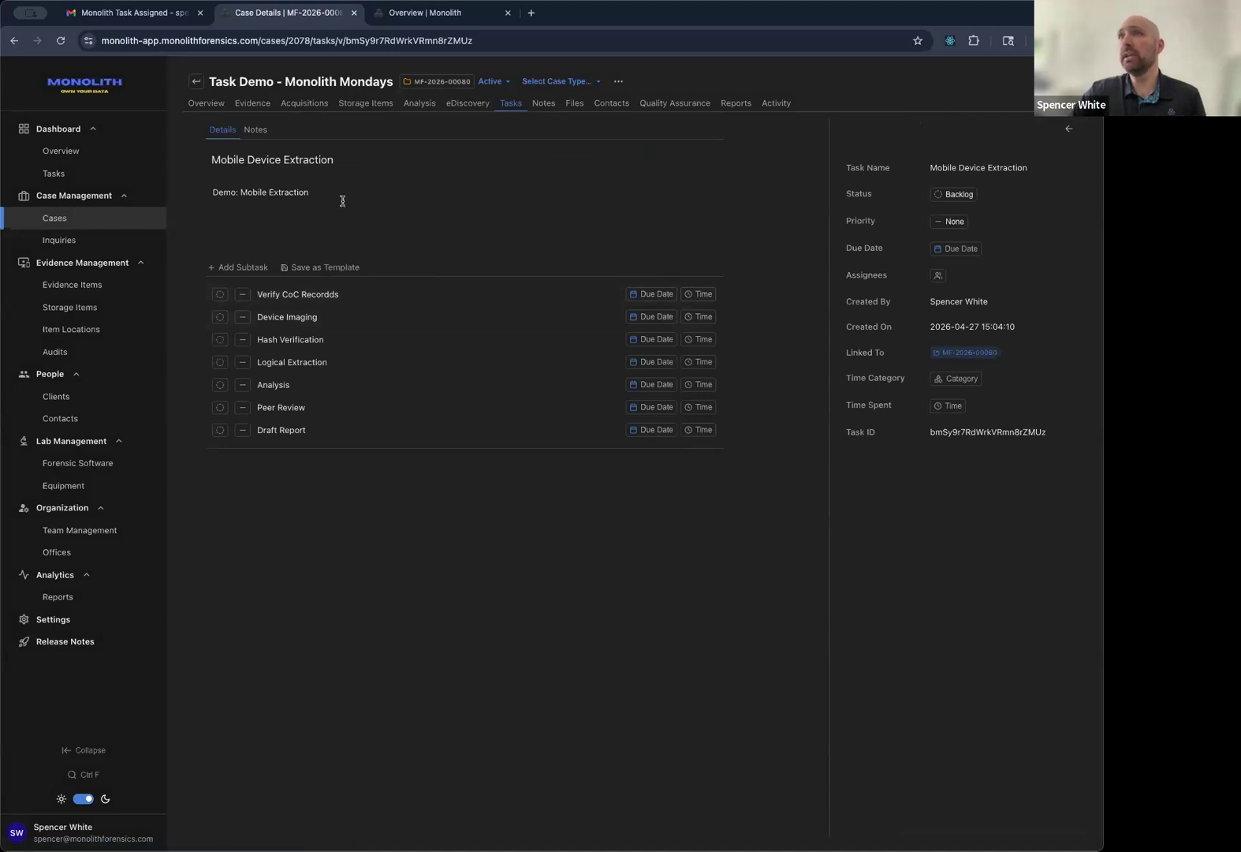
click(320, 293)
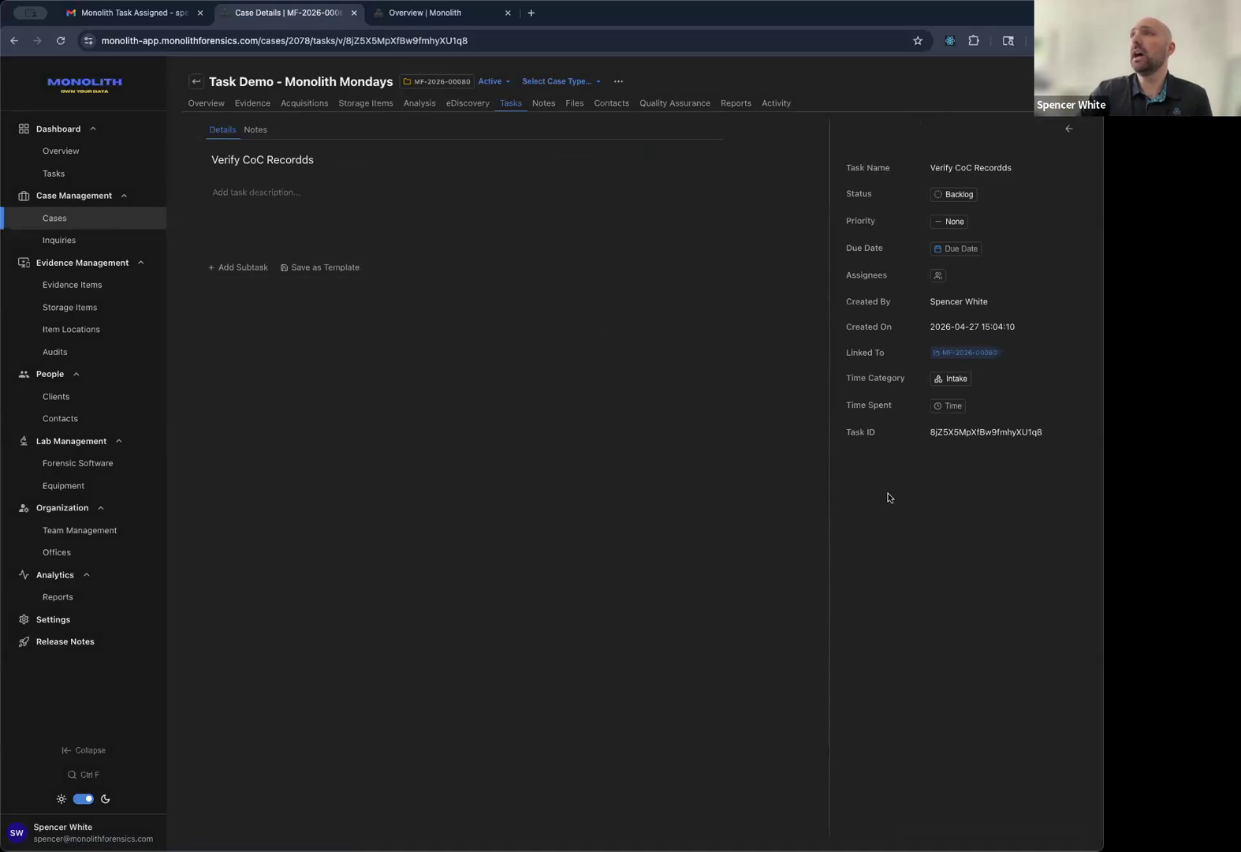
click(954, 195)
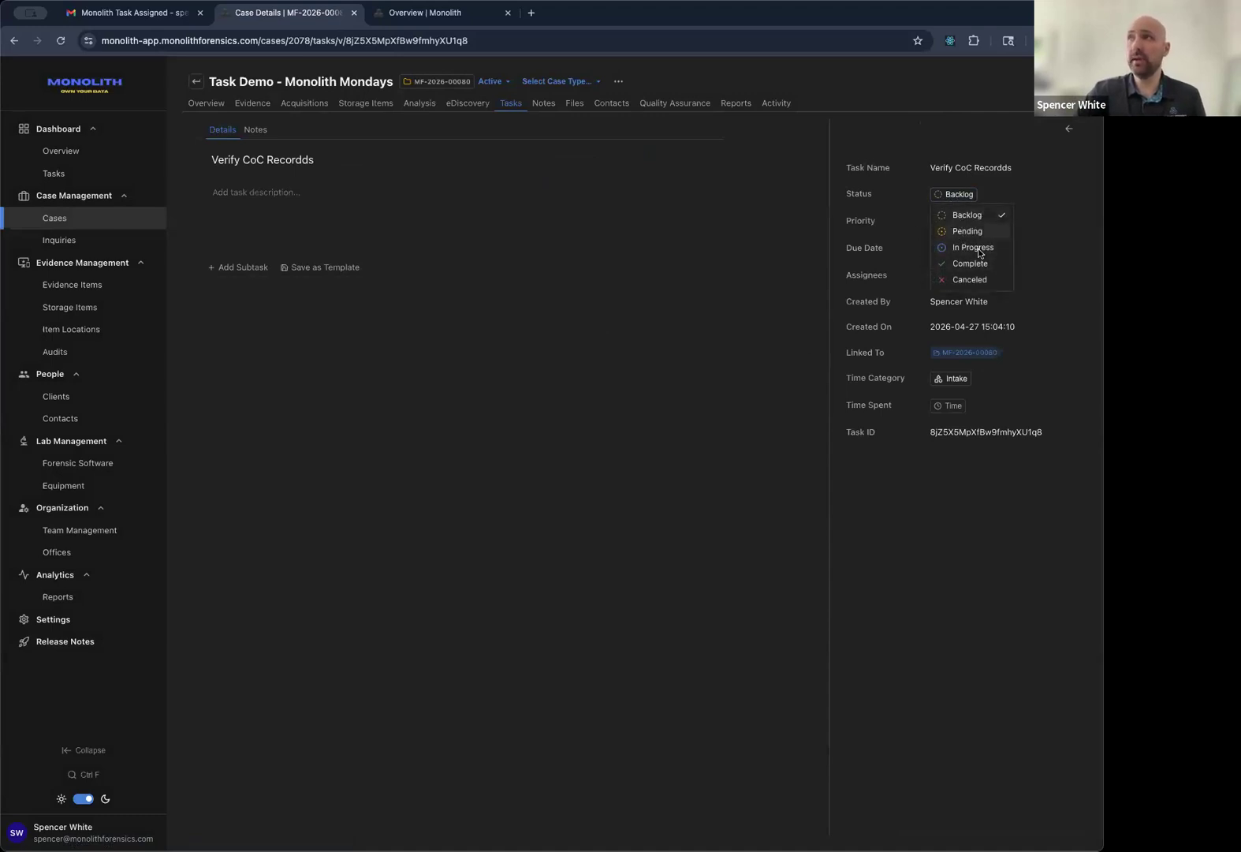
click(897, 241)
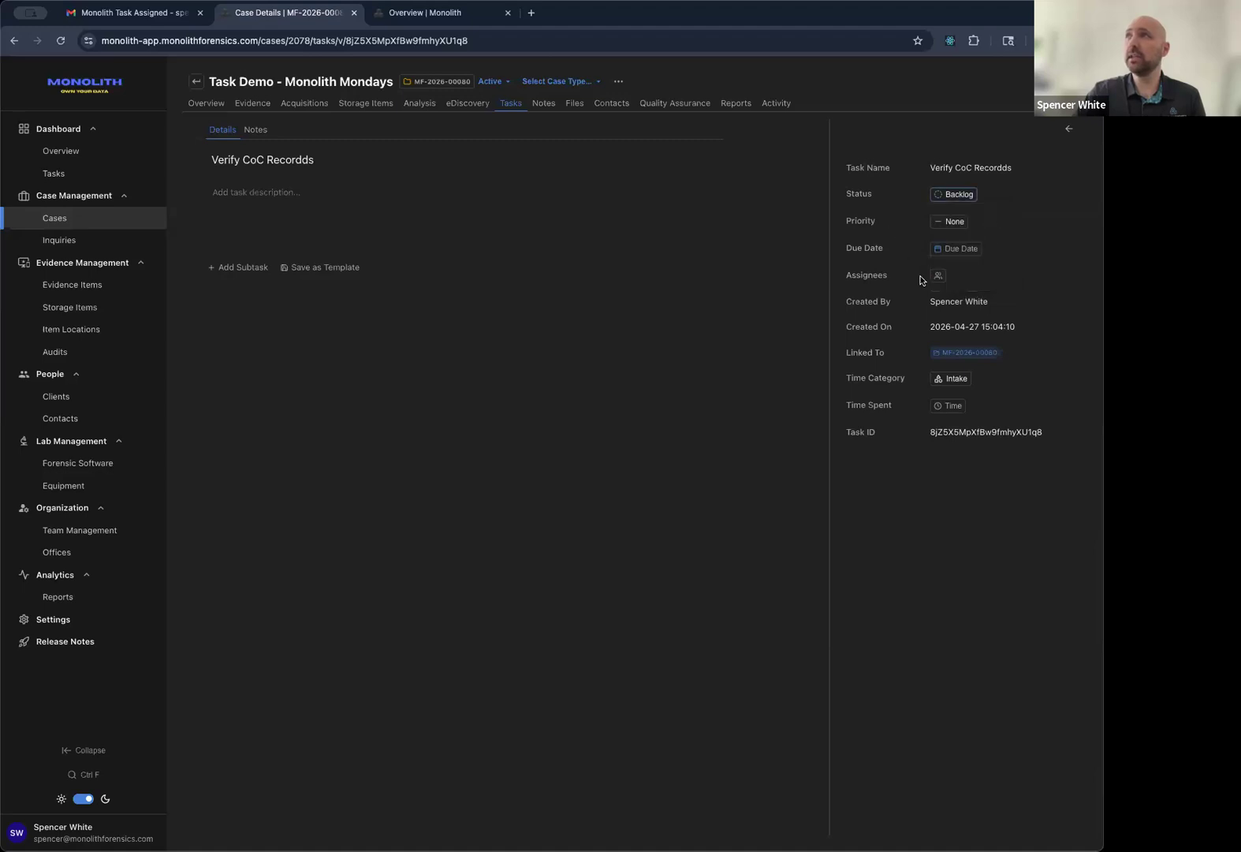
click(953, 221)
click(964, 256)
click(958, 199)
click(958, 198)
Set its due date to April 30, assign the examiner, and keep the Intake time category.
click(962, 248)
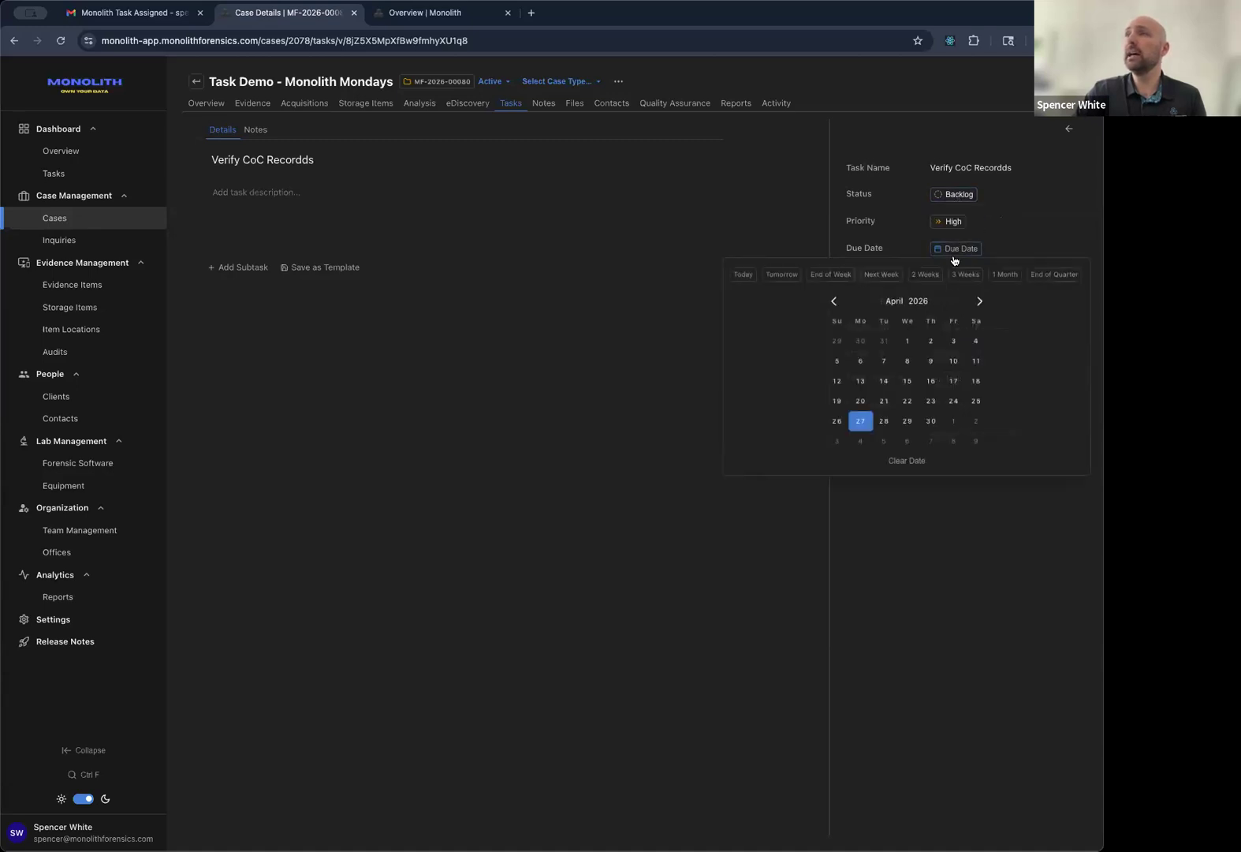
click(930, 420)
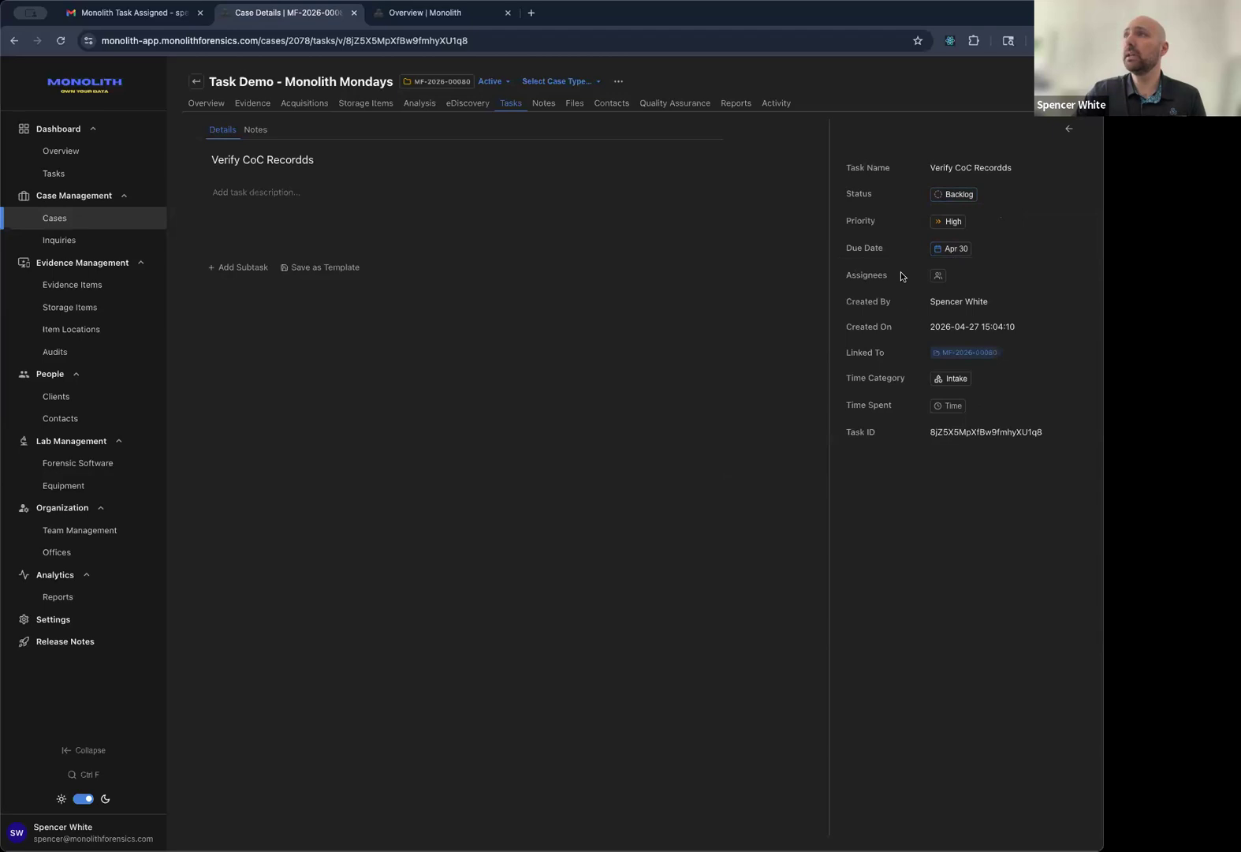
click(938, 275)
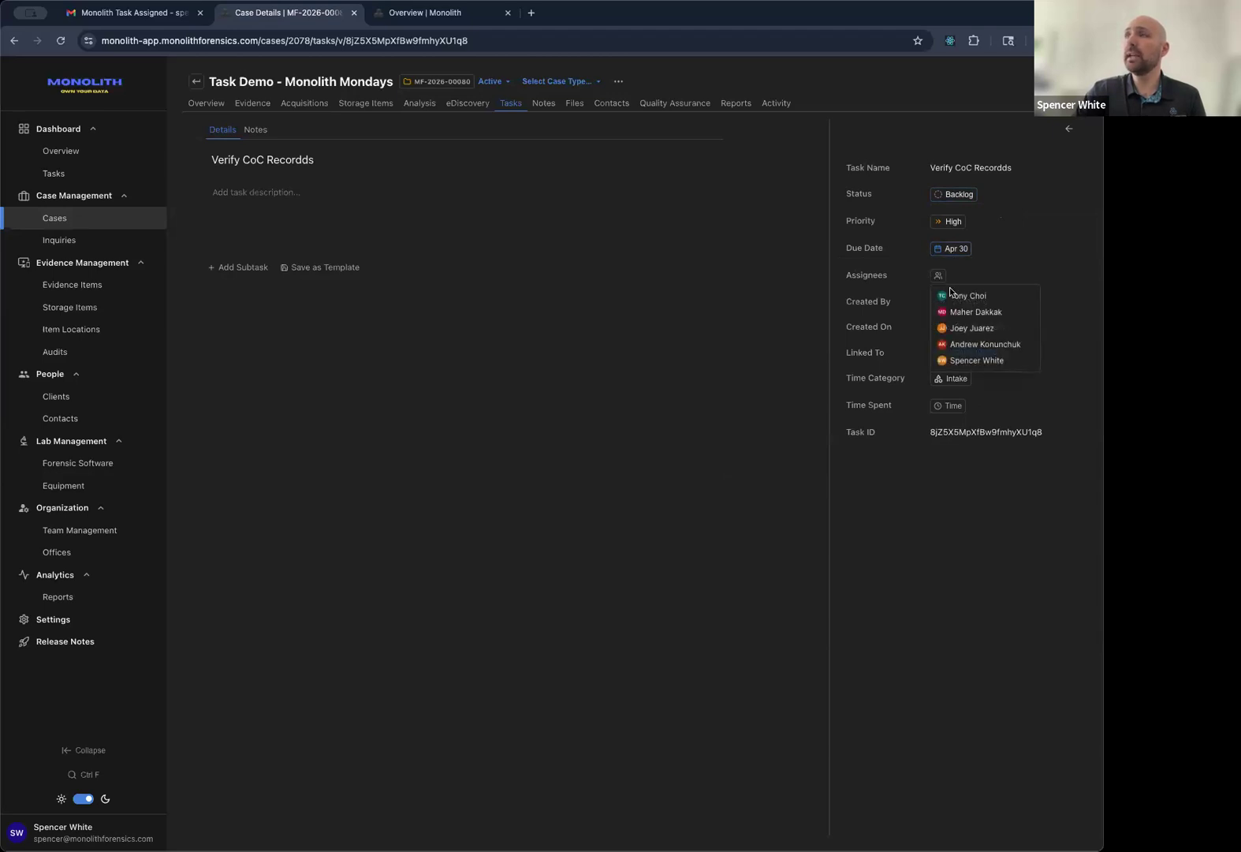
click(985, 345)
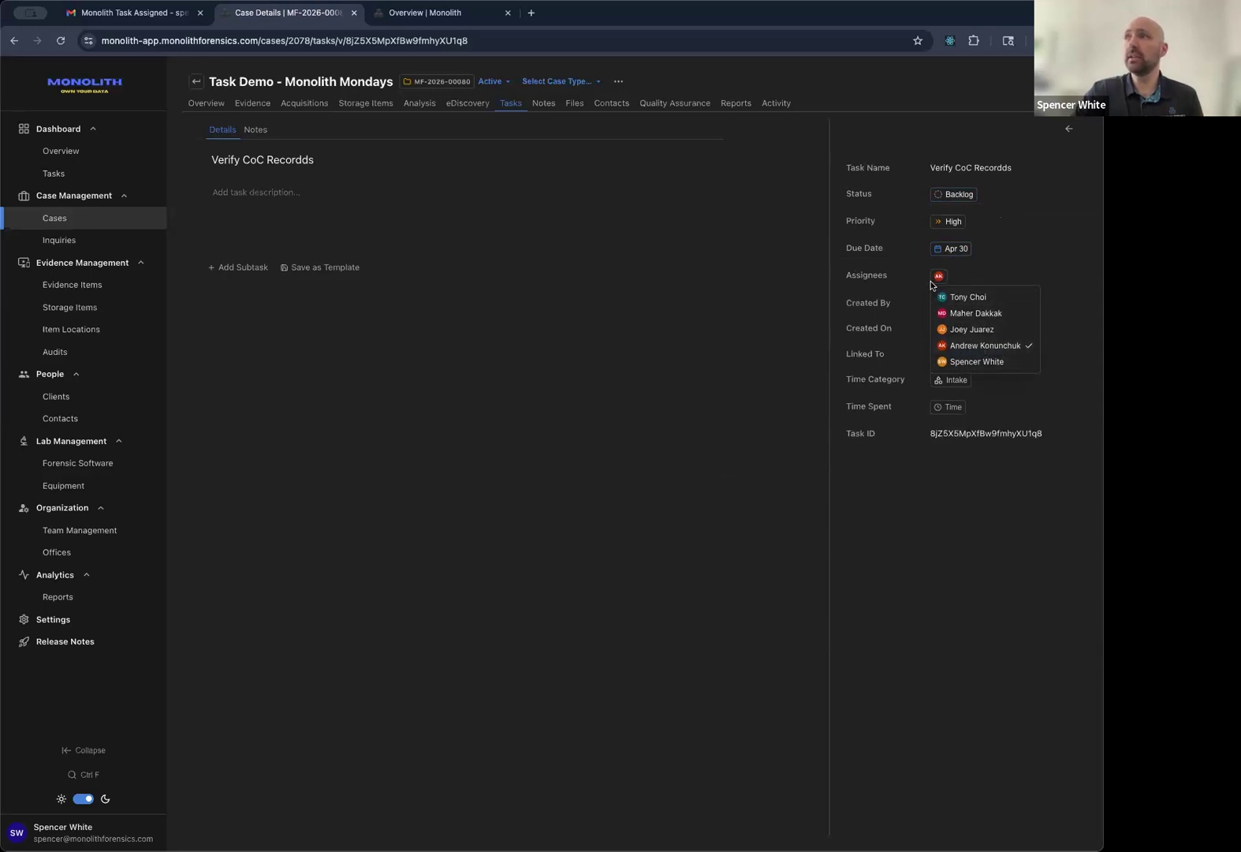
click(923, 326)
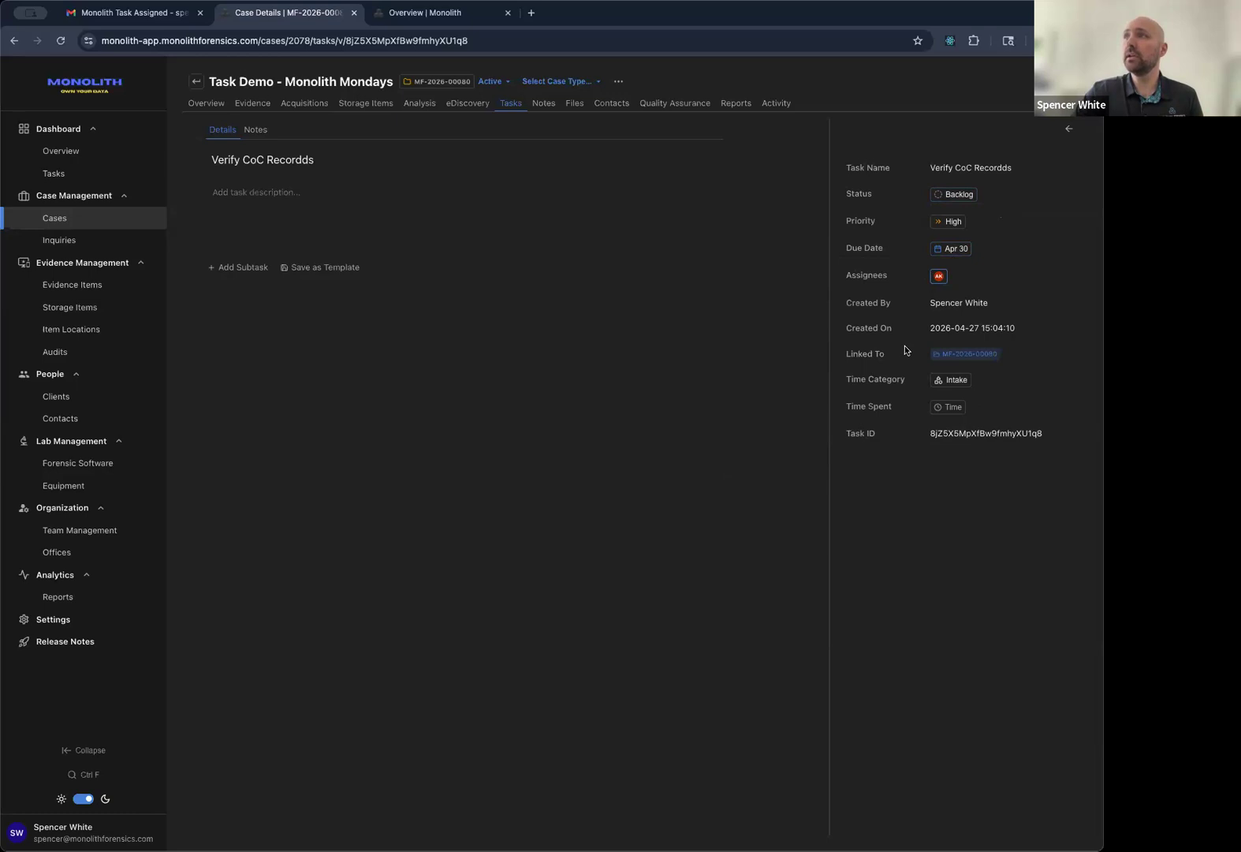
mouse_move(988, 355)
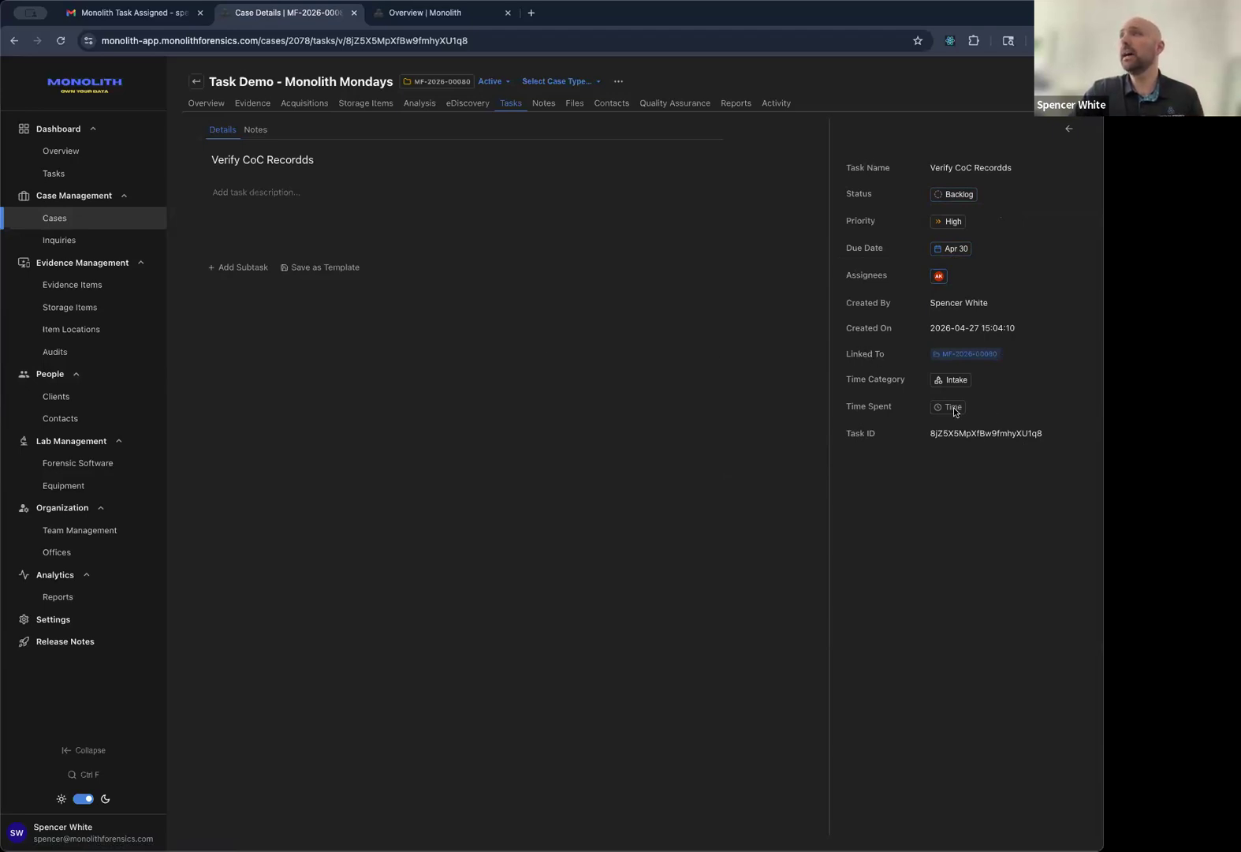
click(954, 382)
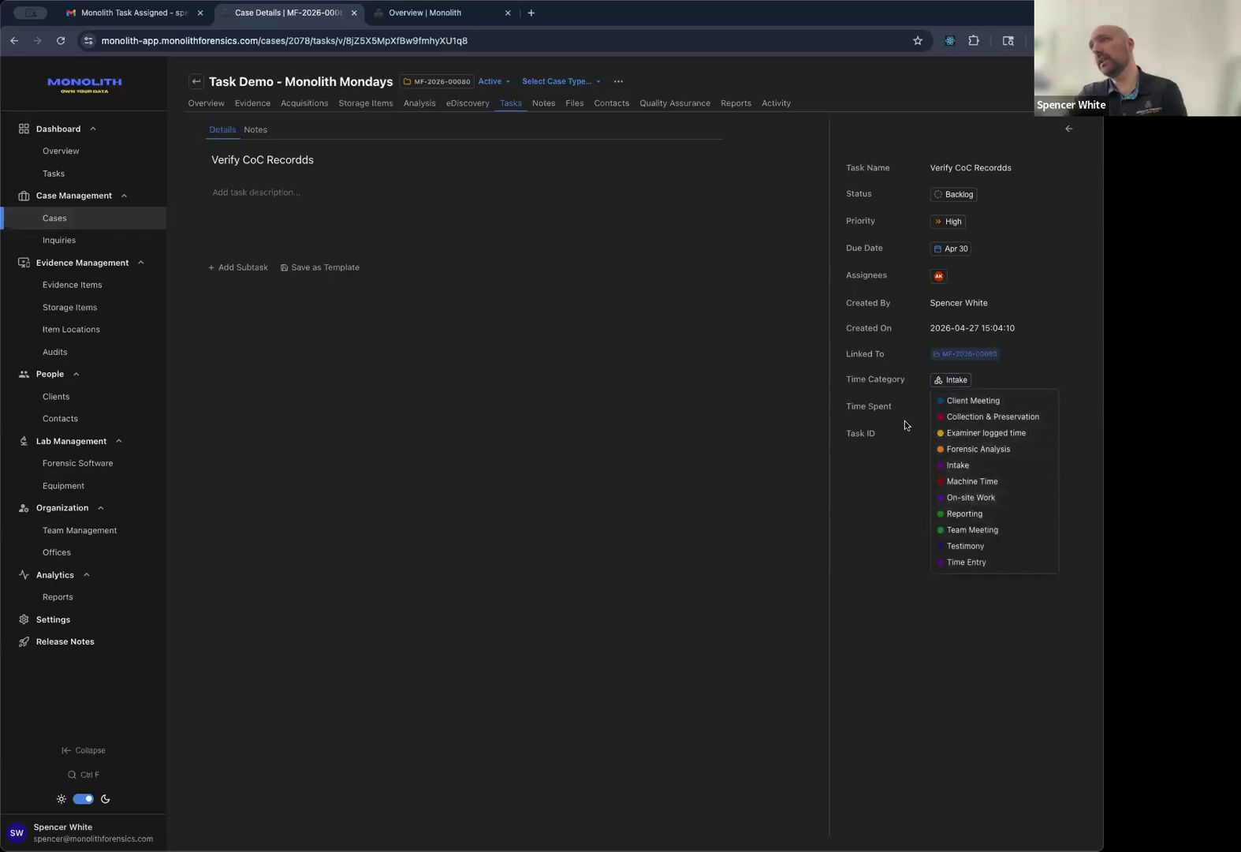
click(956, 384)
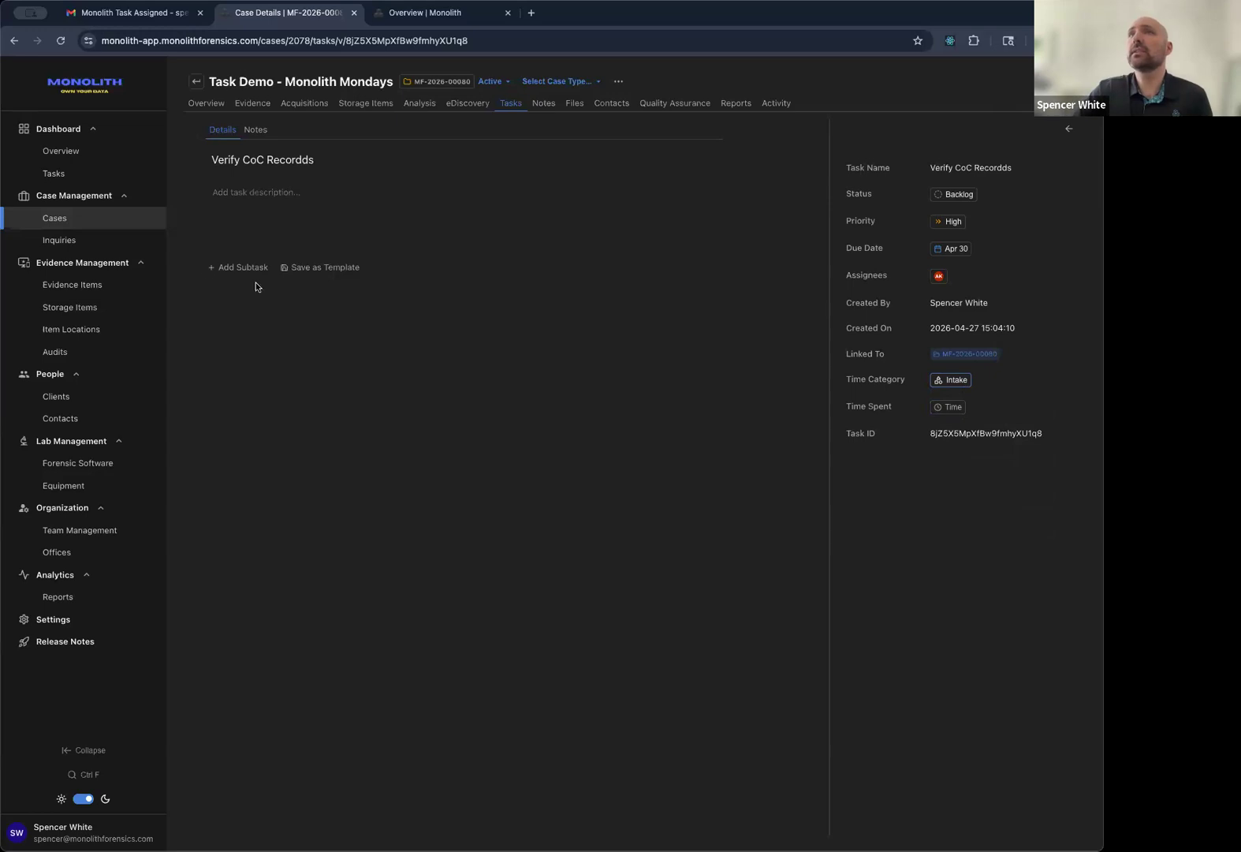
Add the note 'Did intake on this phone, found something useful.' to the Verify CoC Recordds task.
click(258, 134)
click(241, 155)
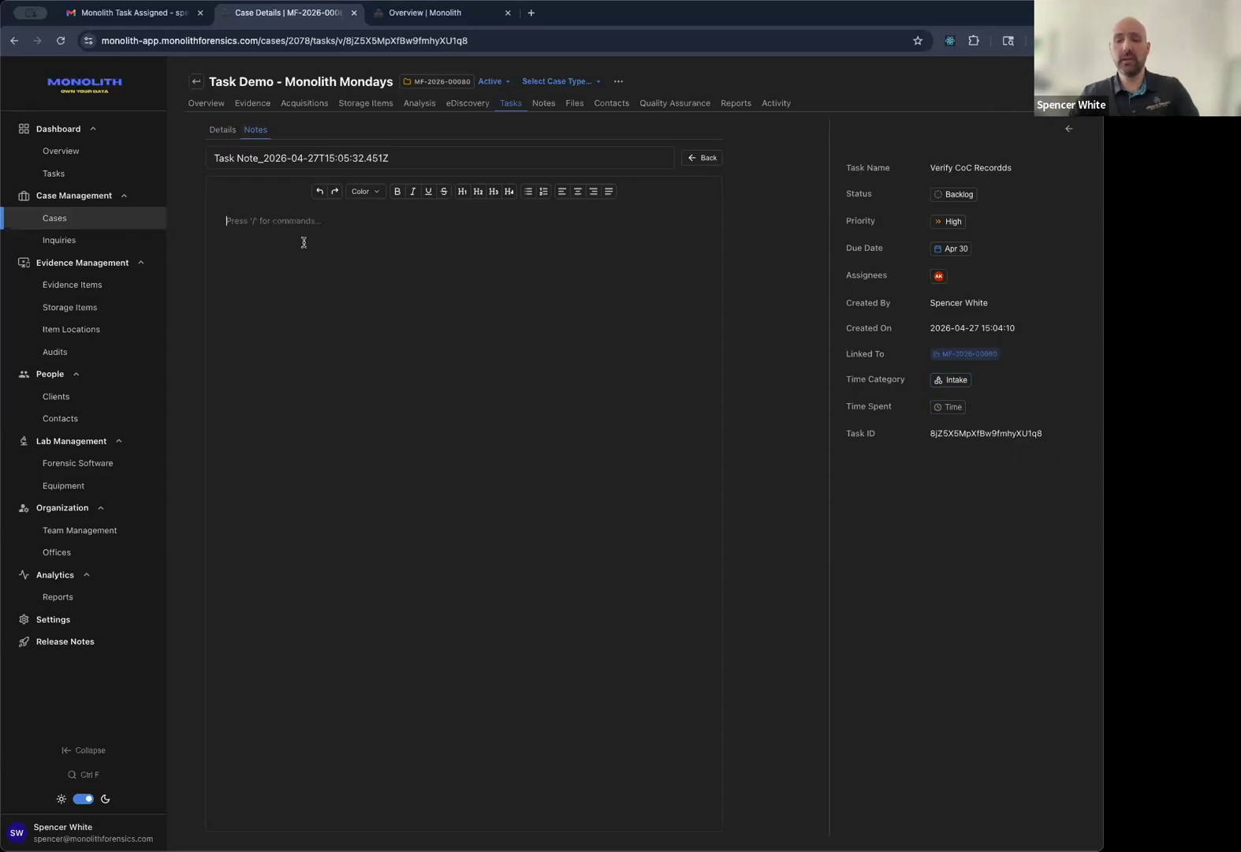
text(Did inta)
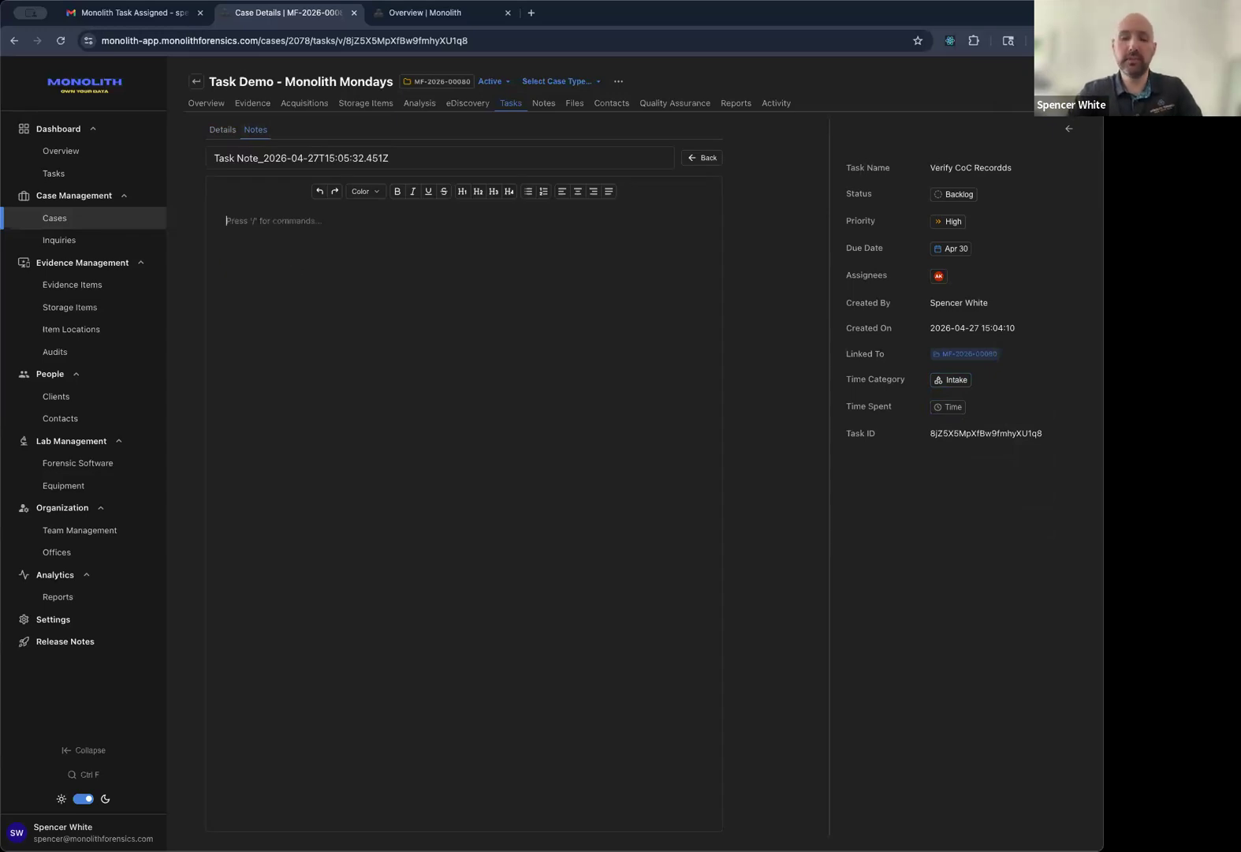
text(ke on)
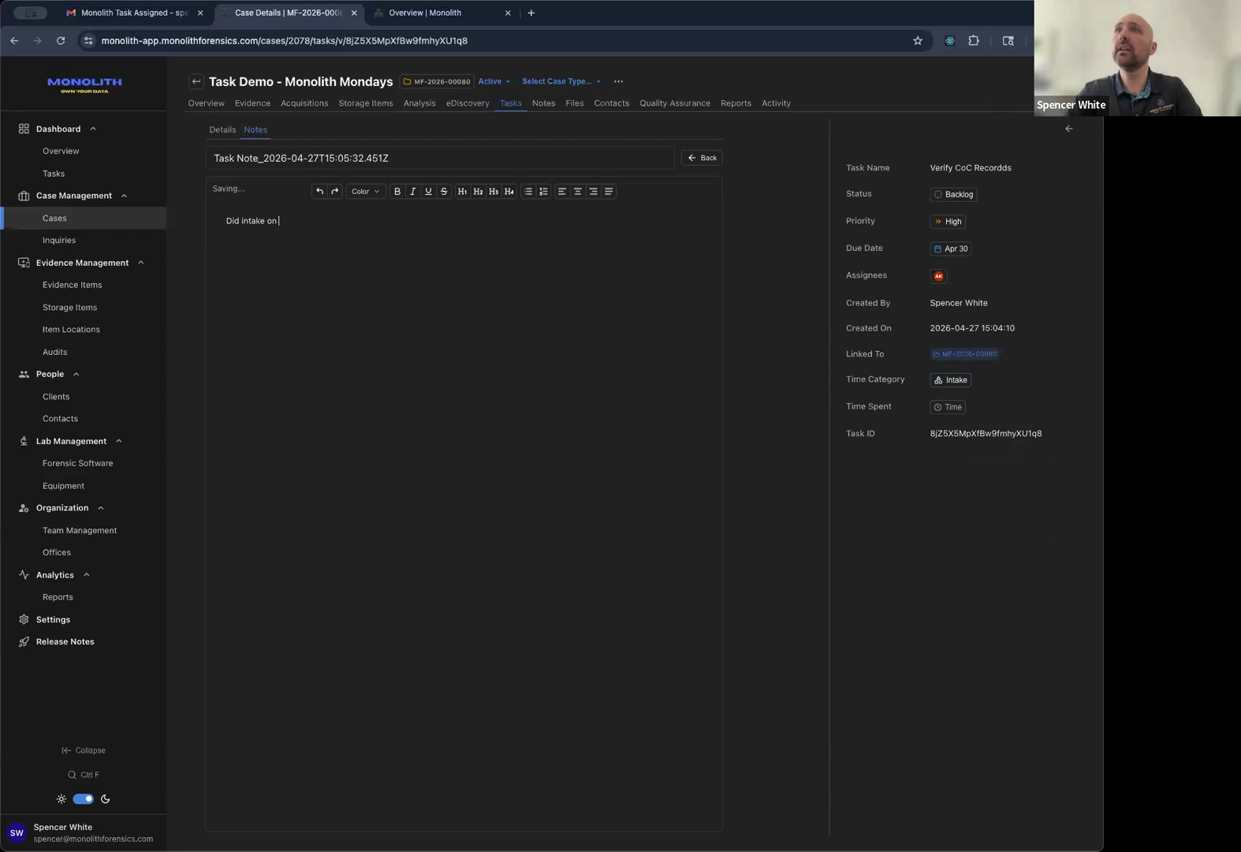
text( this phone, found something useful.)
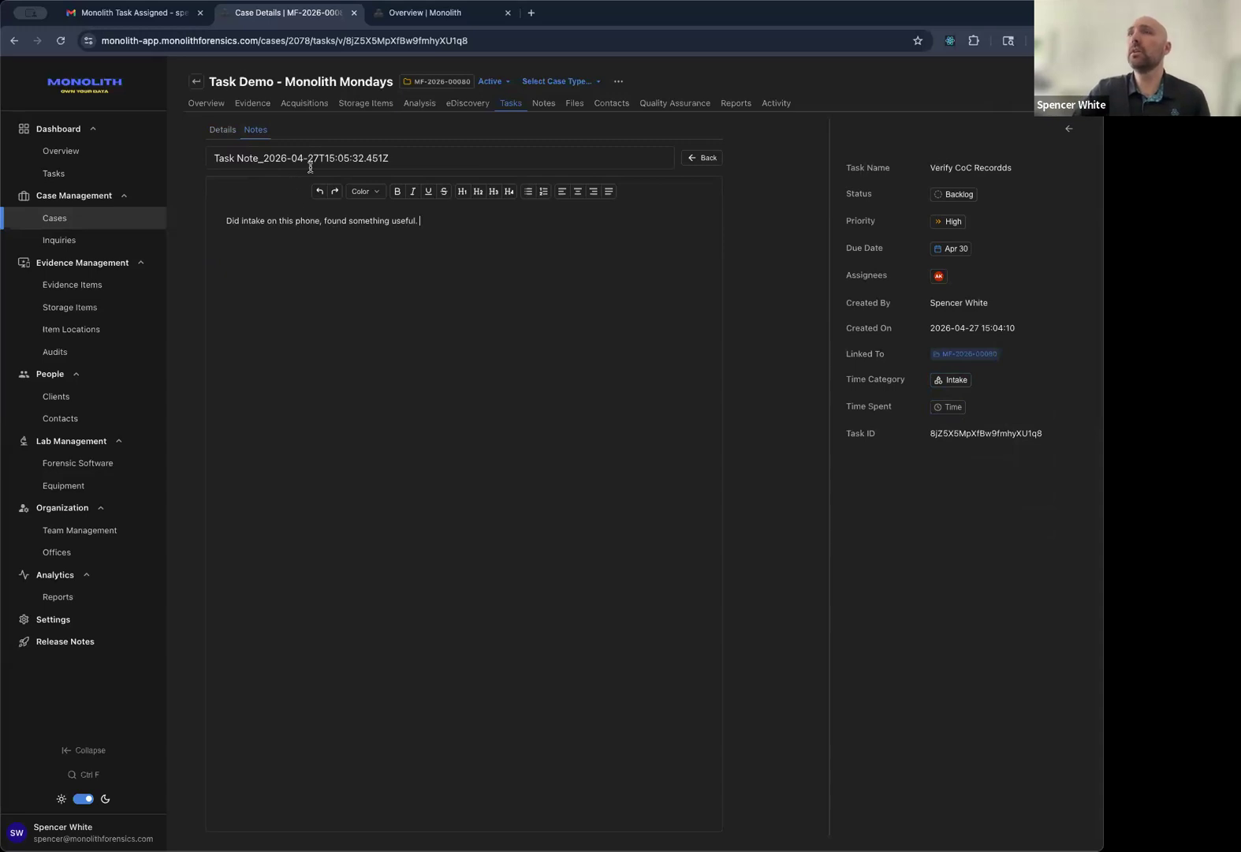
Find and open that note under the task in the case's Notes tree.
click(550, 106)
click(196, 198)
click(310, 218)
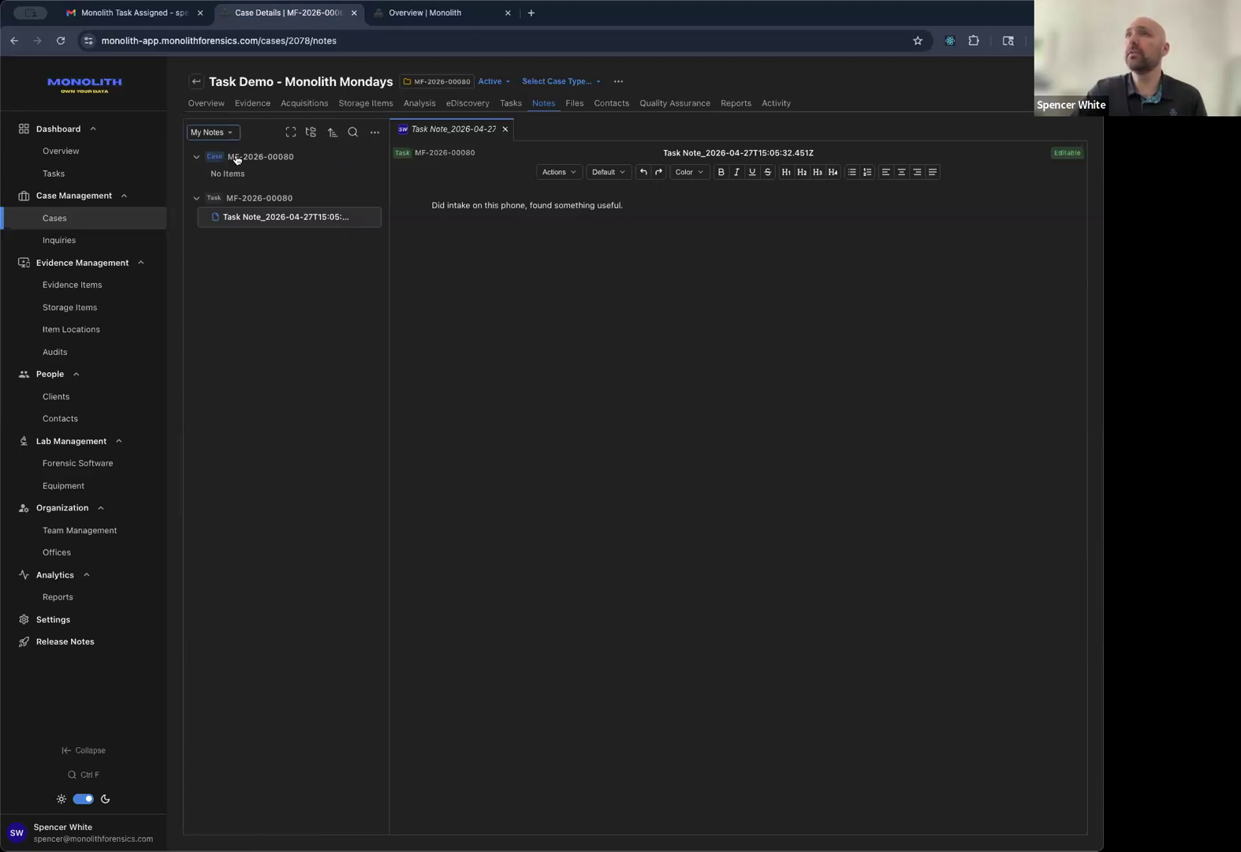
Change Verify CoC Recordds' status to Pending so its card moves into the Pending column.
click(517, 103)
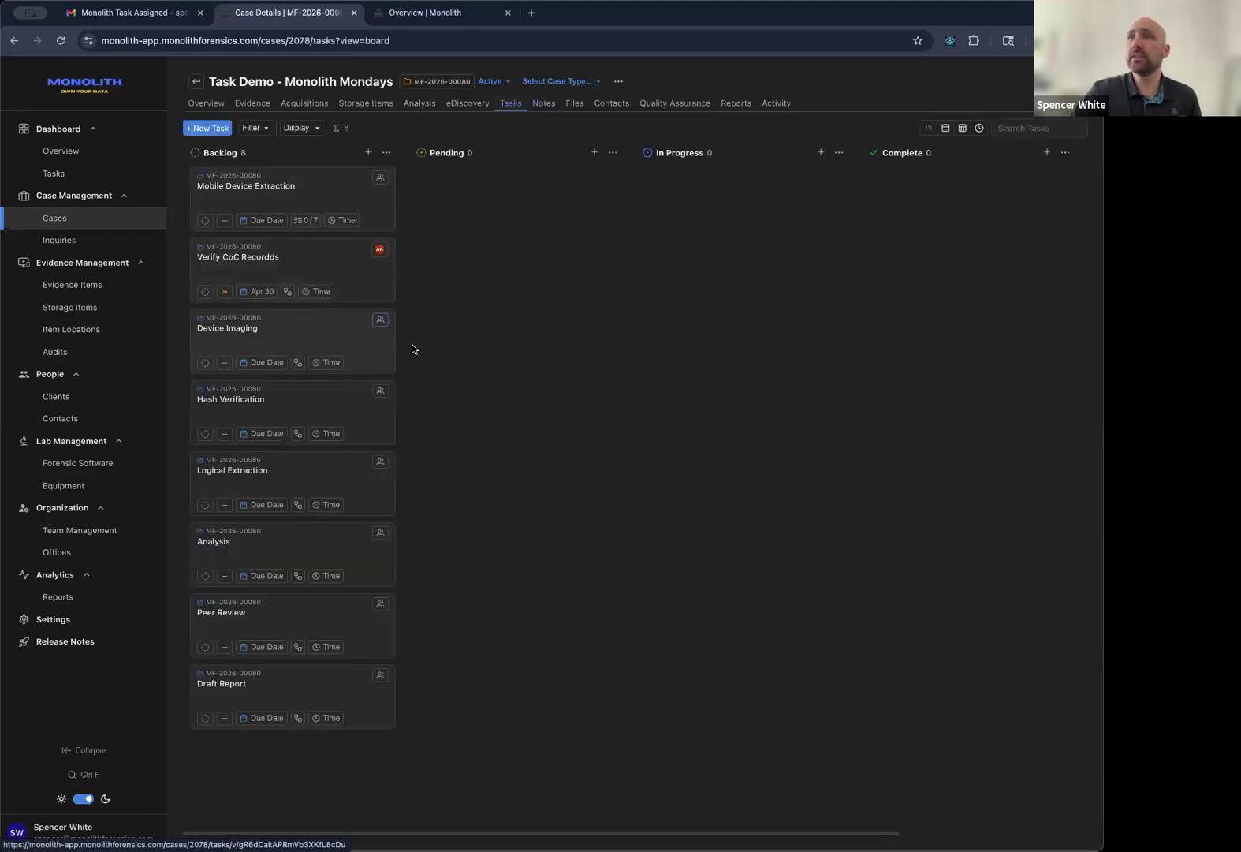
click(203, 294)
click(224, 292)
click(253, 294)
click(303, 291)
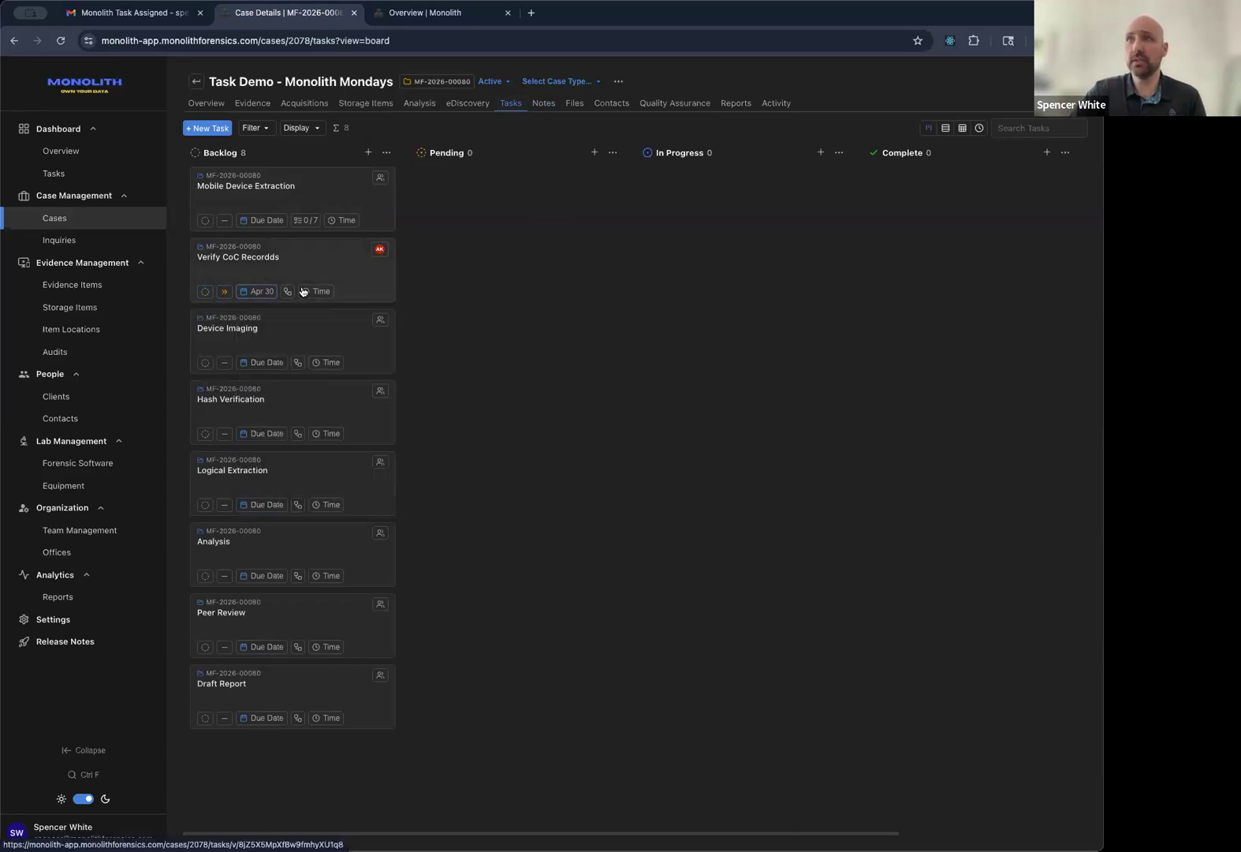
click(205, 292)
click(219, 324)
drag(523, 185, 473, 230)
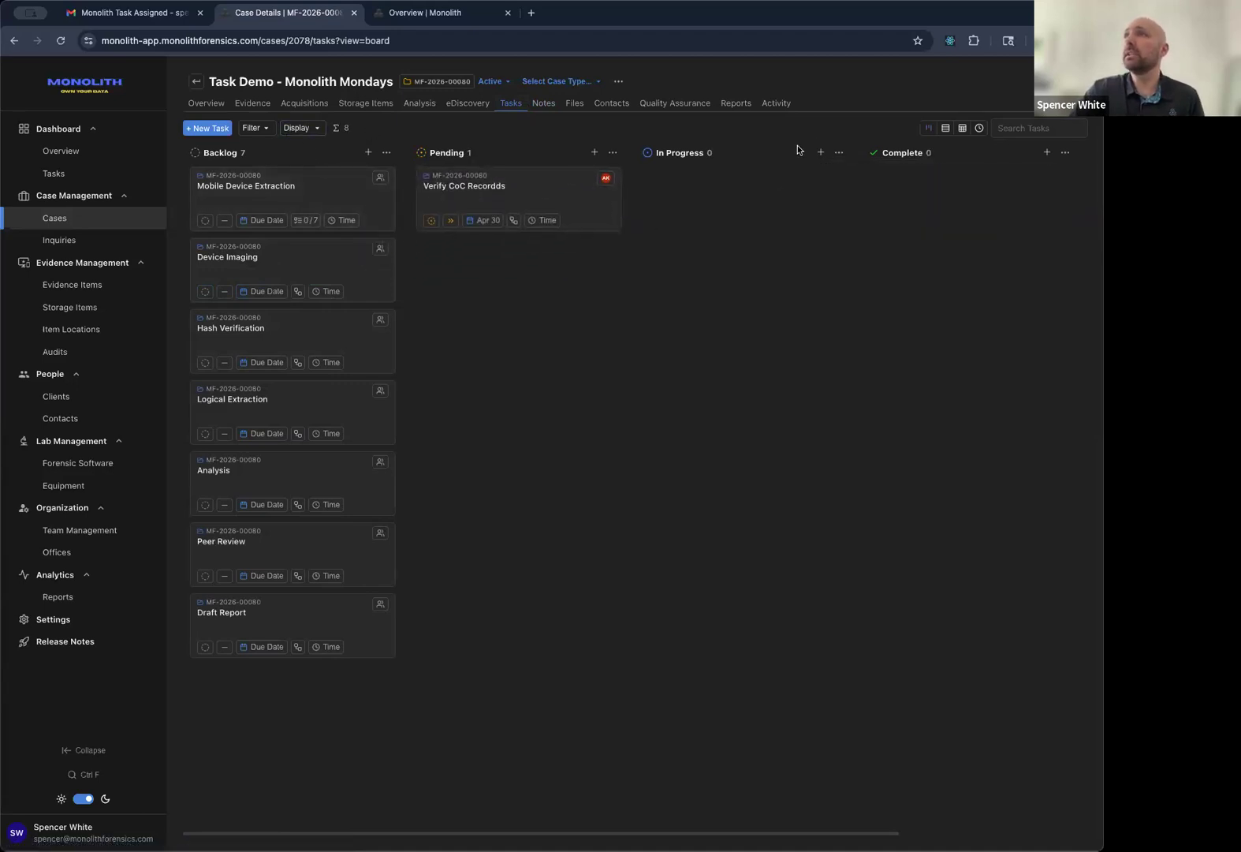
Toggle between list and board views and inspect the right-click actions for Peer Review and Mobile Device Extraction.
click(945, 130)
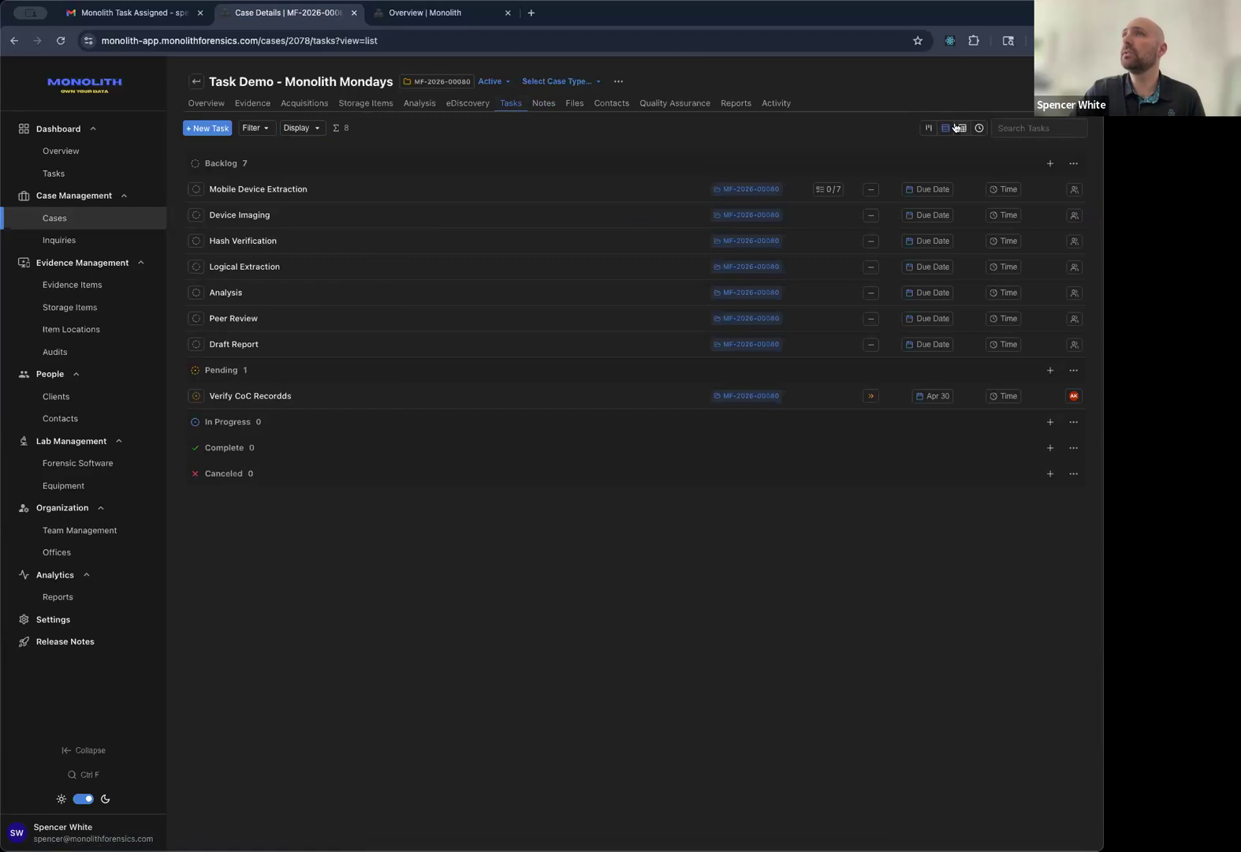
click(931, 129)
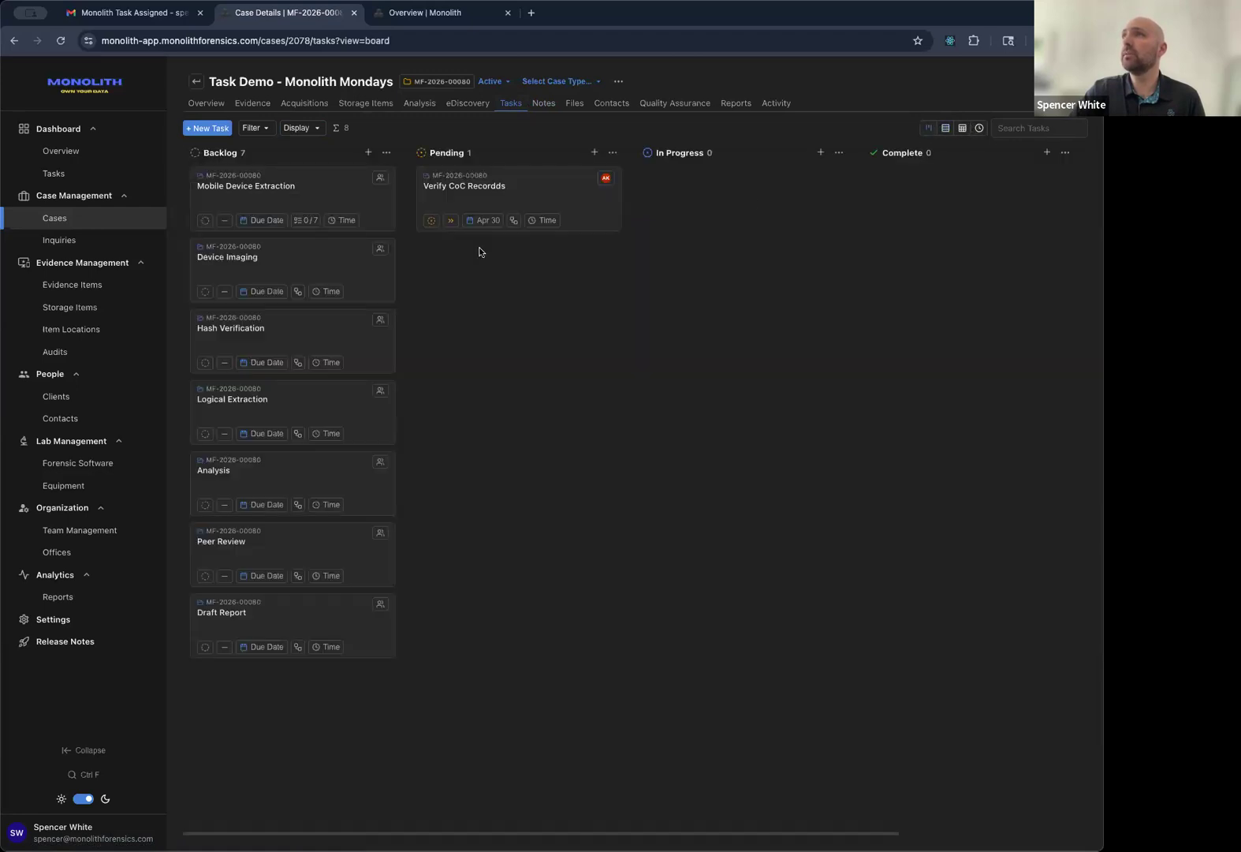
click(947, 131)
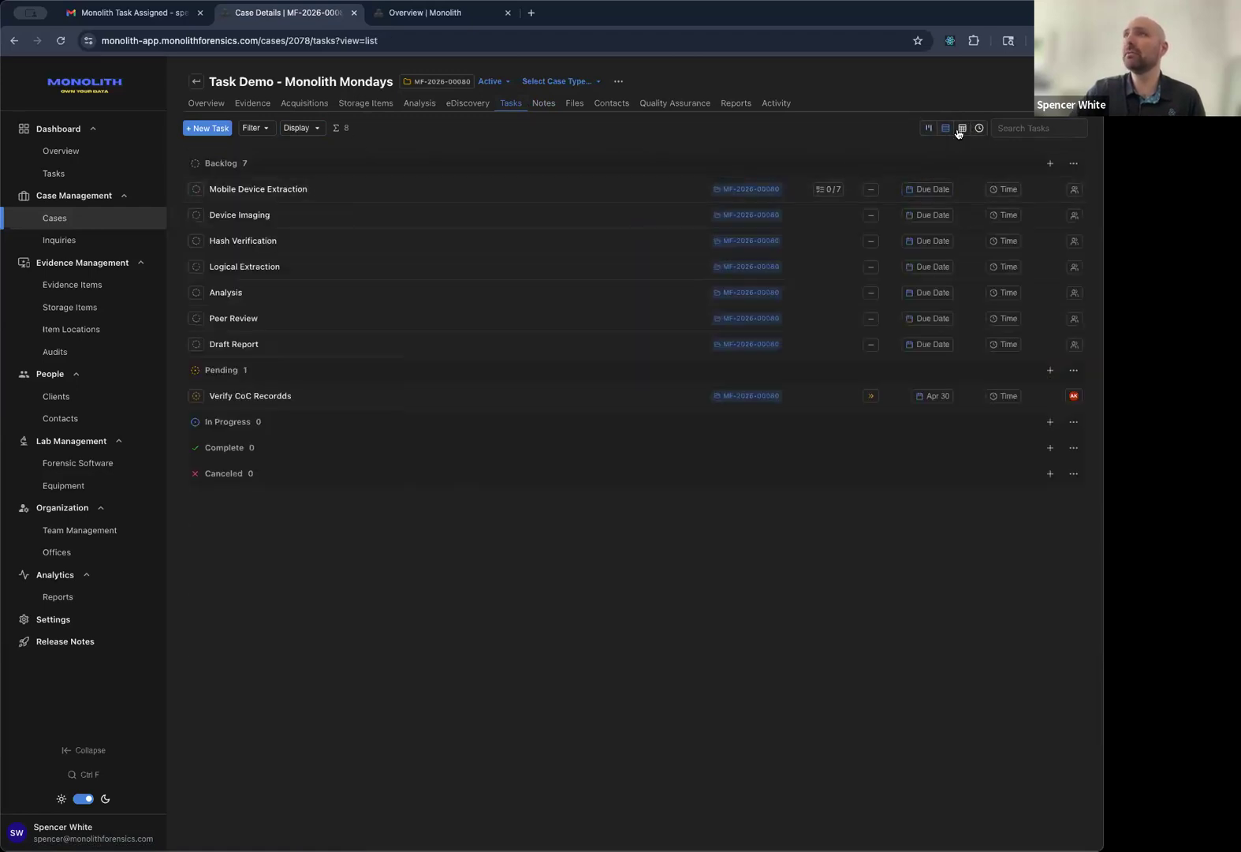
right_click(269, 319)
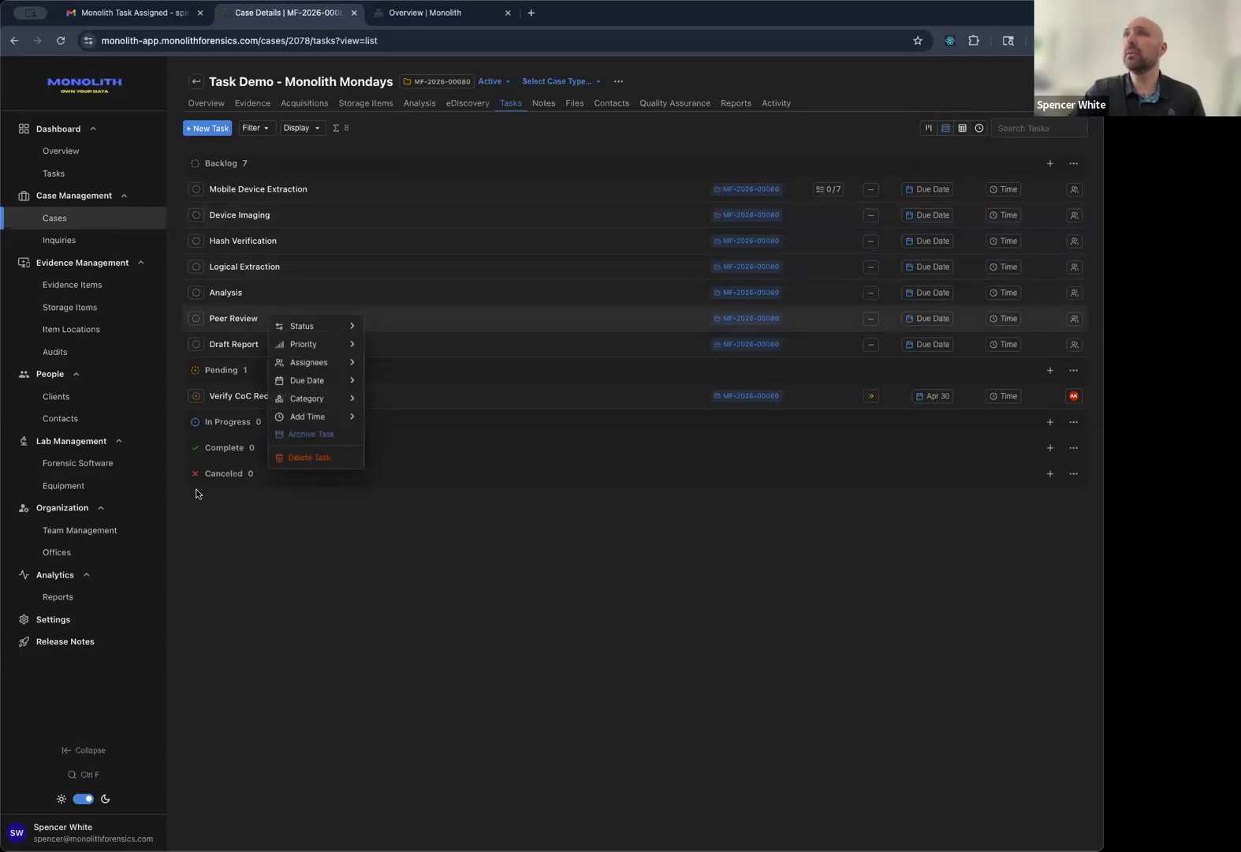
click(282, 515)
right_click(453, 189)
mouse_move(511, 201)
mouse_move(525, 240)
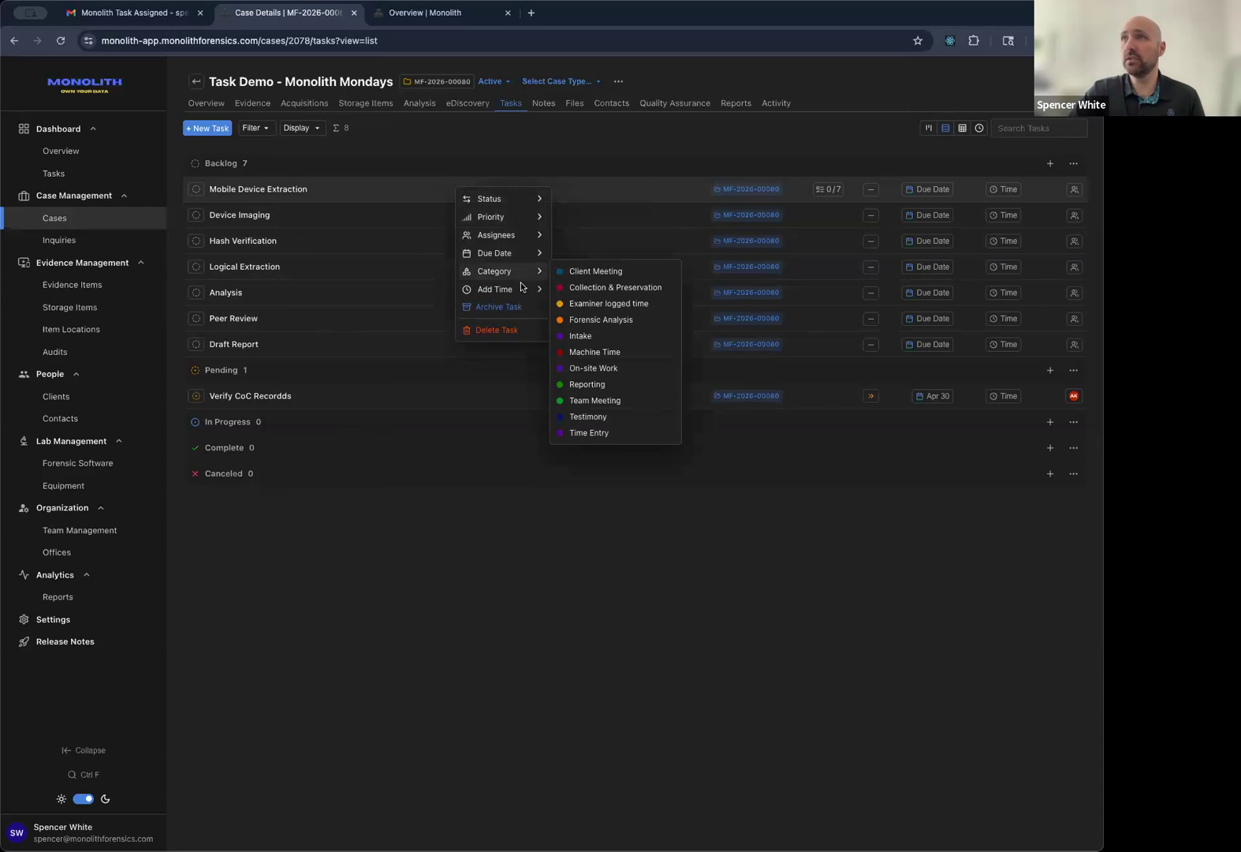
click(456, 526)
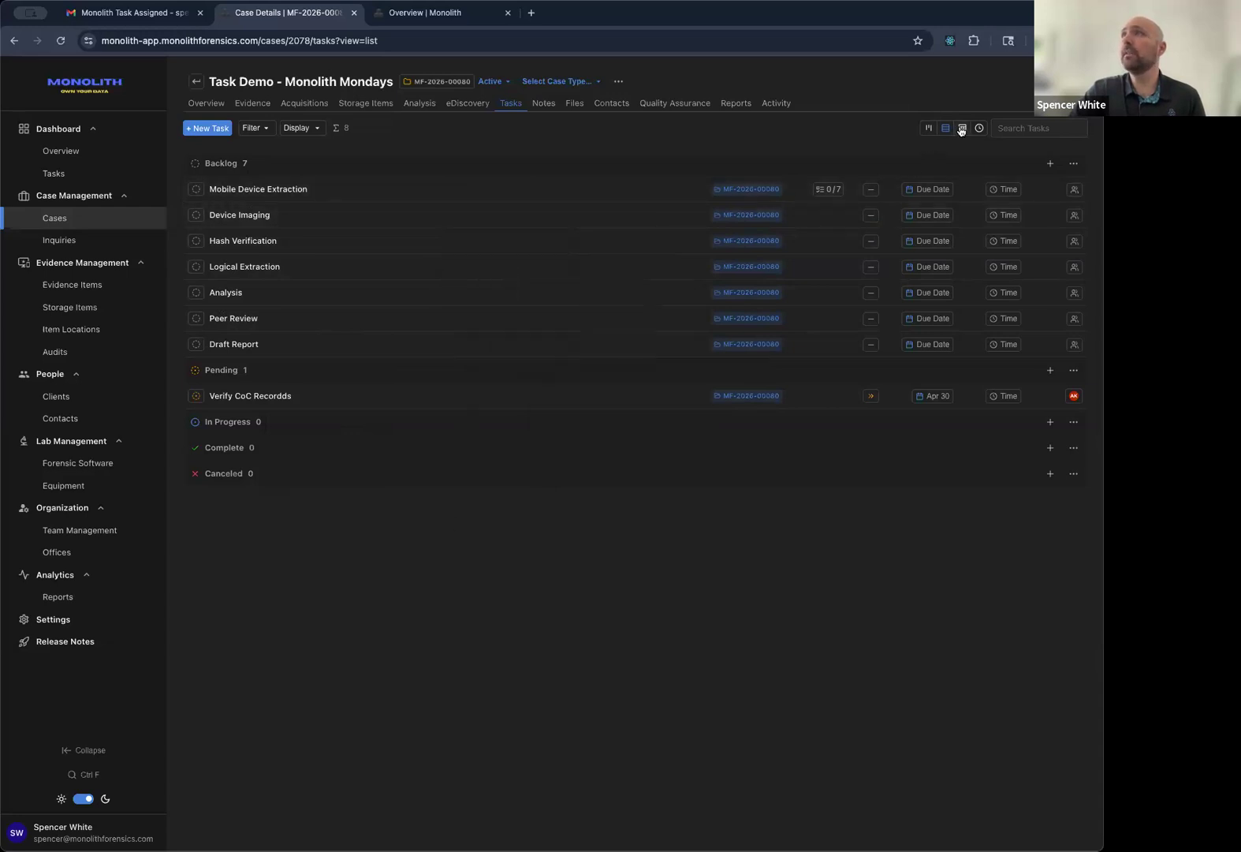
Preview the table and time-entry views, then return to the status-grouped list.
click(962, 129)
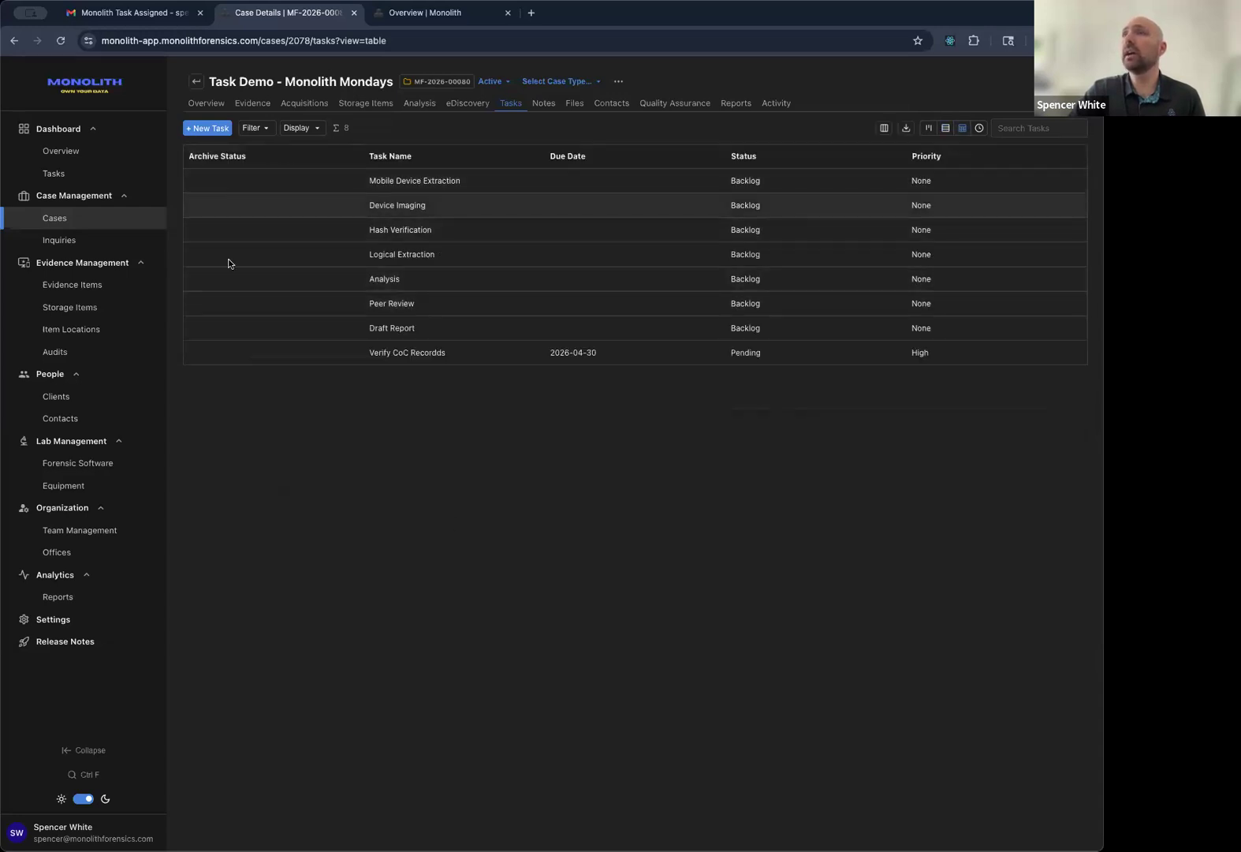
click(979, 129)
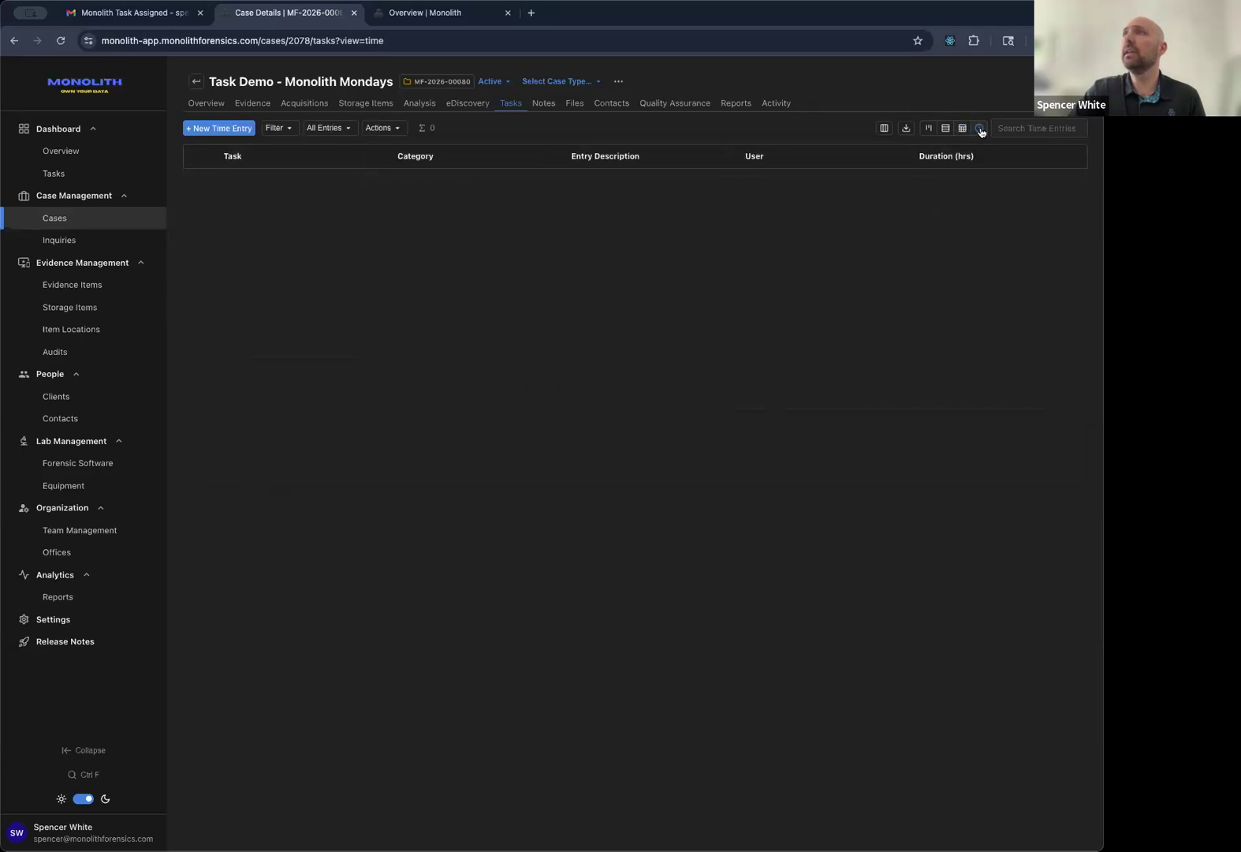
click(946, 129)
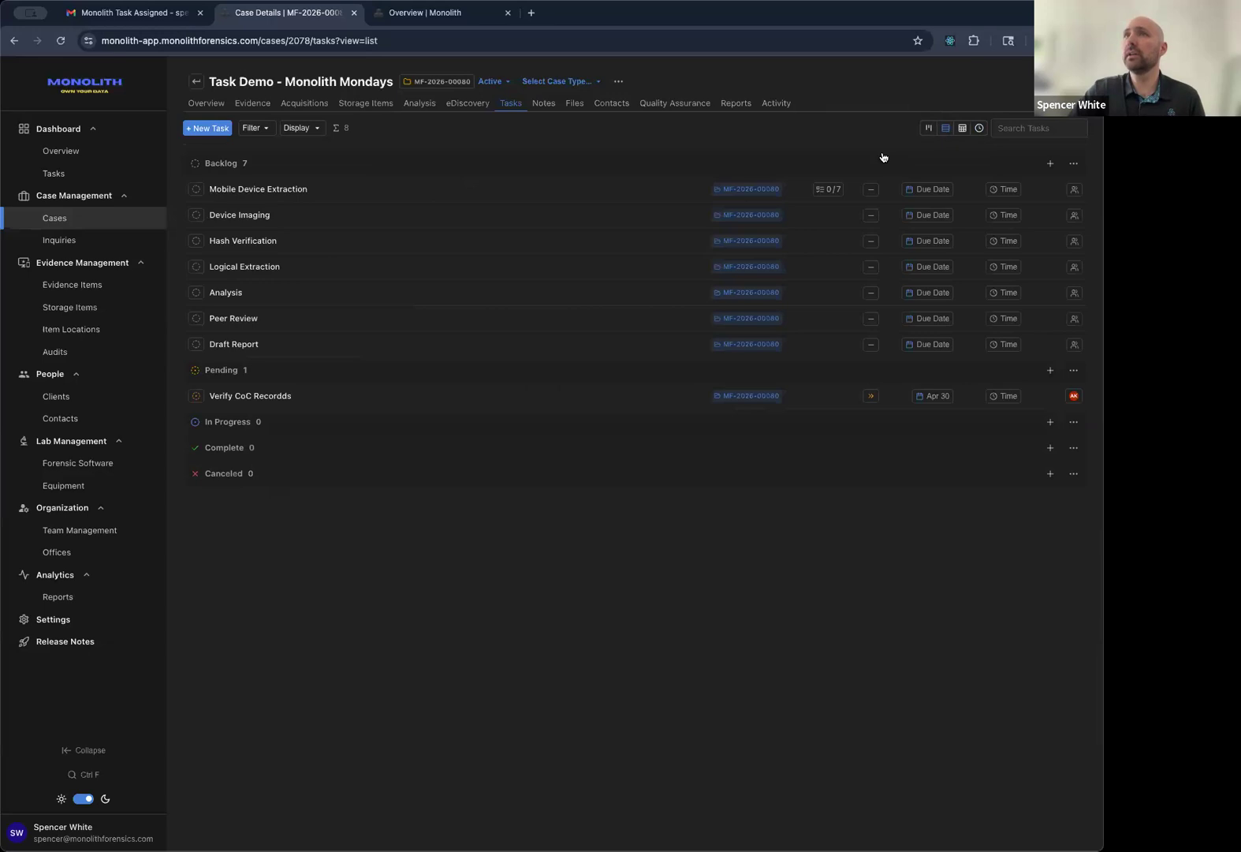
click(290, 127)
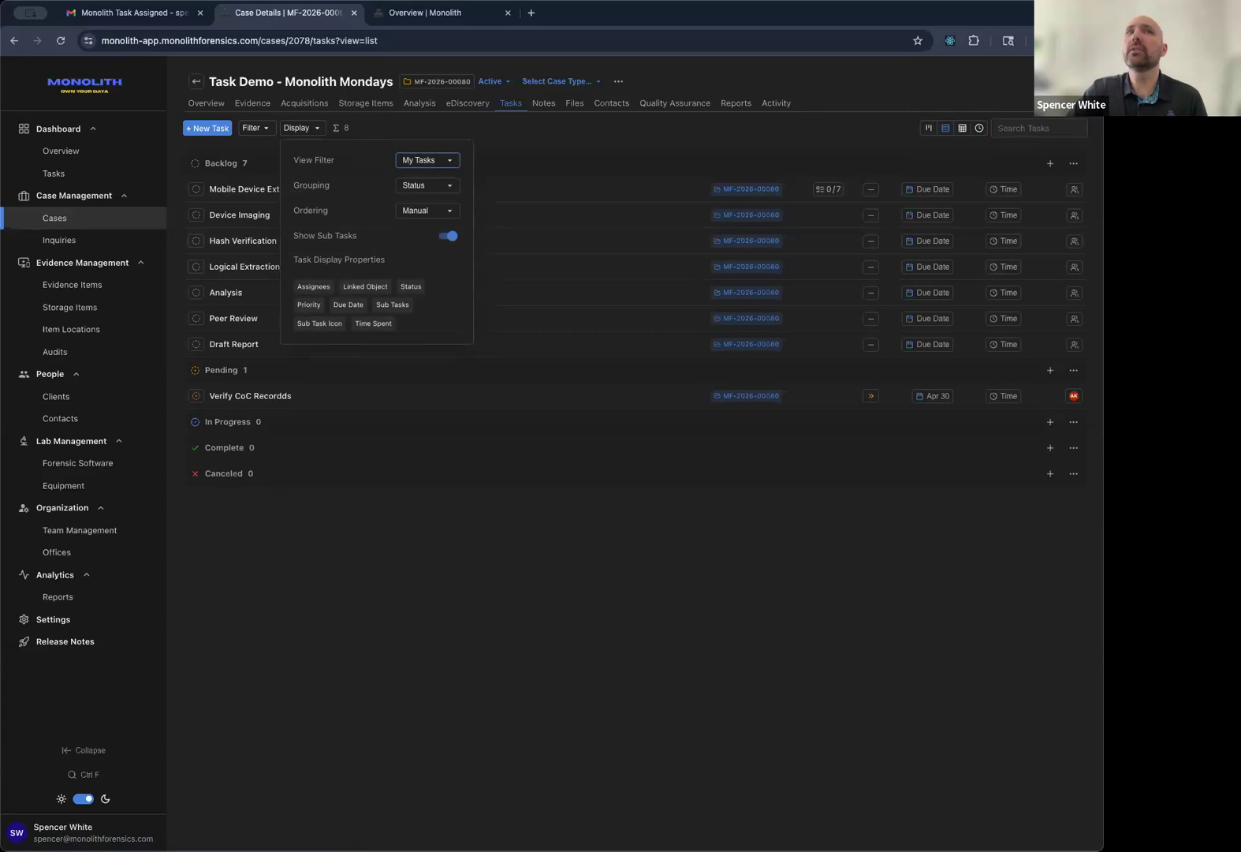
click(441, 188)
click(436, 164)
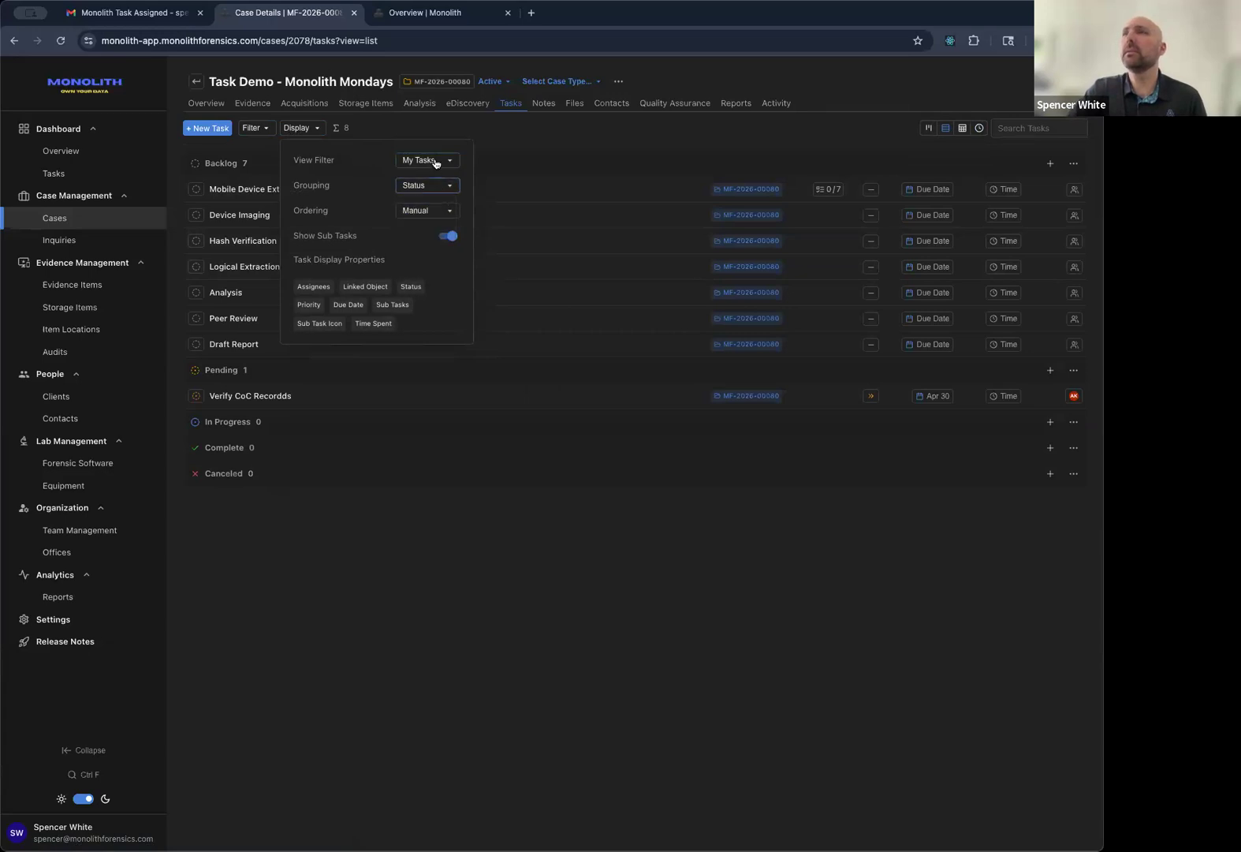
click(436, 163)
click(436, 164)
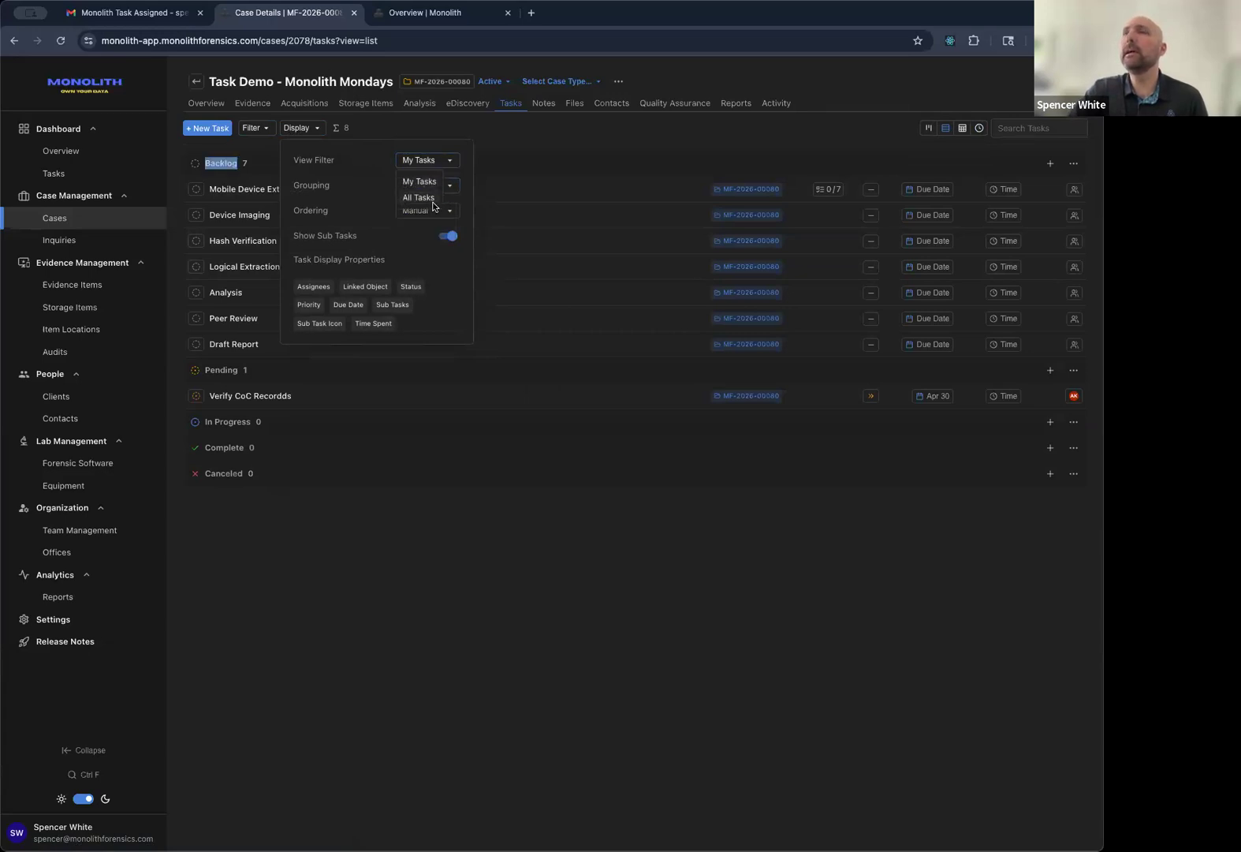
click(421, 160)
click(415, 176)
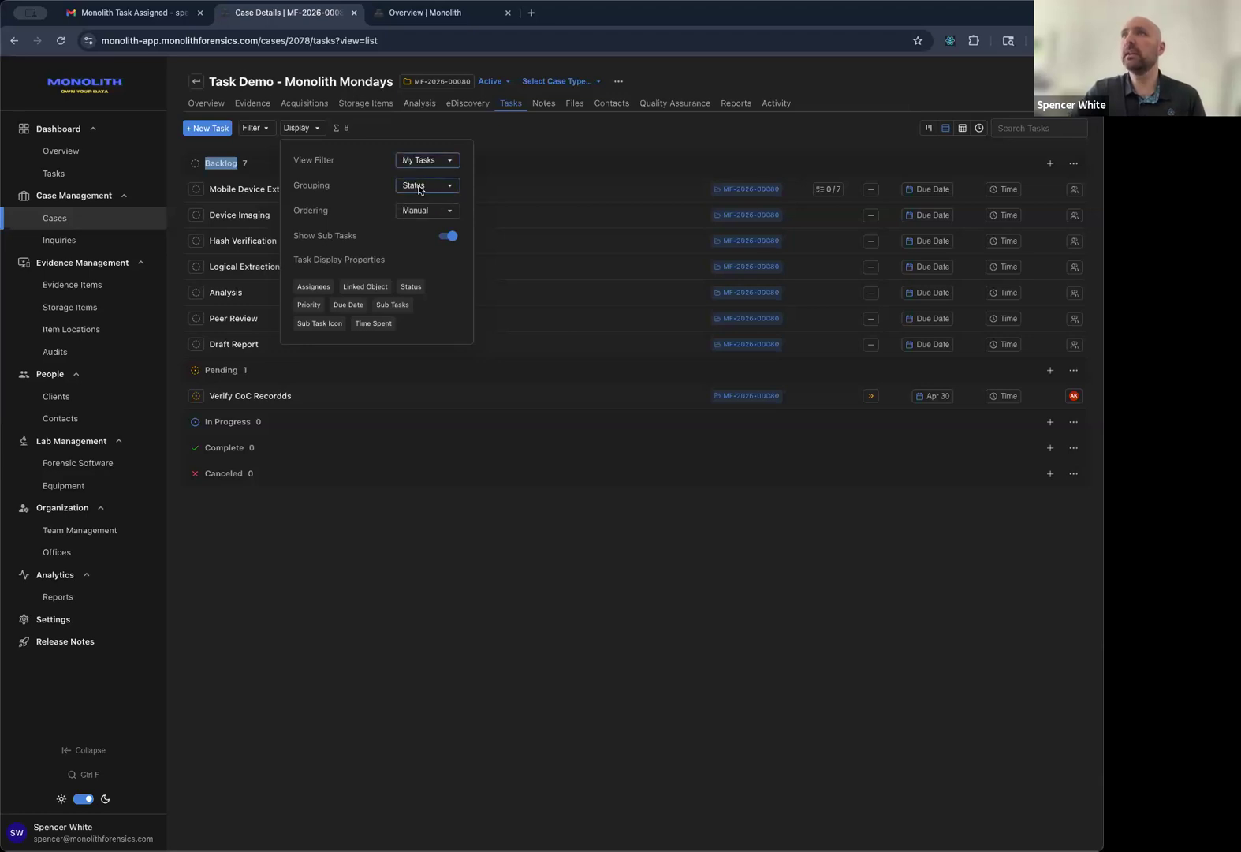
click(416, 188)
click(432, 222)
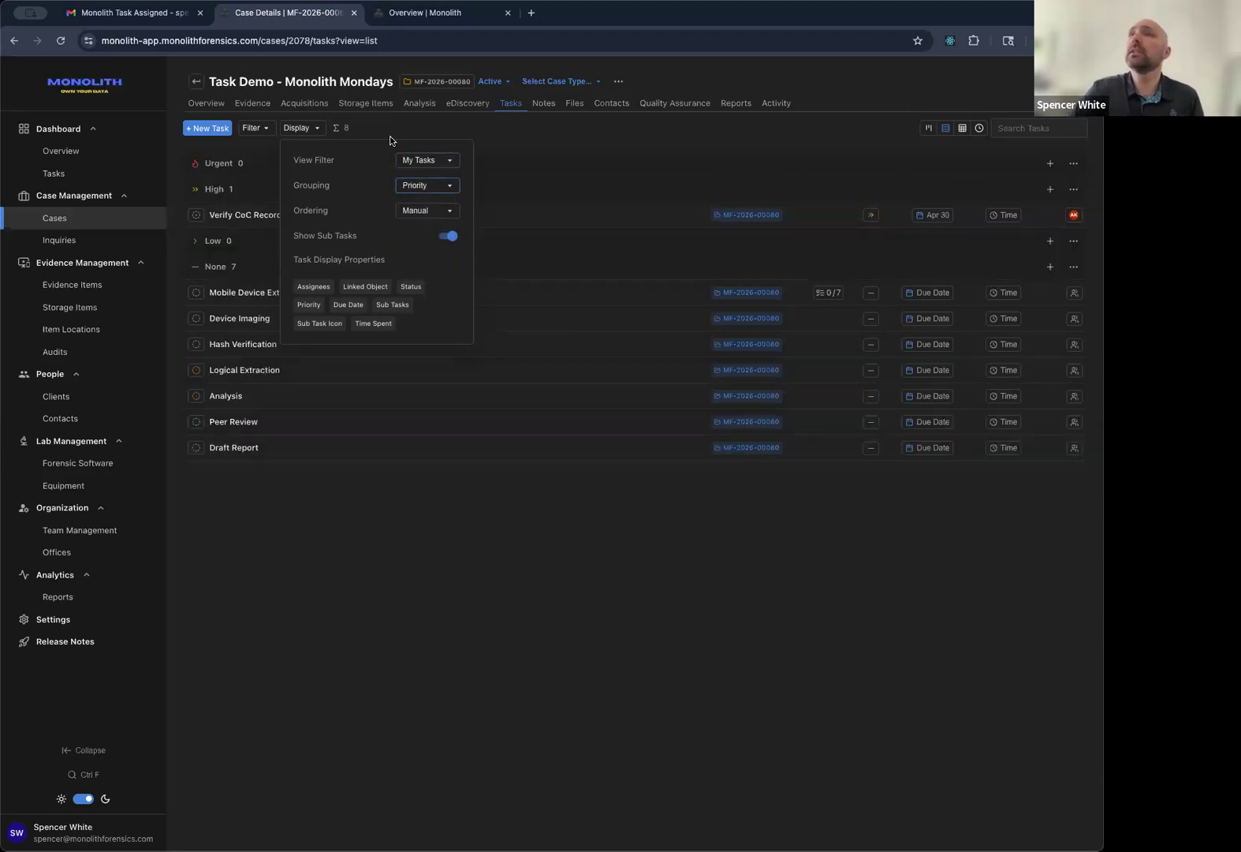
click(370, 128)
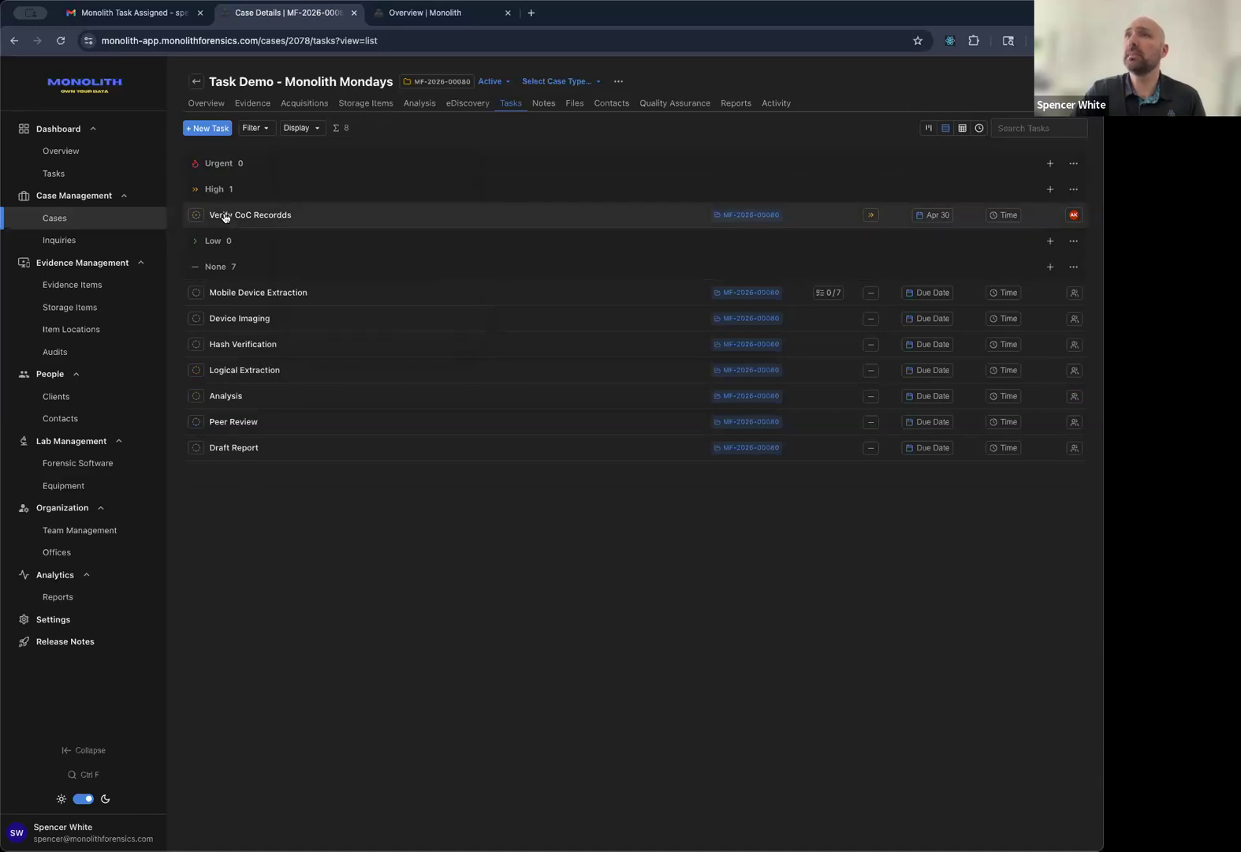
click(317, 130)
click(411, 185)
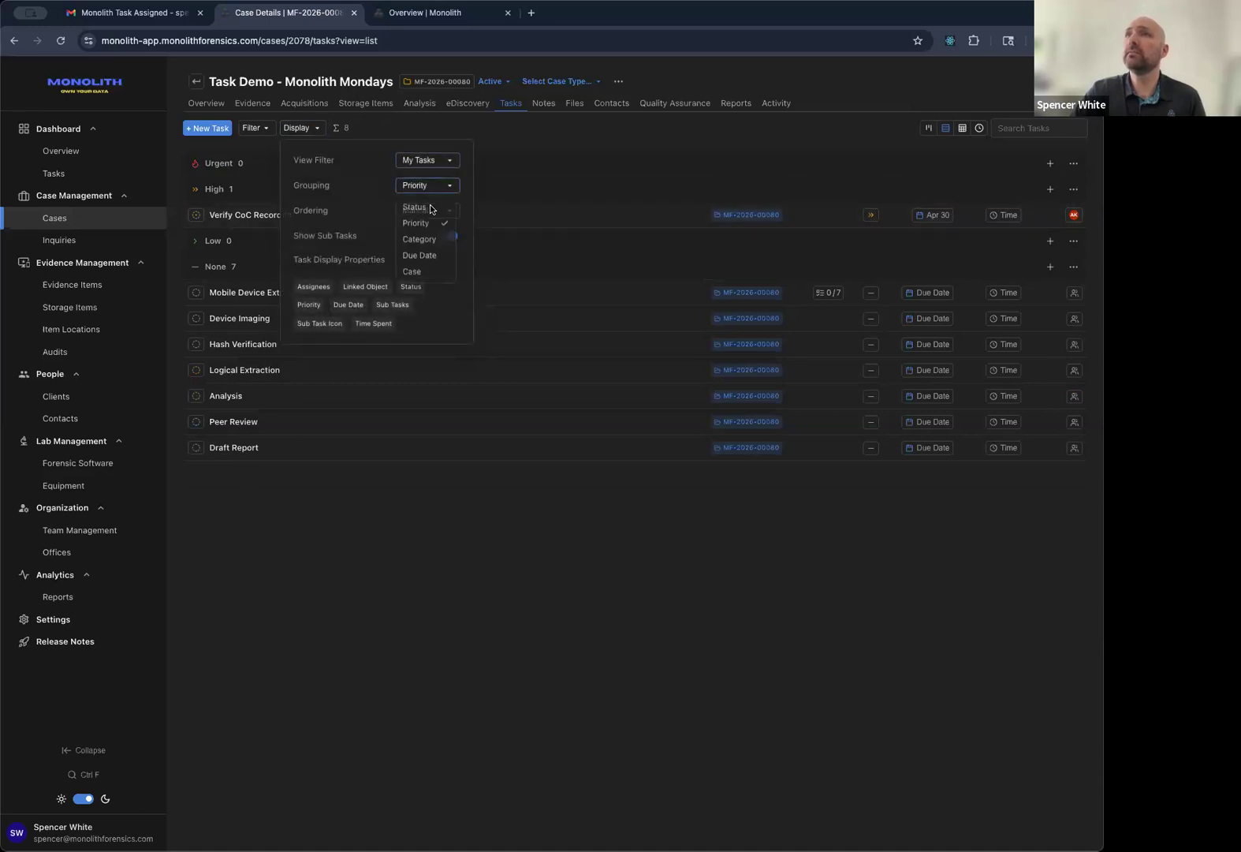
click(419, 238)
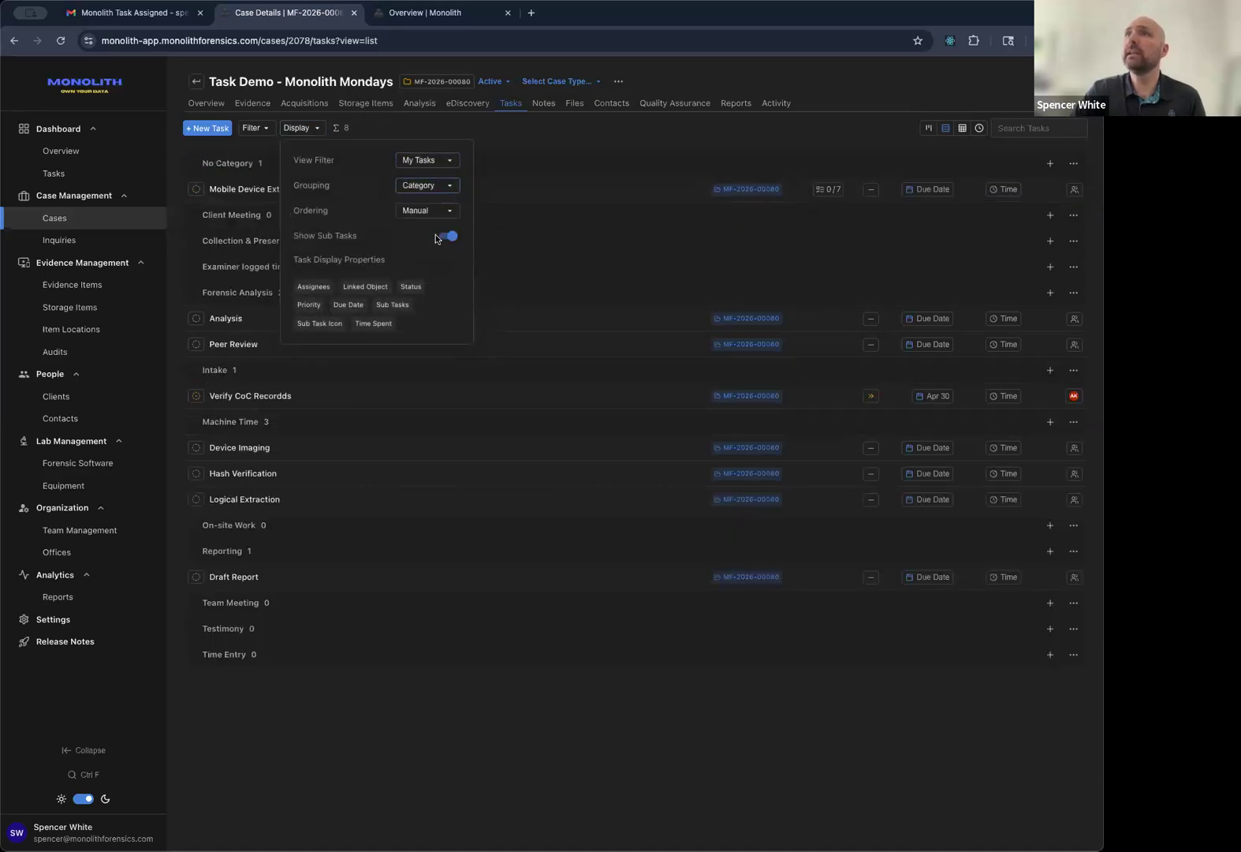
click(426, 188)
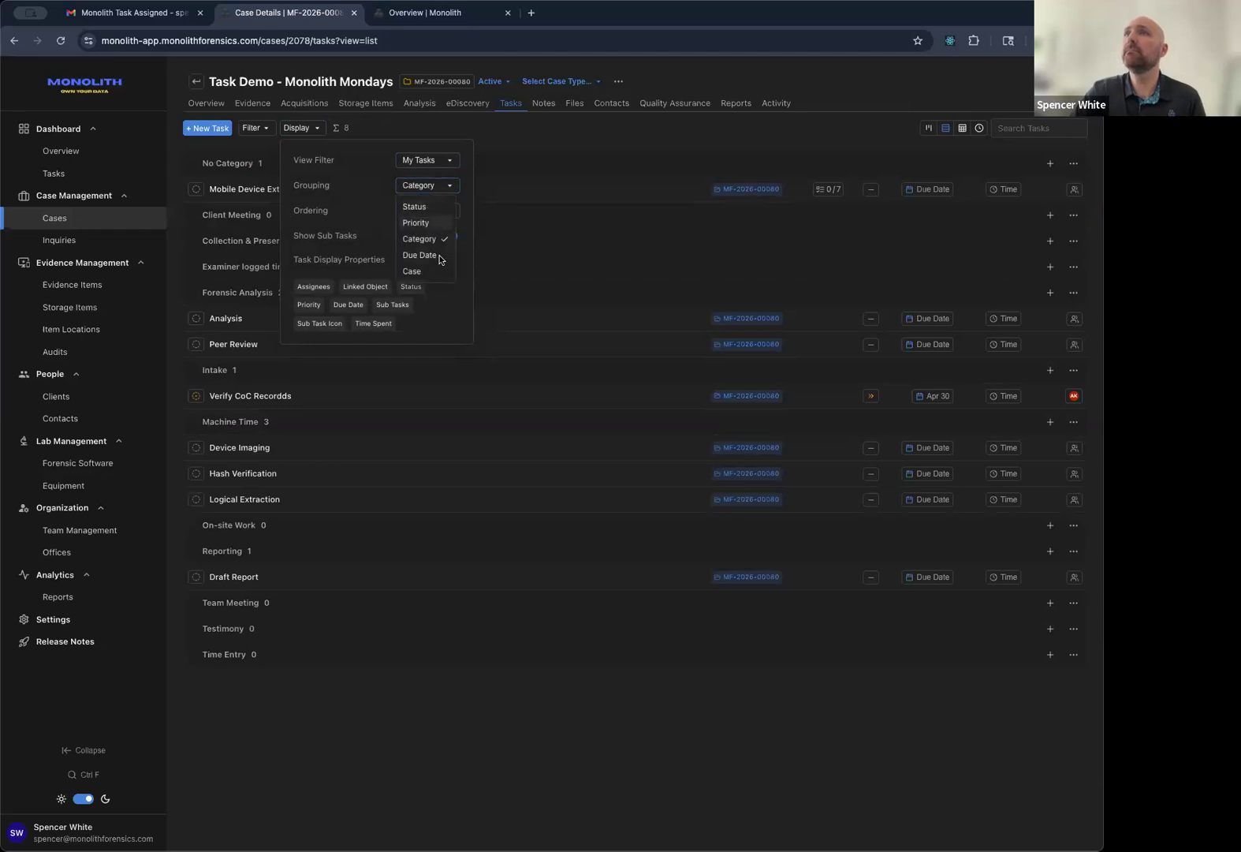
click(433, 255)
click(435, 186)
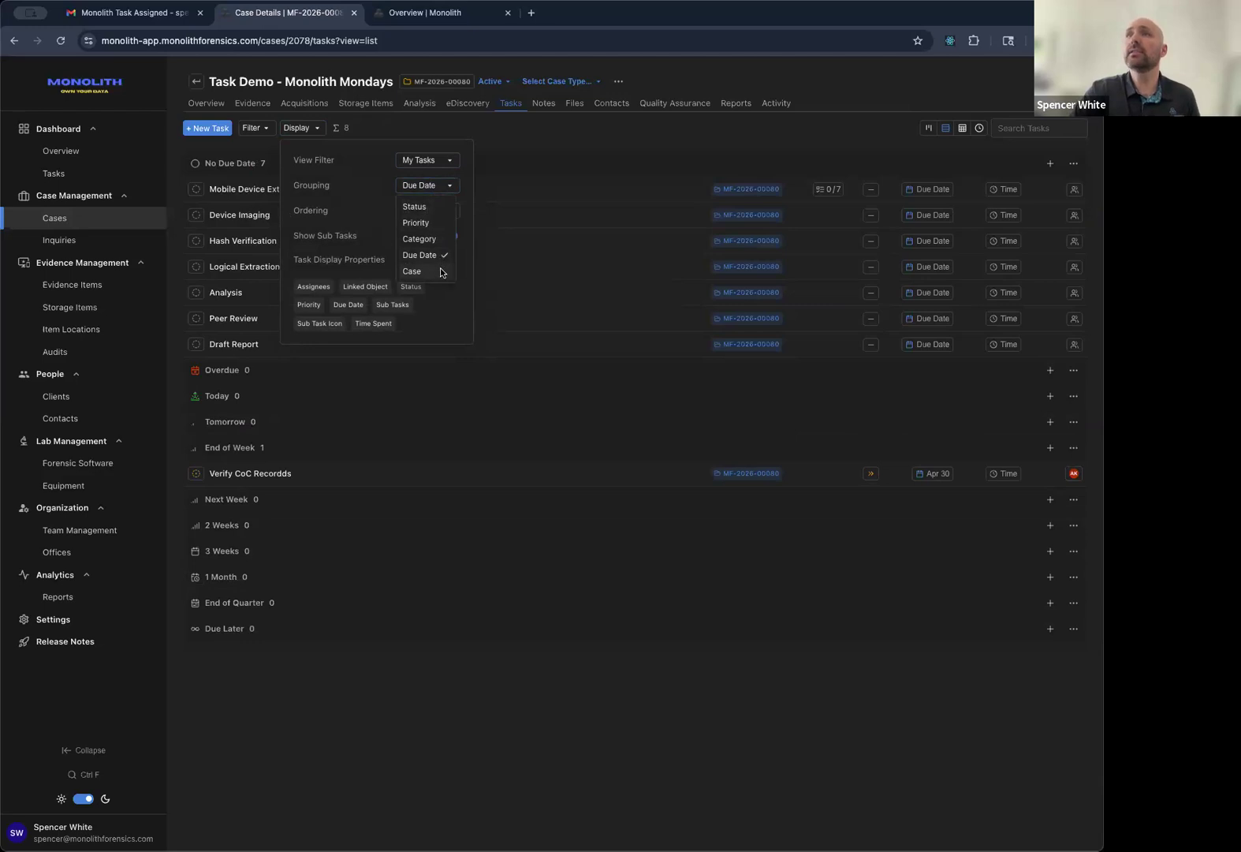
click(440, 272)
click(424, 190)
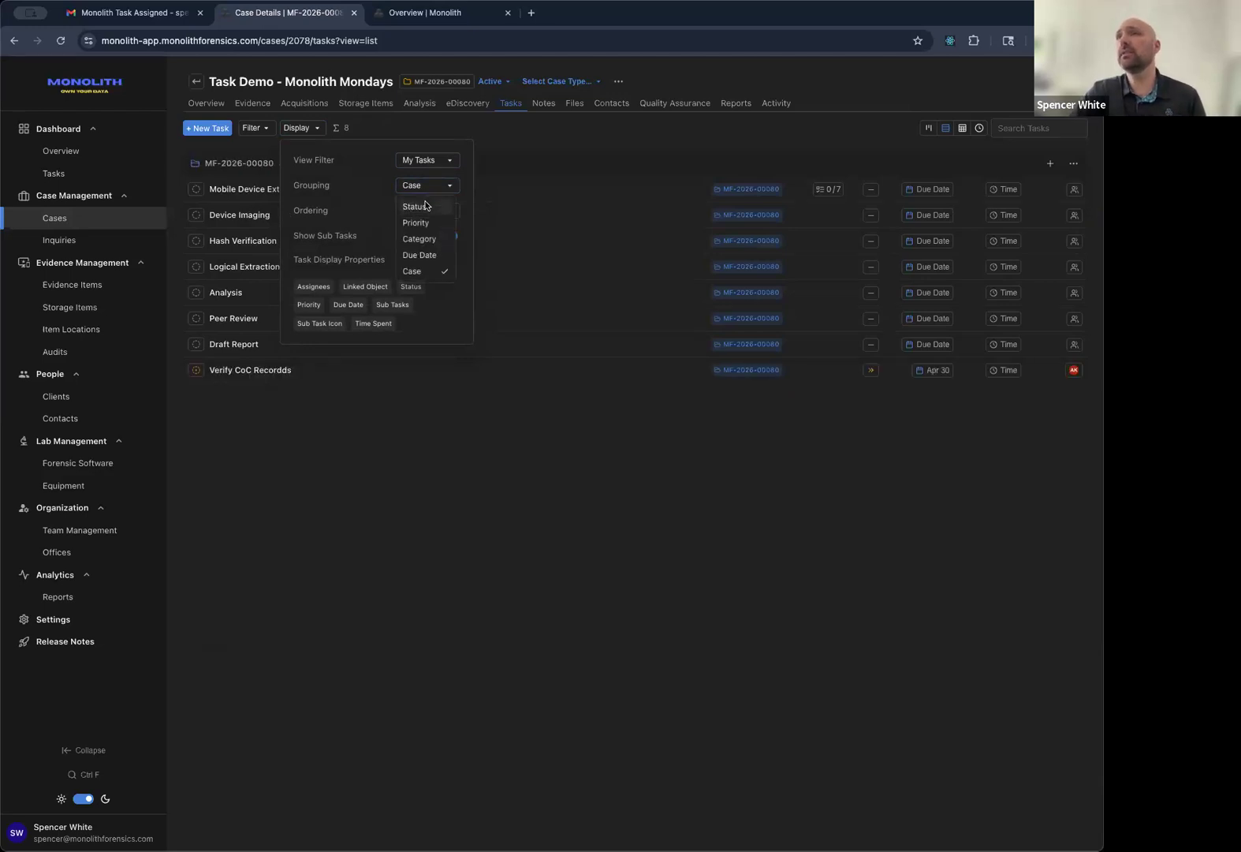
click(425, 205)
click(393, 386)
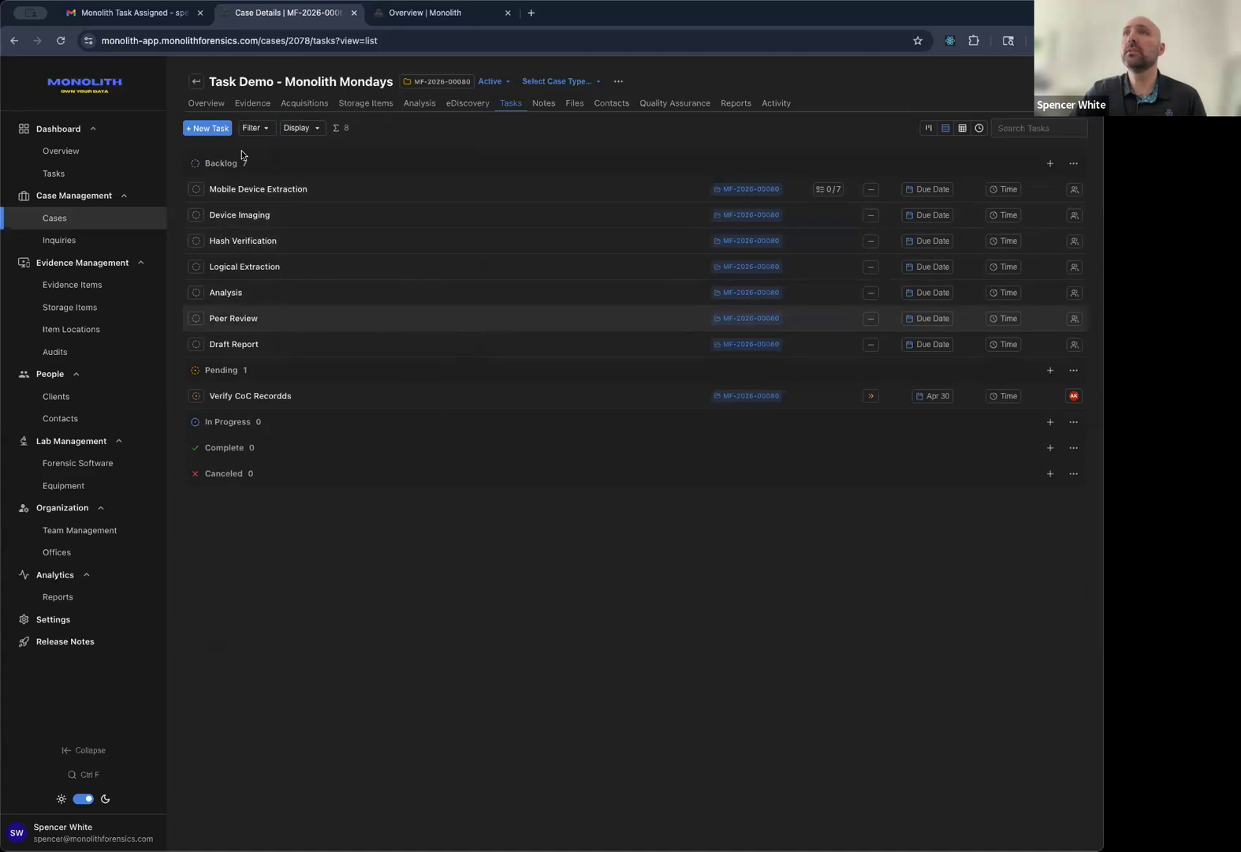
click(78, 176)
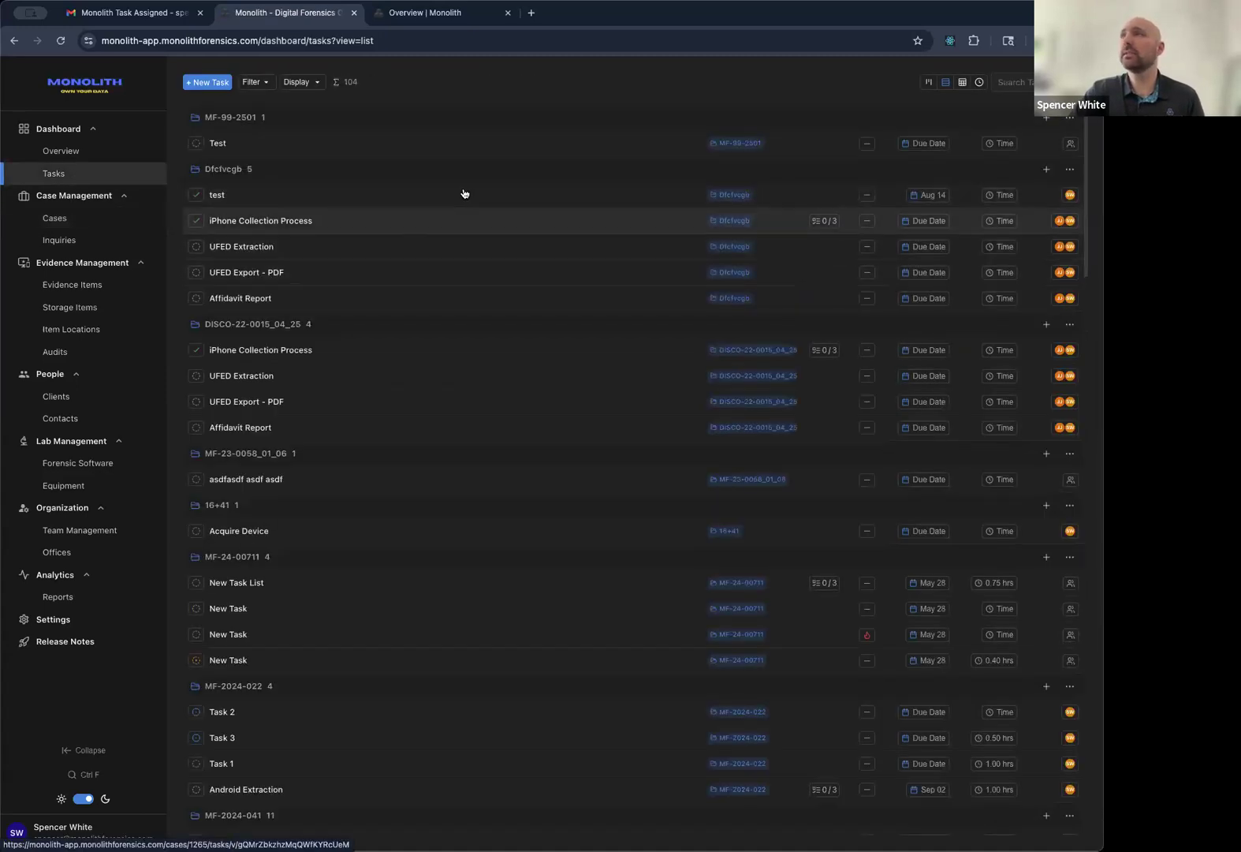
click(929, 82)
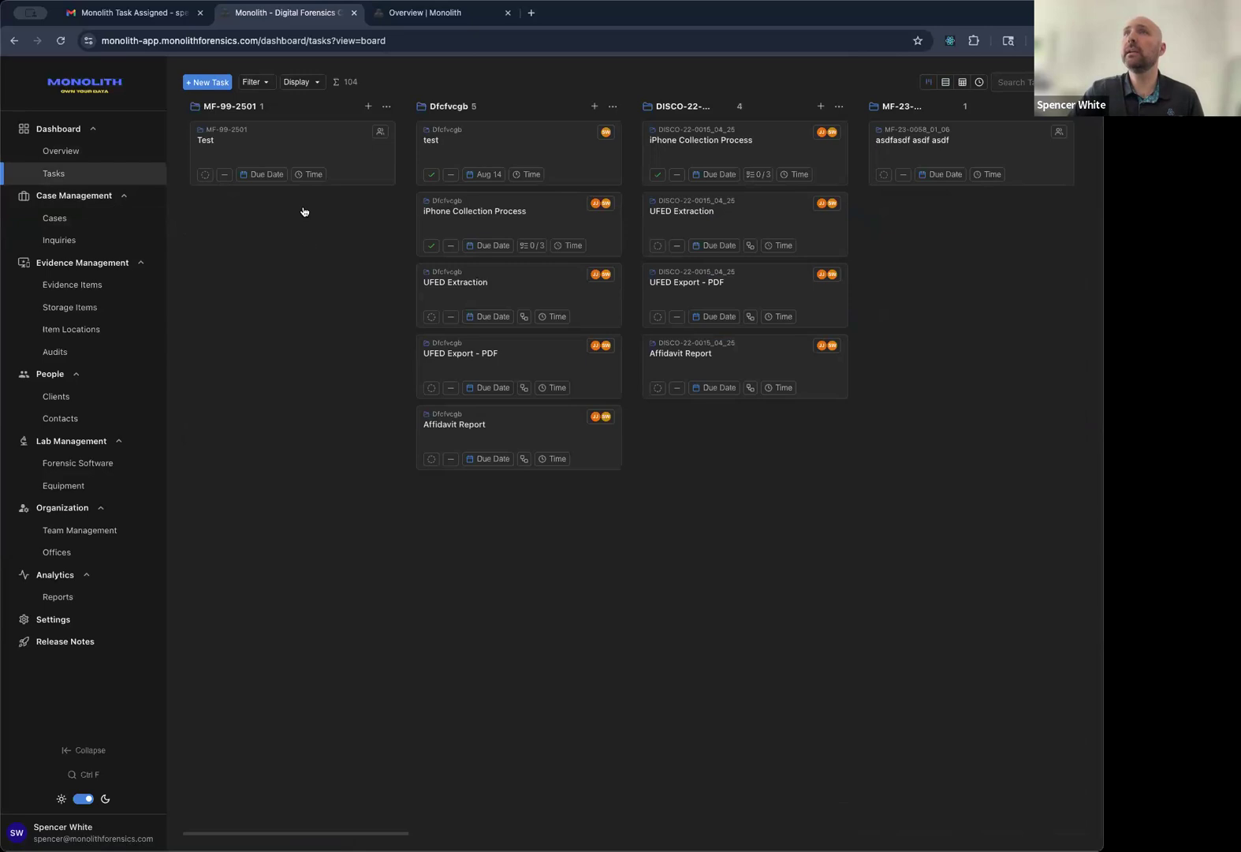
scroll(768, 147, right, 1)
scroll(768, 147, right, 10)
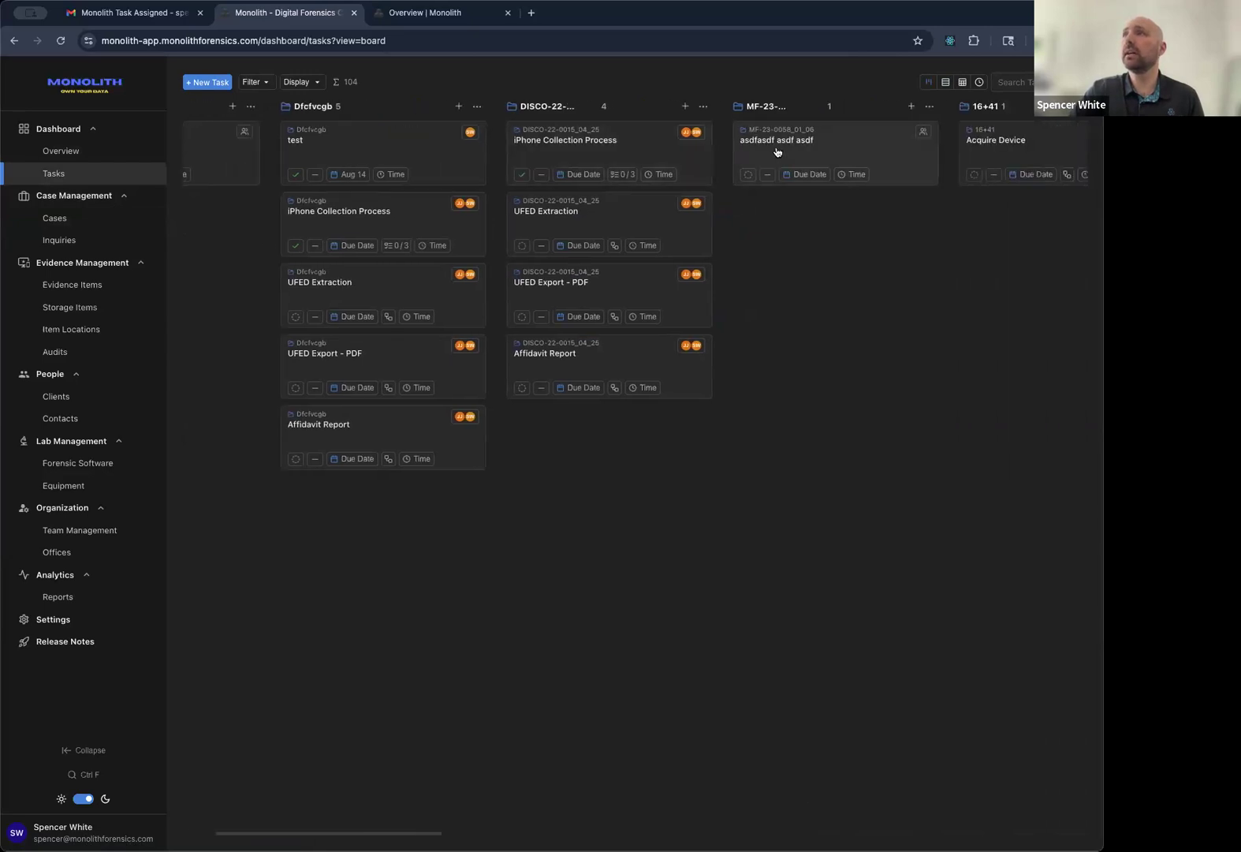
scroll(859, 145, left, 9)
click(946, 83)
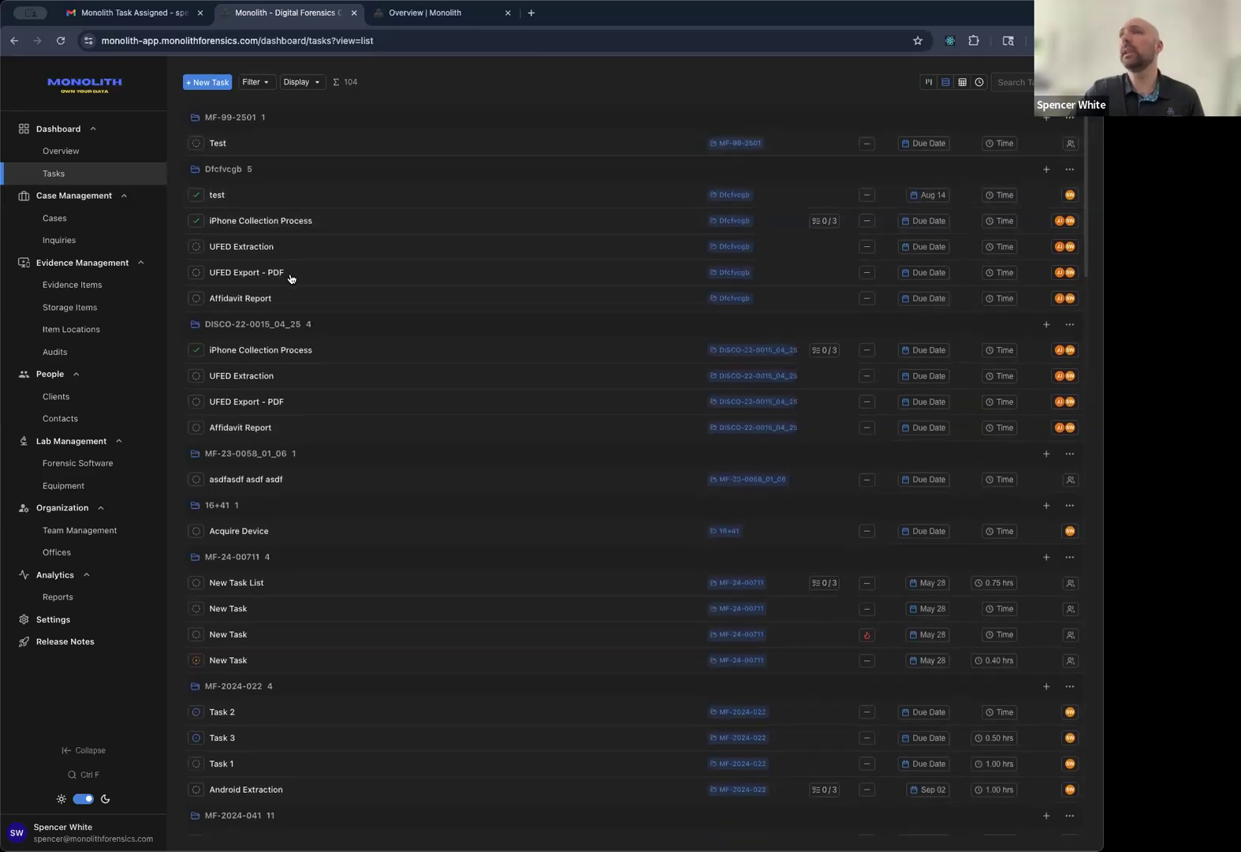
scroll(289, 271, down, 5)
scroll(292, 284, down, 20)
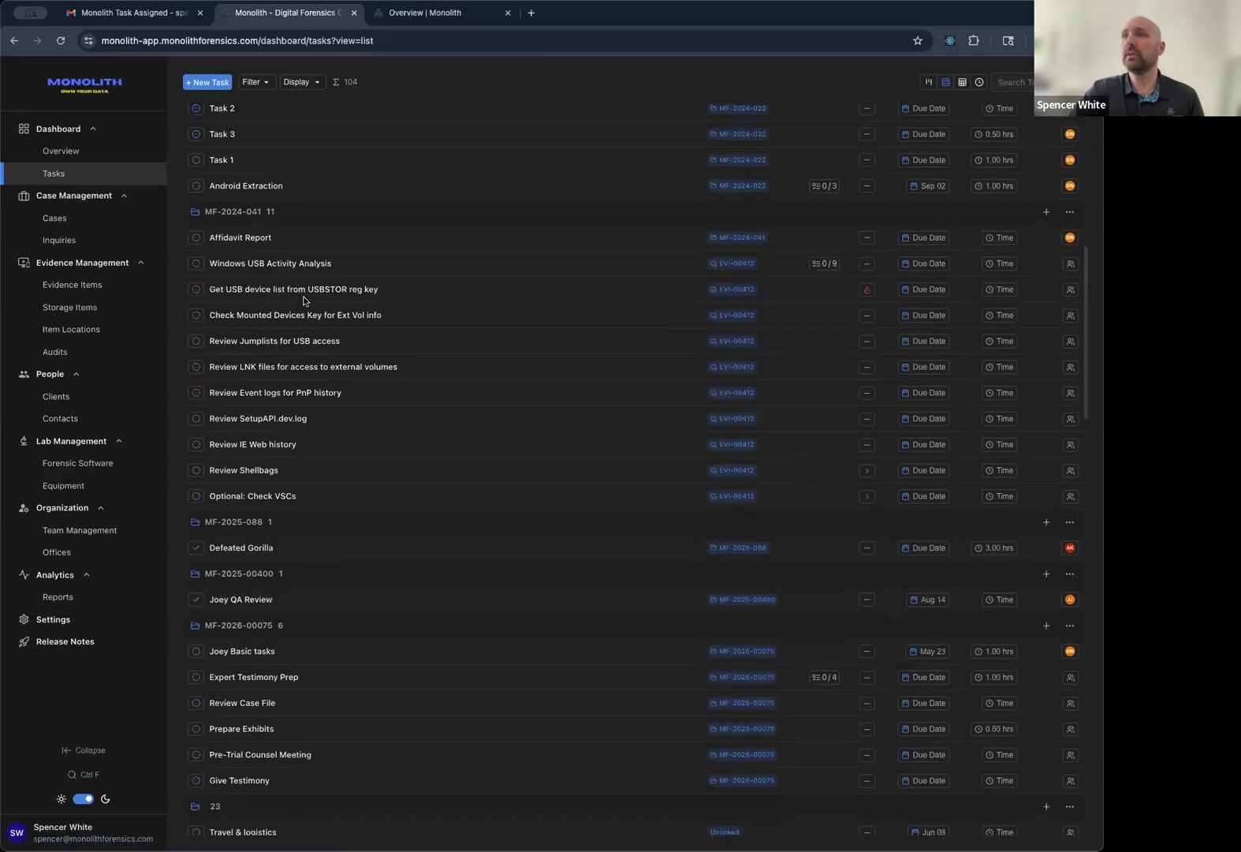
scroll(320, 314, down, 15)
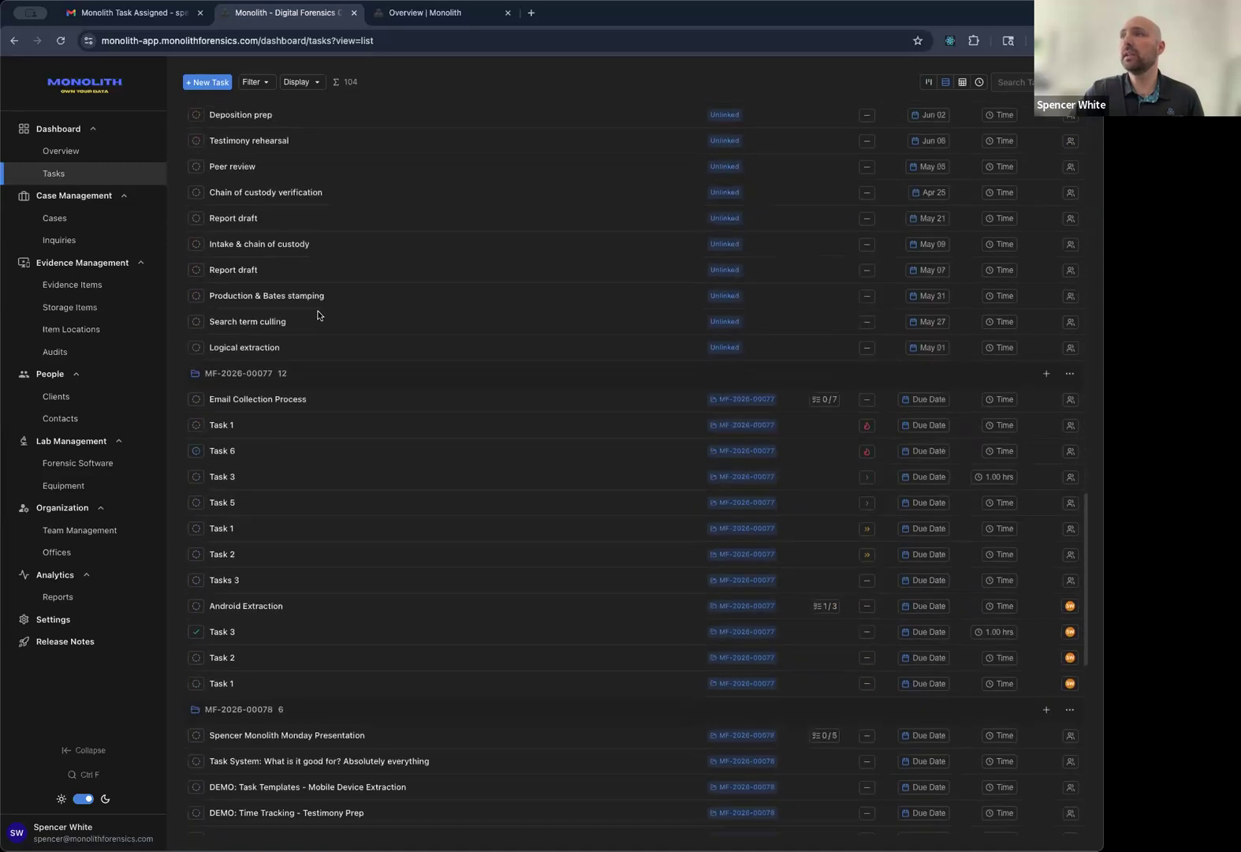
scroll(316, 311, up, 20)
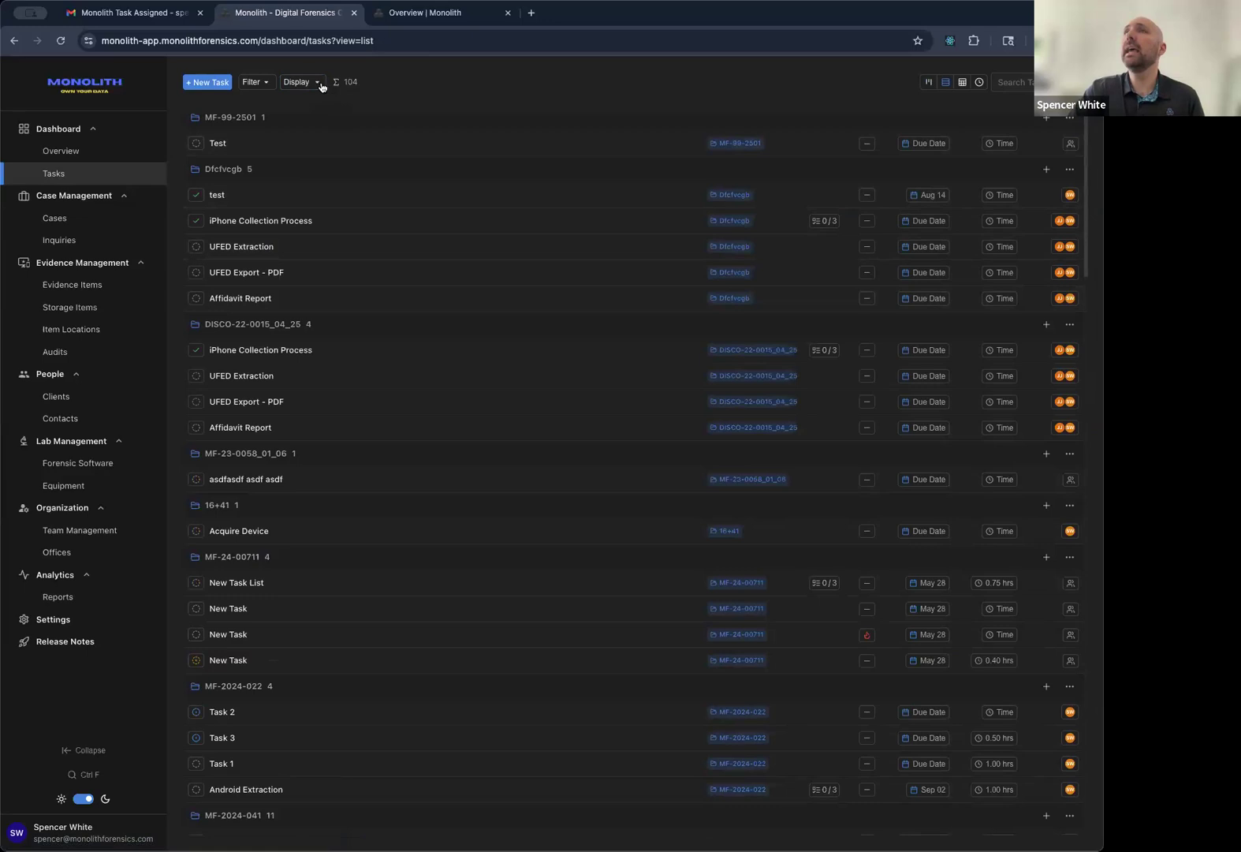
Show the tasks as a board grouped by Status, keeping the My Tasks filter.
click(927, 83)
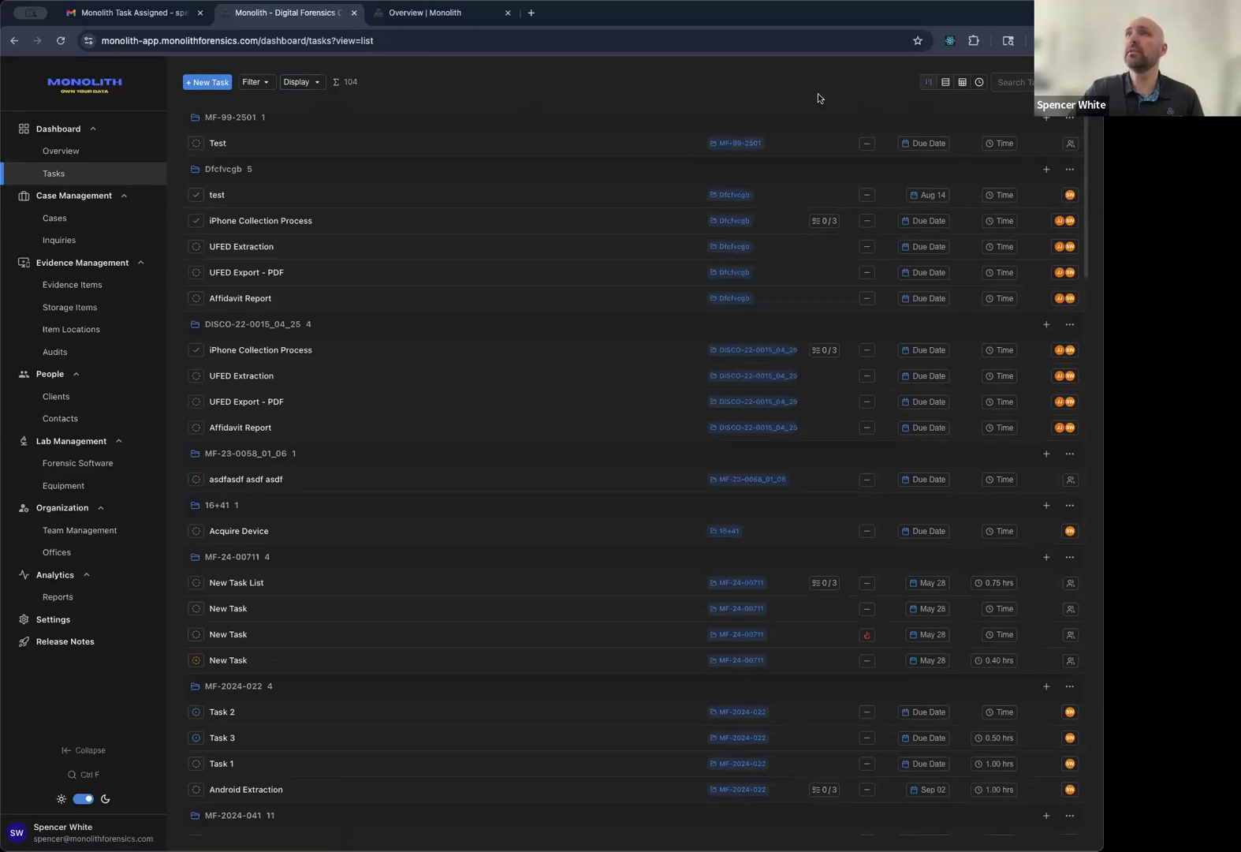
click(307, 83)
click(423, 116)
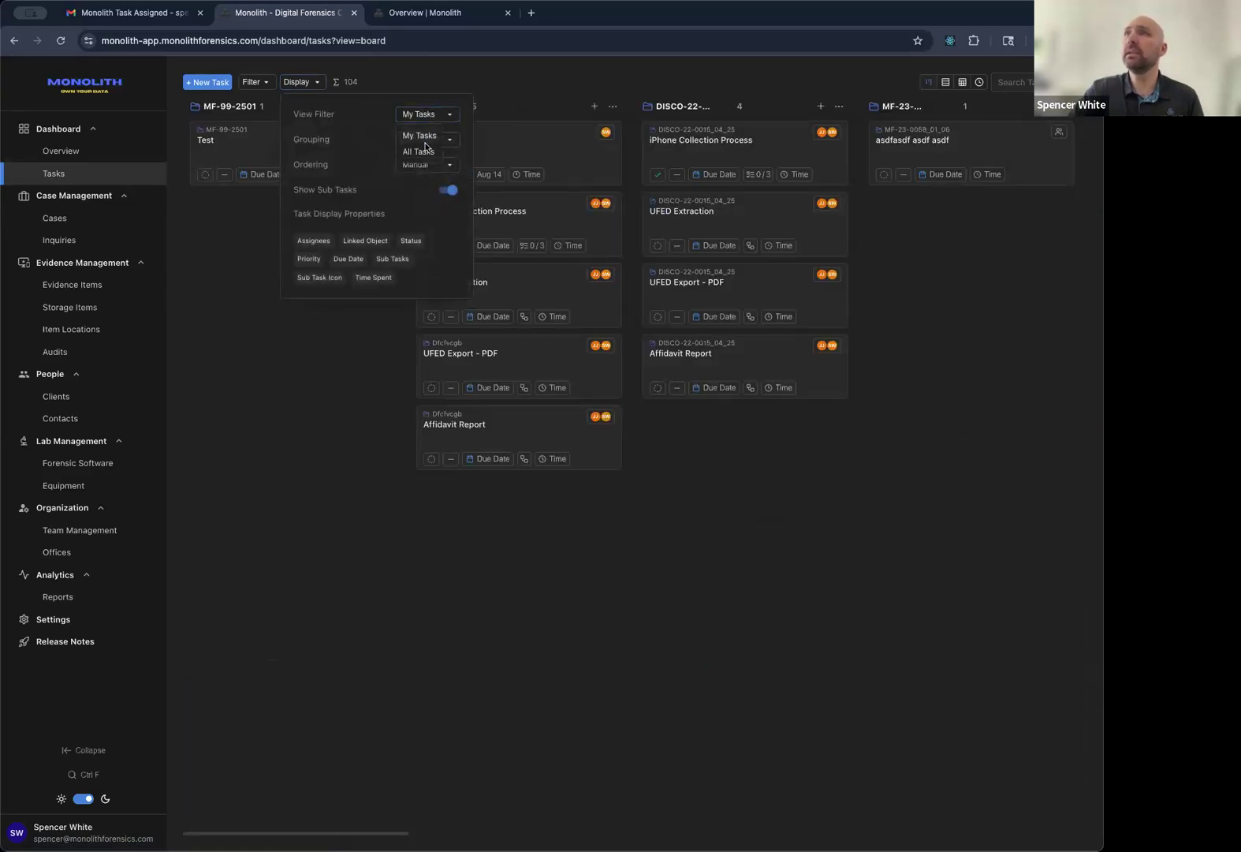
click(418, 134)
click(426, 139)
click(415, 161)
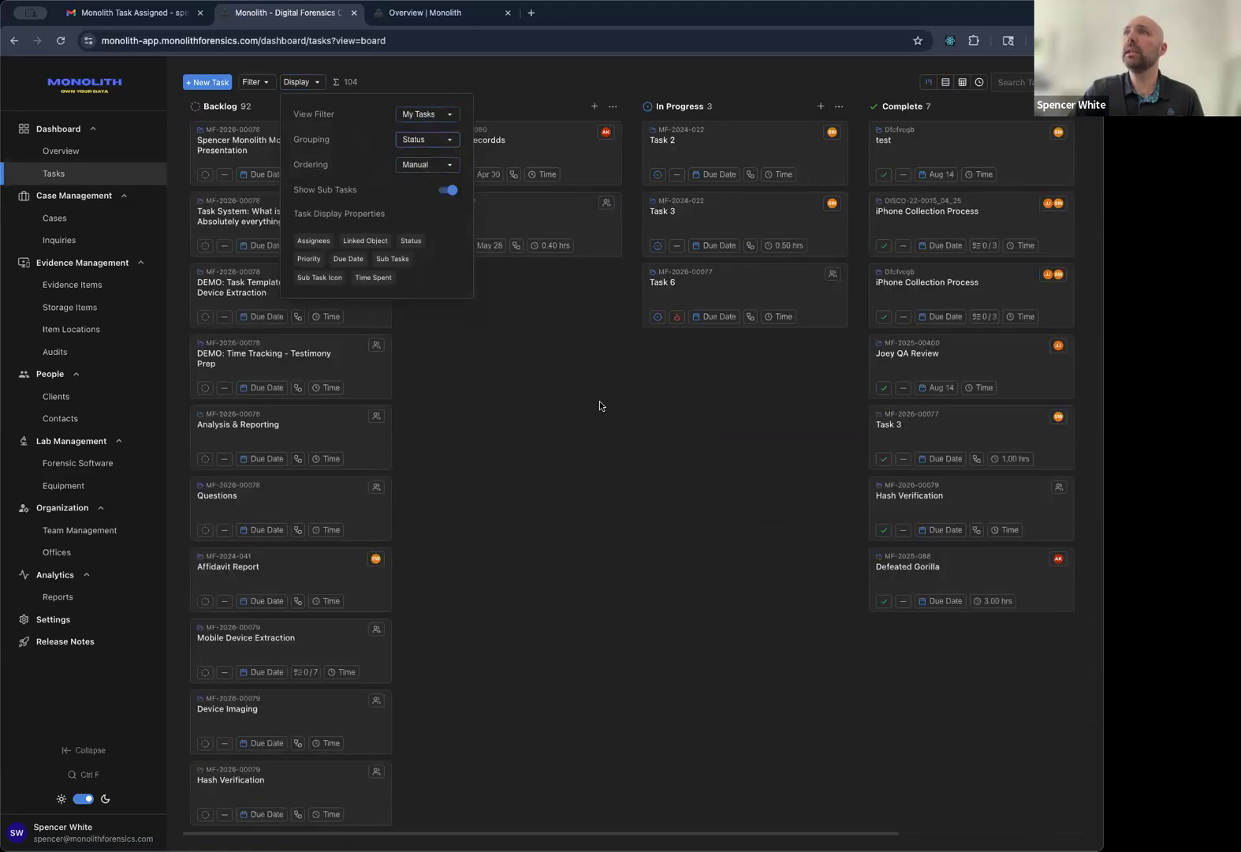
click(599, 404)
click(295, 83)
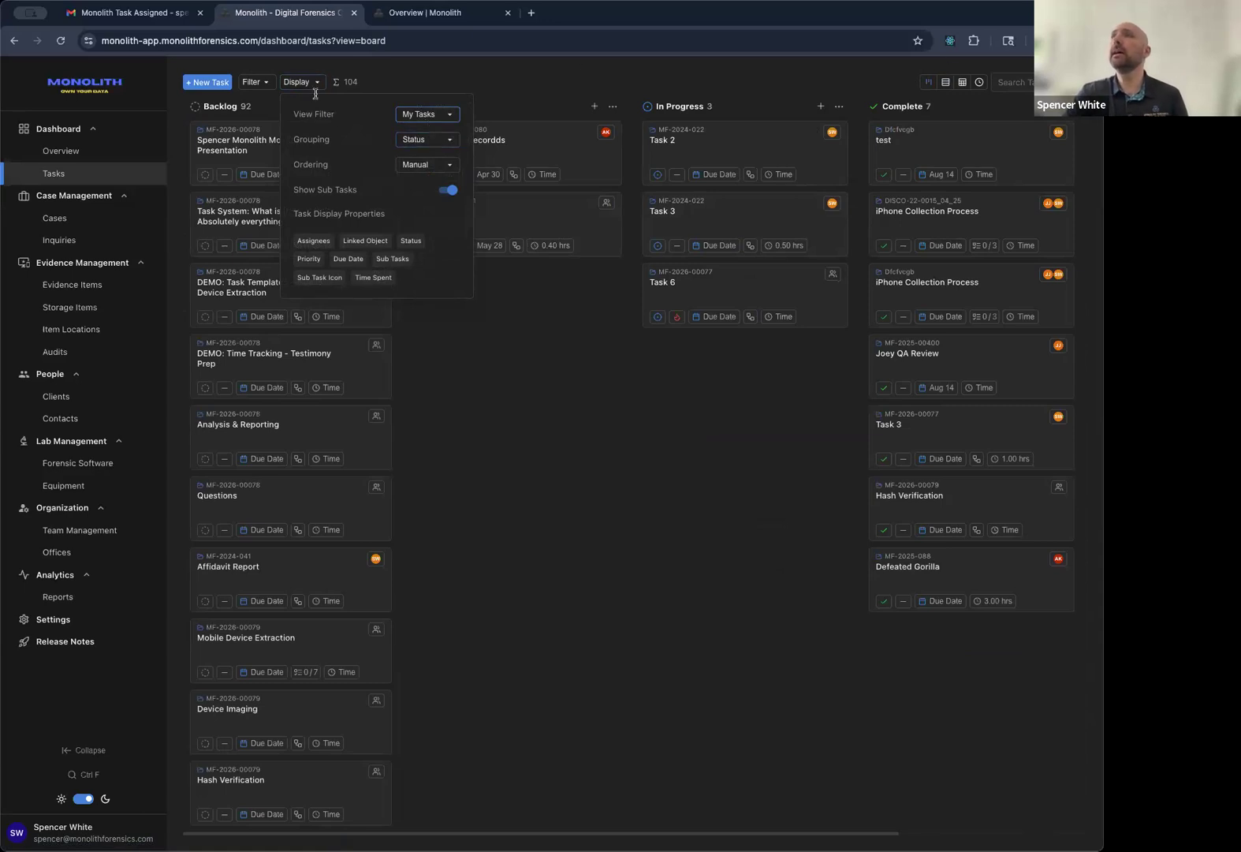
click(441, 71)
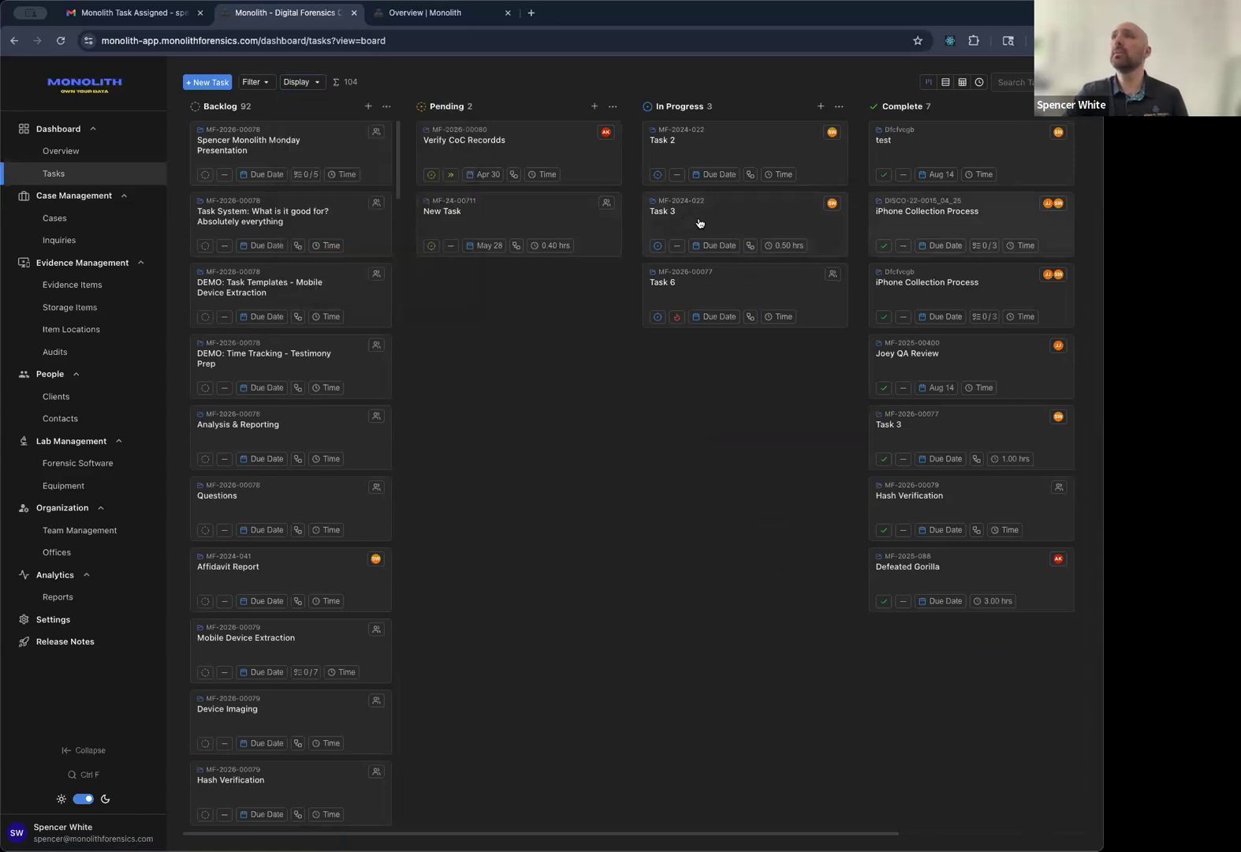
Check the list view's display options, keeping Status grouping and manual ordering, then return to board.
click(947, 83)
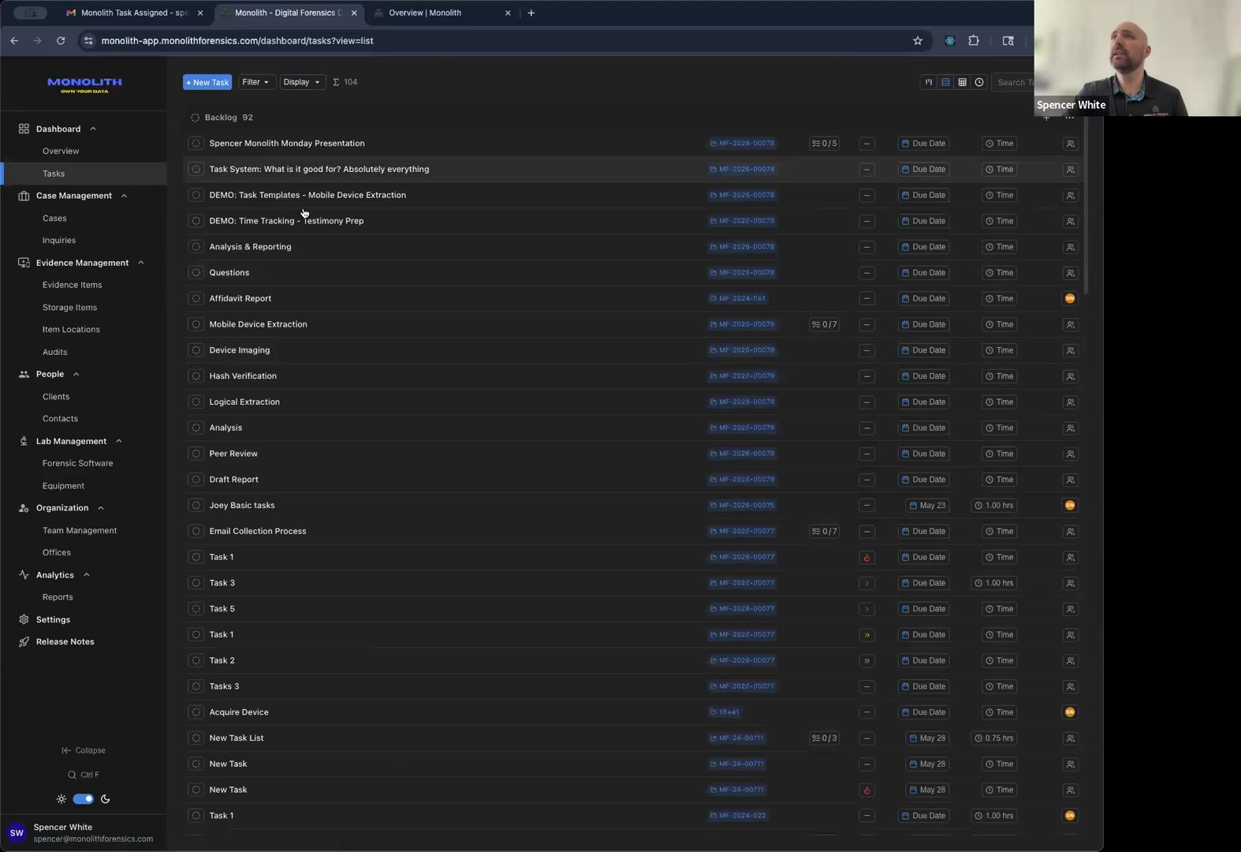
click(309, 83)
click(408, 140)
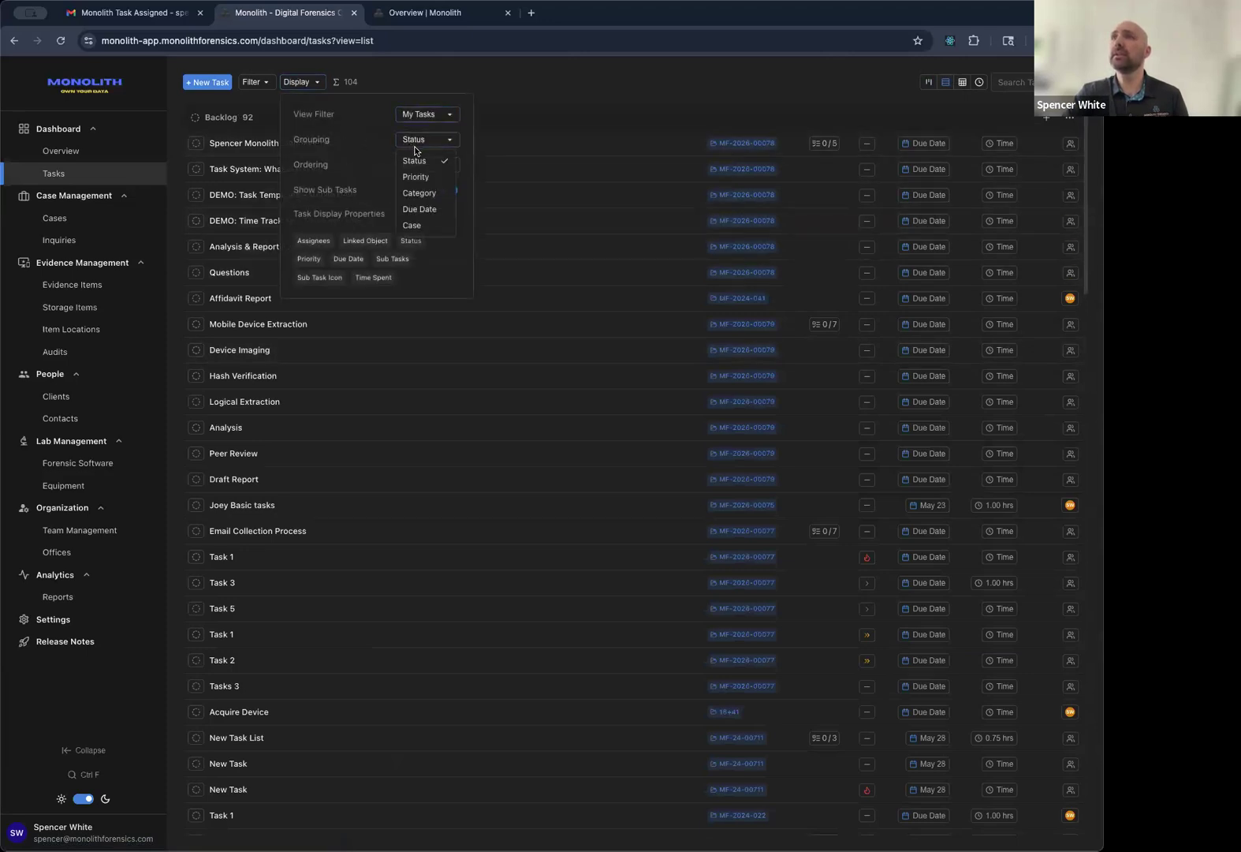
click(418, 161)
click(423, 166)
click(371, 149)
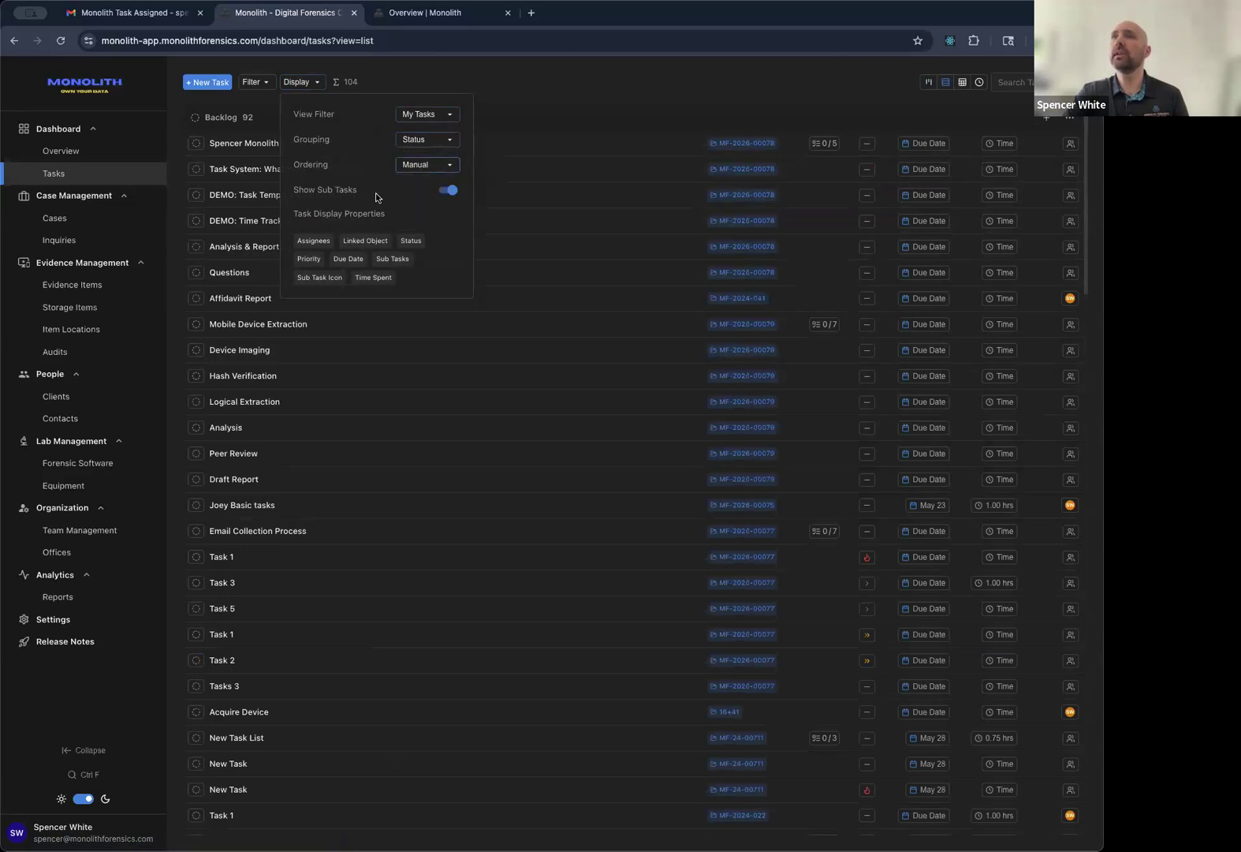
click(710, 77)
click(928, 82)
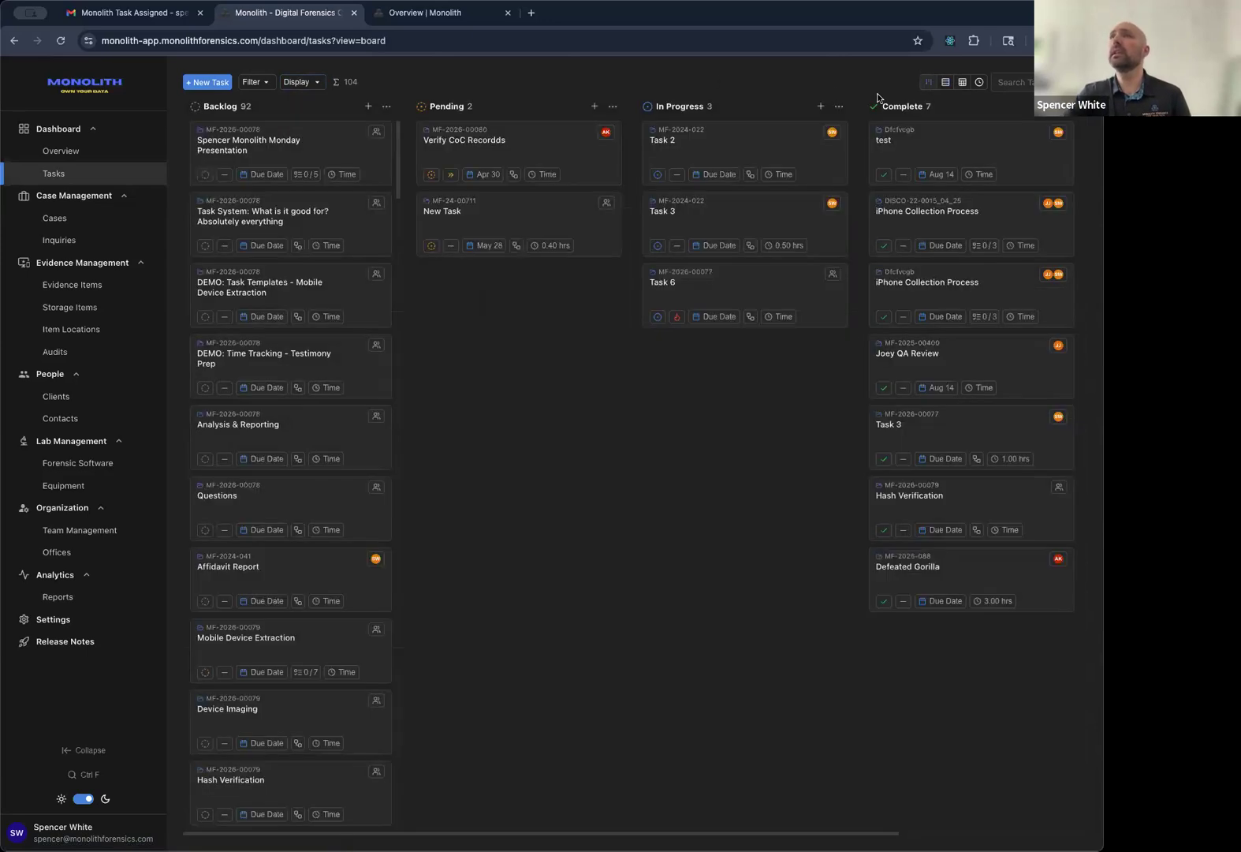
Hide all card properties: due date, priority, assignees, case numbers, status, sub-task counts, time spent, sub-task icons.
click(304, 82)
click(352, 260)
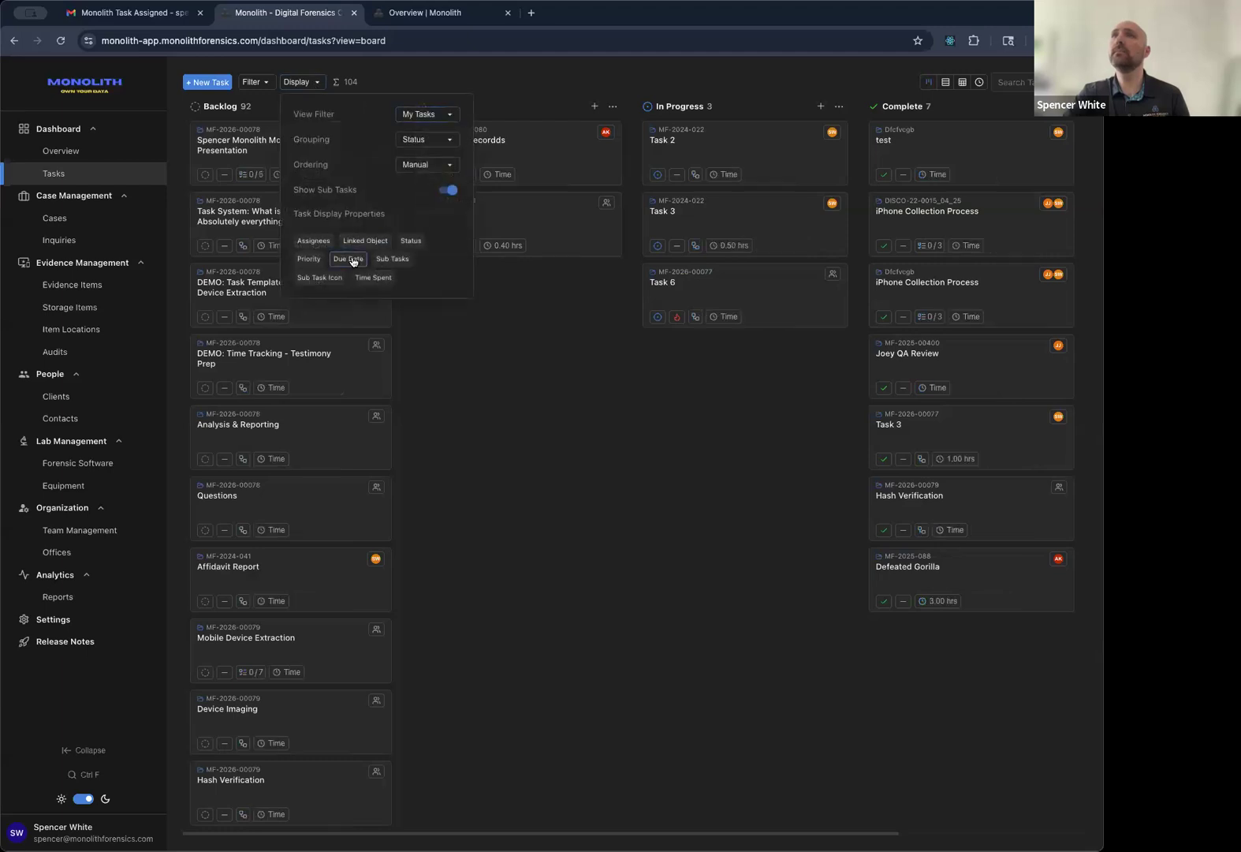
click(309, 258)
click(313, 241)
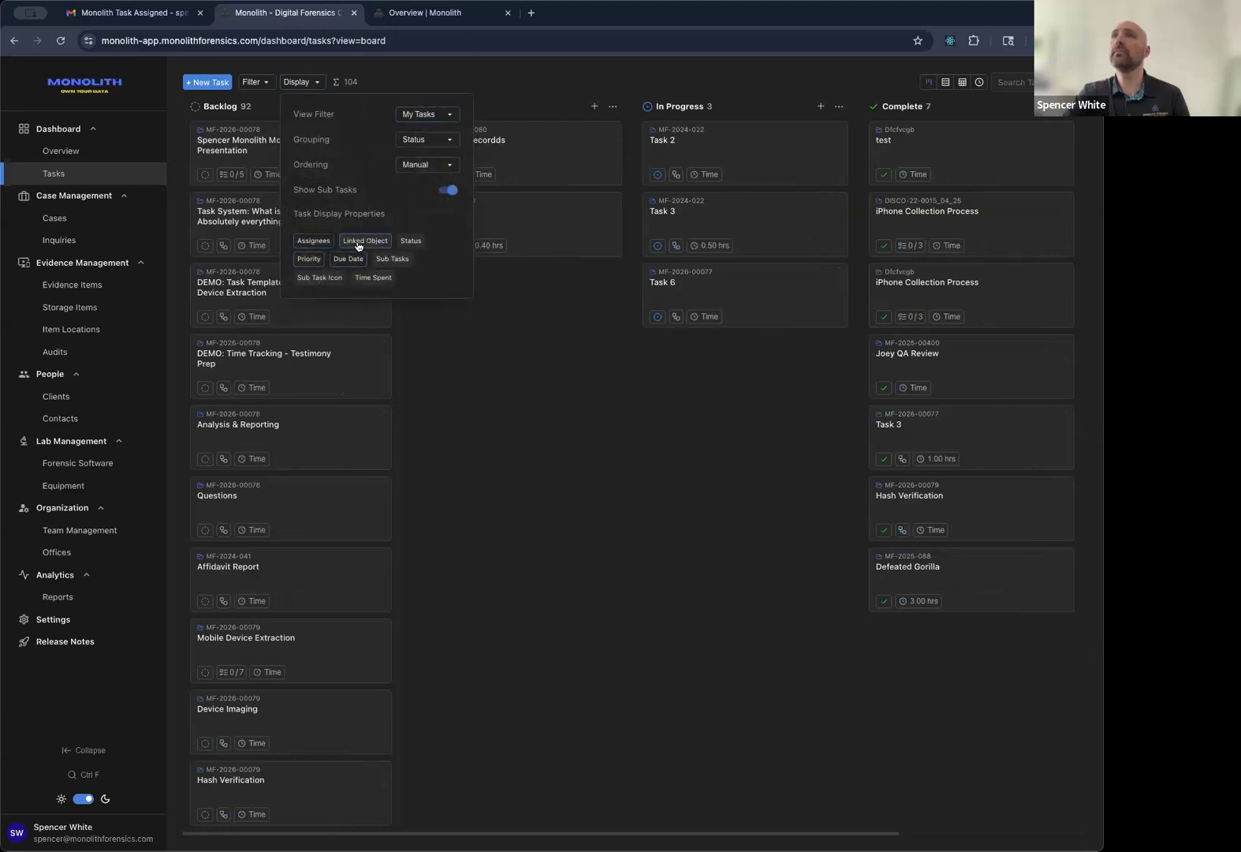
click(359, 245)
click(411, 241)
click(392, 259)
click(373, 277)
click(336, 279)
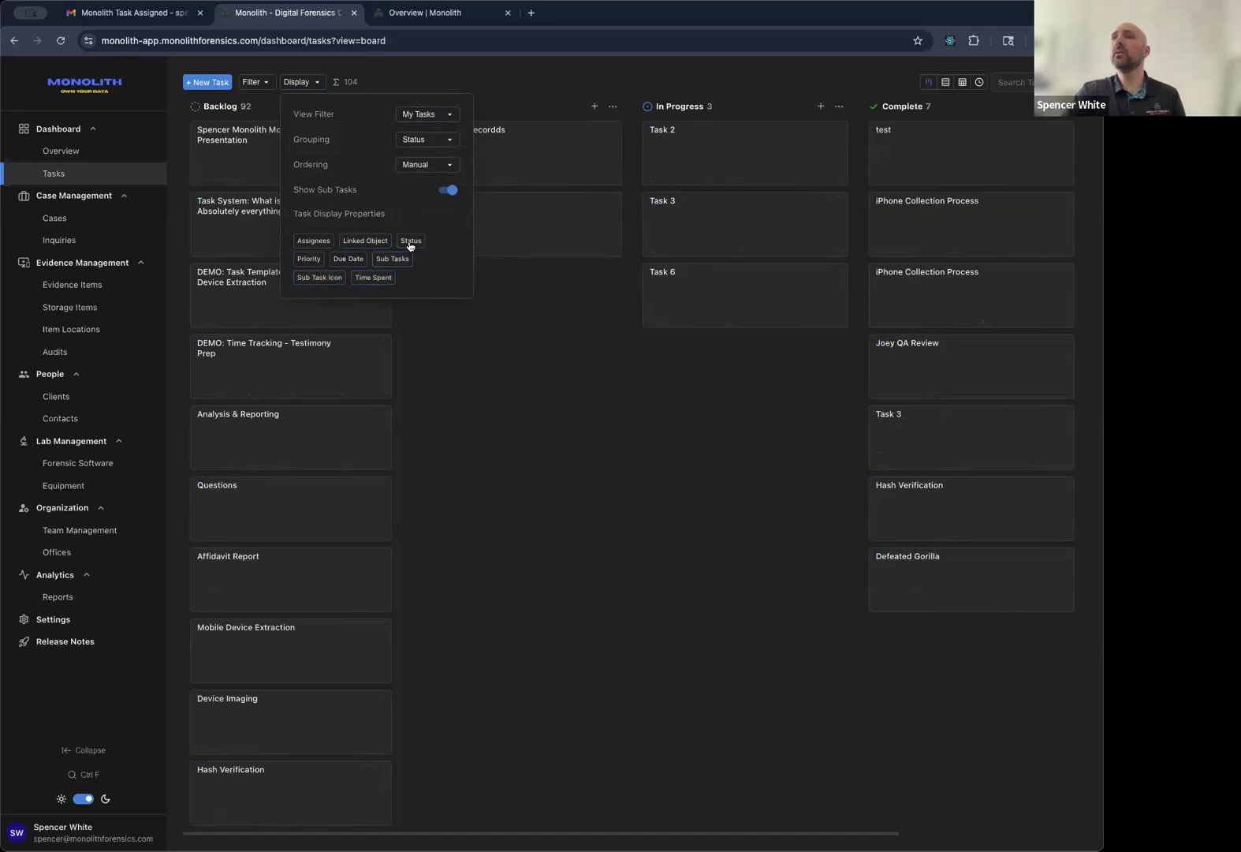
Turn every card property back on, including sub-task icons and time spent.
click(327, 241)
click(366, 241)
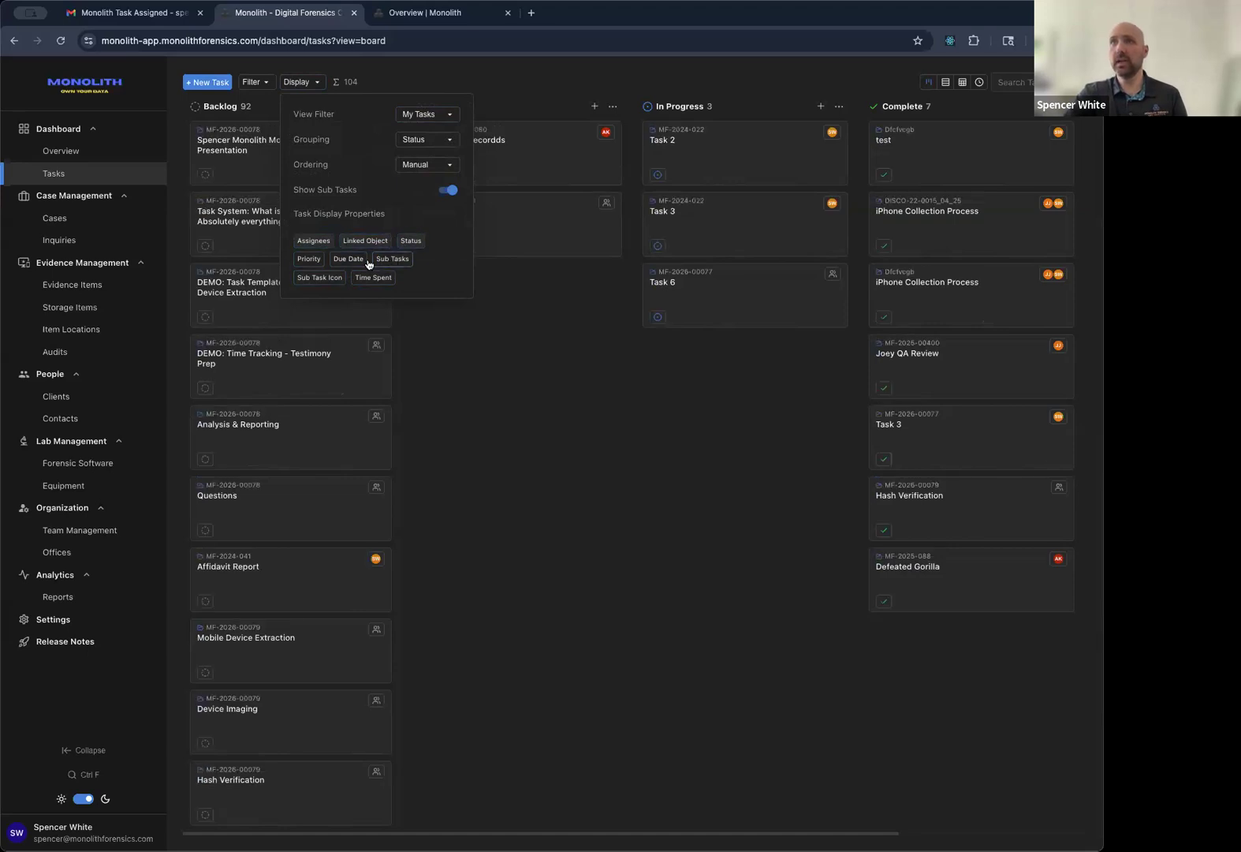
click(392, 259)
click(348, 259)
click(309, 258)
click(323, 283)
click(324, 282)
click(330, 282)
click(373, 277)
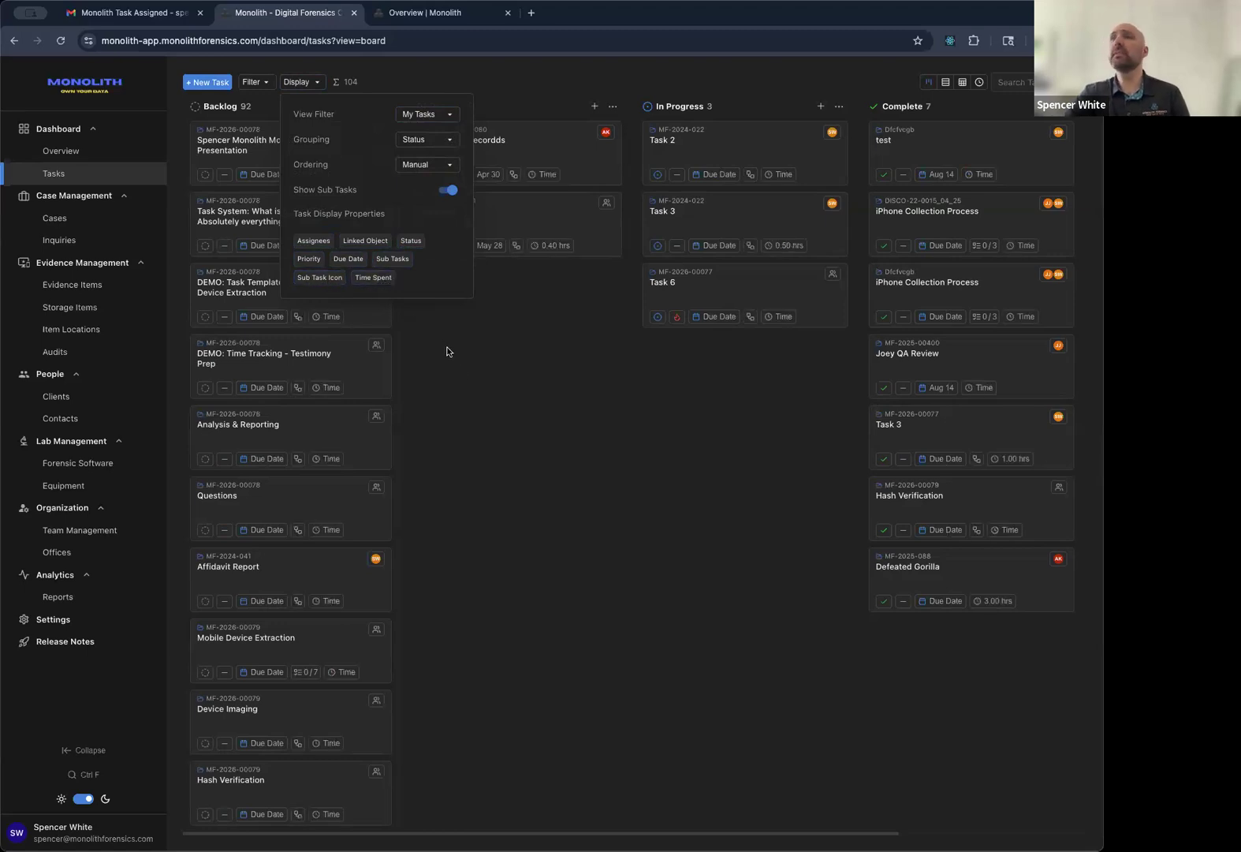
click(454, 347)
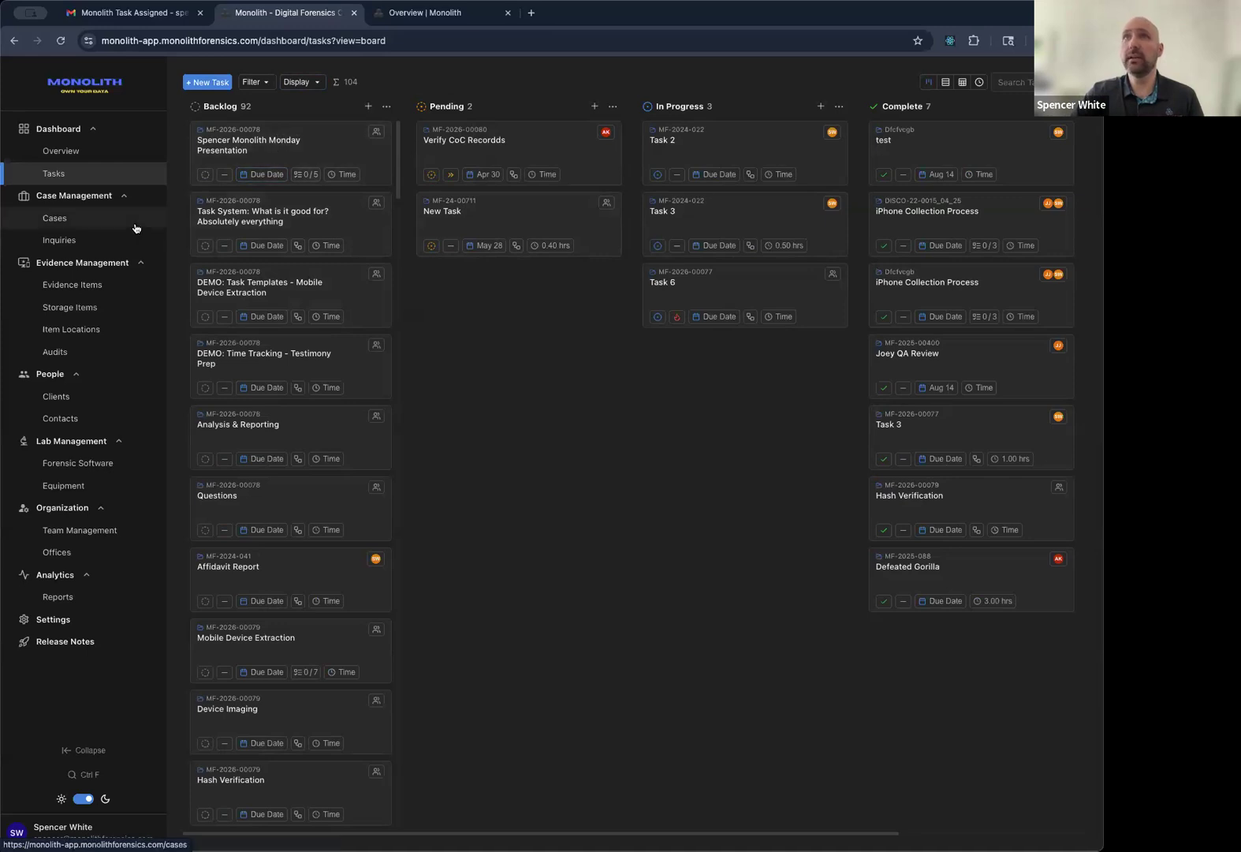
Check the Device Imaging subtask's Machine Time category, then switch to the My Dashboard overview.
click(14, 45)
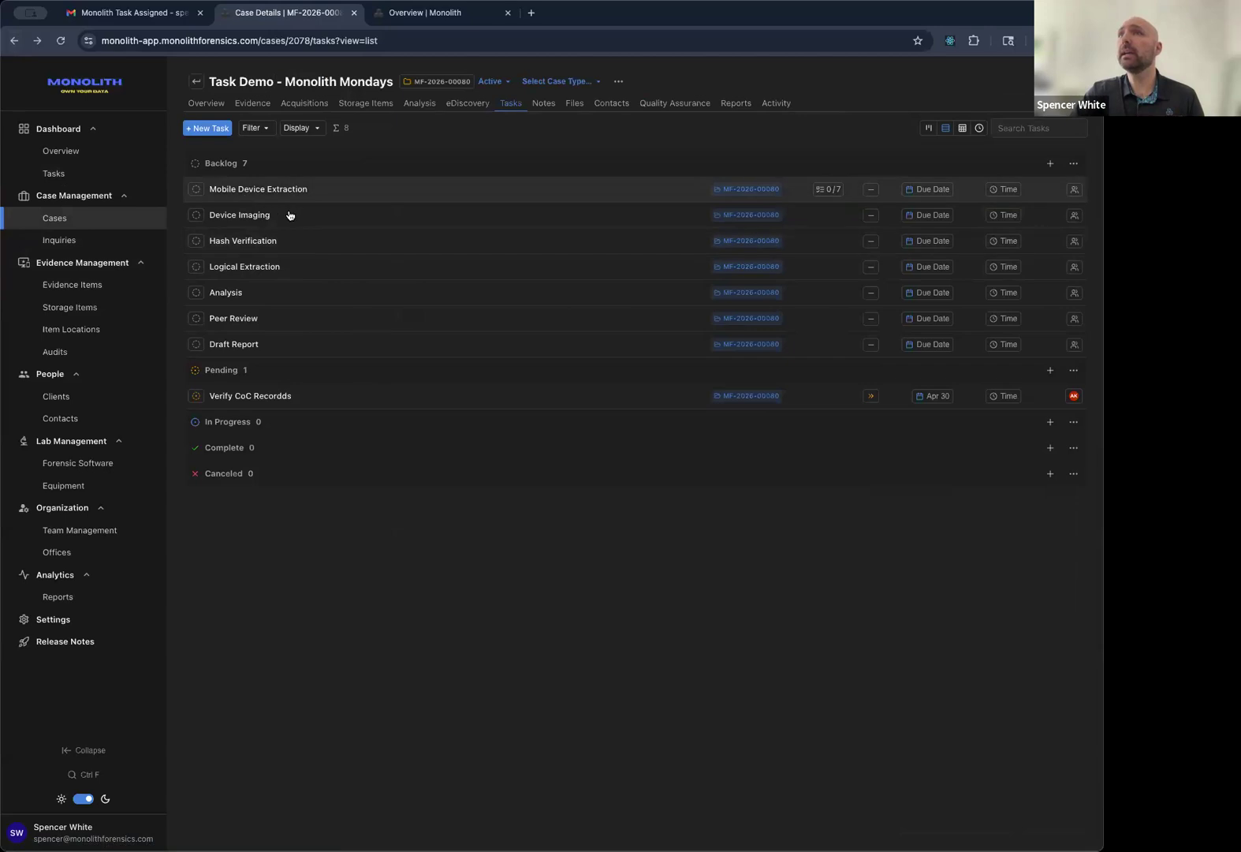
click(276, 191)
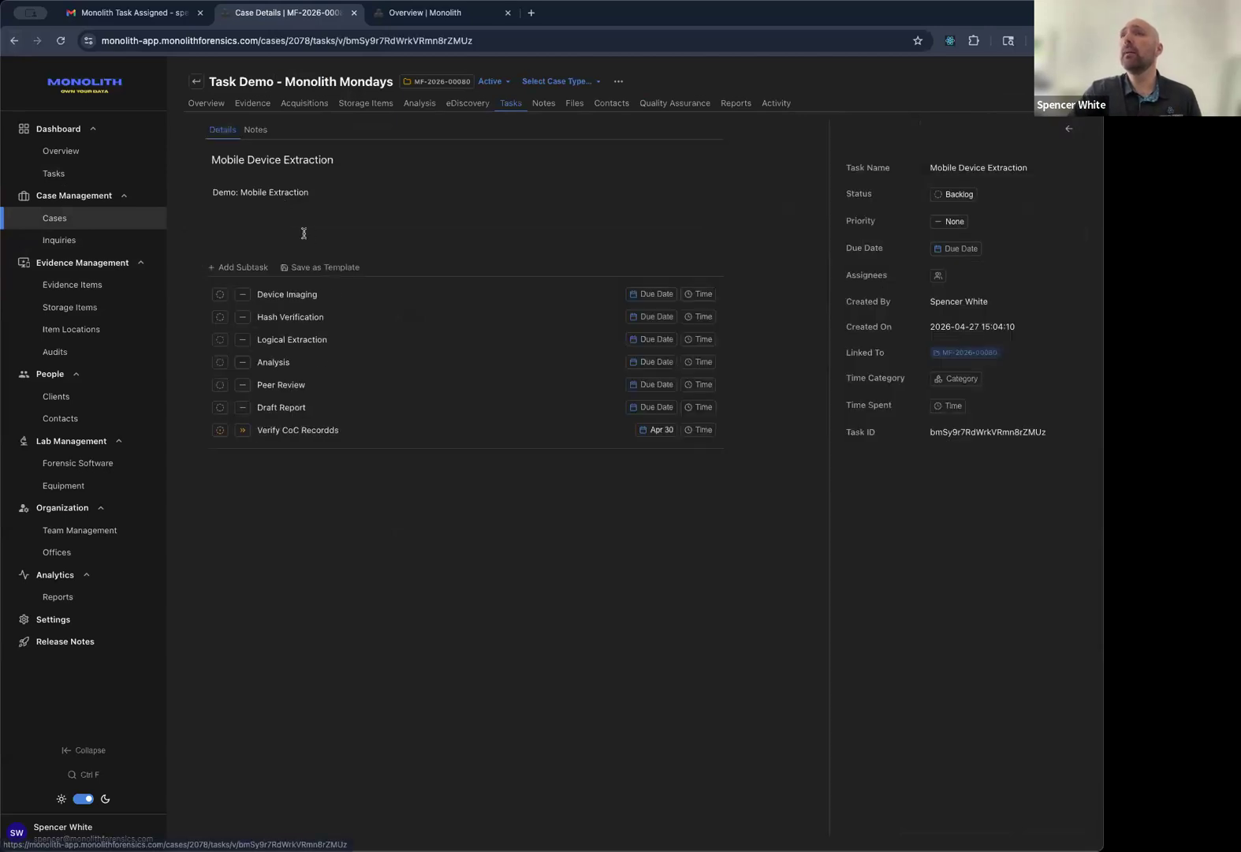
click(313, 298)
click(954, 380)
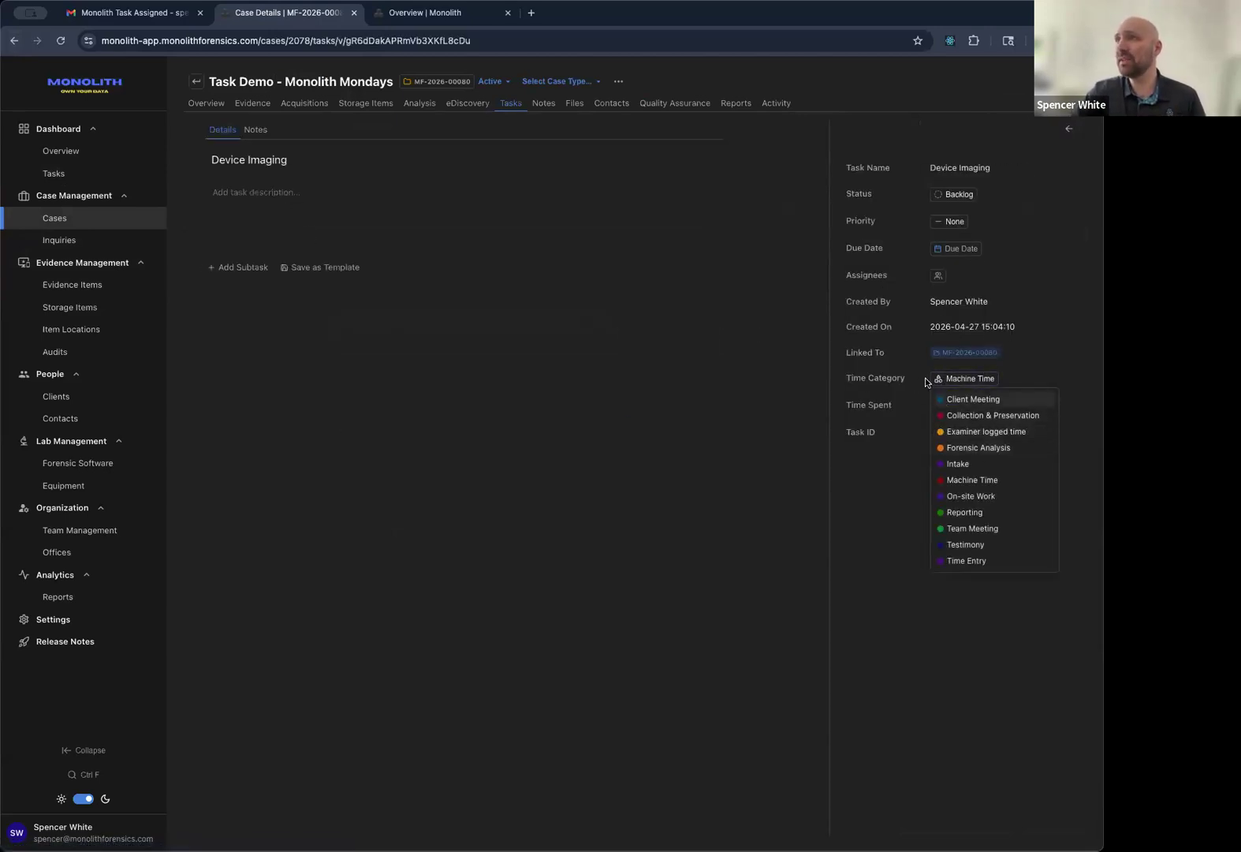
click(890, 378)
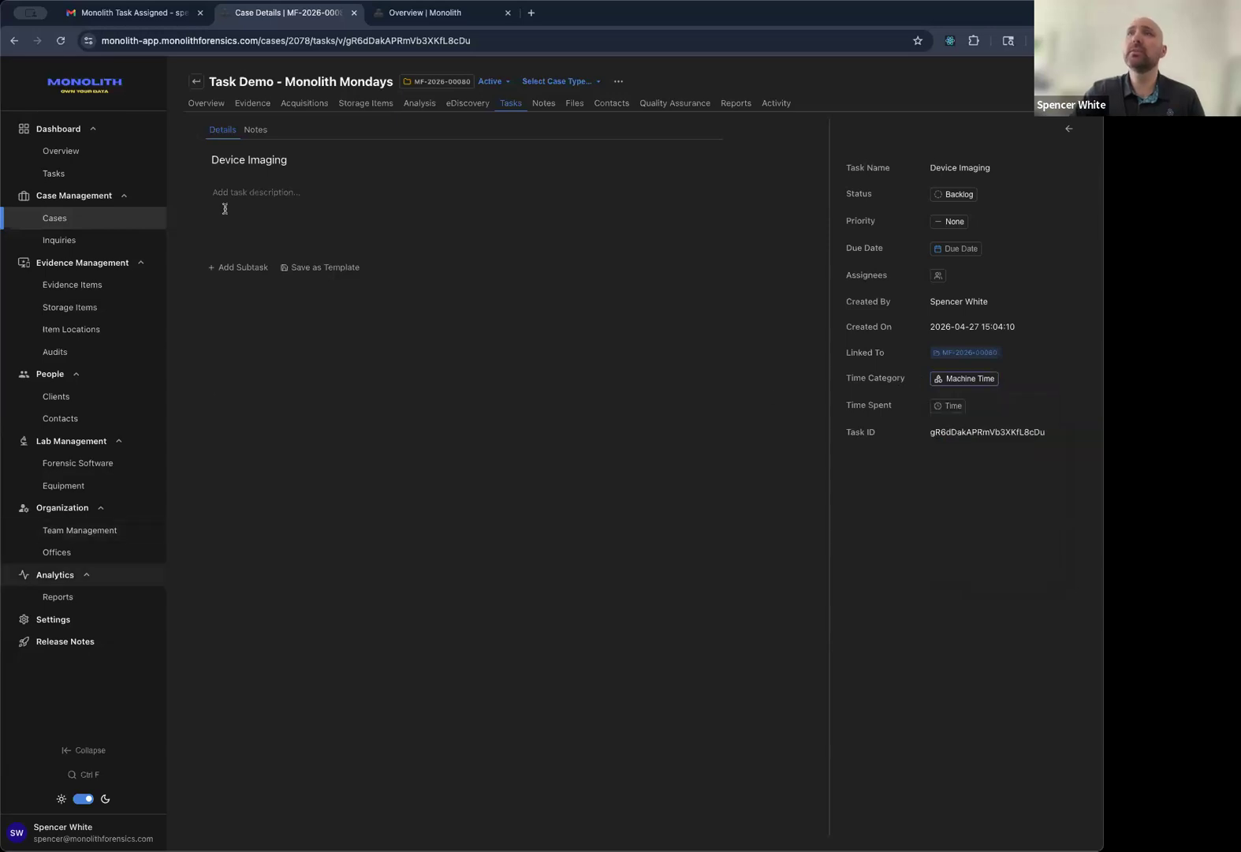
key(ctrl+Tab)
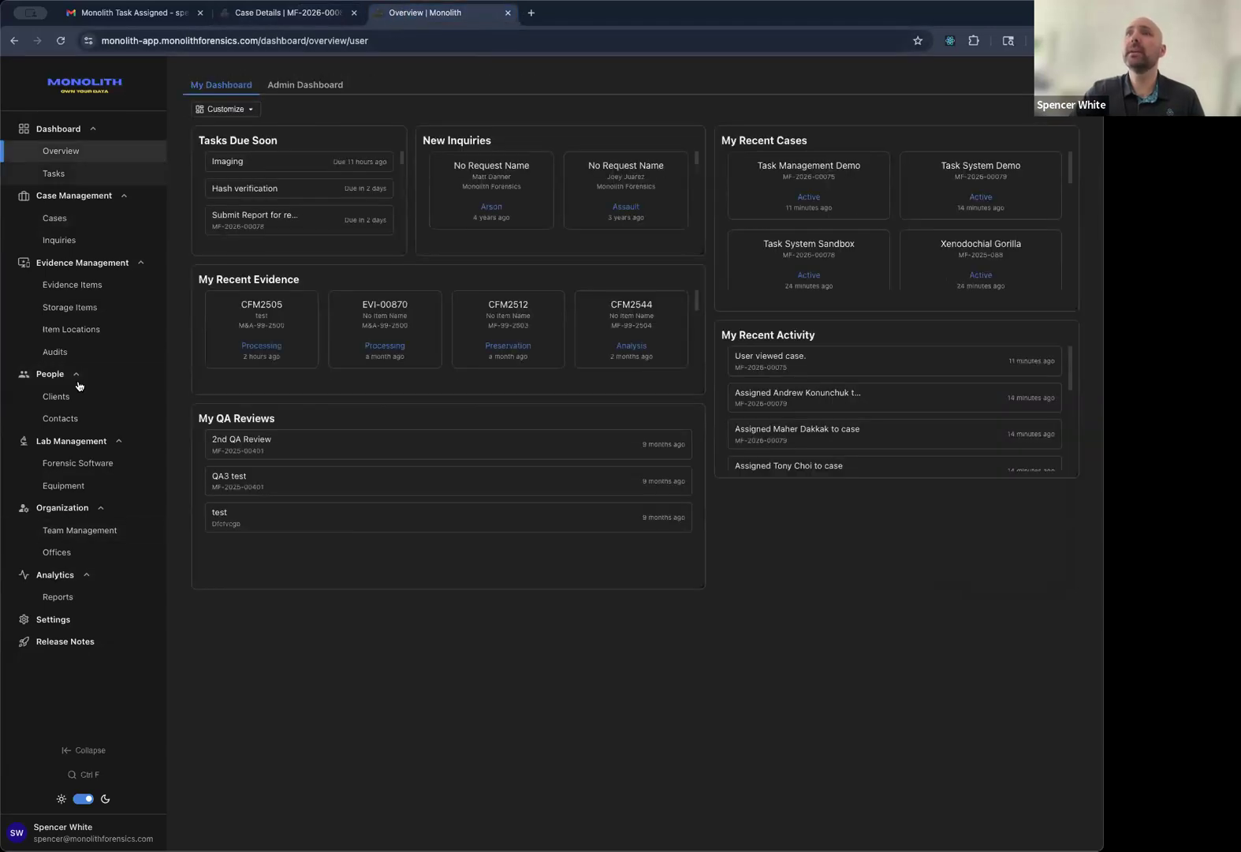
In Settings > Time Entry Categories, edit 'Client Meeting' so it reads 'Client Mtg'.
click(84, 618)
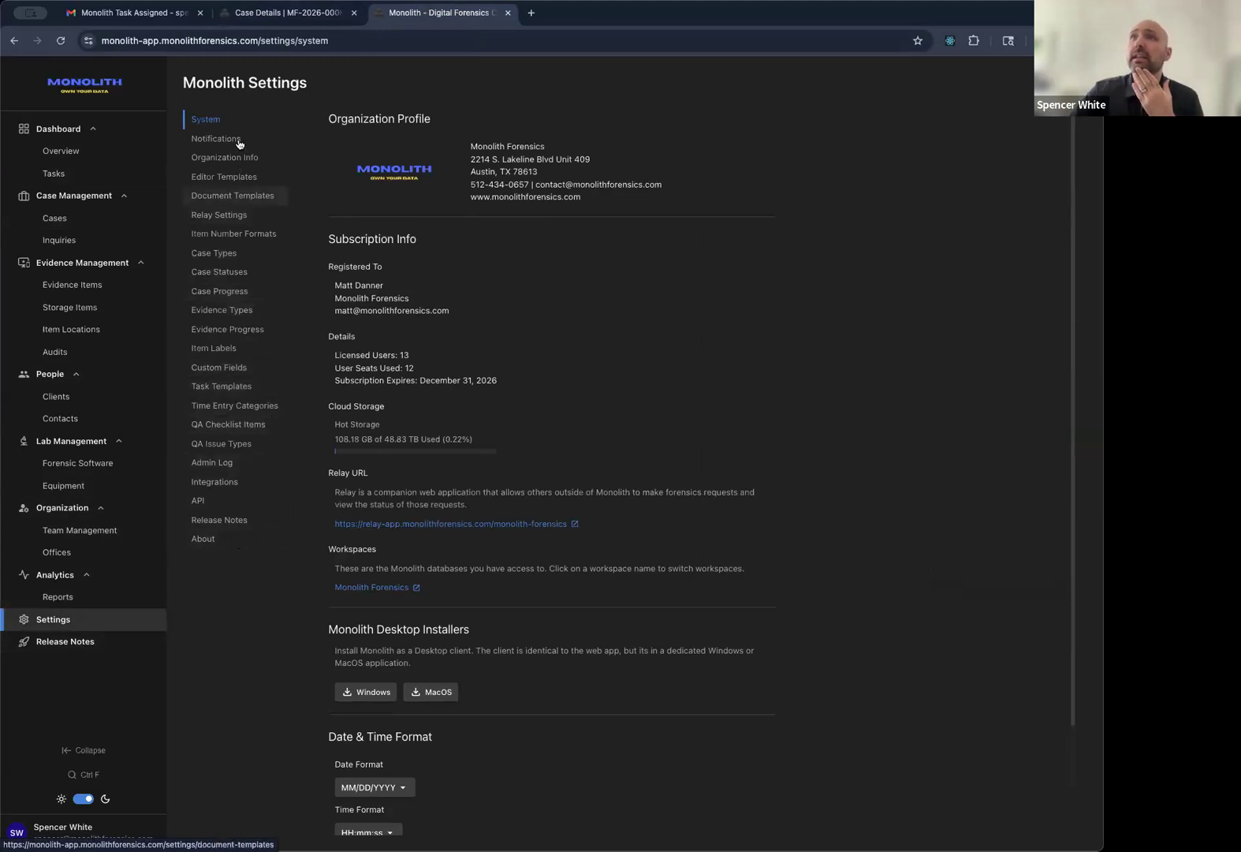
click(241, 407)
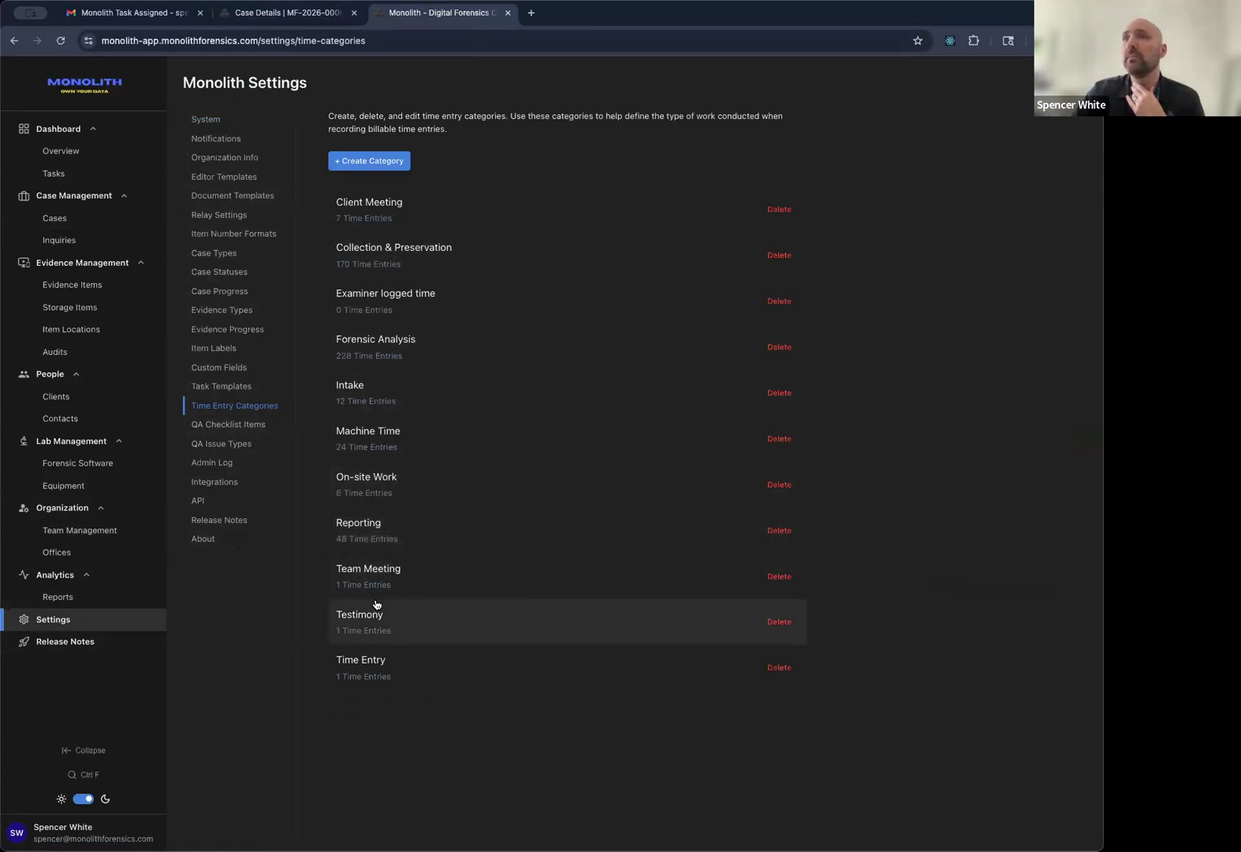
double_click(387, 202)
text(M)
click(500, 720)
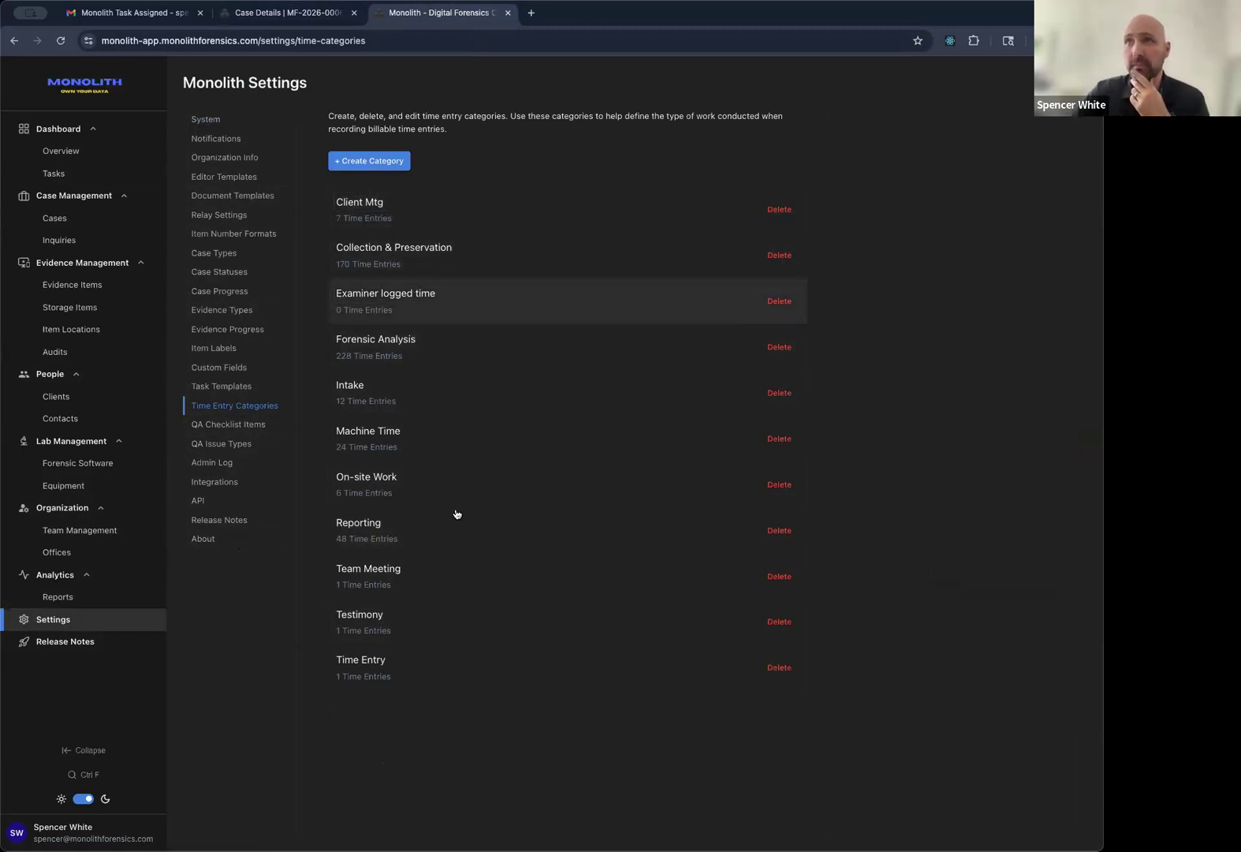
Delete the Team Meeting time category, reassigning its time entries to Client Mtg.
click(780, 576)
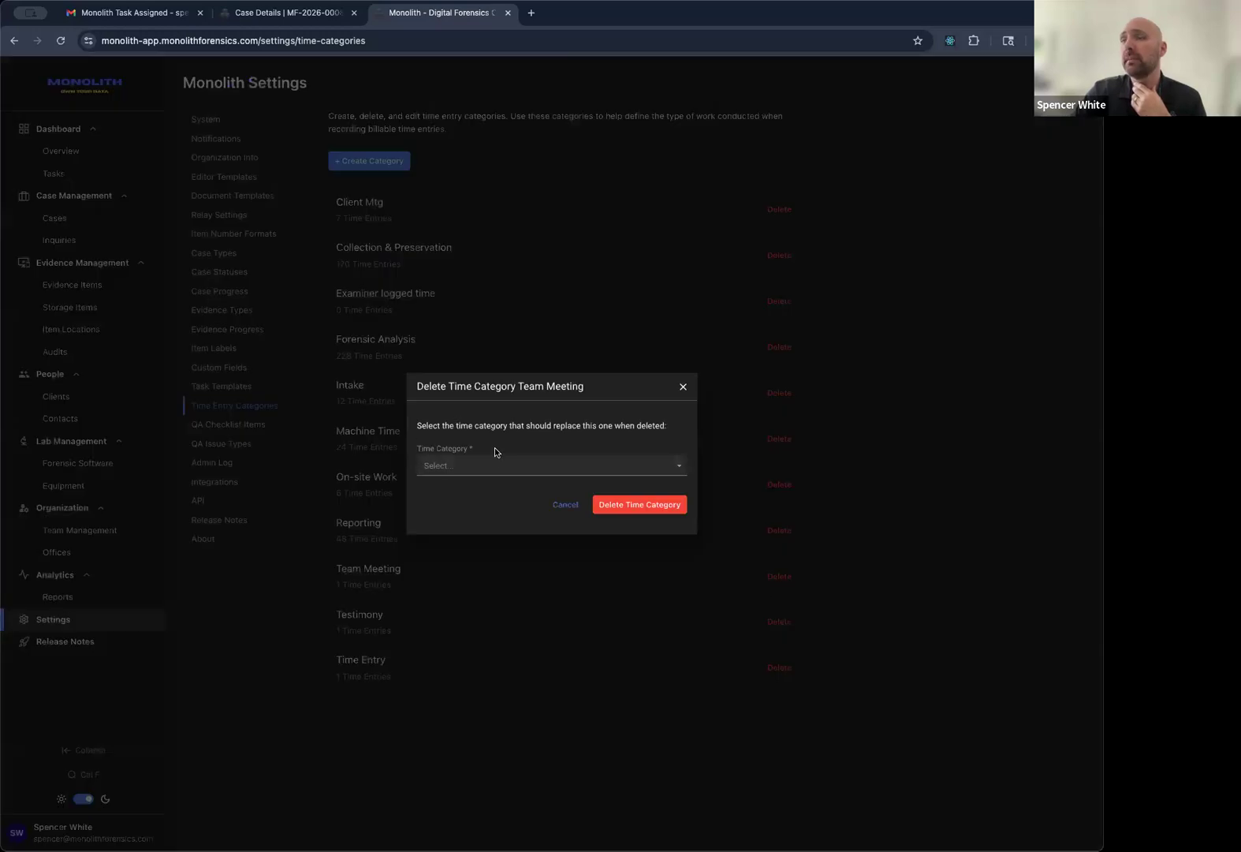
click(463, 466)
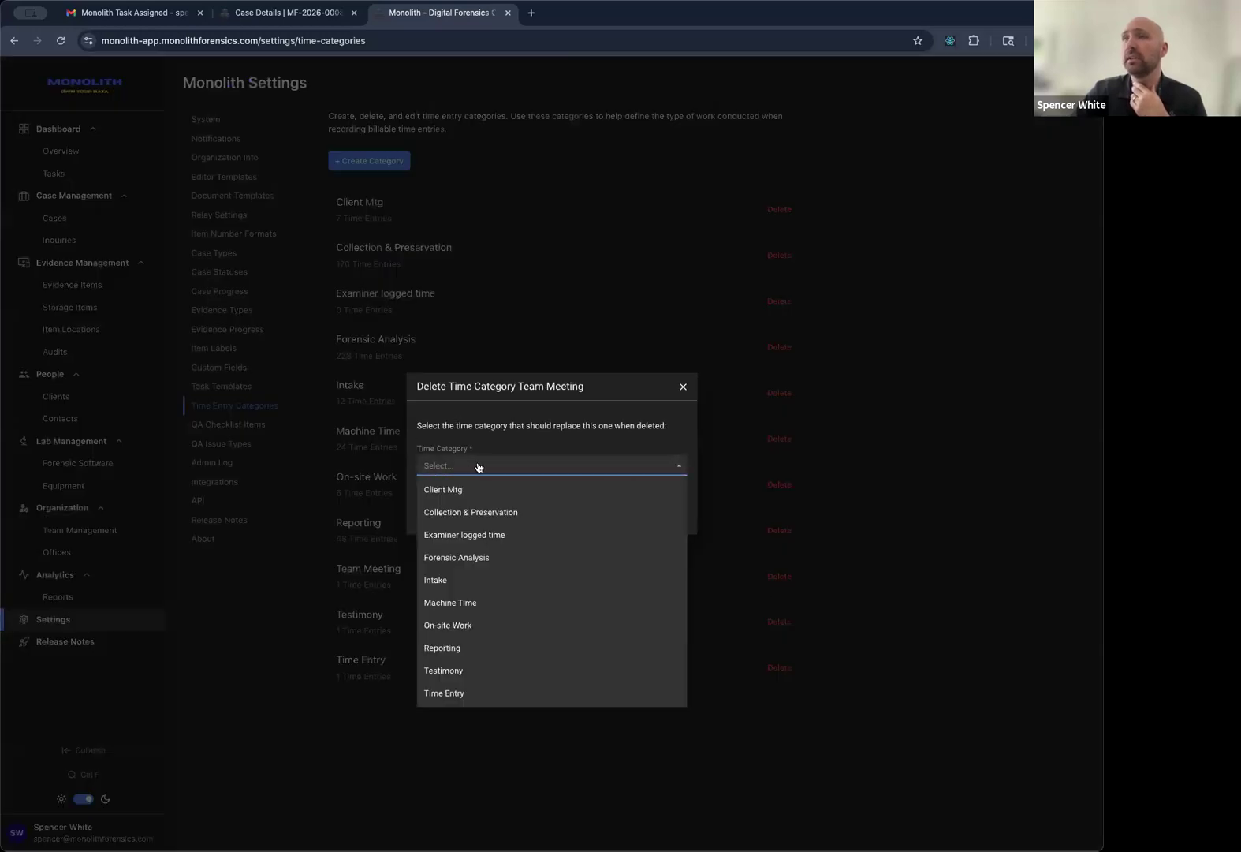
click(477, 466)
click(489, 466)
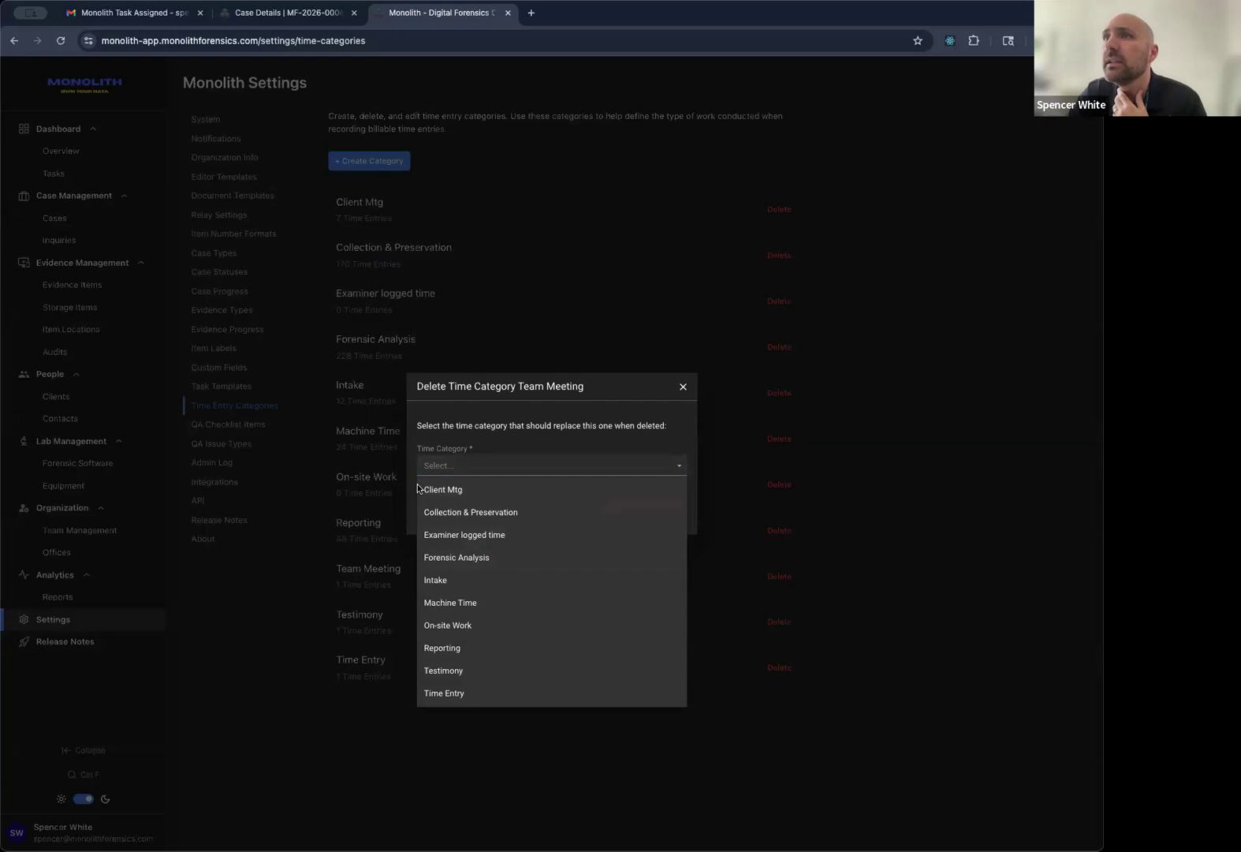
click(438, 468)
click(539, 470)
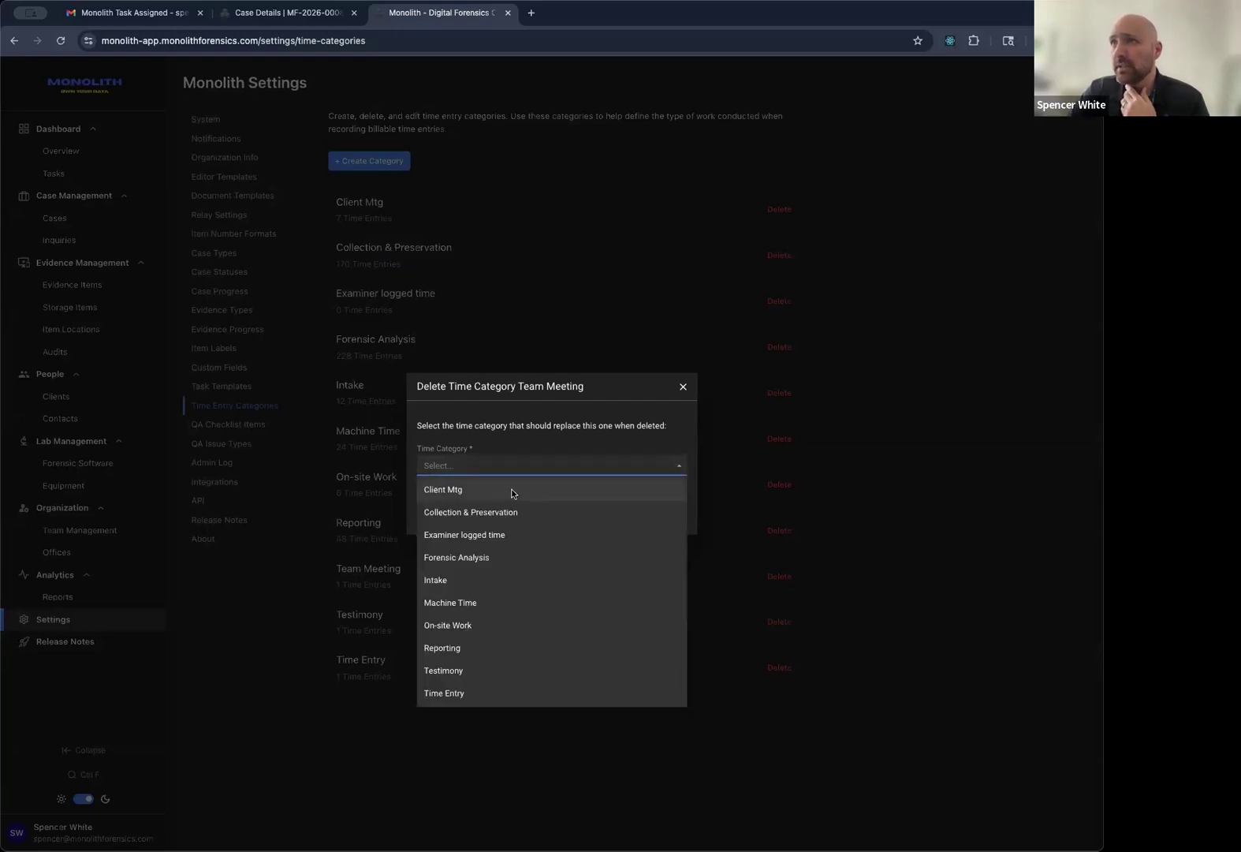
click(509, 490)
click(654, 507)
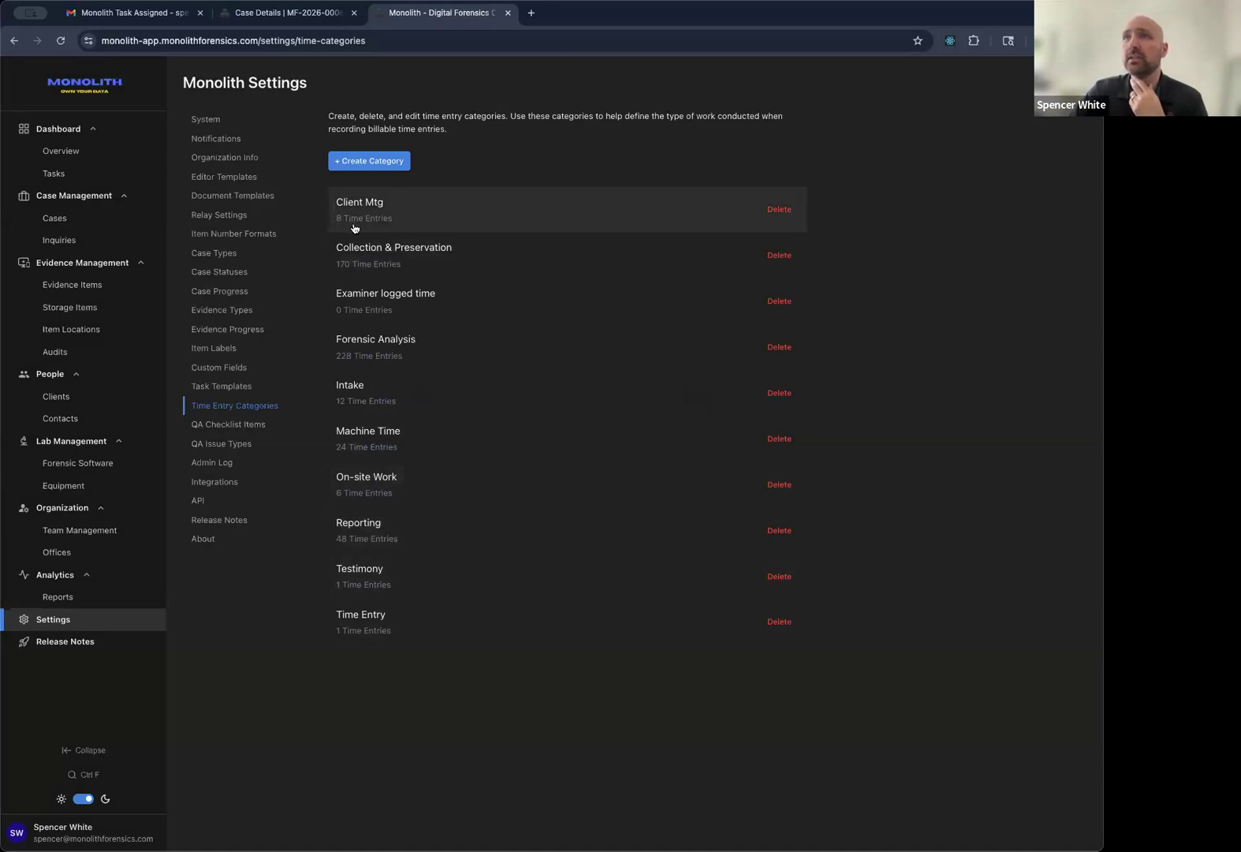
Open the Analysis subtask of Mobile Device Extraction from the Task Demo case's task list.
click(285, 13)
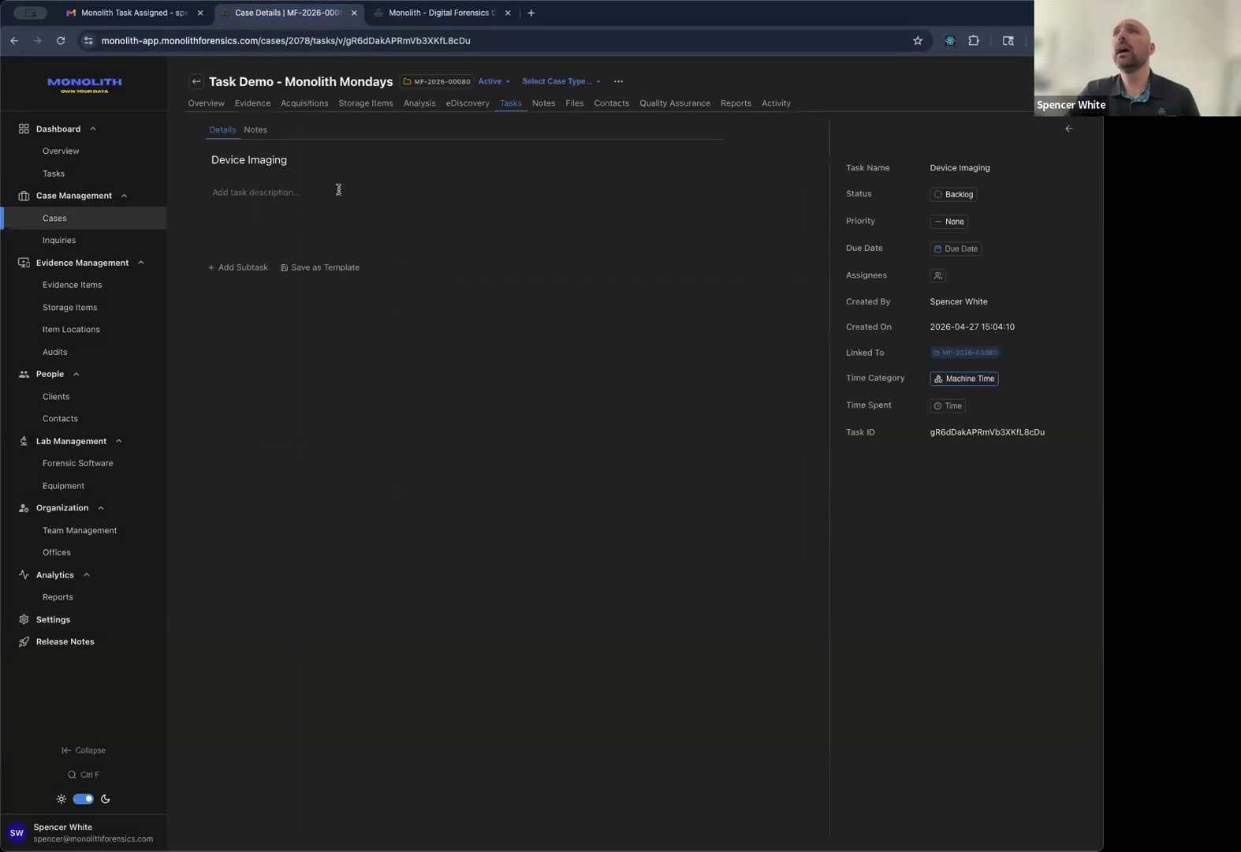
click(511, 103)
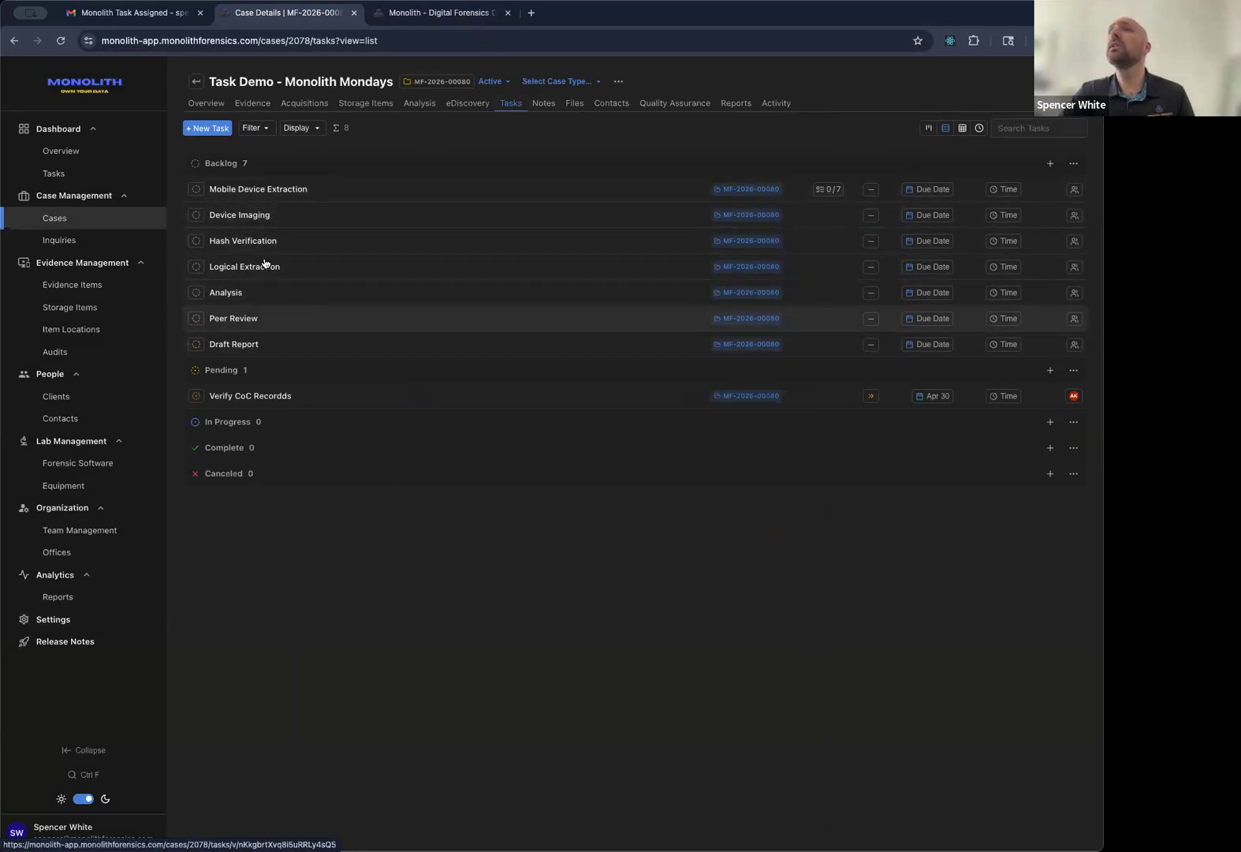
click(274, 194)
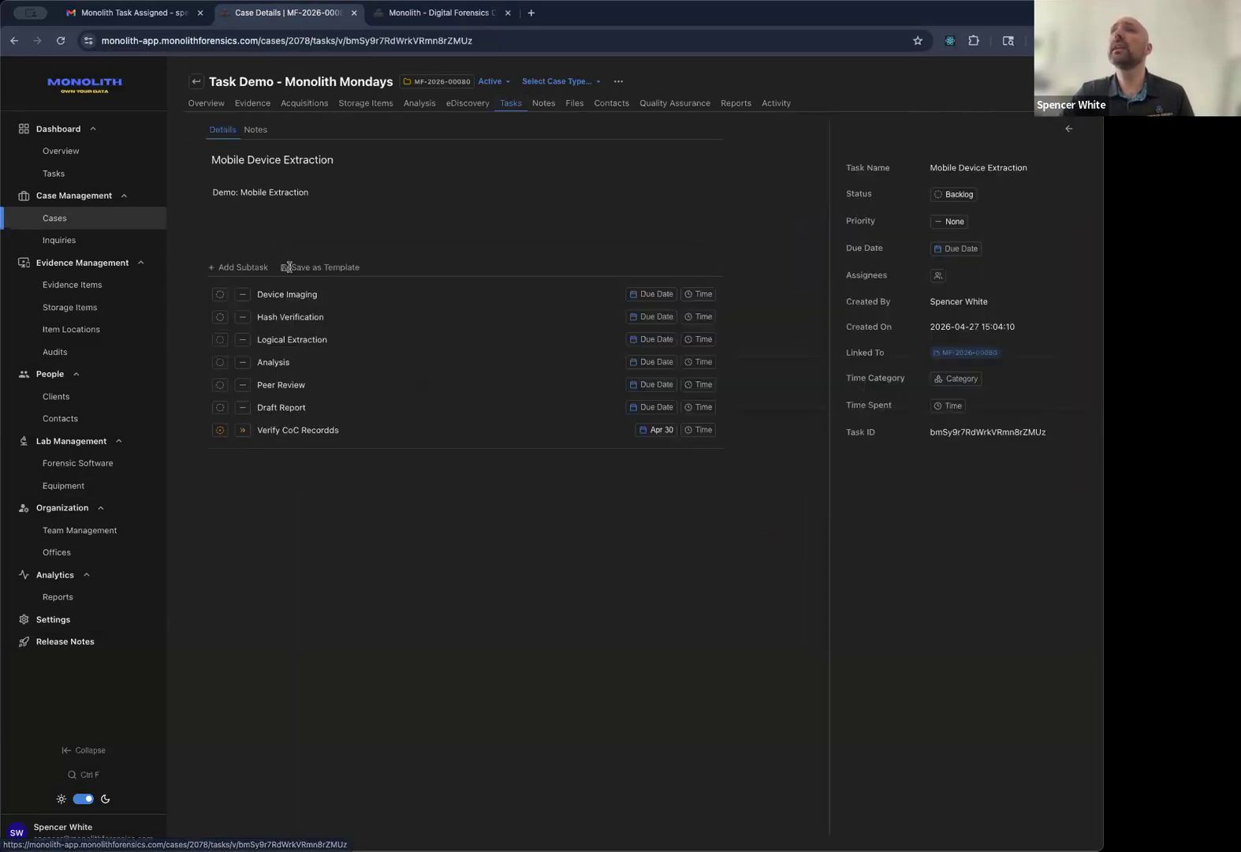
click(296, 361)
Add a 'Read reports' subtask to the Analysis task.
click(245, 268)
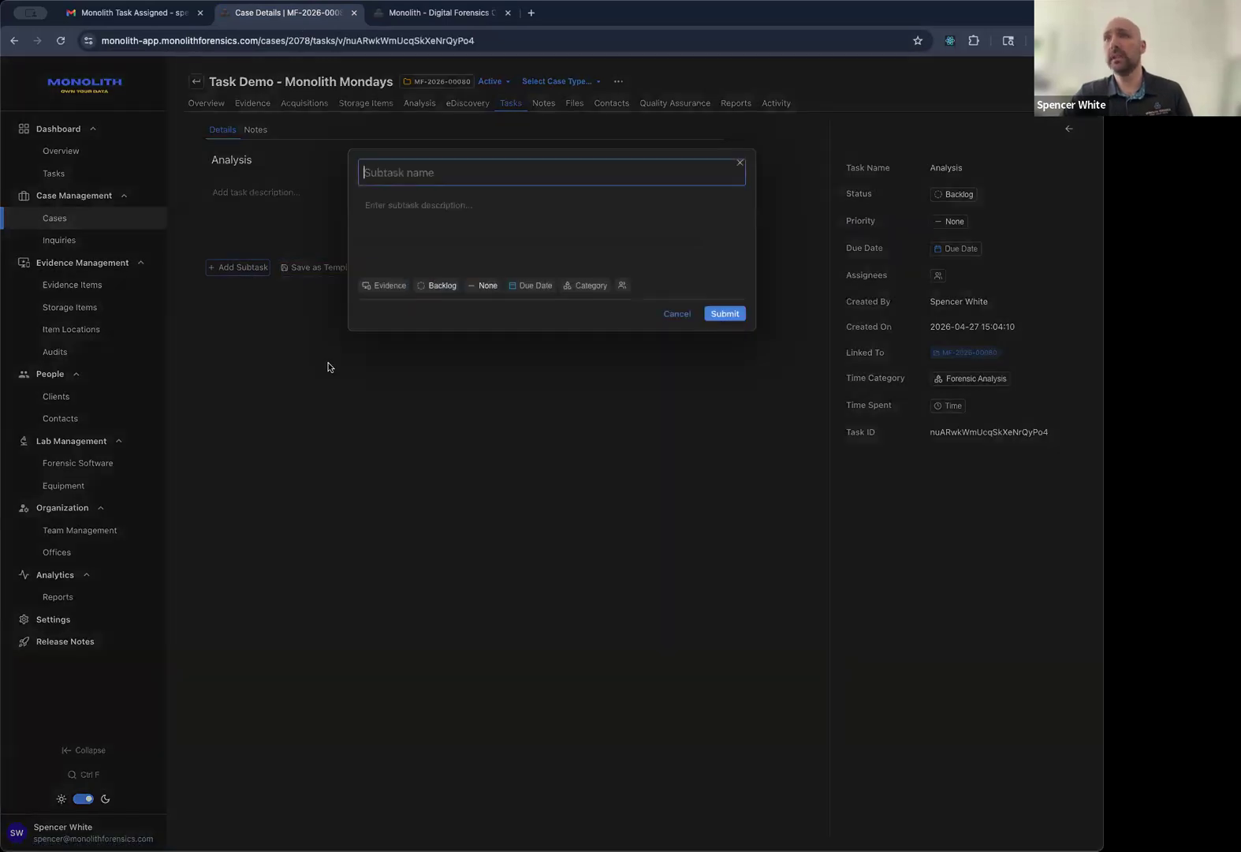
text(D)
key(BackSpace)
text(Read reports)
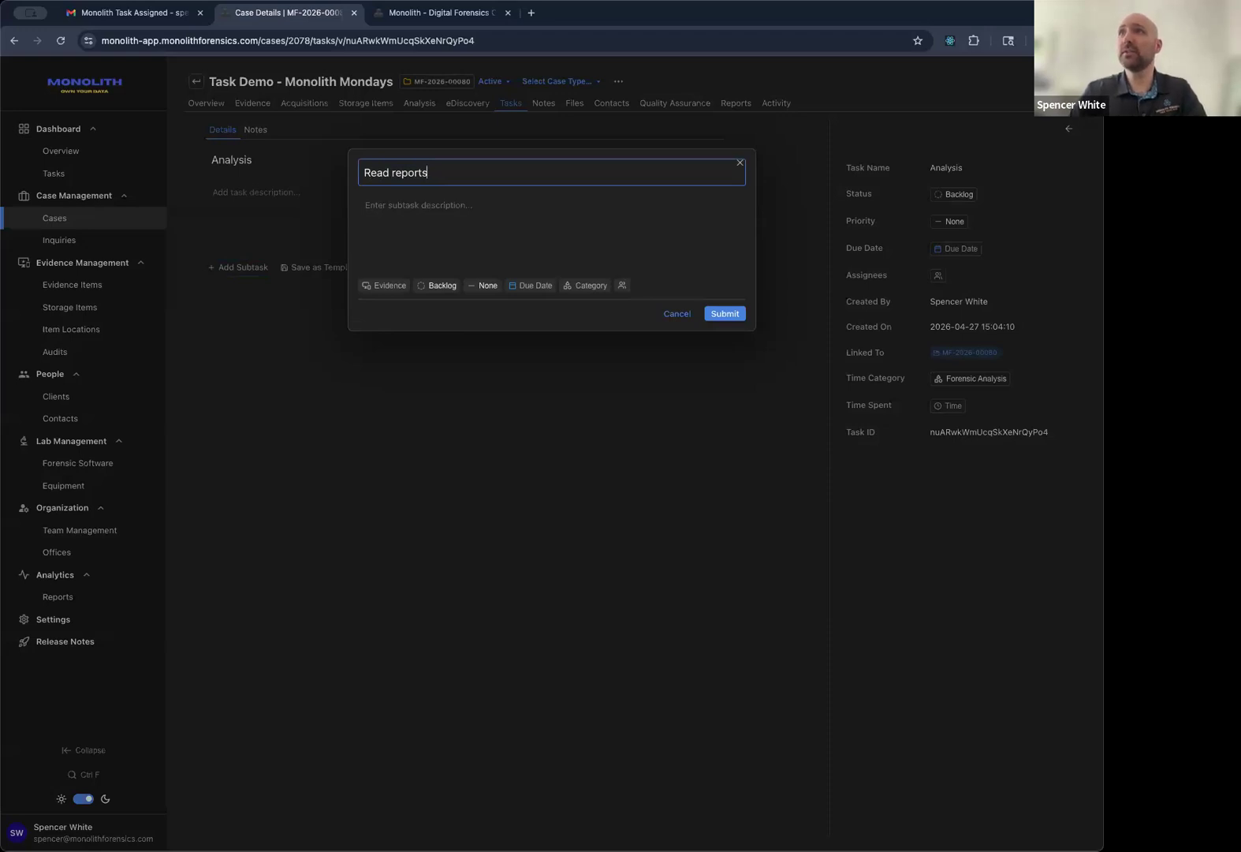
click(727, 318)
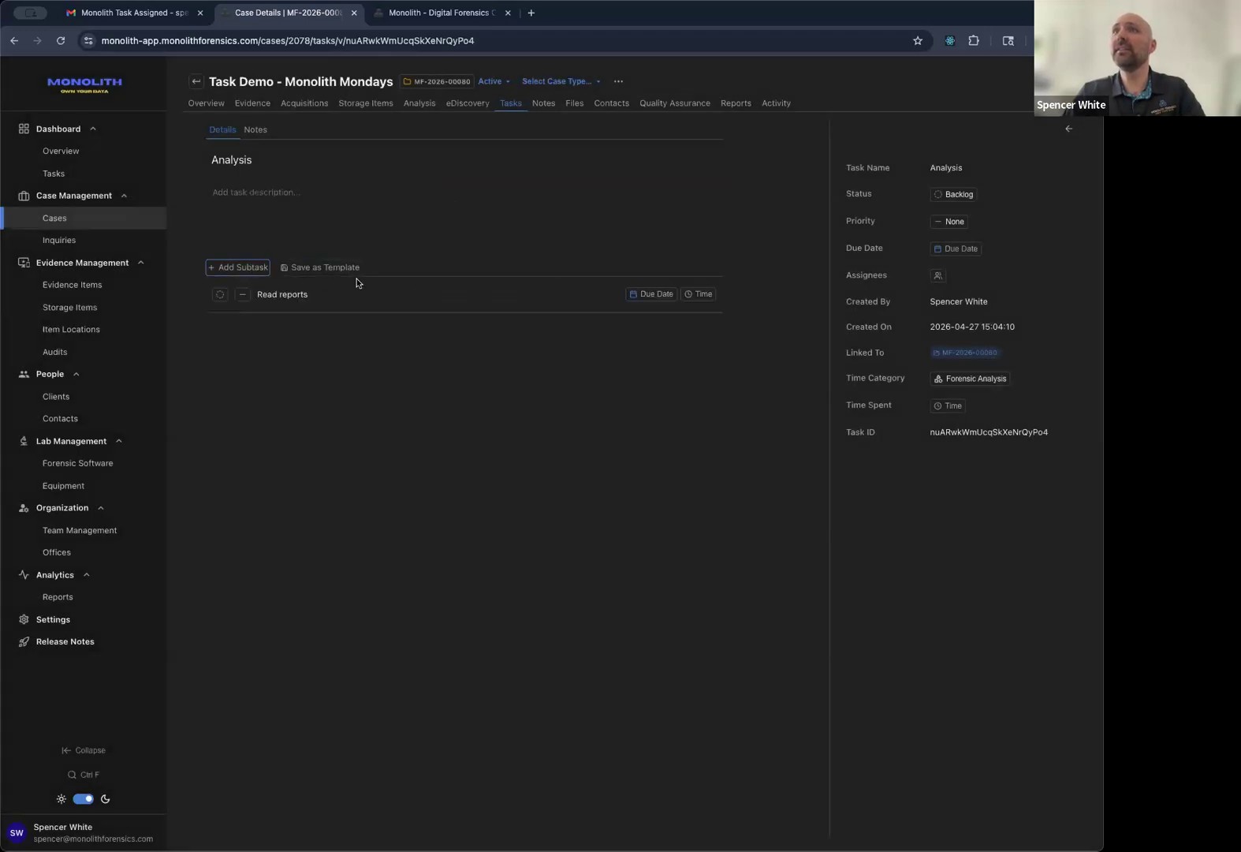
Add 'Input data' and 'Brief Team' subtasks to the Analysis task.
click(238, 267)
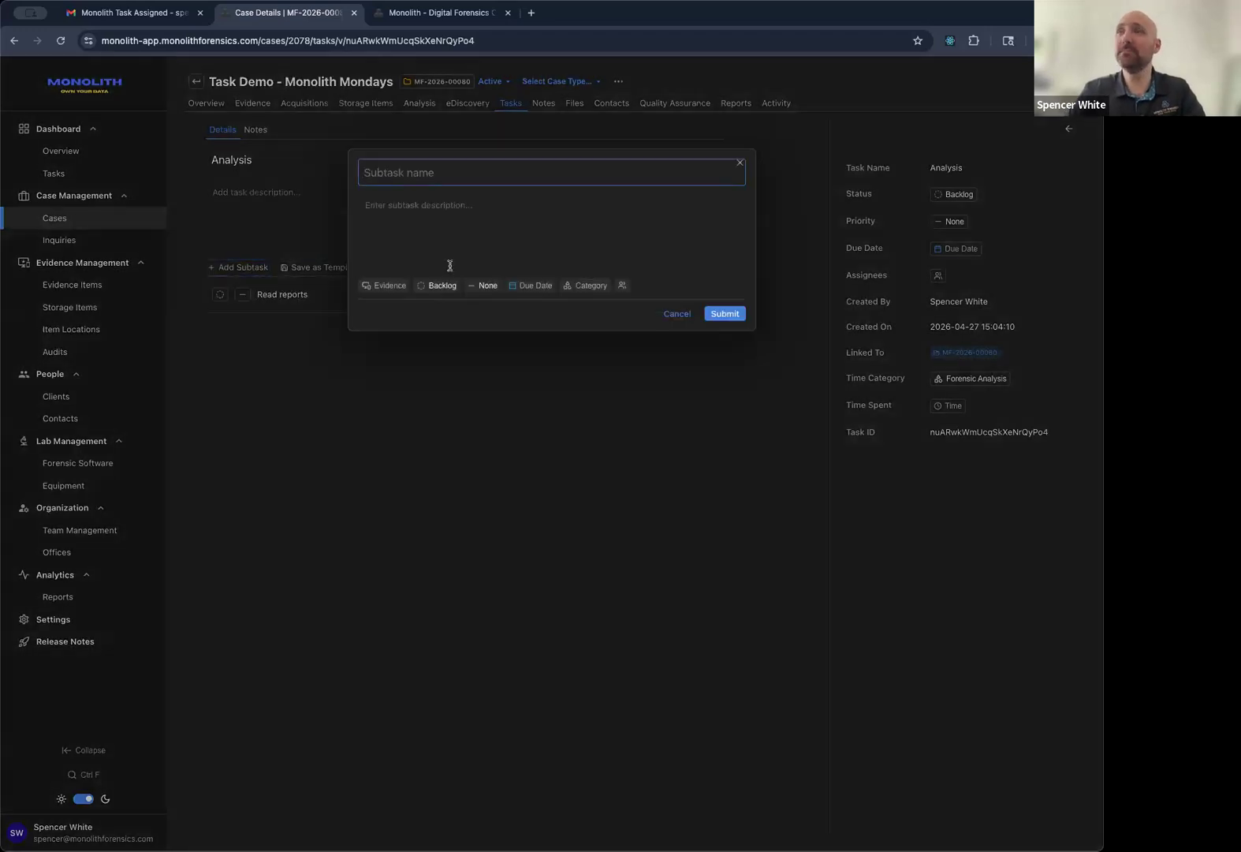
text(Input data)
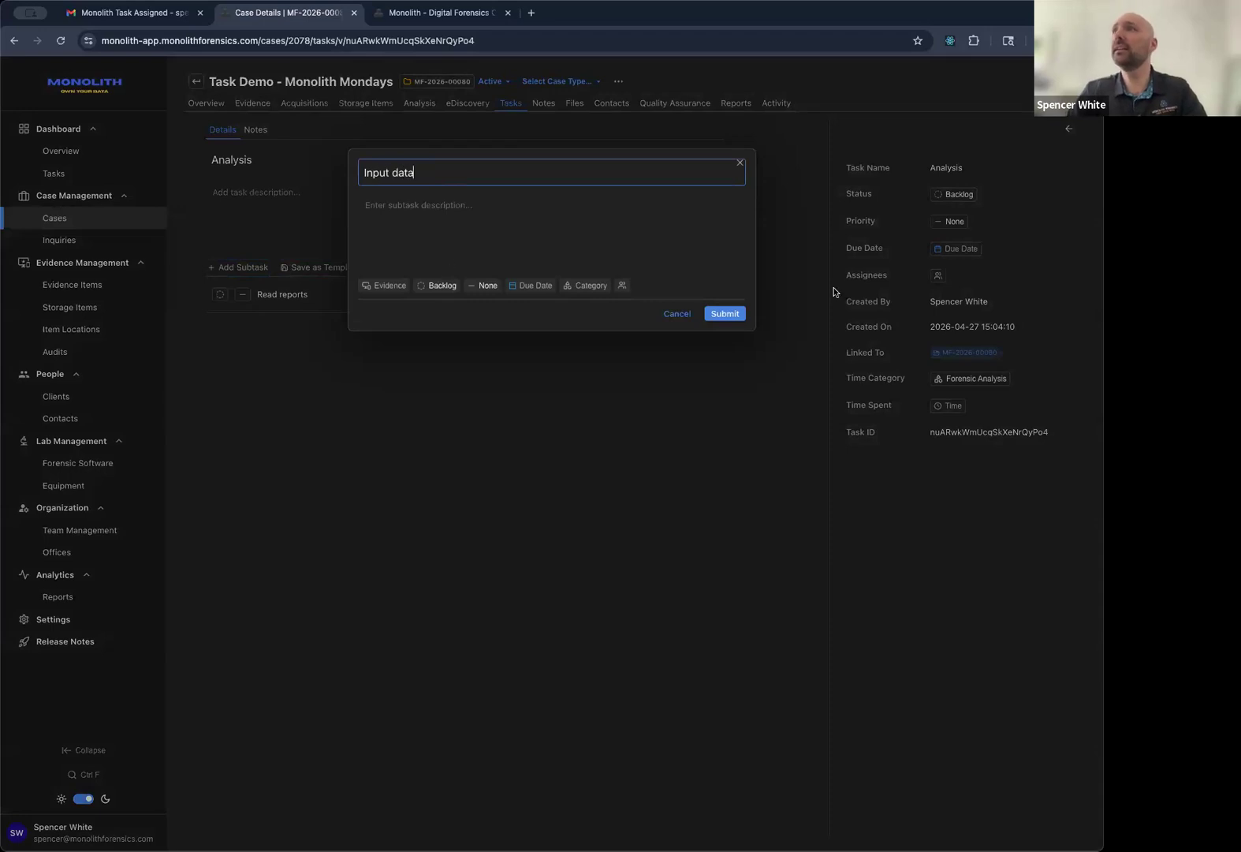
click(723, 314)
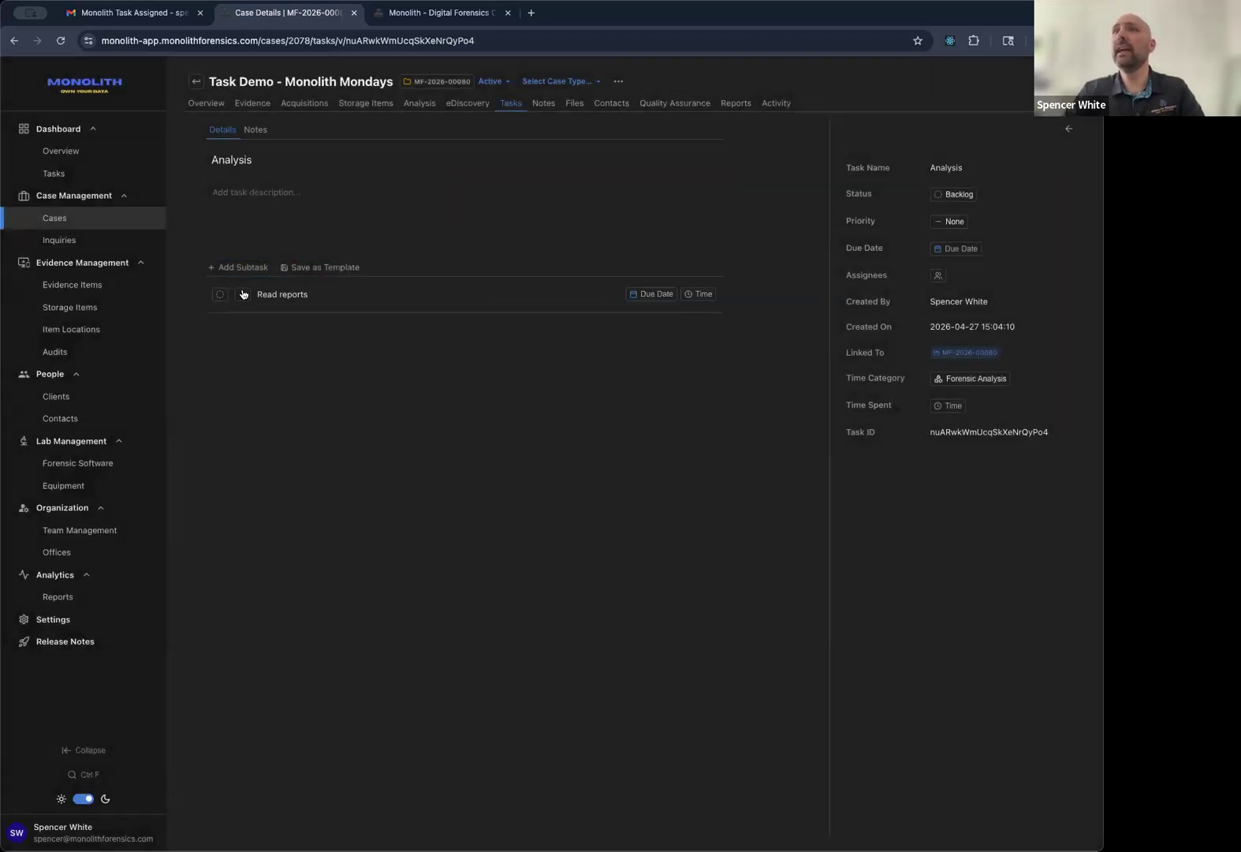
click(238, 267)
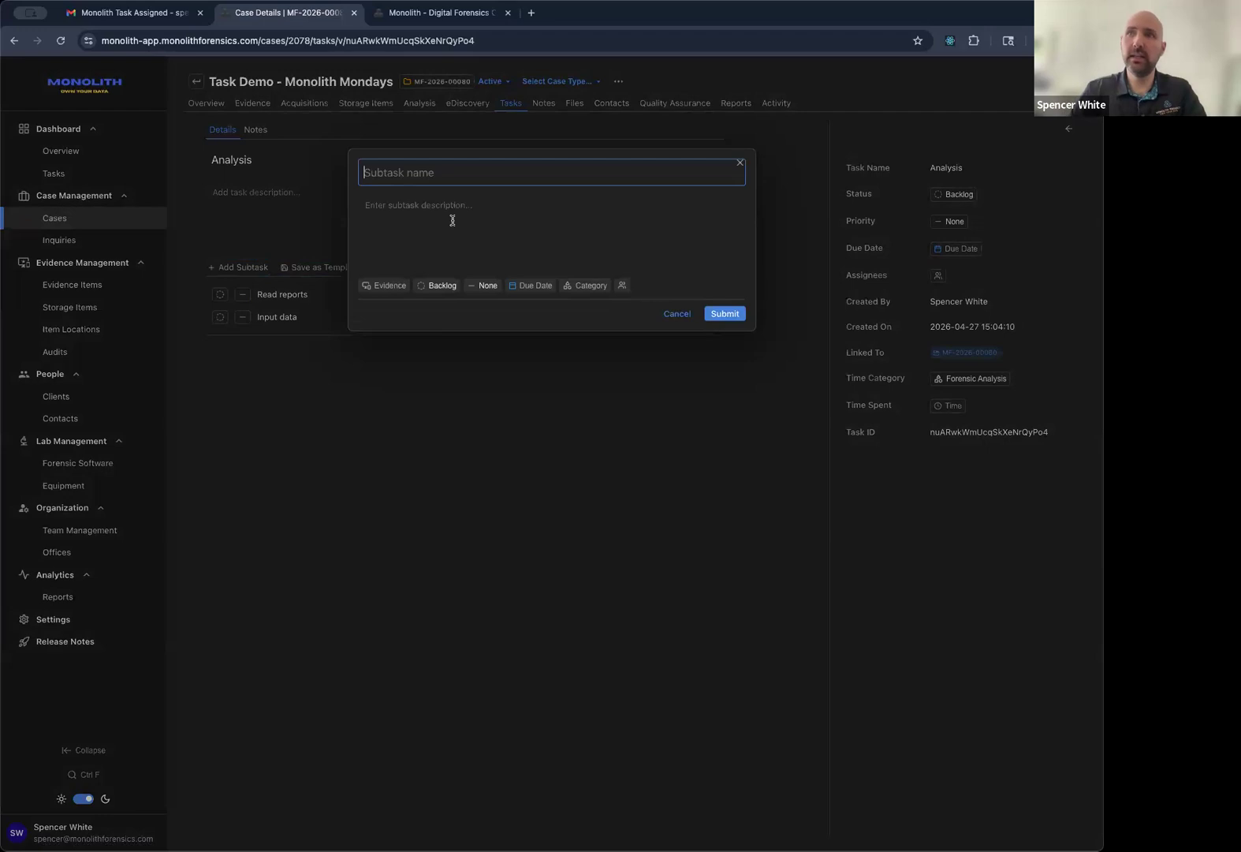
text(Repo)
key(BackSpace)
key(BackSpace)
key(BackSpace)
text(Brief Team)
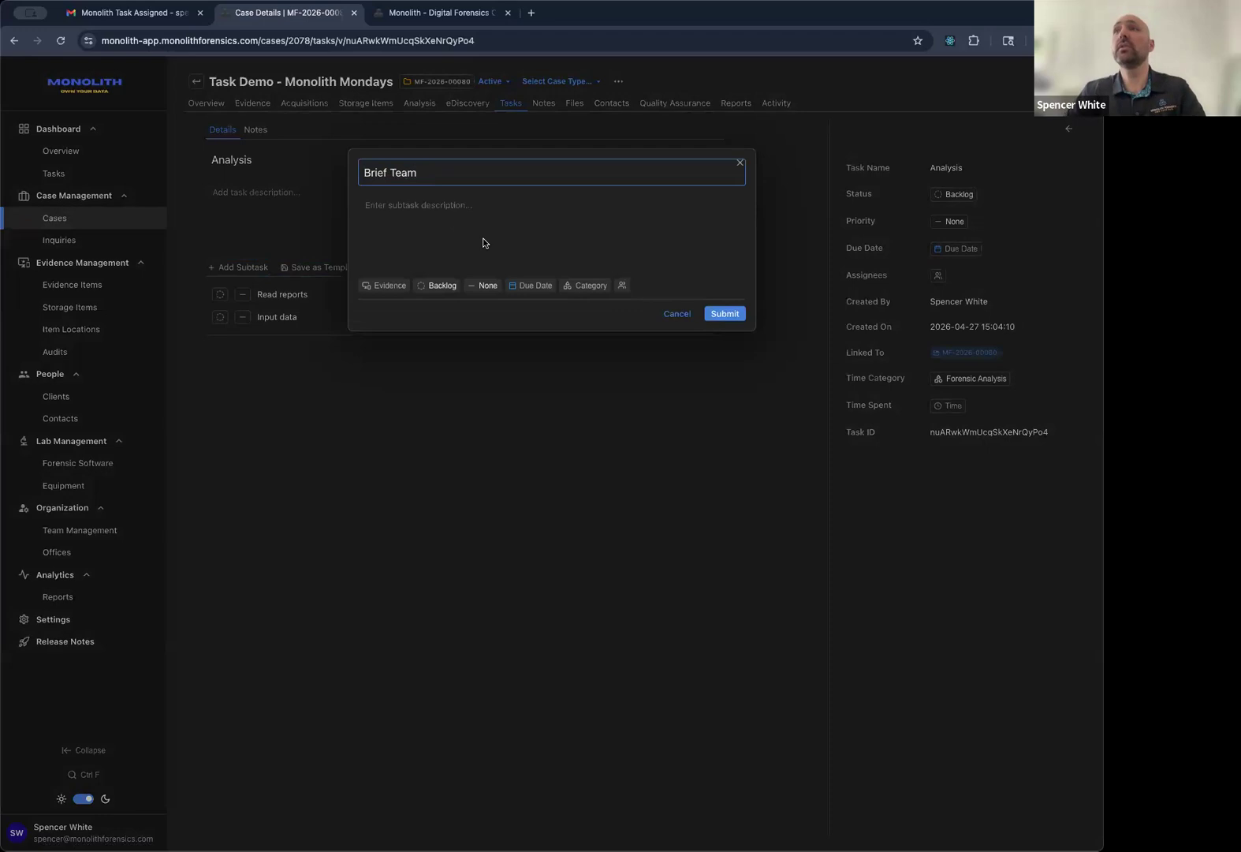
click(737, 315)
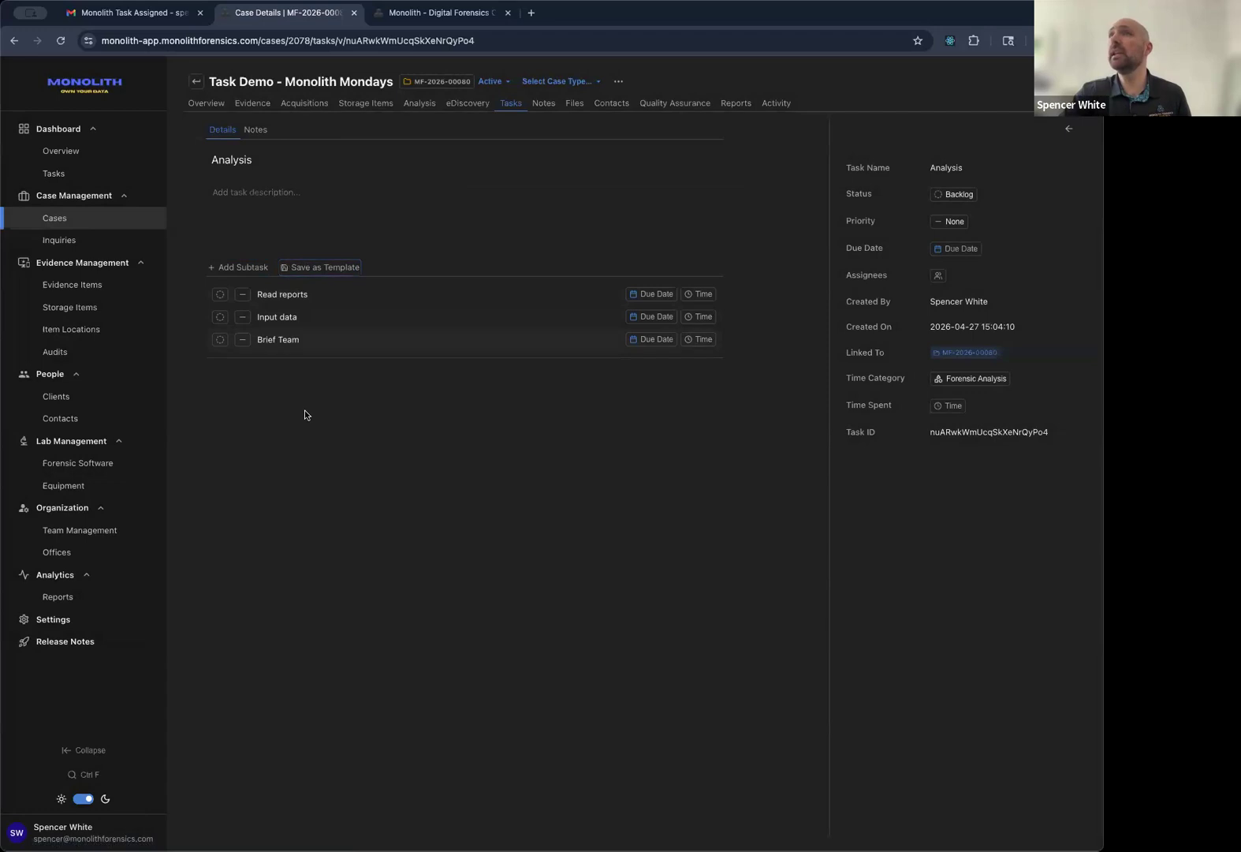
Save the Analysis task as a template named 'Analysis Template'.
click(318, 268)
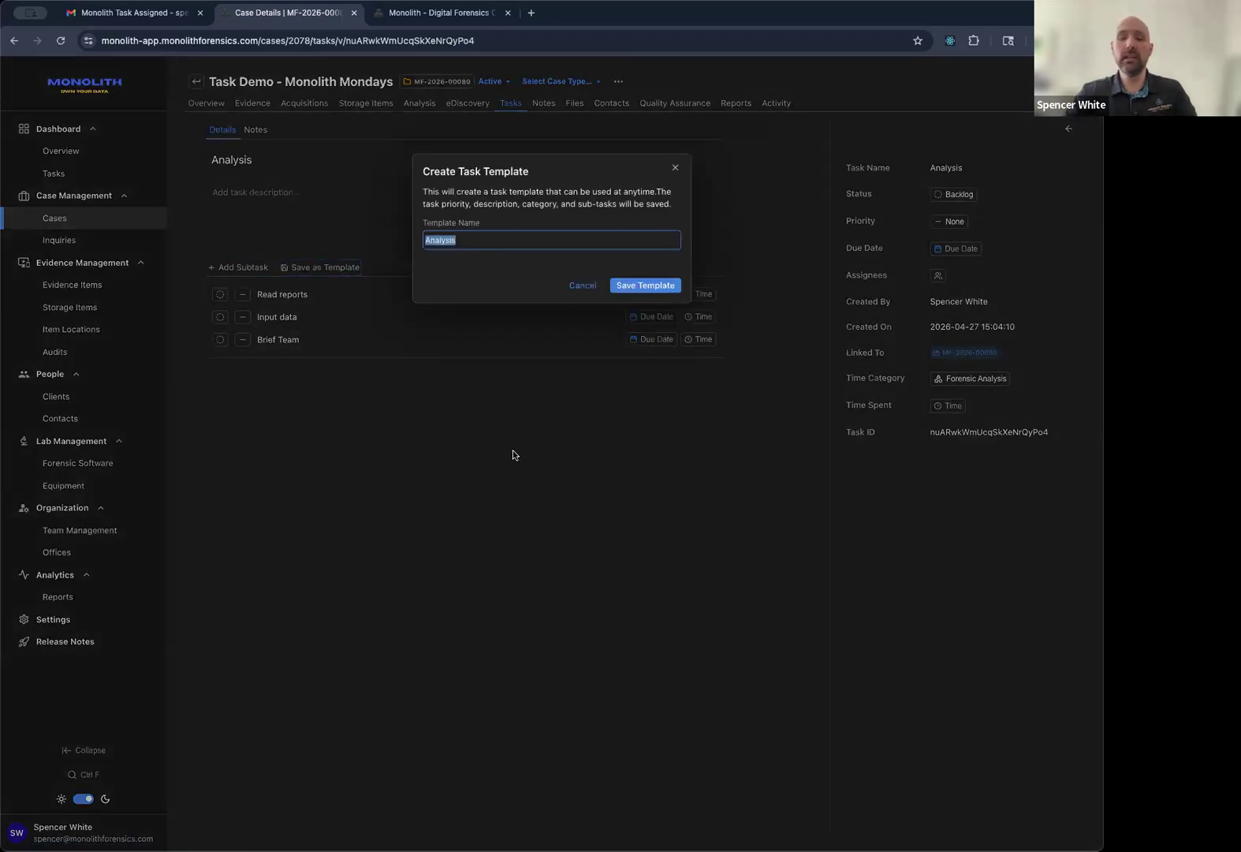
text(Analysi)
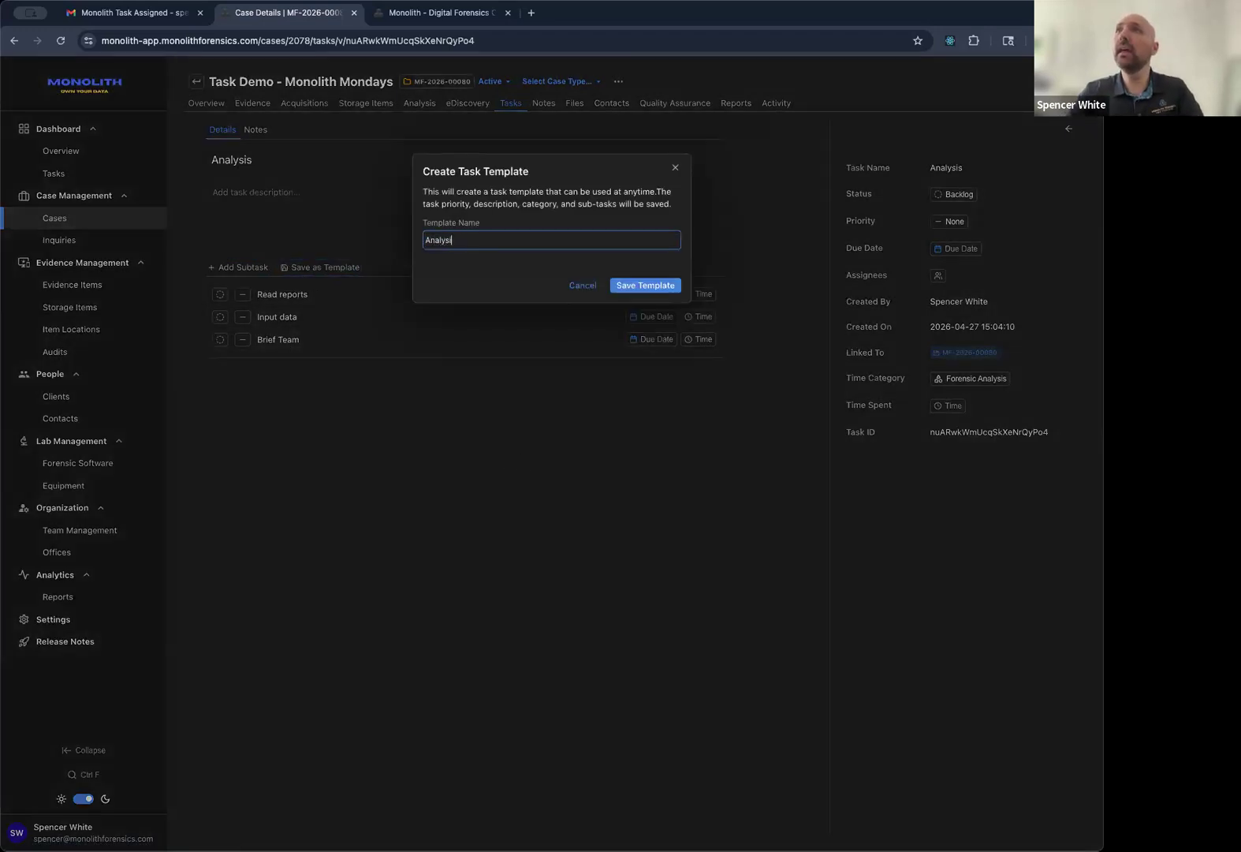
text(s Template)
click(643, 285)
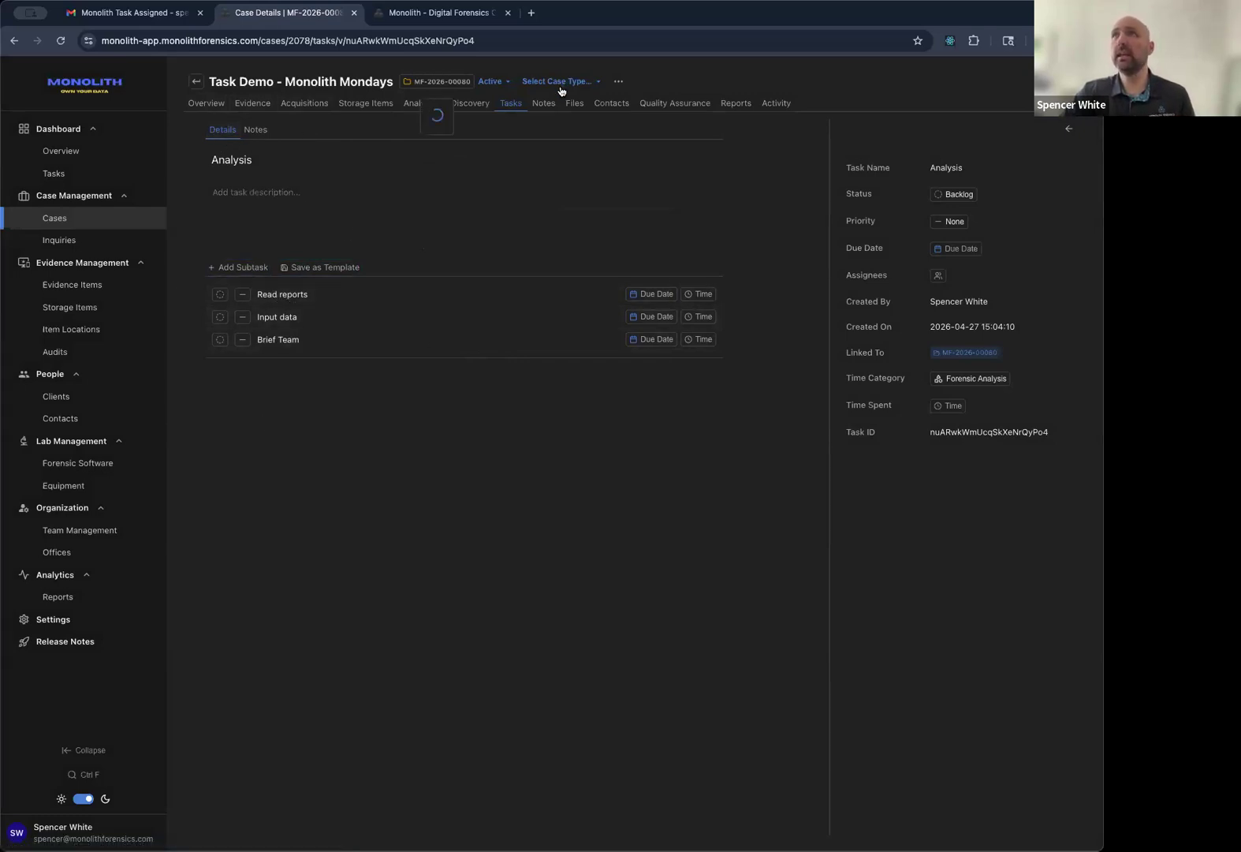
View the case's tasks as a board.
click(511, 104)
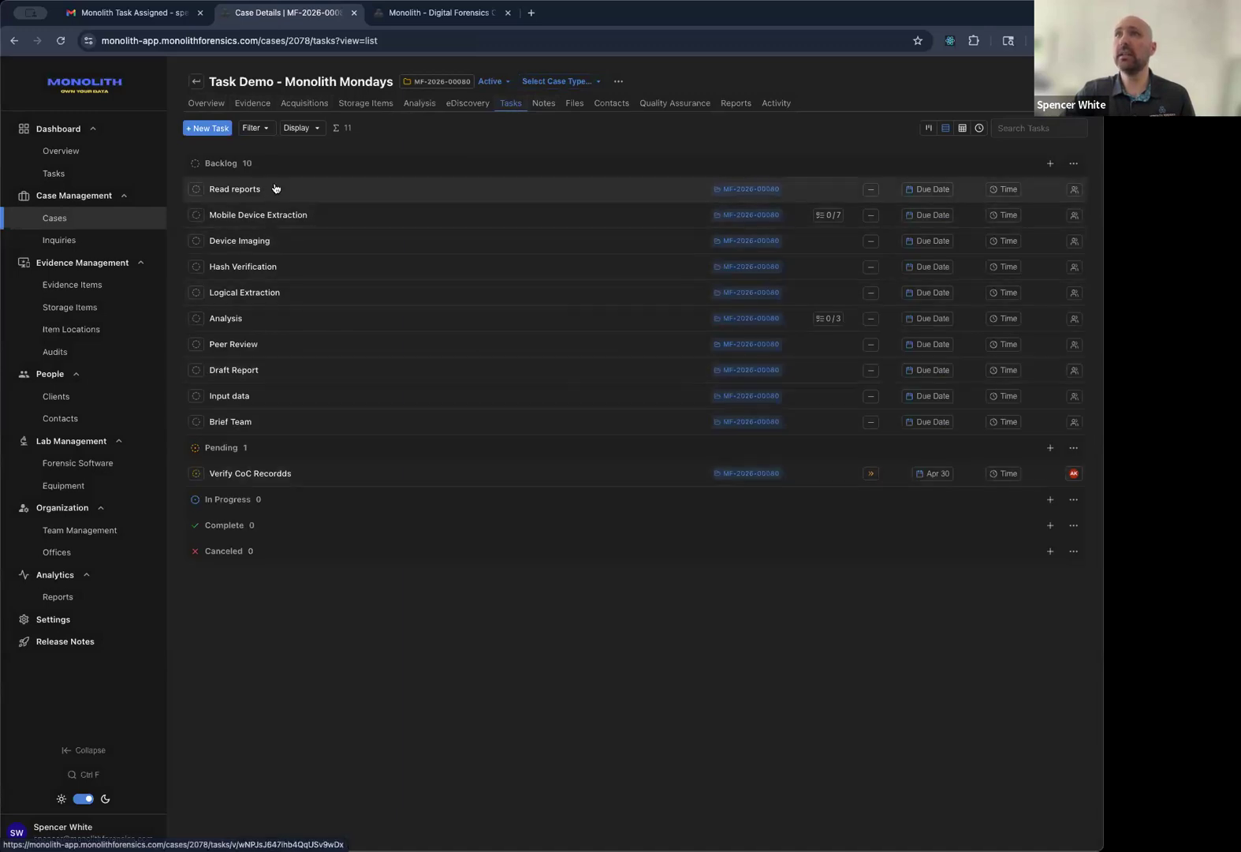
click(927, 129)
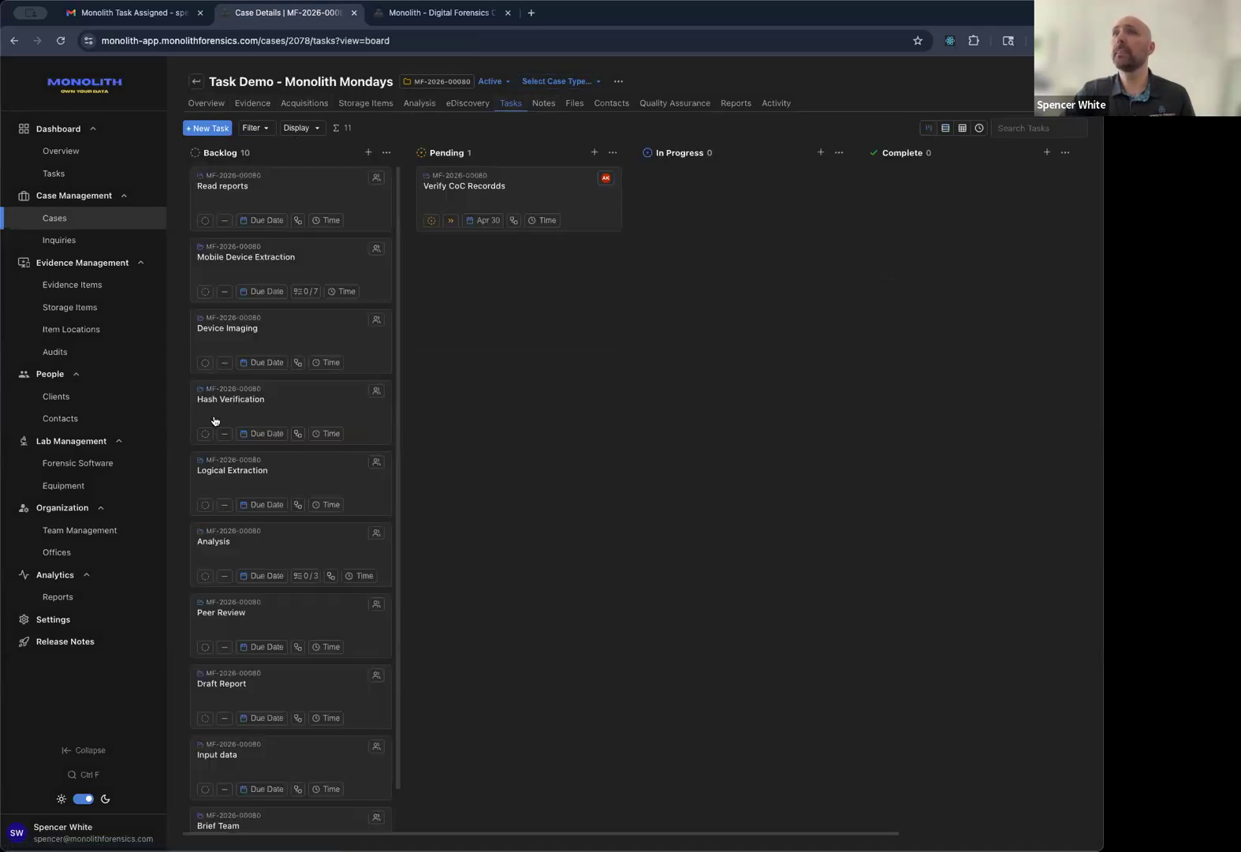
scroll(316, 495, down, 1)
scroll(199, 352, up, 1)
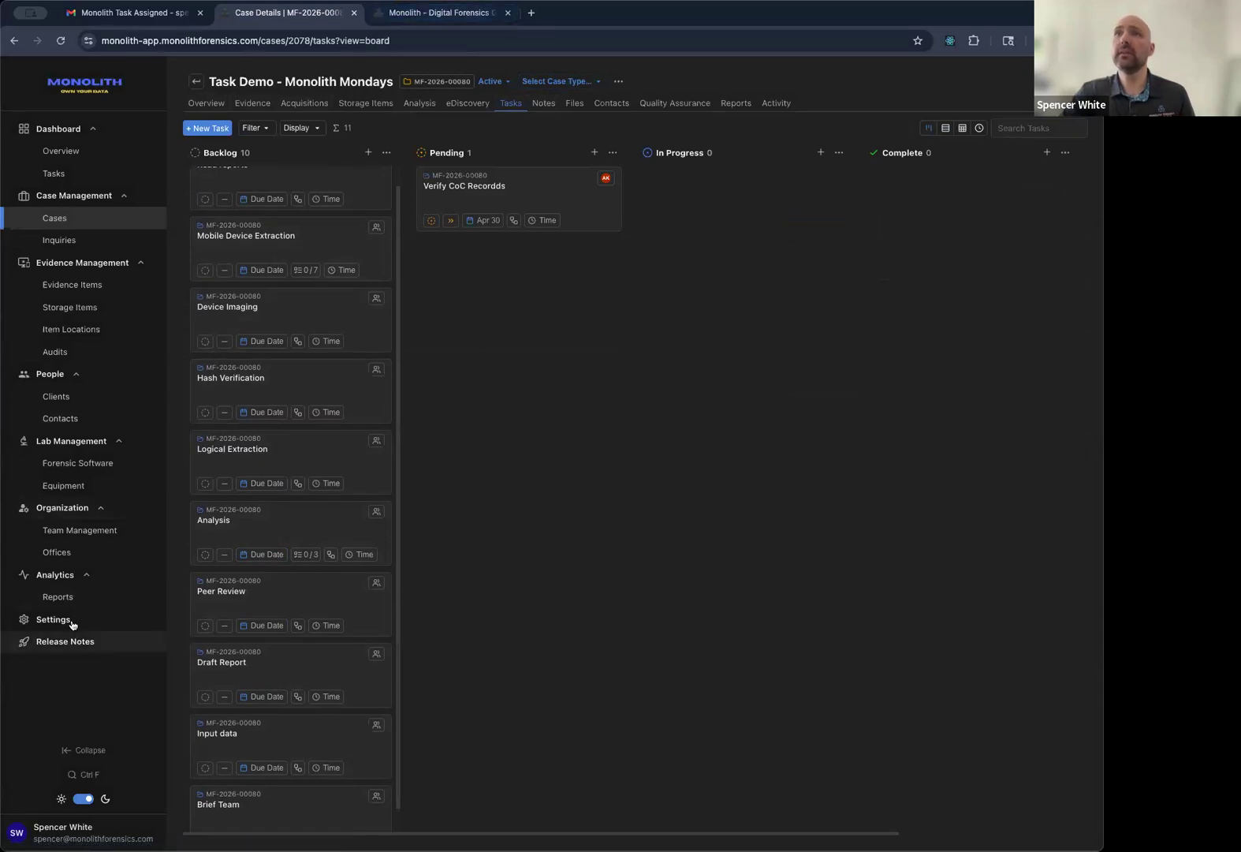
Browse the Task Templates in Settings, leaving the Mobile Device Extraction 2 name unchanged.
click(401, 21)
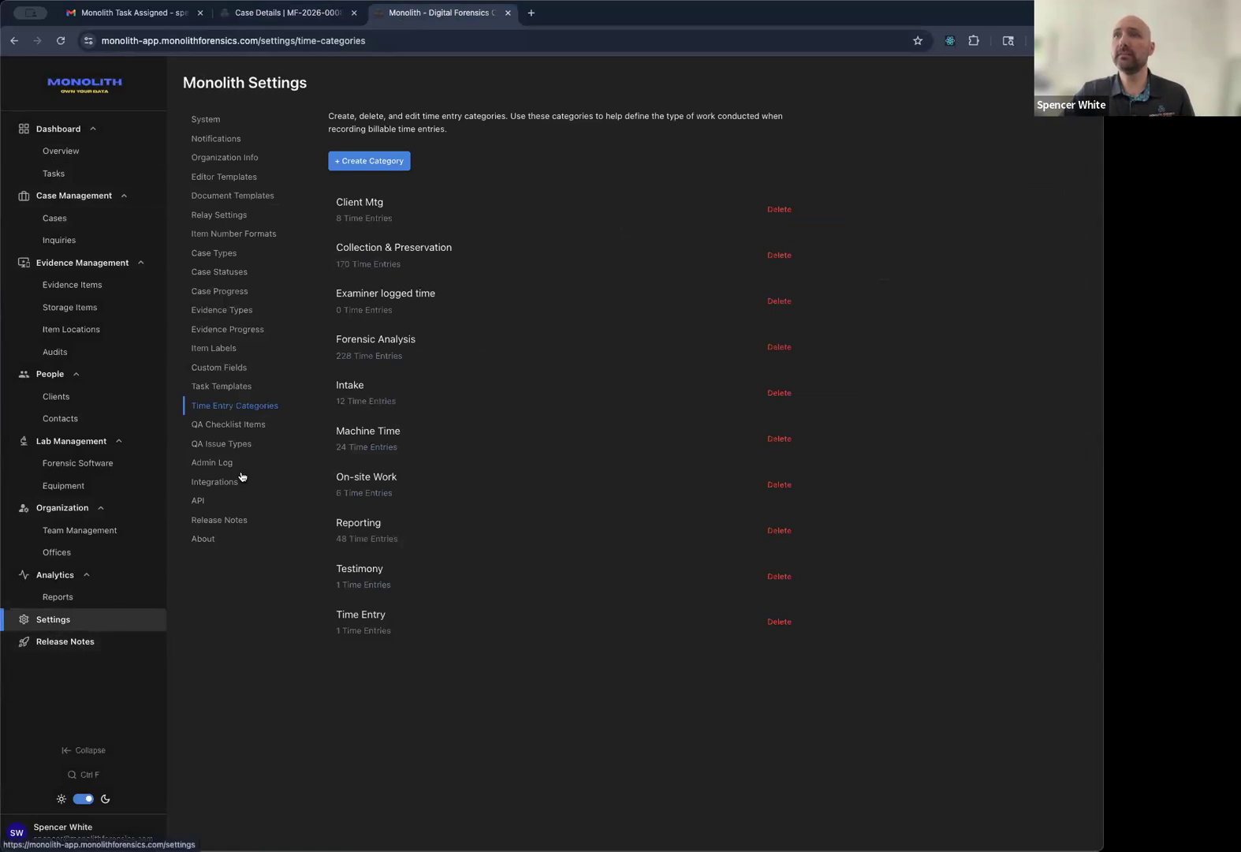
click(235, 389)
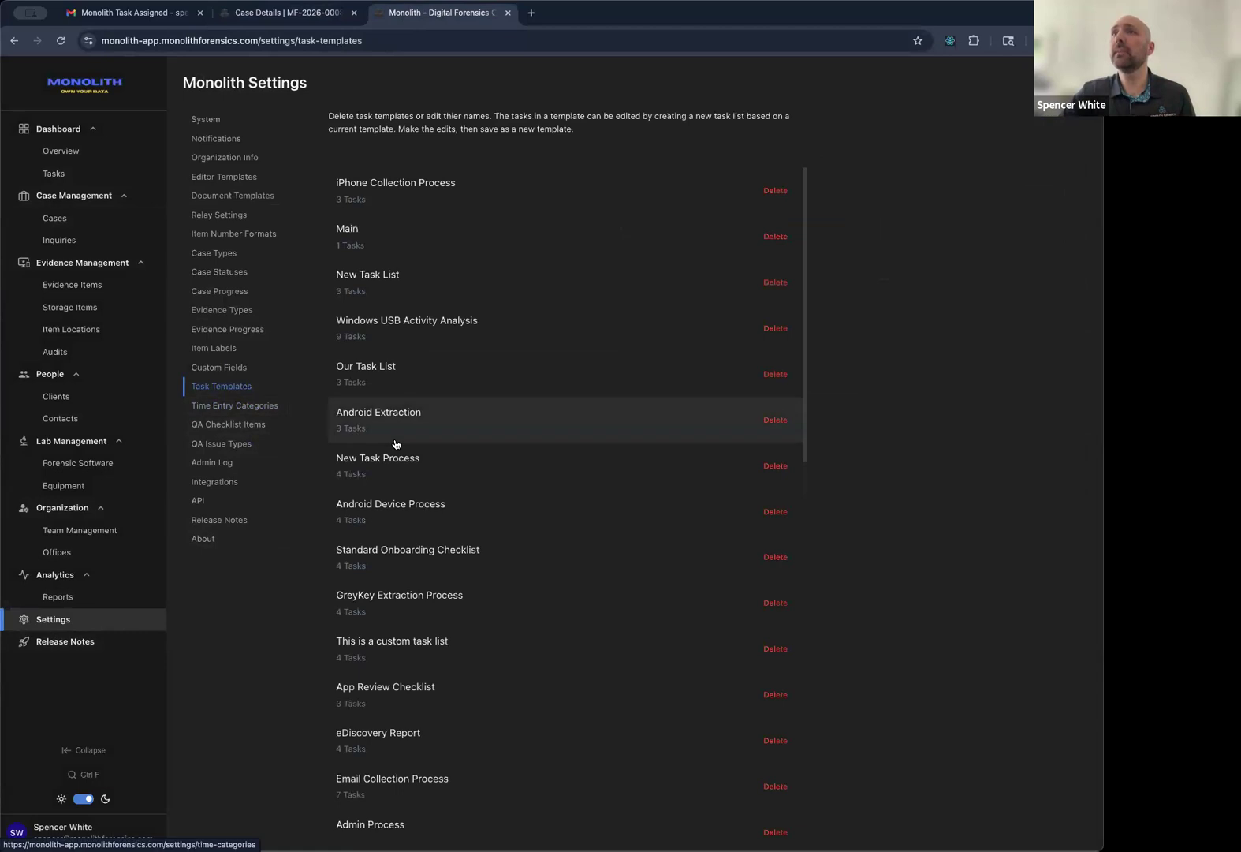
scroll(396, 443, down, 7)
scroll(439, 531, down, 5)
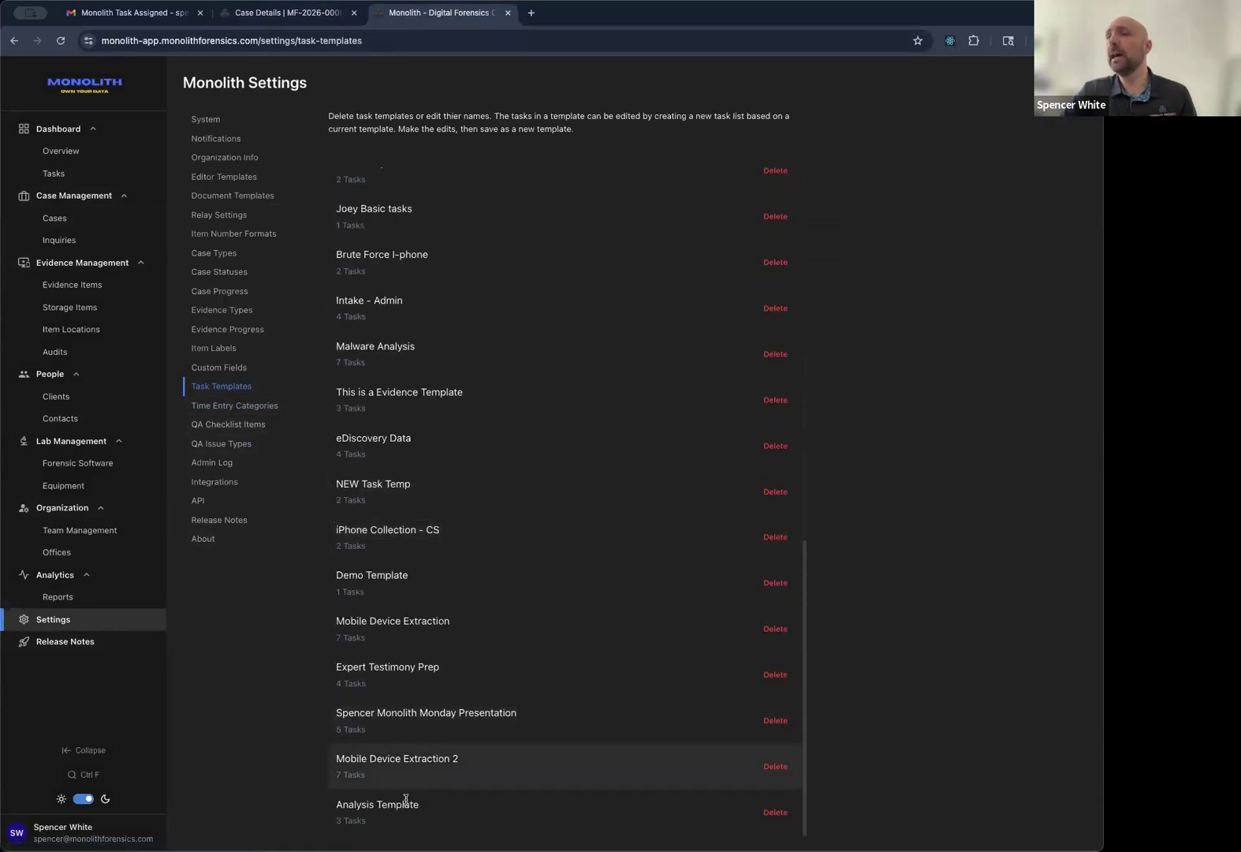
click(429, 755)
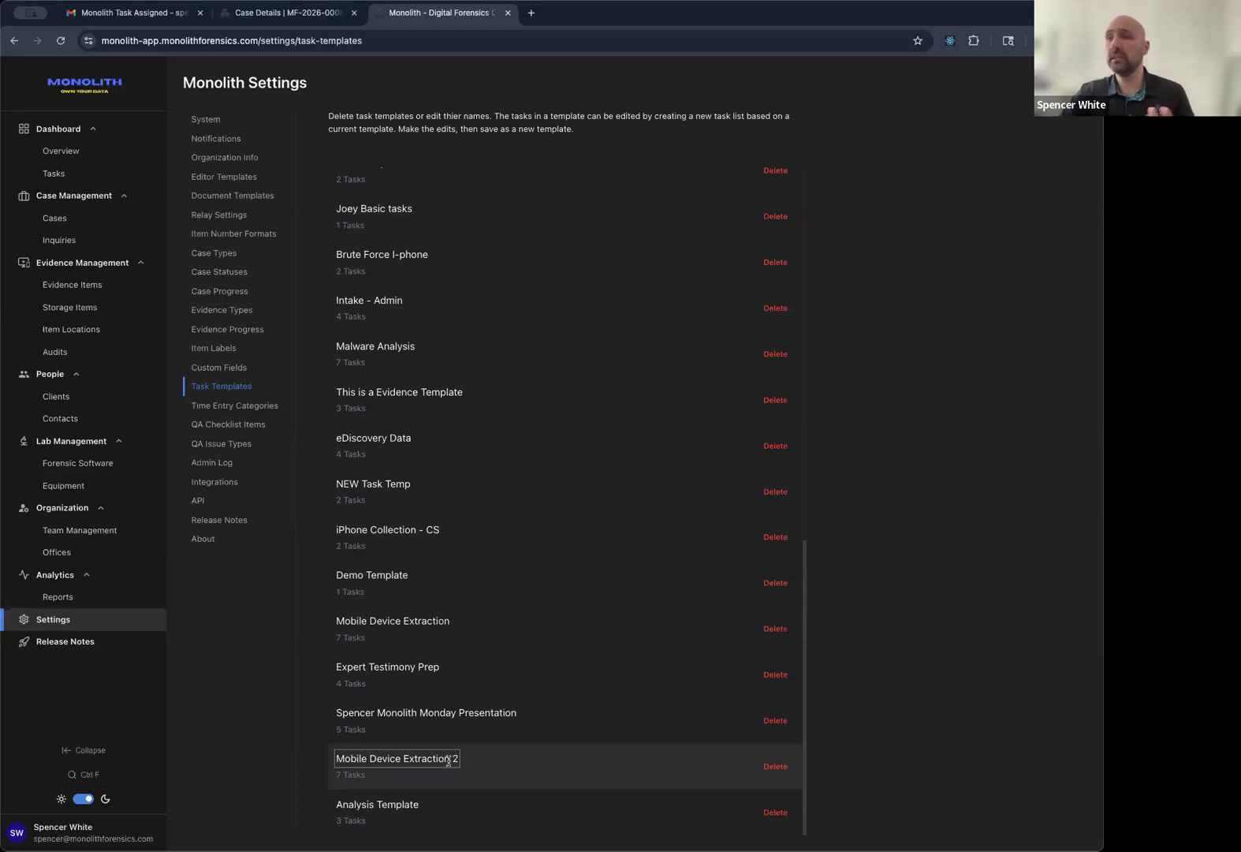
click(450, 758)
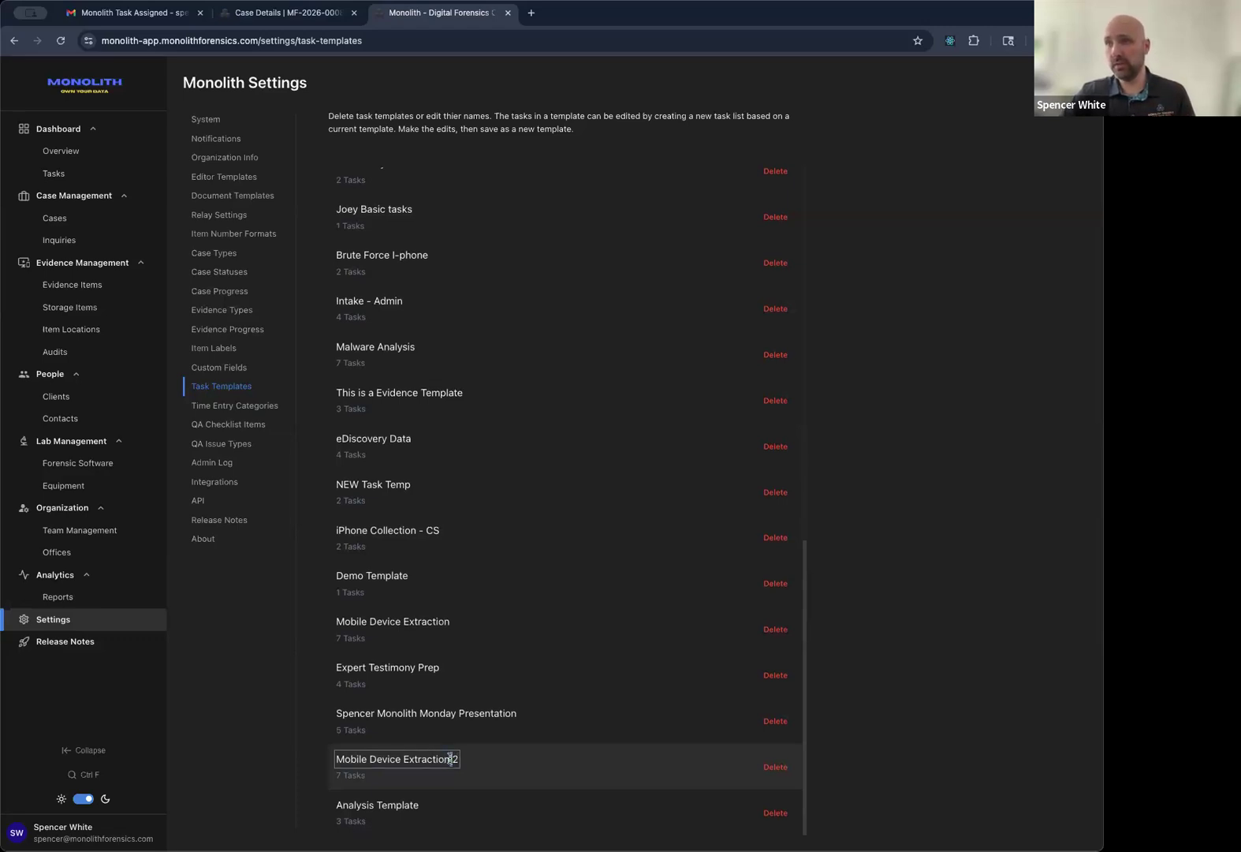
click(318, 757)
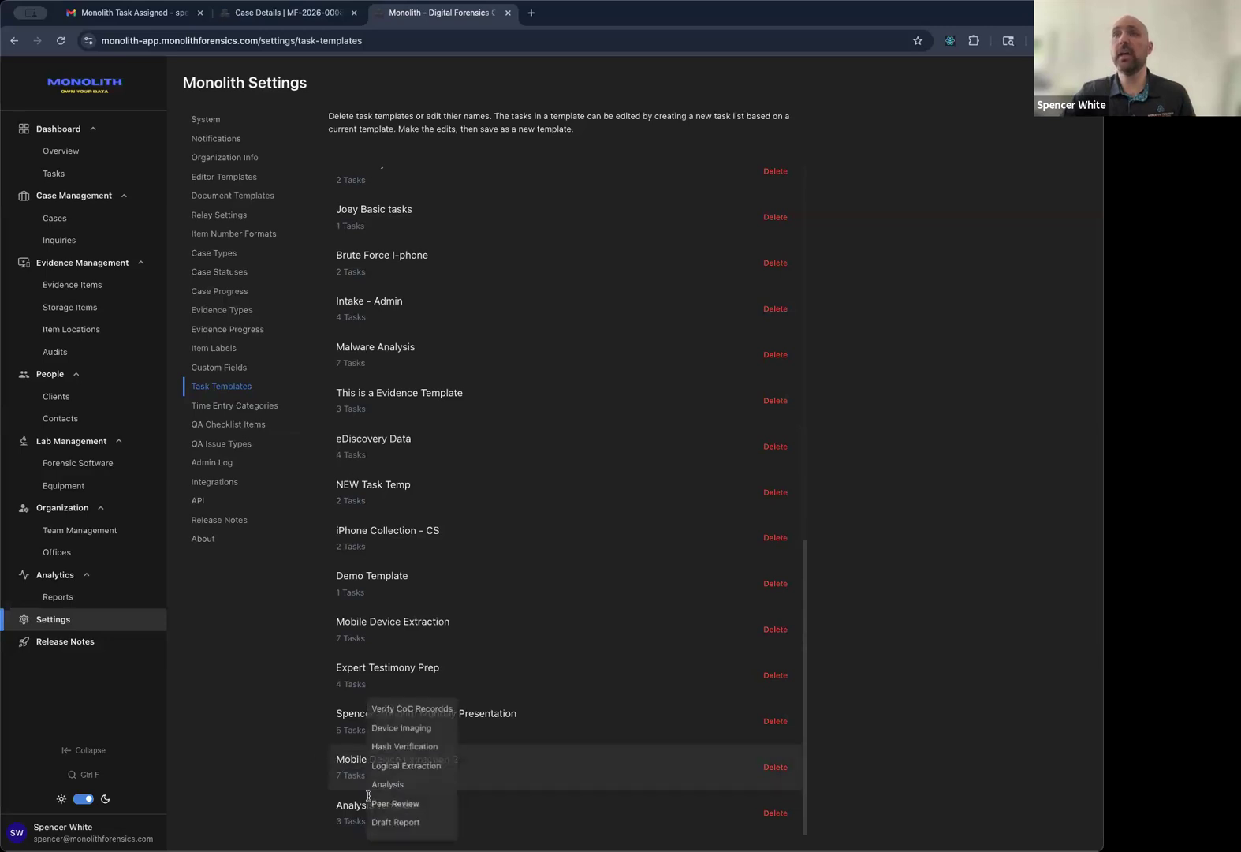
mouse_move(360, 823)
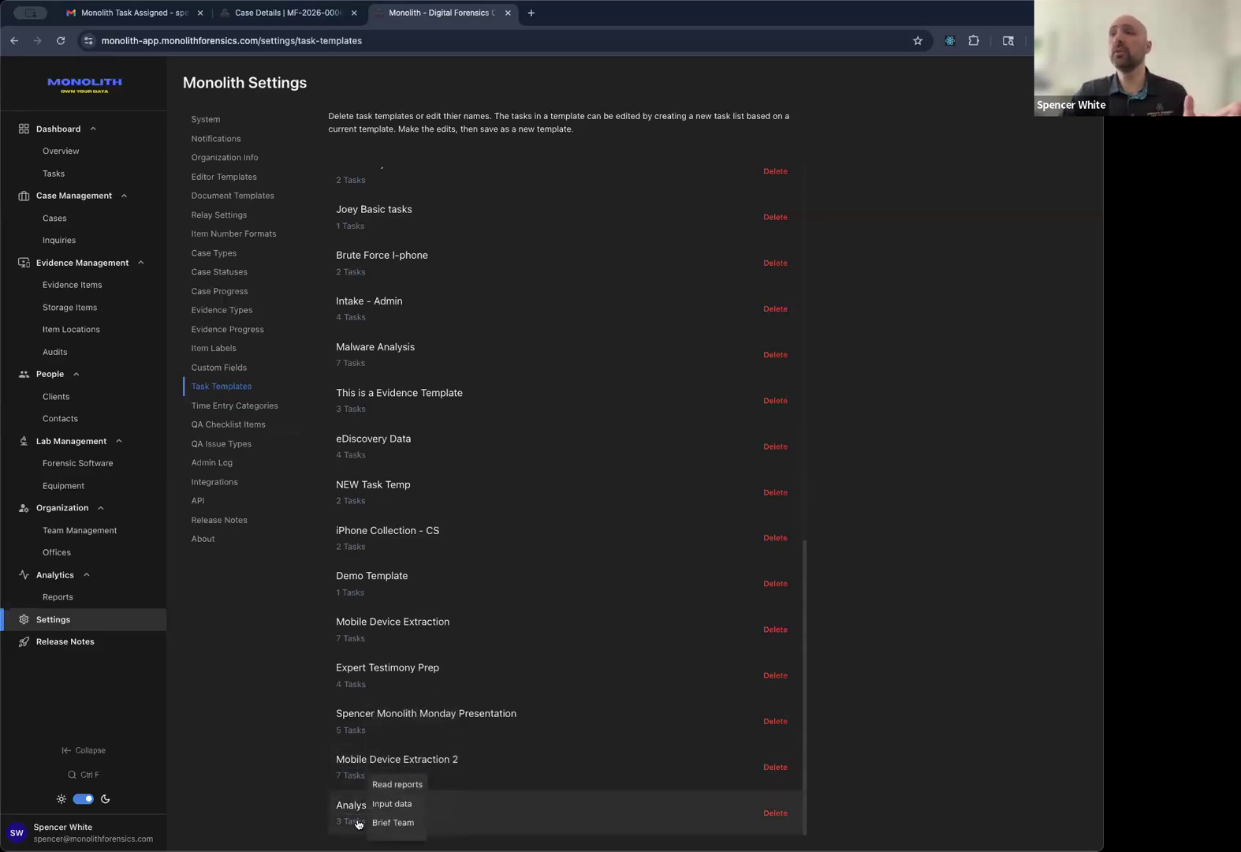
mouse_move(347, 777)
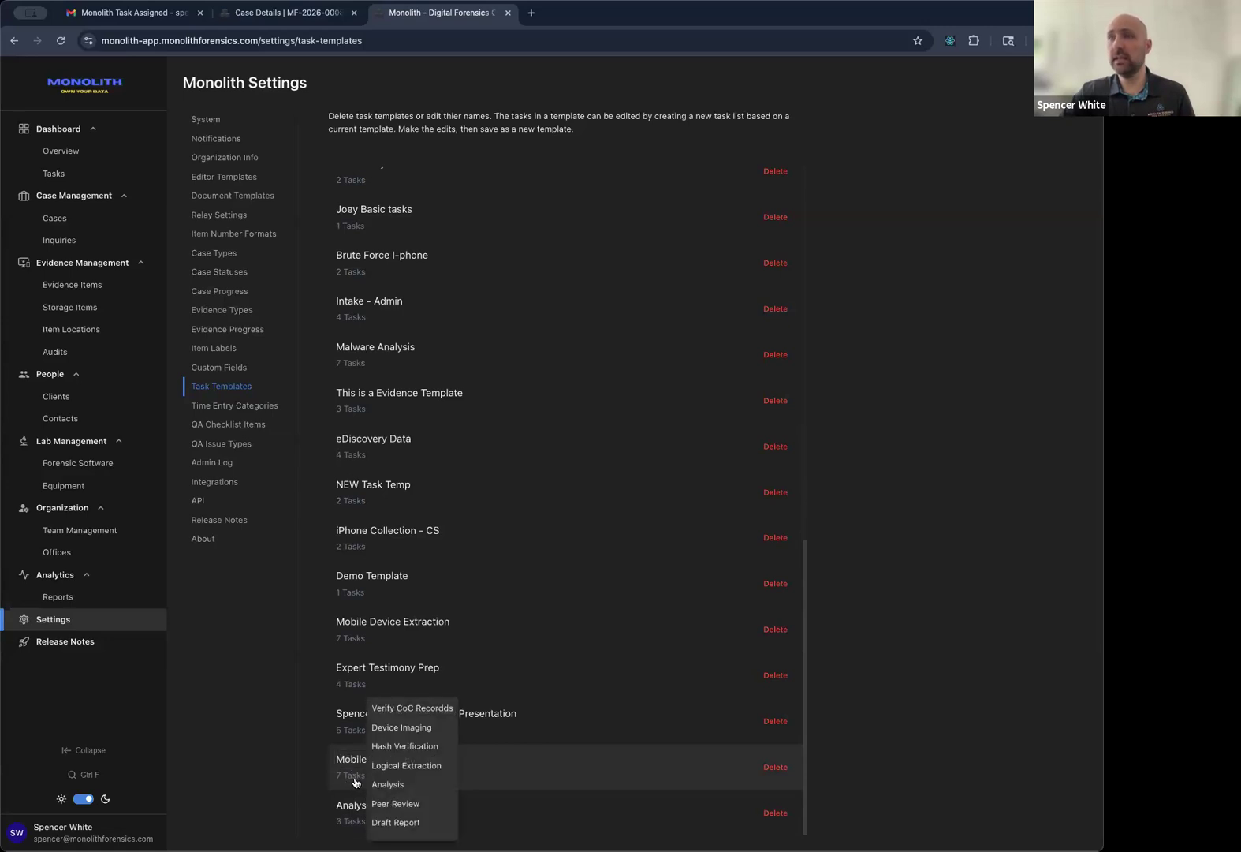
mouse_move(347, 736)
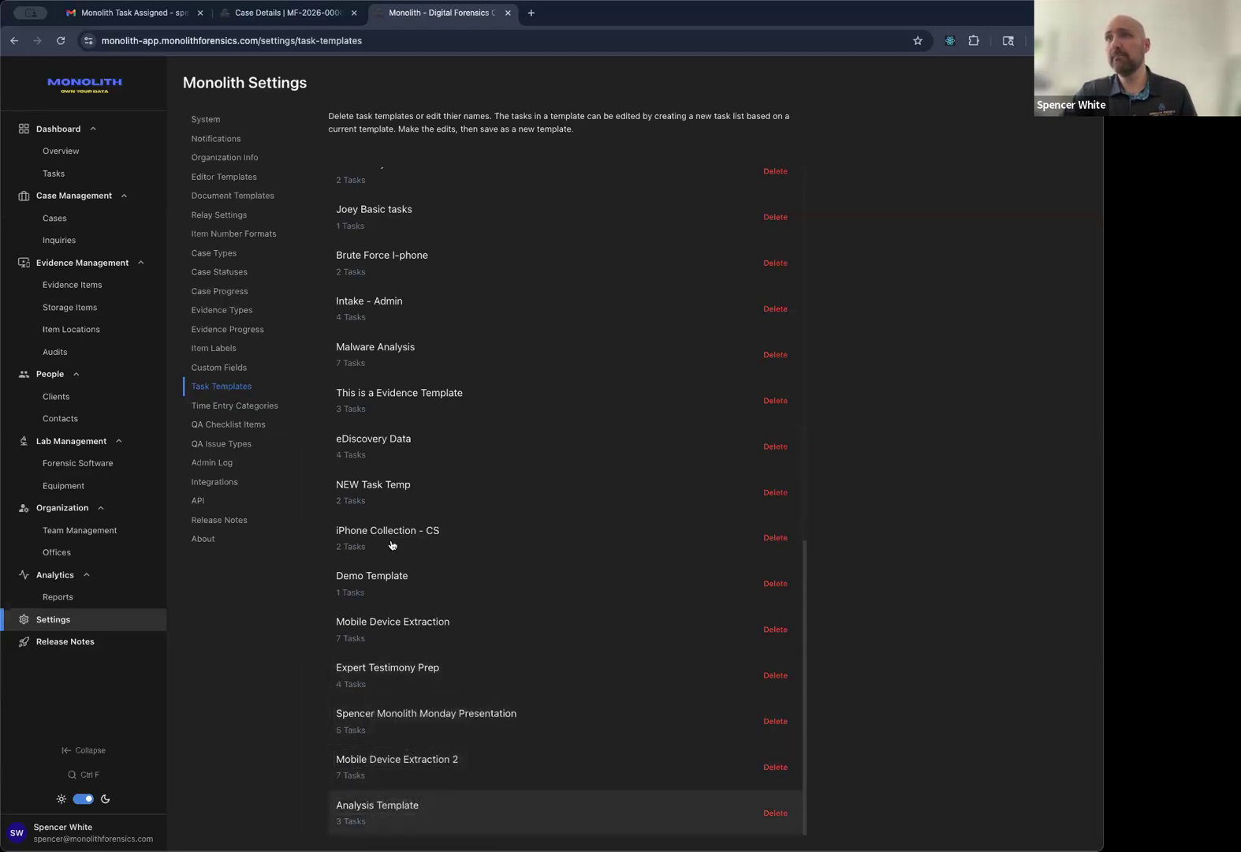
Return to the Task Demo case's task board.
scroll(386, 473, up, 1)
scroll(386, 473, up, 10)
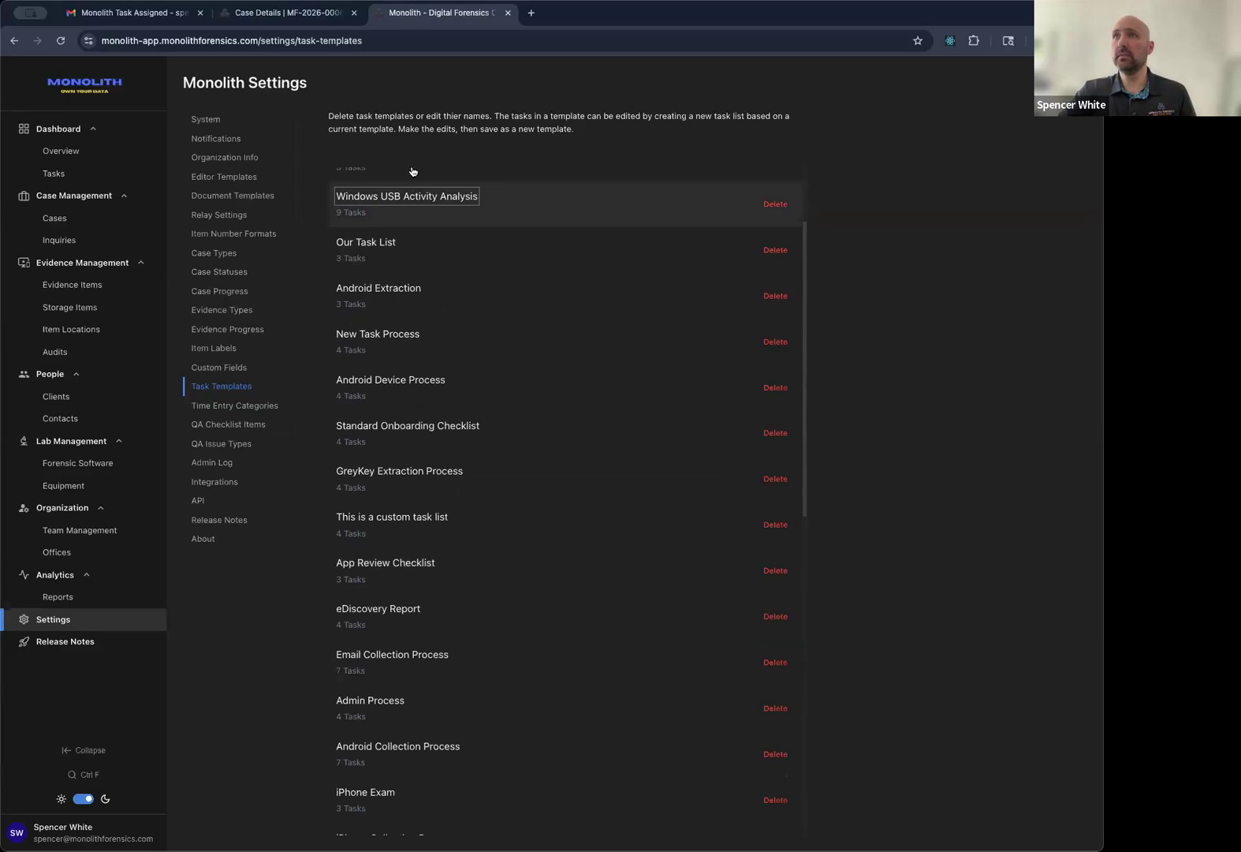
scroll(369, 477, down, 3)
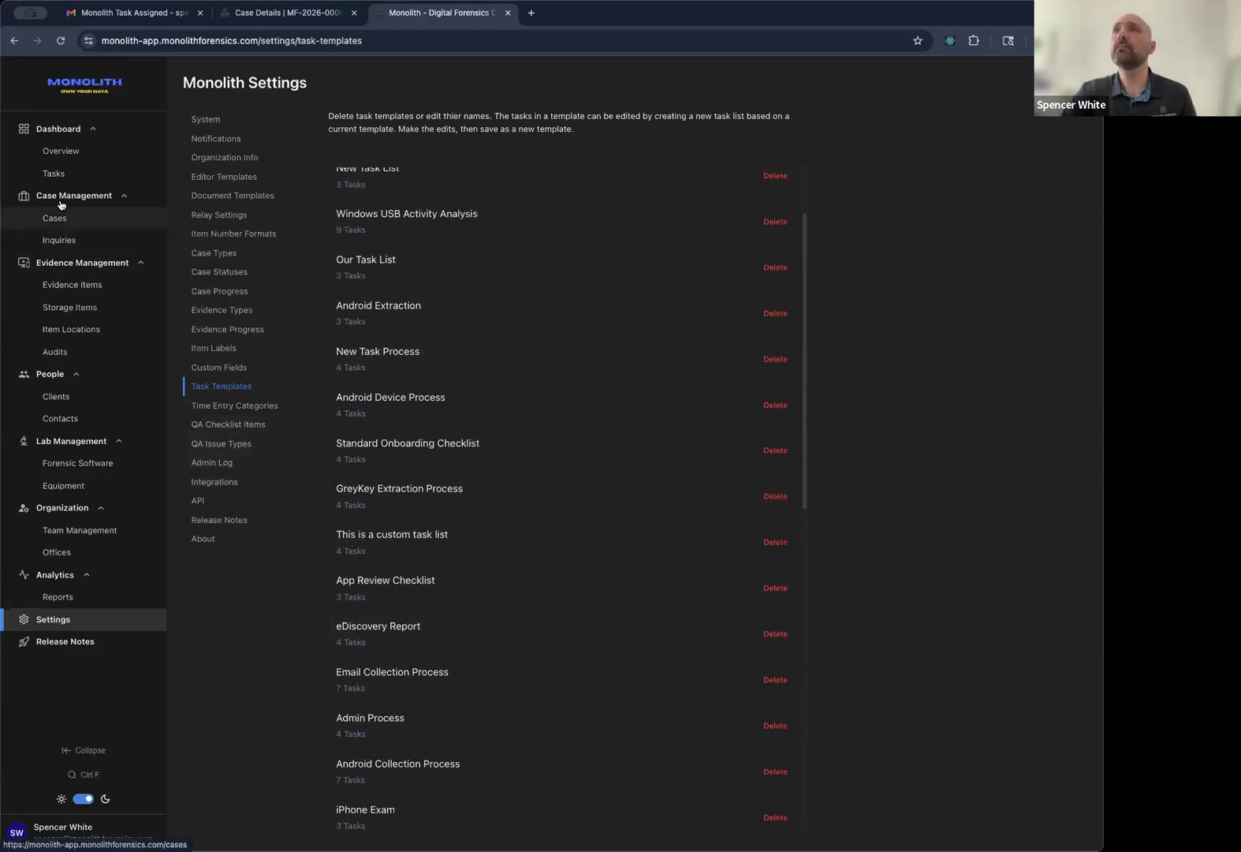
click(285, 13)
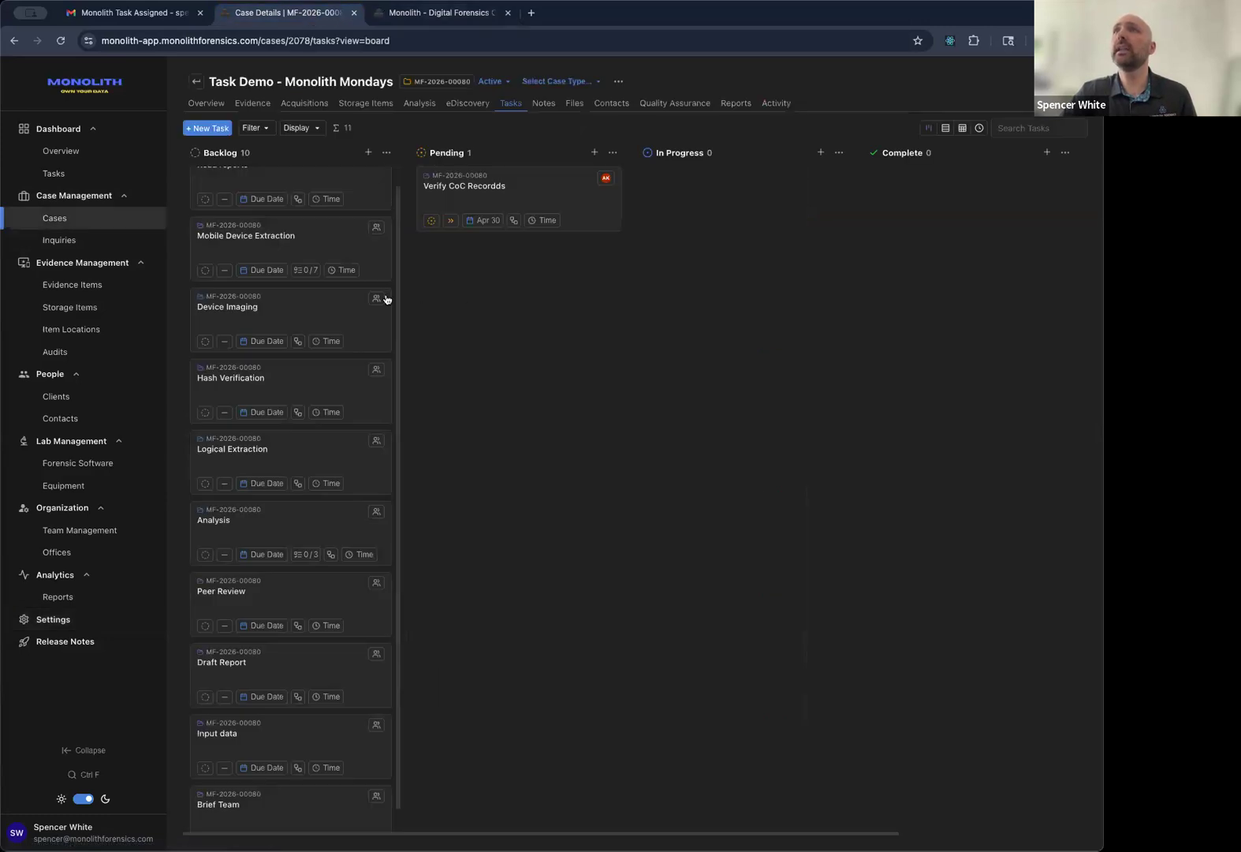
Create a new task from the Expert Testimony Prep template in the case's backlog.
scroll(386, 299, up, 1)
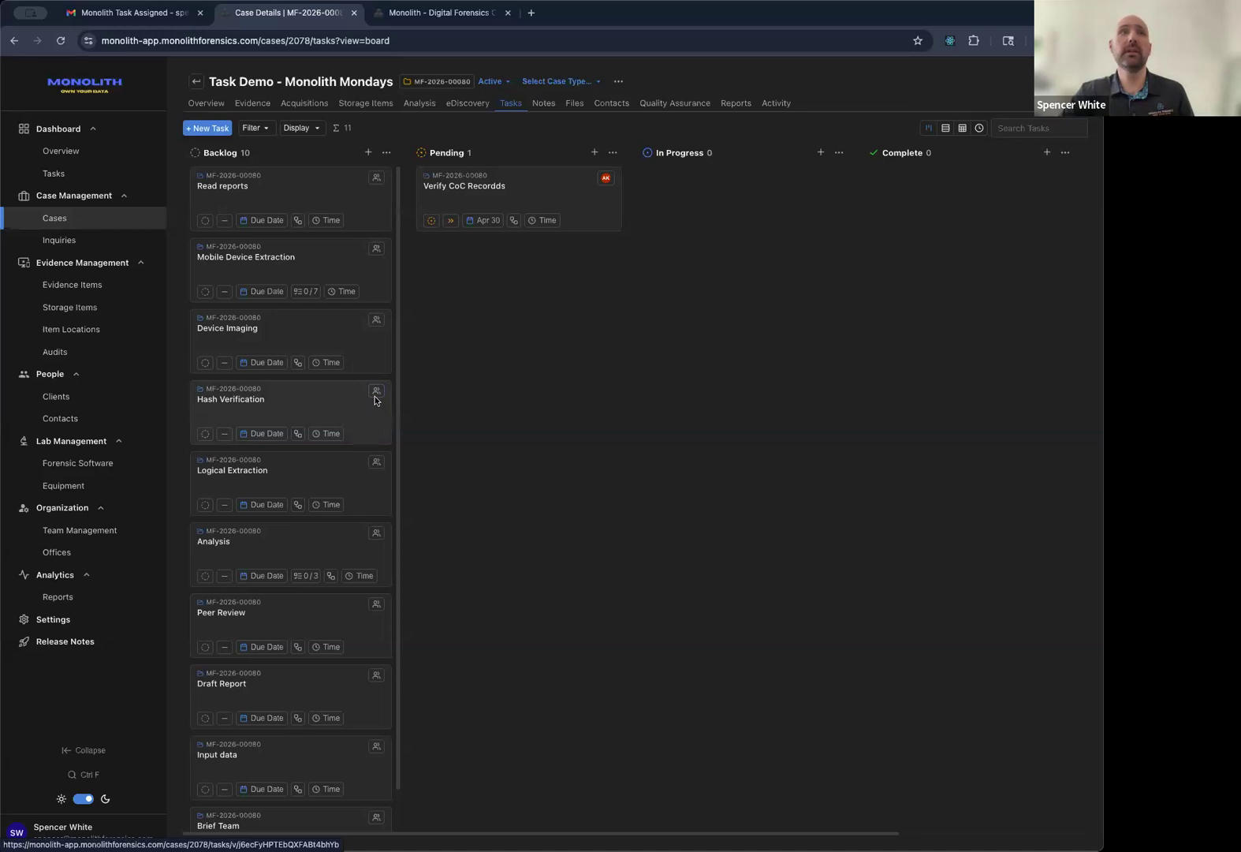
click(209, 128)
click(656, 287)
scroll(698, 377, down, 5)
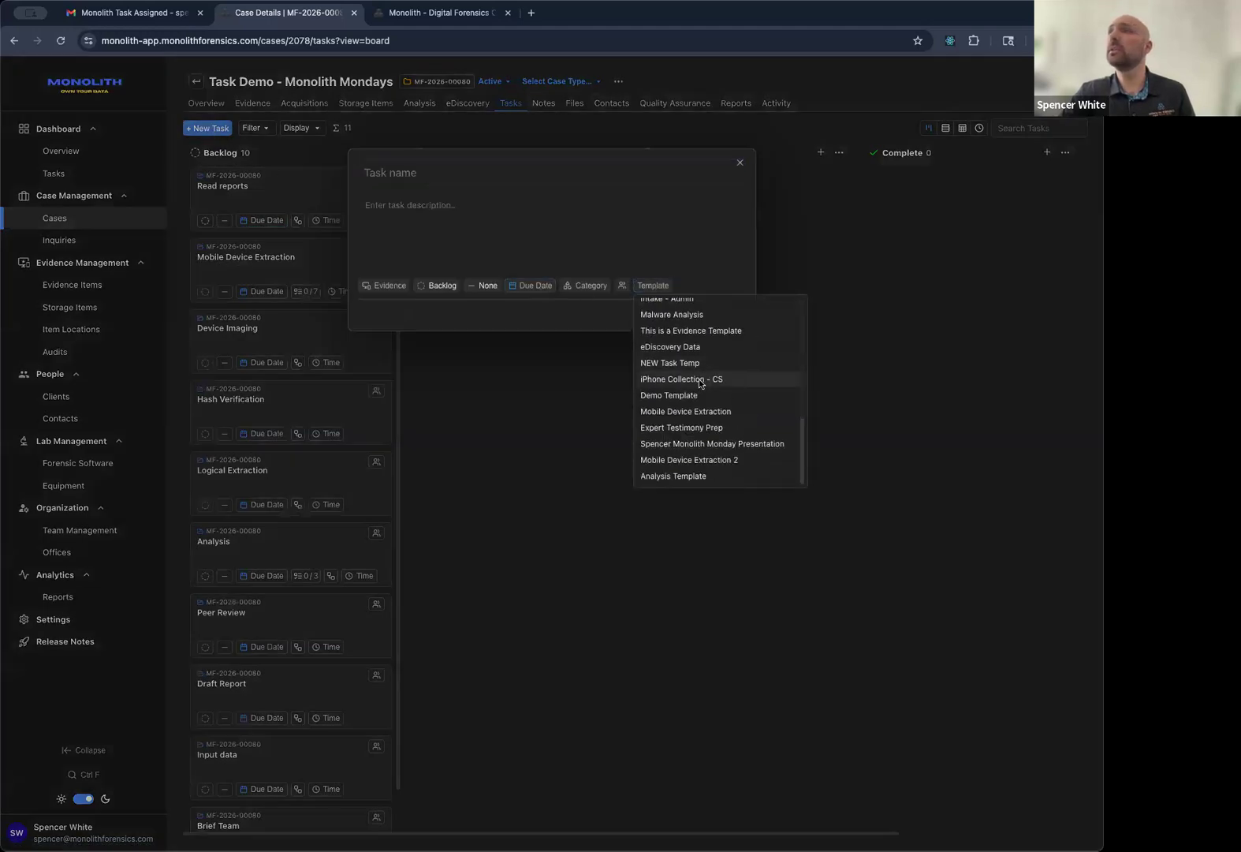
click(681, 433)
click(726, 313)
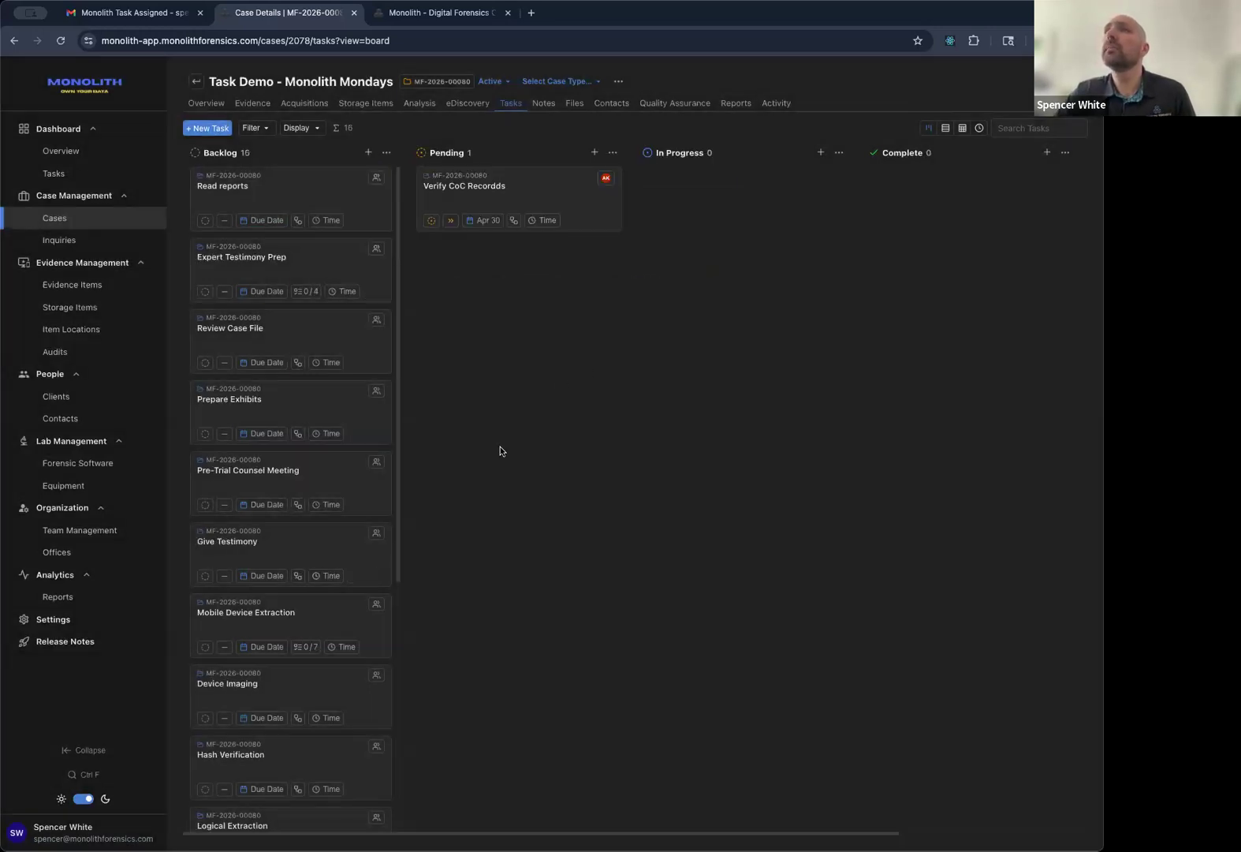
Show the case's tasks as a list.
scroll(328, 456, down, 5)
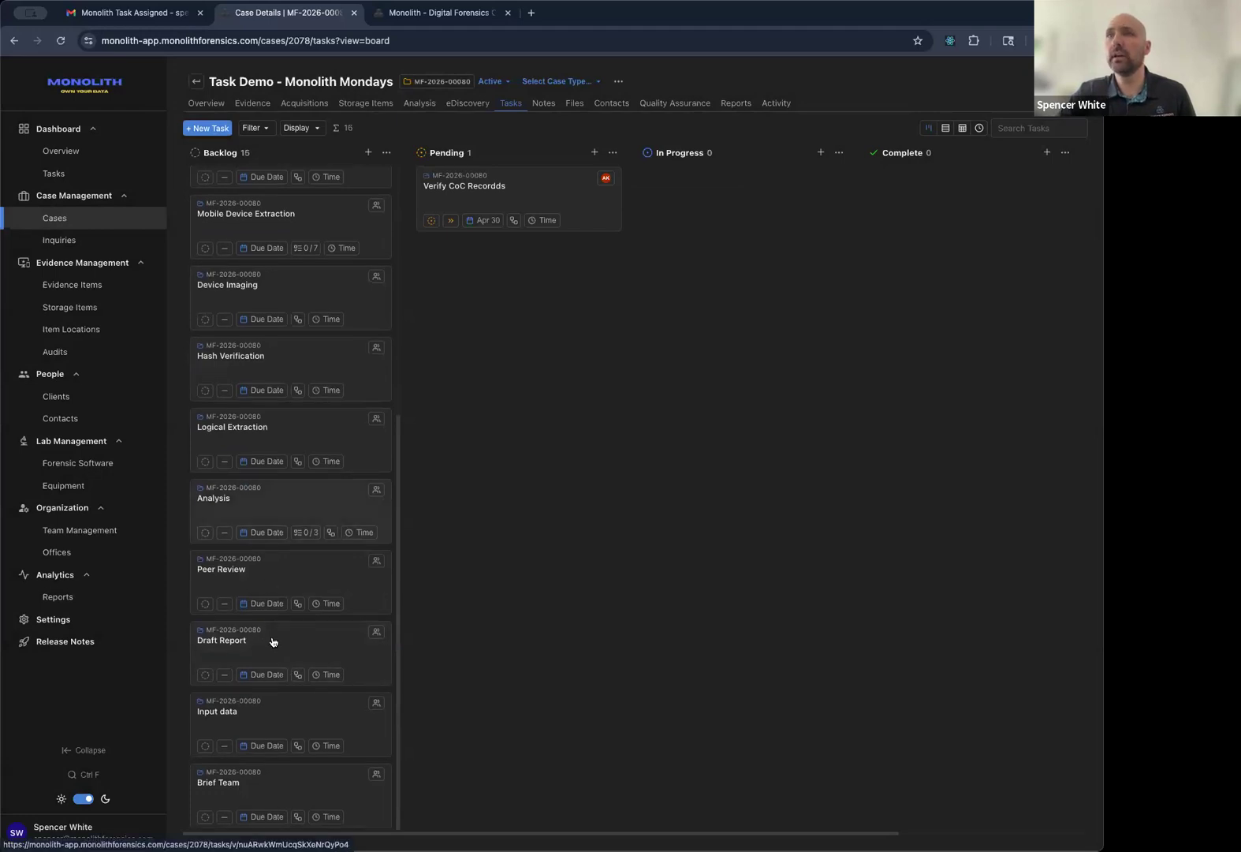
scroll(271, 599, up, 2)
click(946, 128)
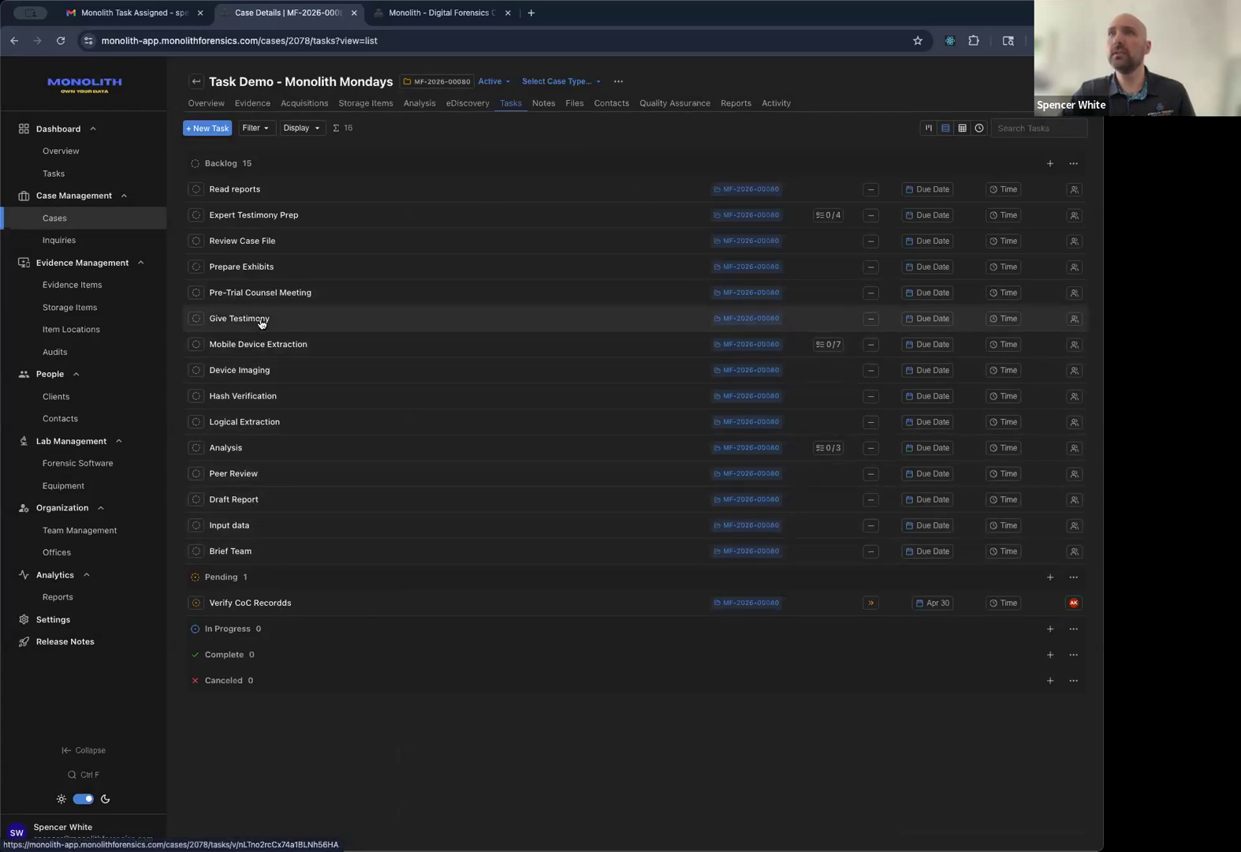
Check Pre-Trial Counsel Meeting, then open Expert Testimony Prep and show its time-spent options.
click(266, 290)
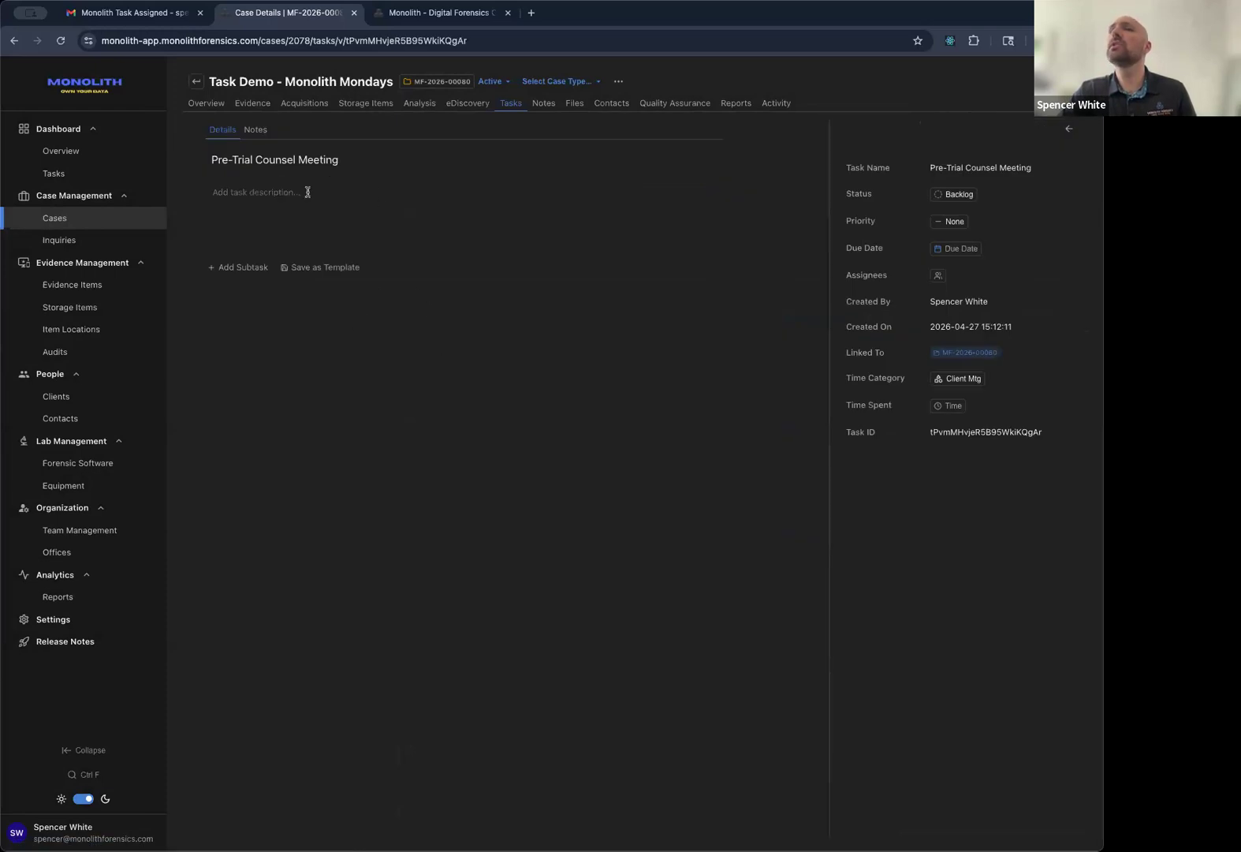
click(508, 104)
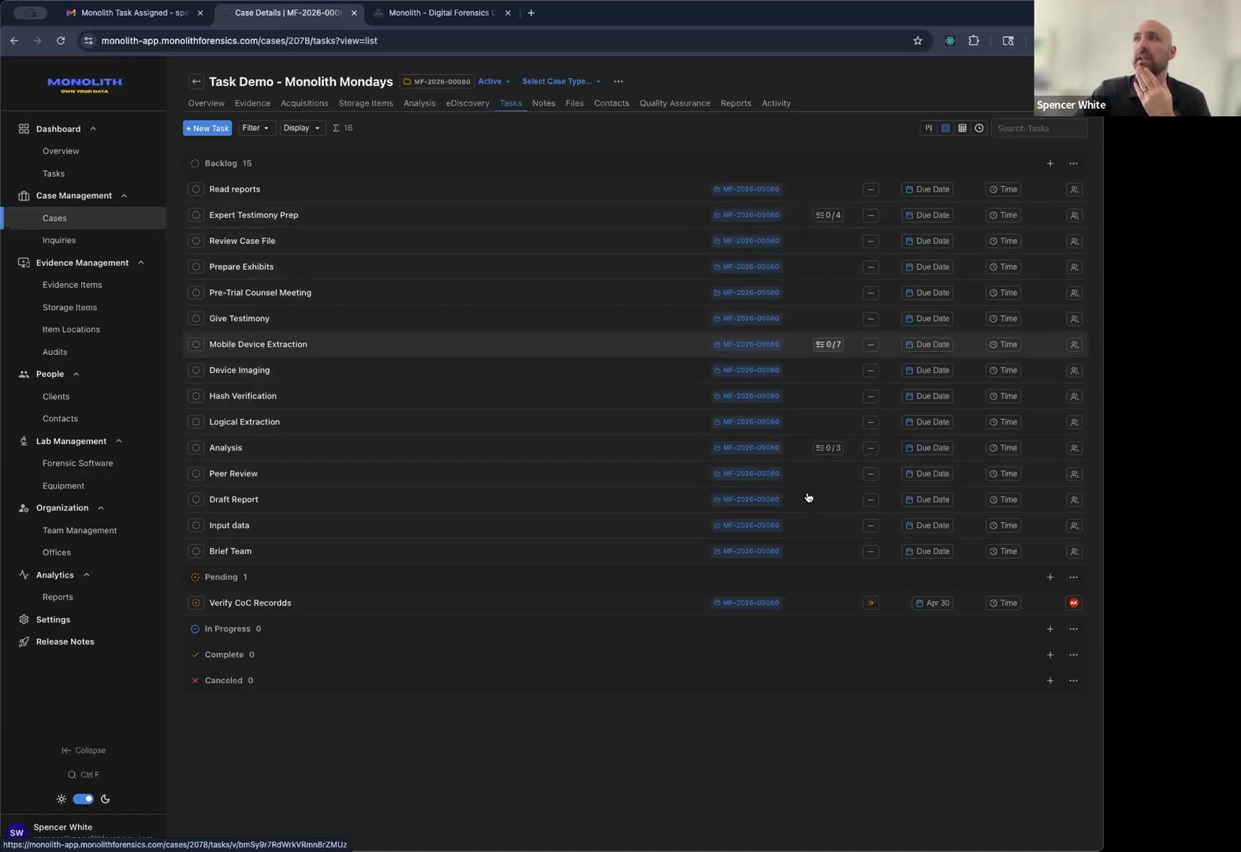
click(253, 215)
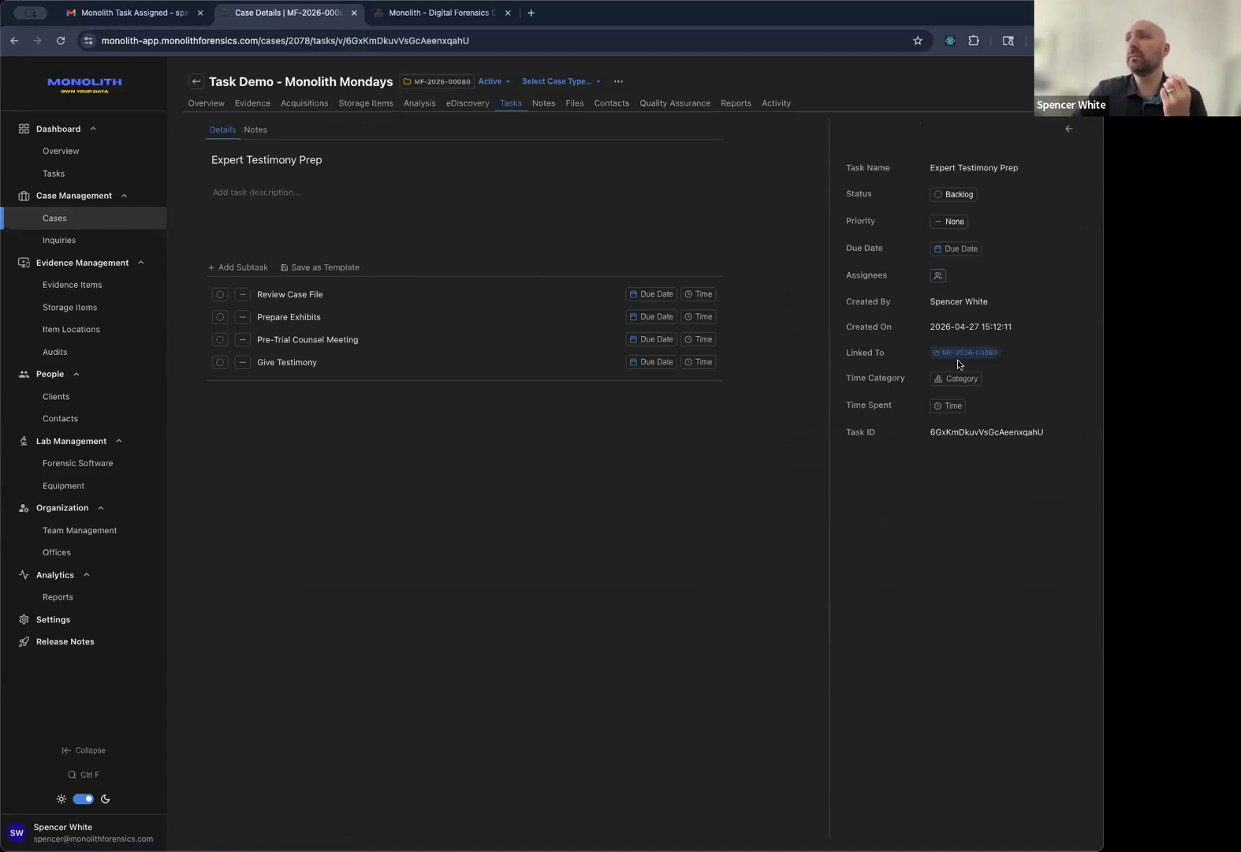
click(942, 408)
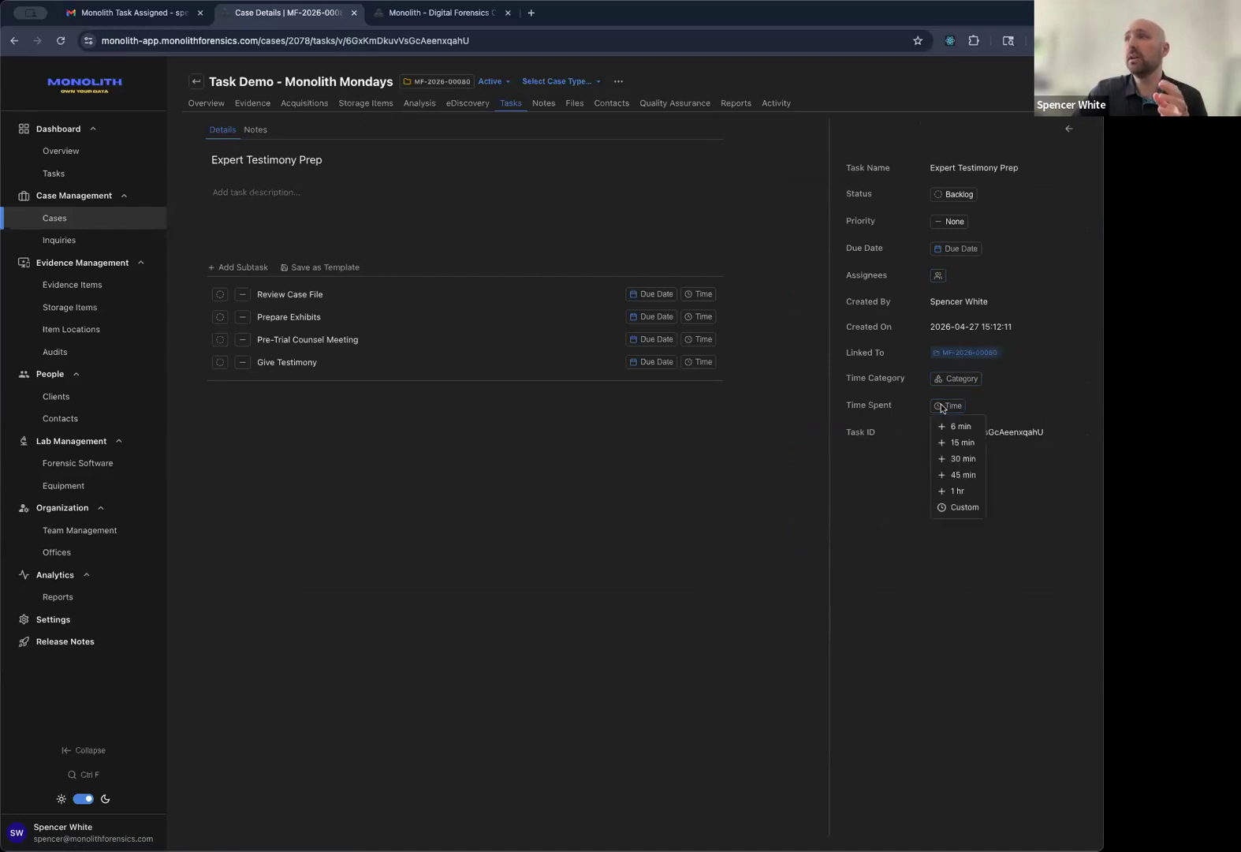
Log 1 hour on Expert Testimony Prep and two half-hours on Review Case File.
click(949, 491)
click(699, 294)
click(707, 325)
click(702, 294)
click(709, 351)
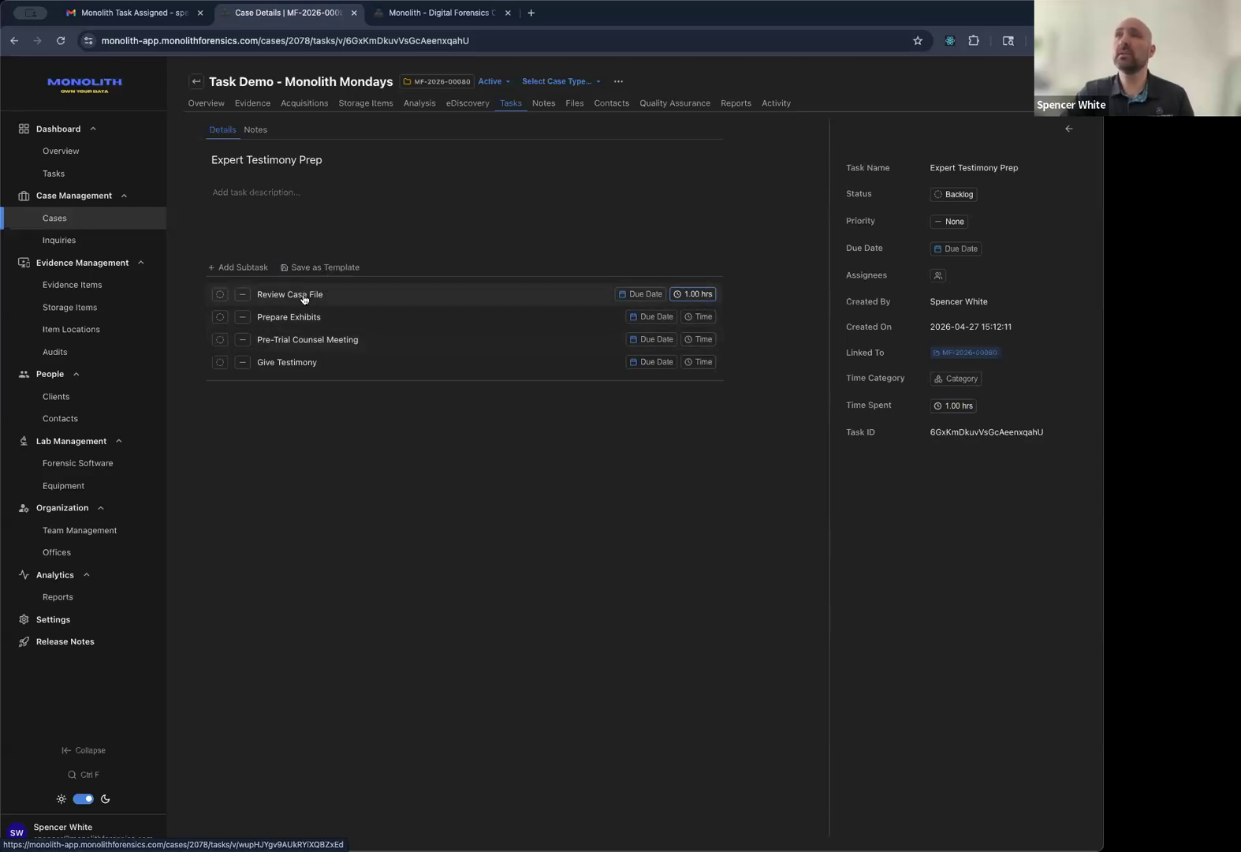
click(698, 294)
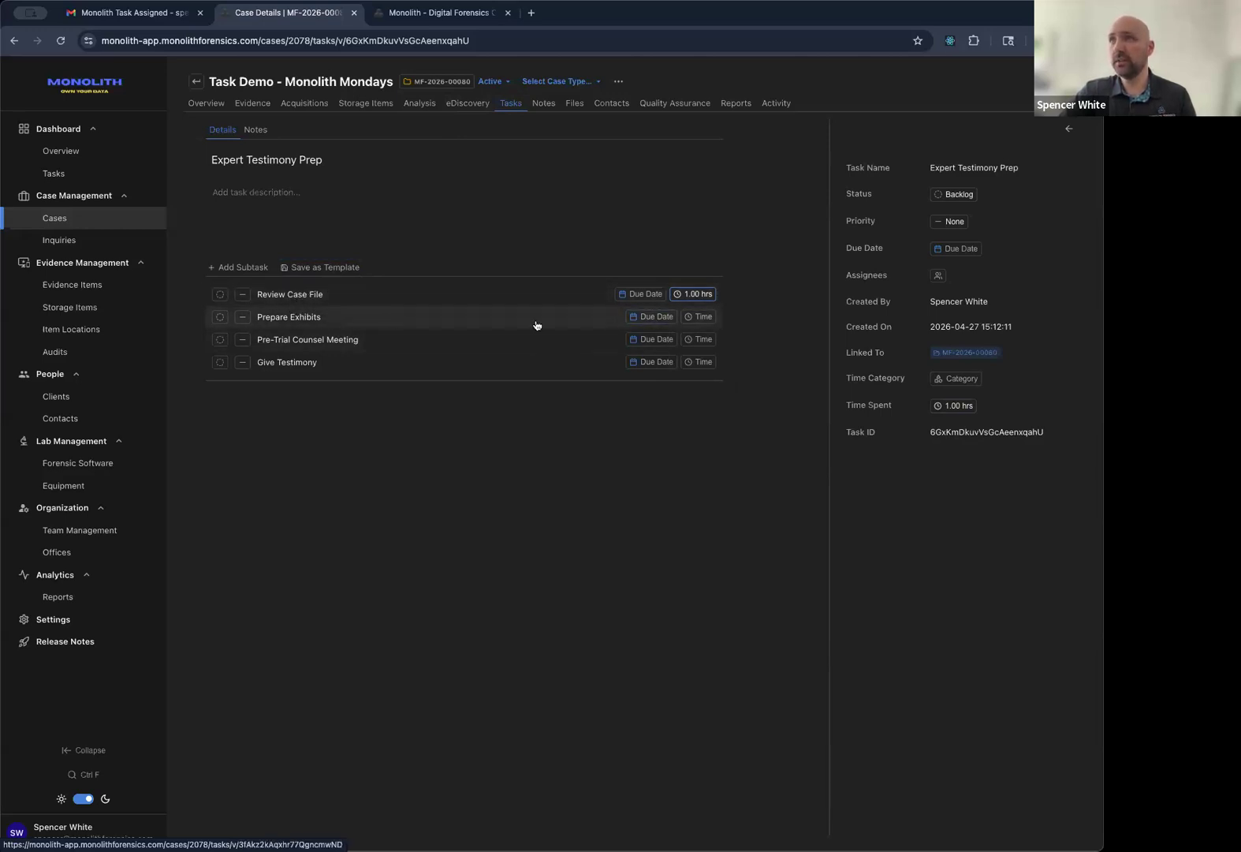
Log 1 hour each on the Prepare Exhibits and Pre-Trial Counsel Meeting subtasks.
click(709, 319)
click(714, 397)
click(699, 339)
click(703, 424)
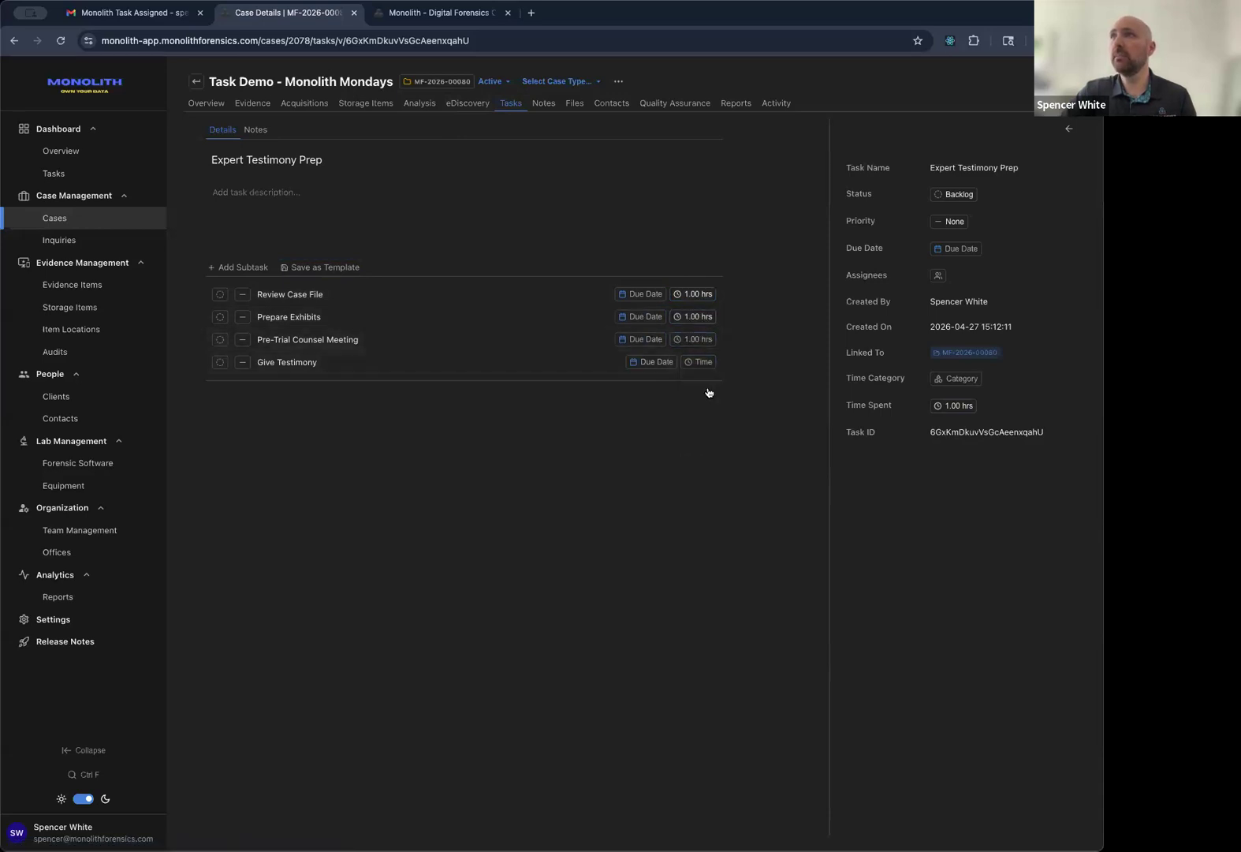
click(701, 362)
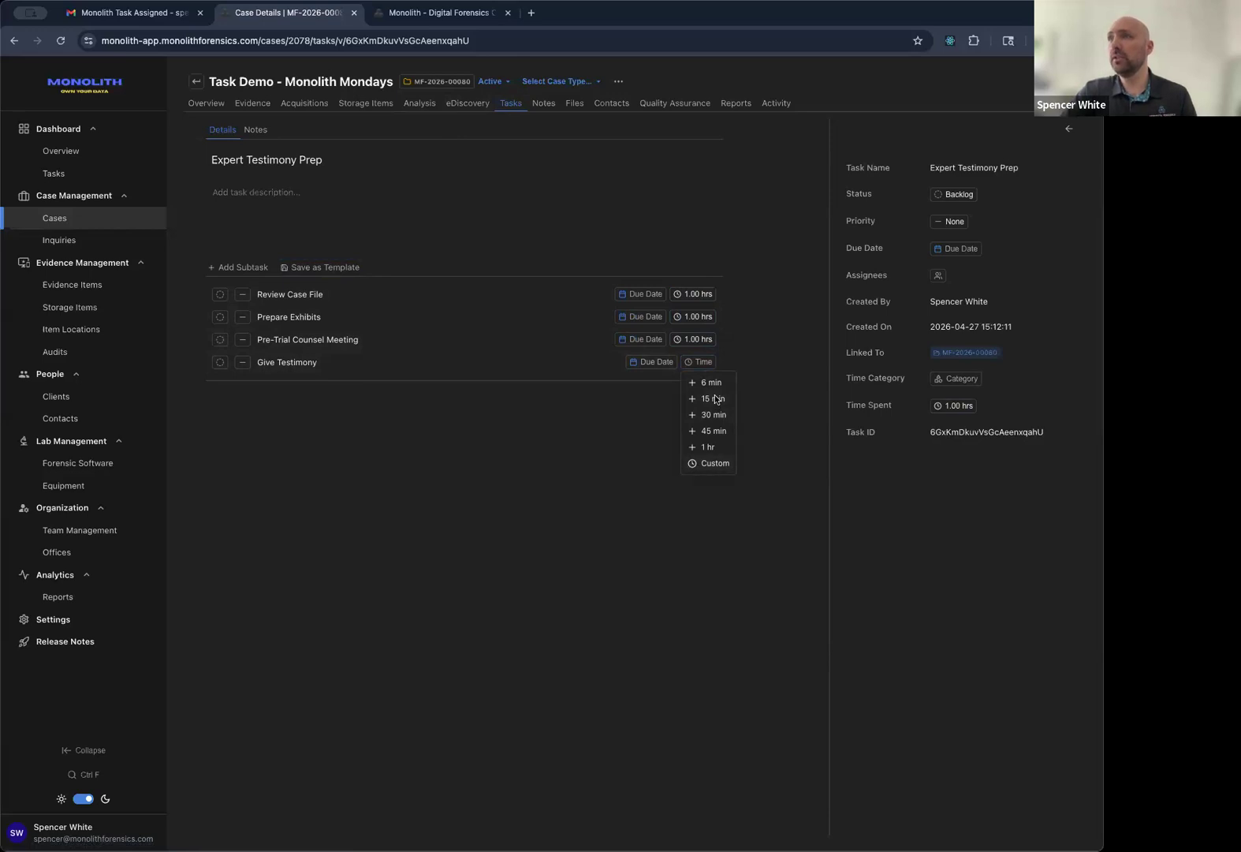
click(710, 465)
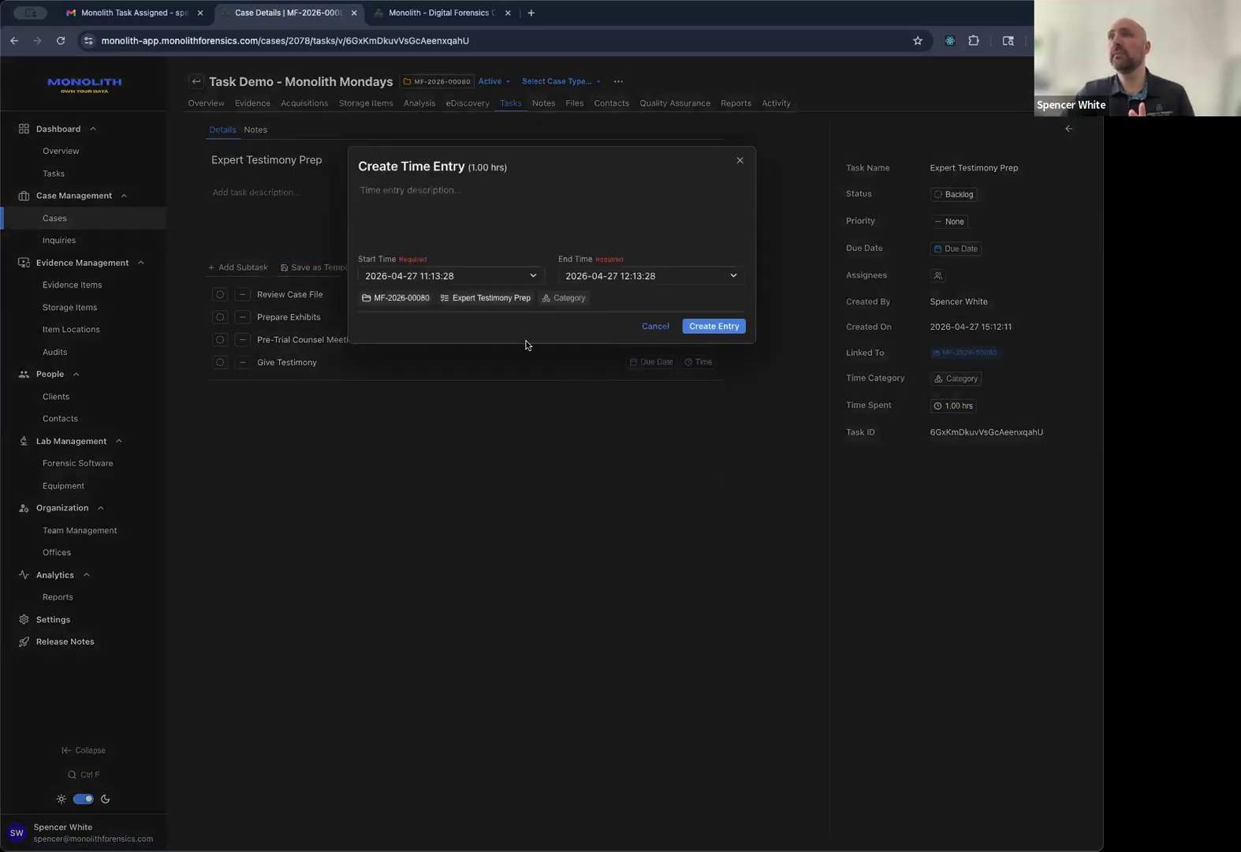
click(629, 278)
key(Up)
key(Up)
key(Up)
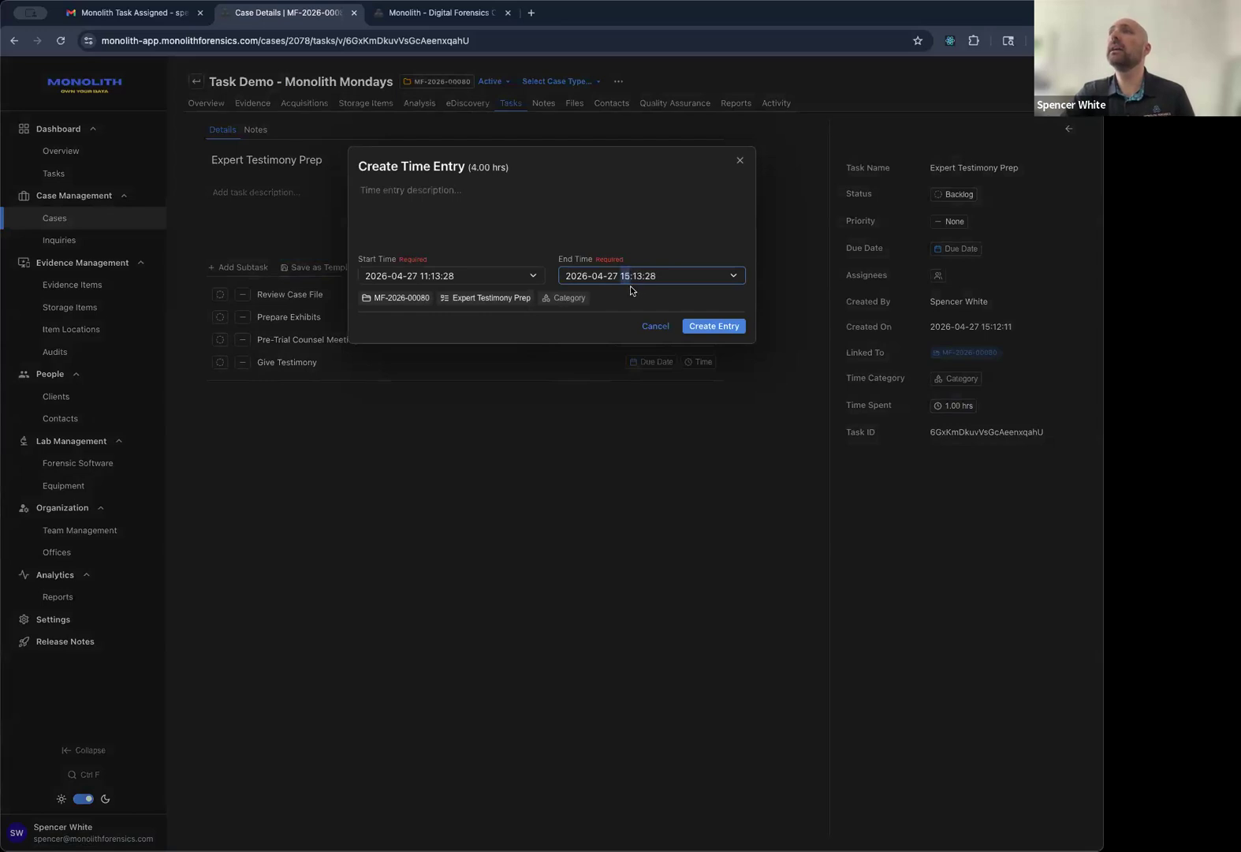
click(613, 277)
key(Up)
key(Up)
key(Up)
key(Up)
key(Up)
key(Up)
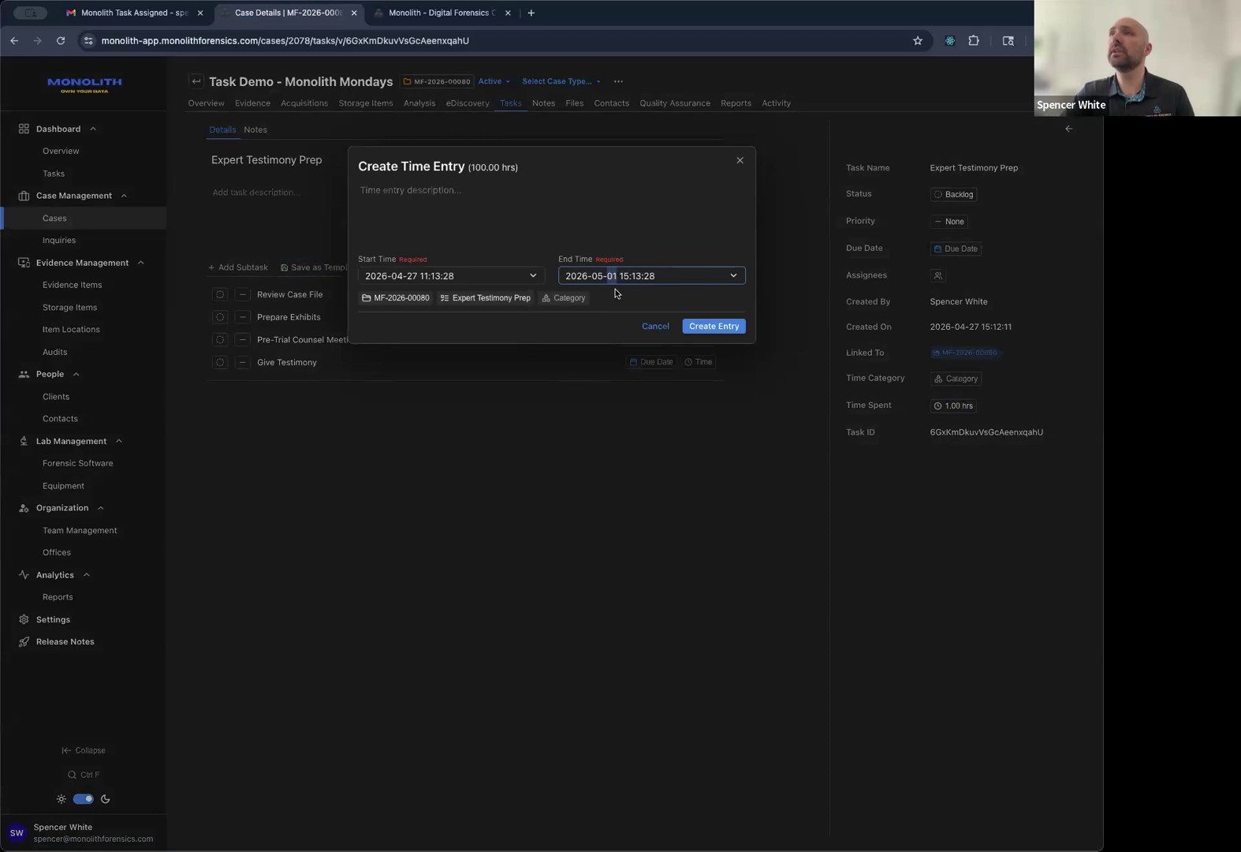
click(624, 276)
key(Down)
key(Down)
key(Down)
key(Down)
mouse_move(475, 167)
mouse_down()
mouse_move(513, 167)
mouse_move(489, 167)
mouse_up()
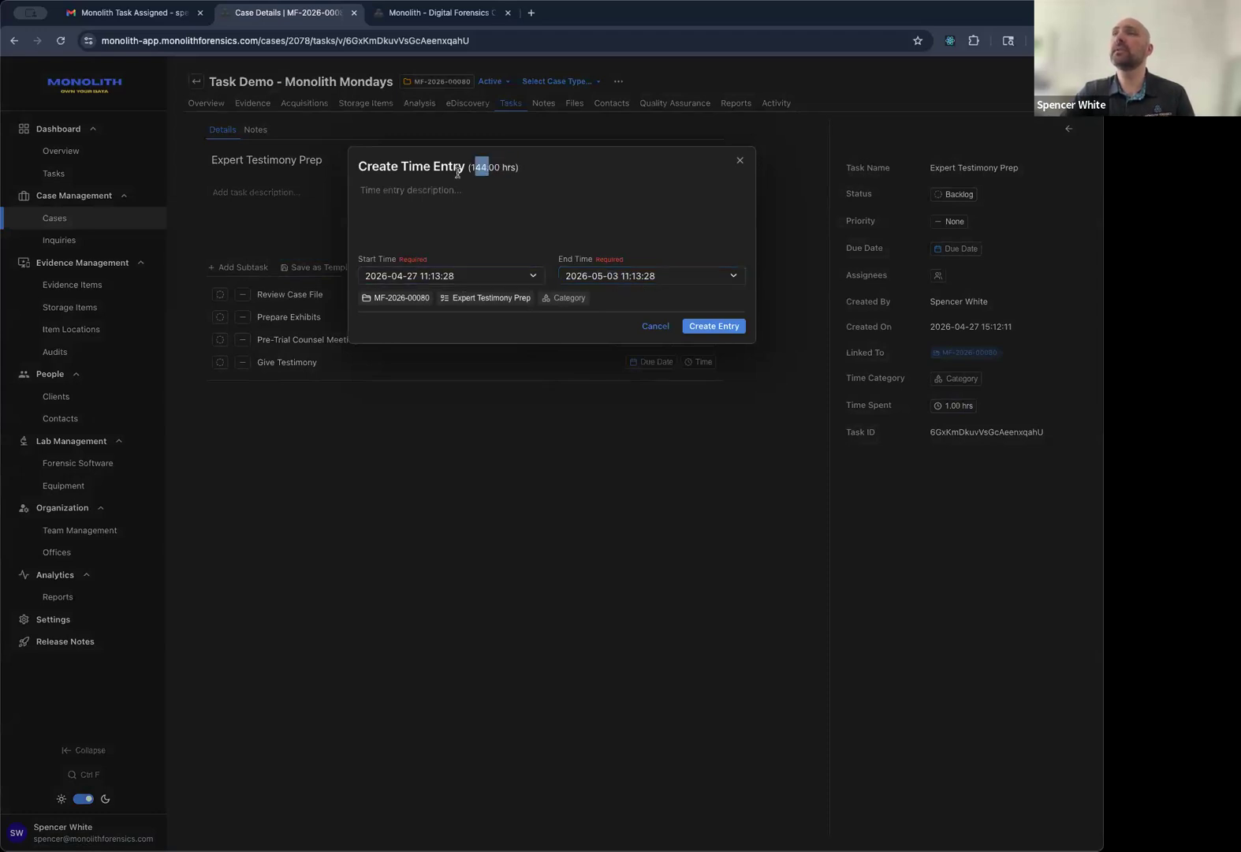
Describe the entry as 'Really long Testimony', categorize it Testimony, and create it.
click(466, 202)
text(Really long)
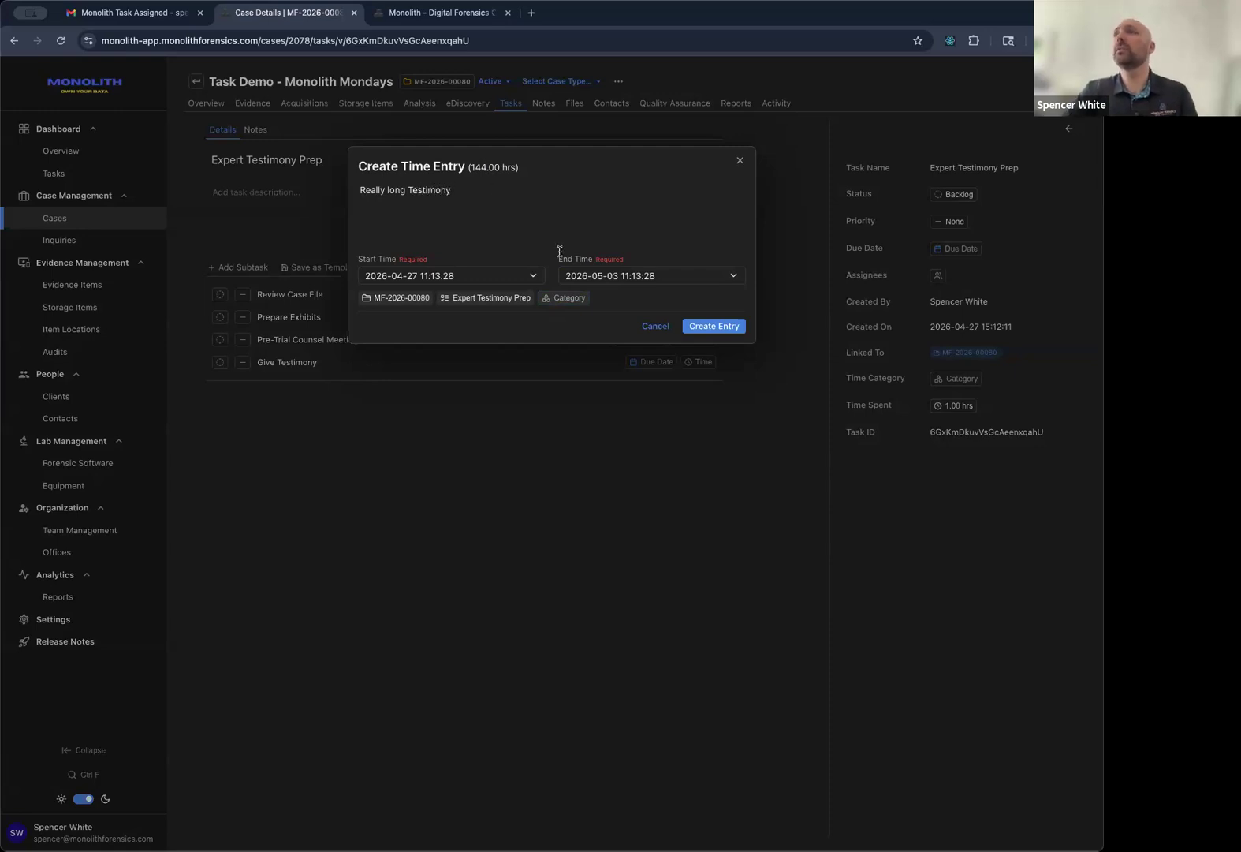
text(Testimony)
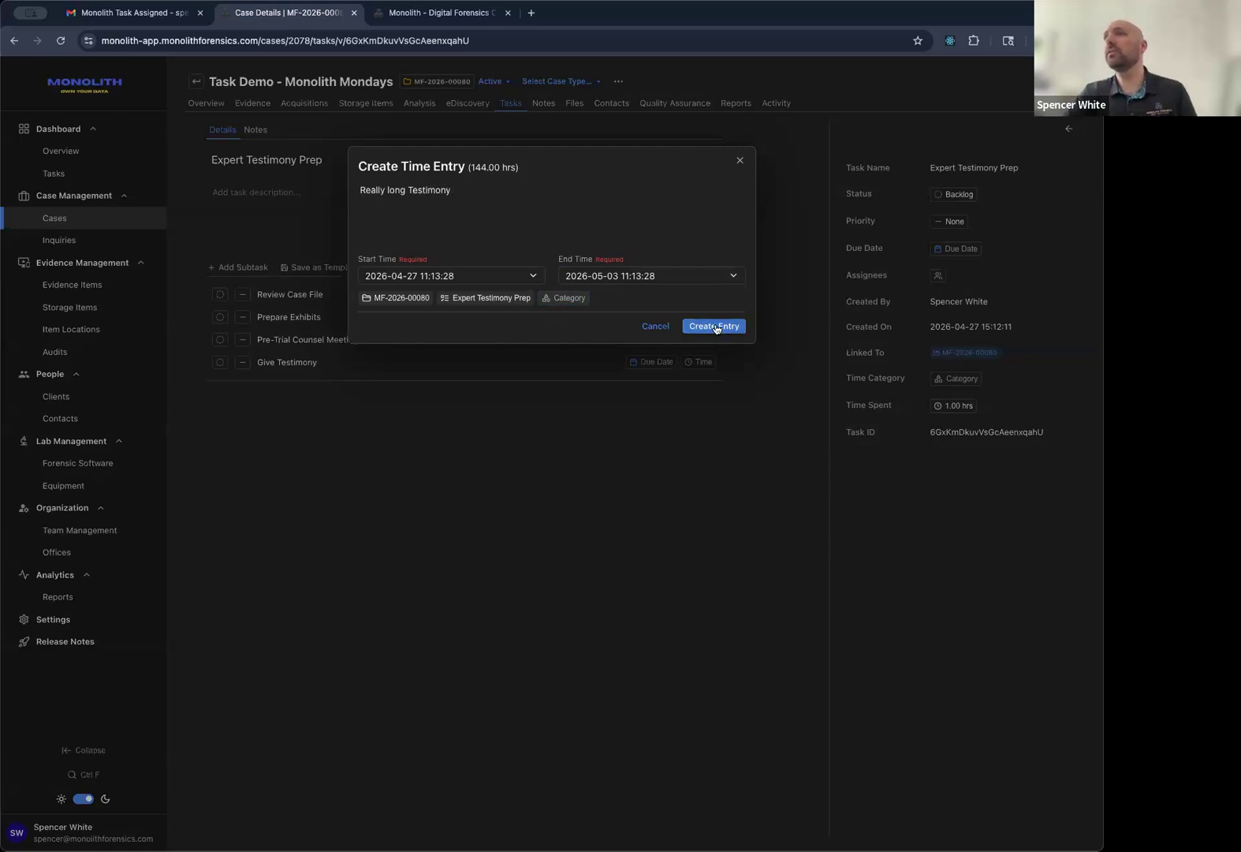
click(574, 300)
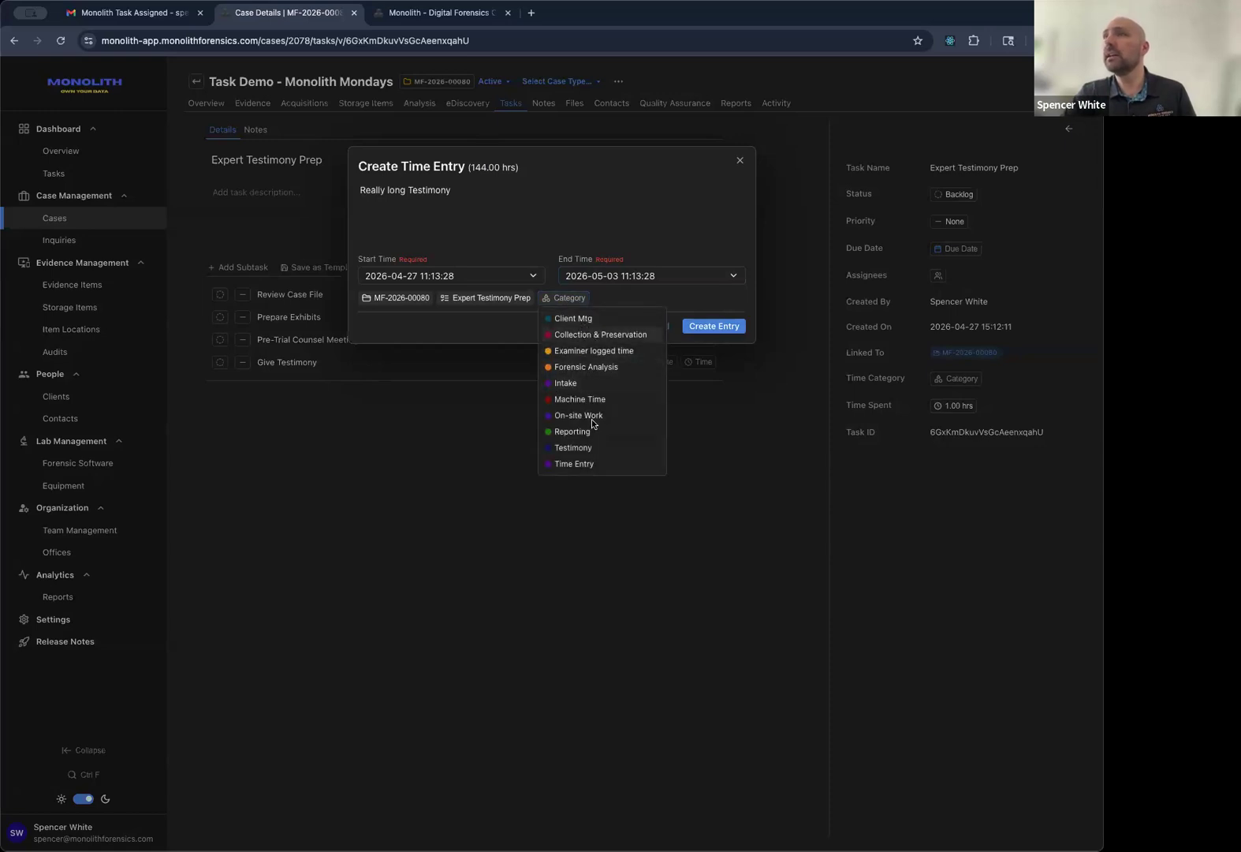
click(591, 447)
click(713, 326)
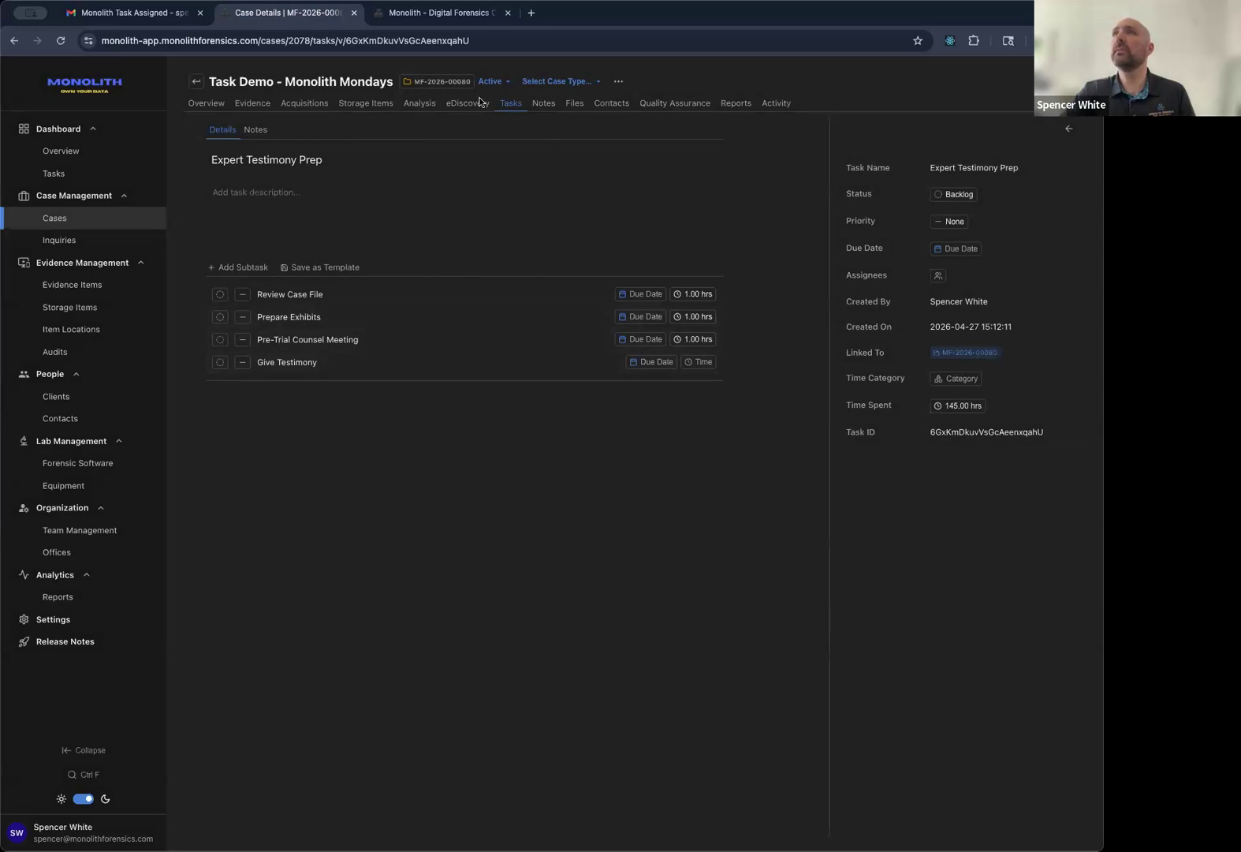
Switch the case's Tasks to the Time Entries view showing the 144-hour Testimony entry.
click(510, 102)
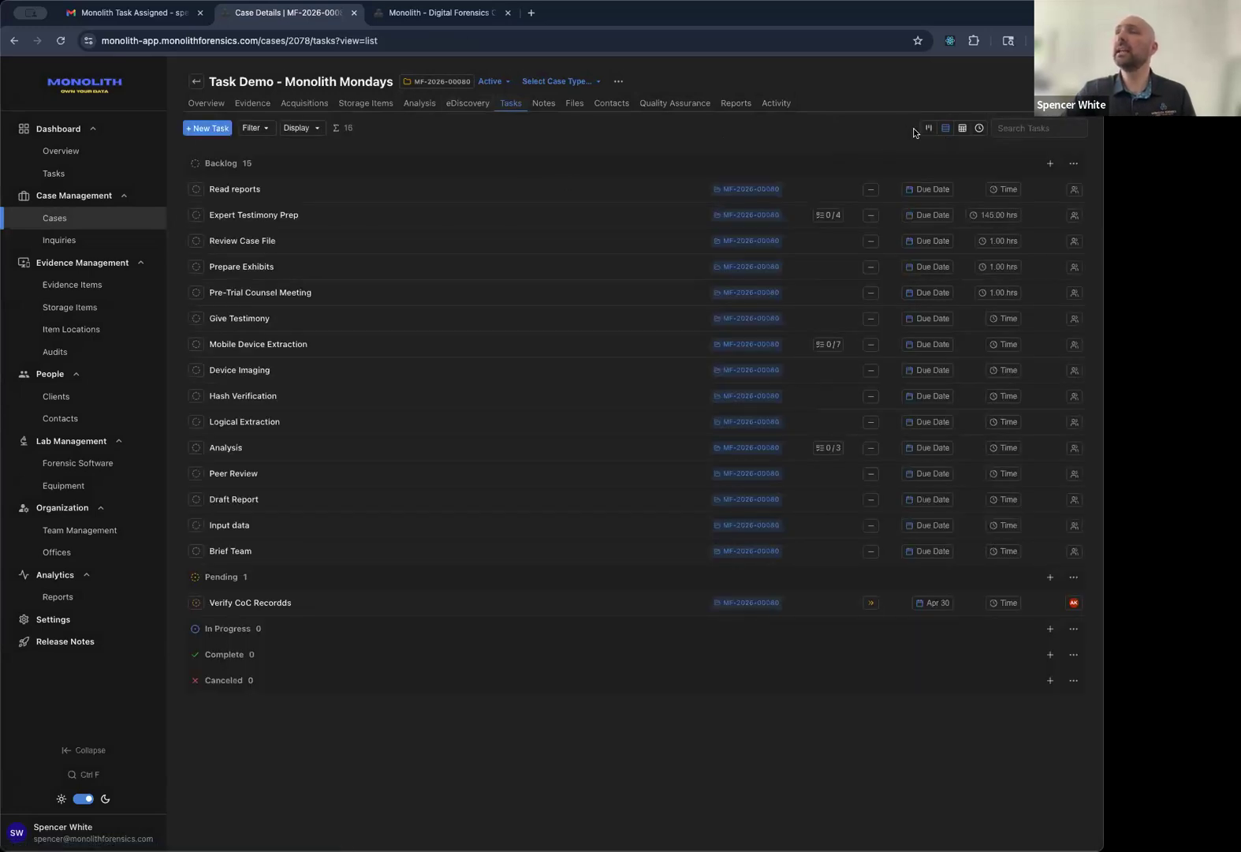
click(979, 128)
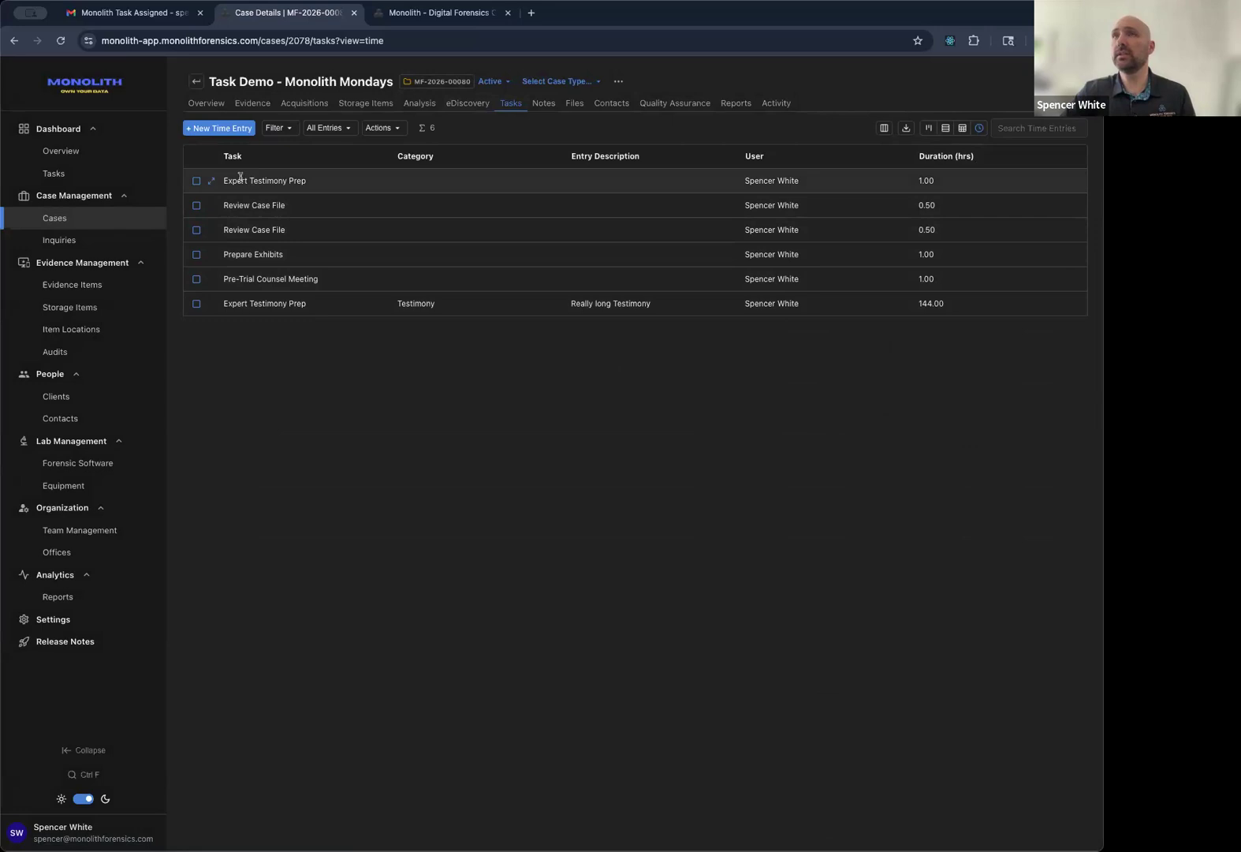
Open the 144-hour Testimony entry for editing and adjust its start month, end day and end hour.
click(211, 303)
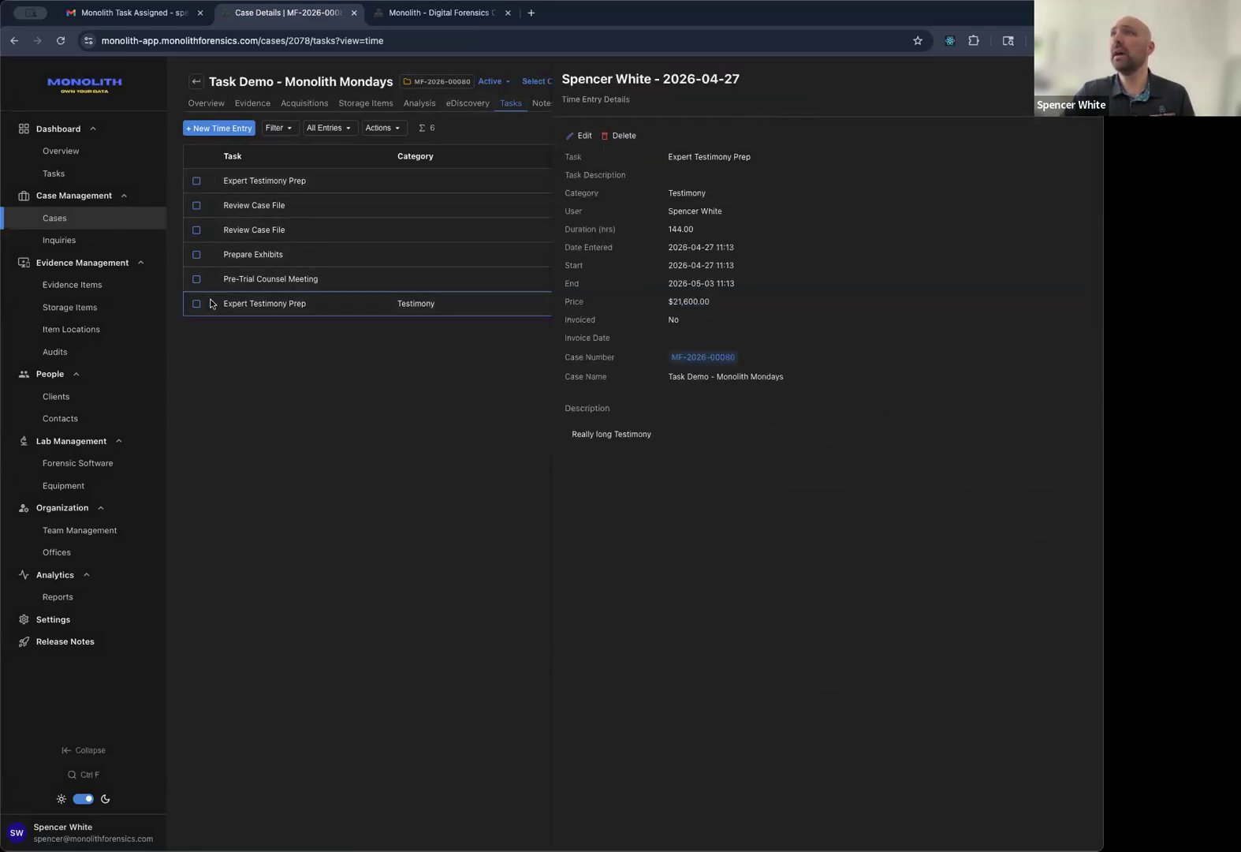
click(583, 137)
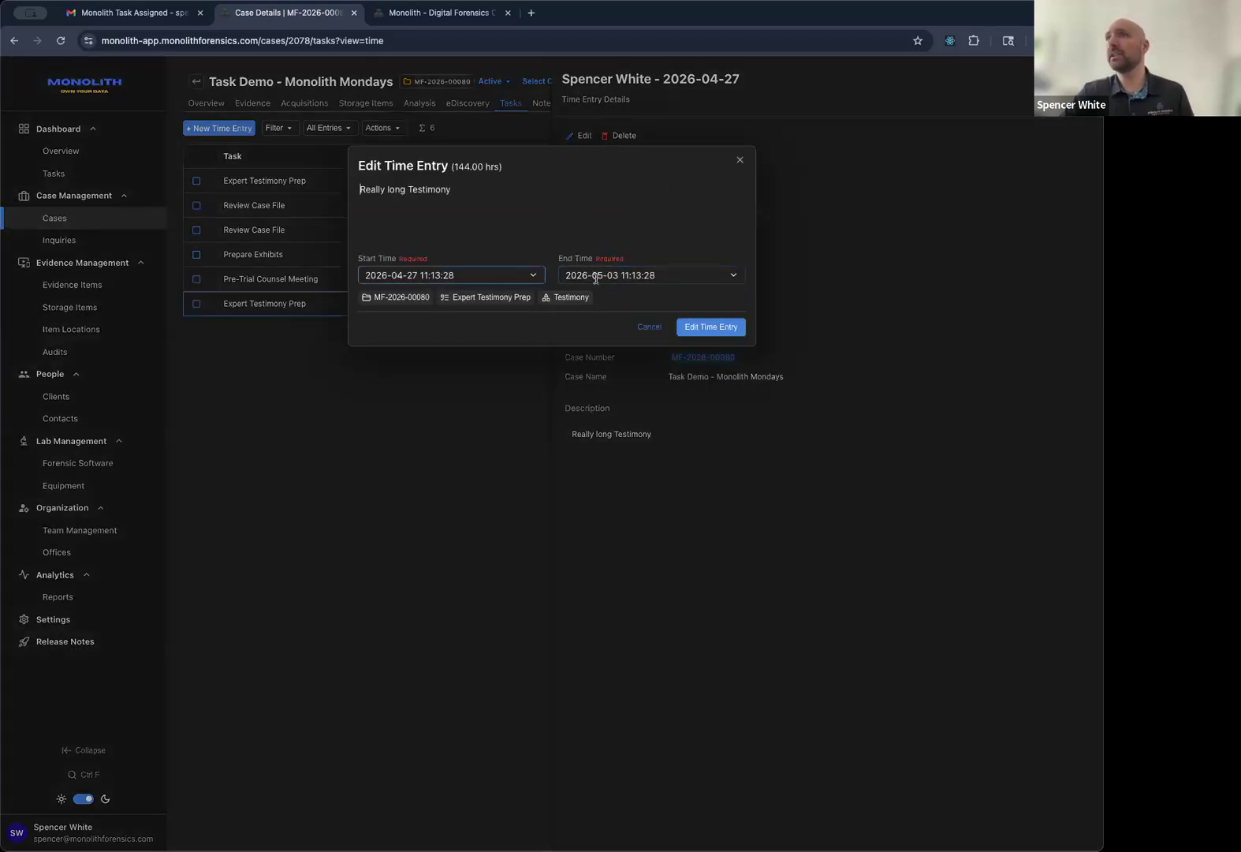
click(399, 274)
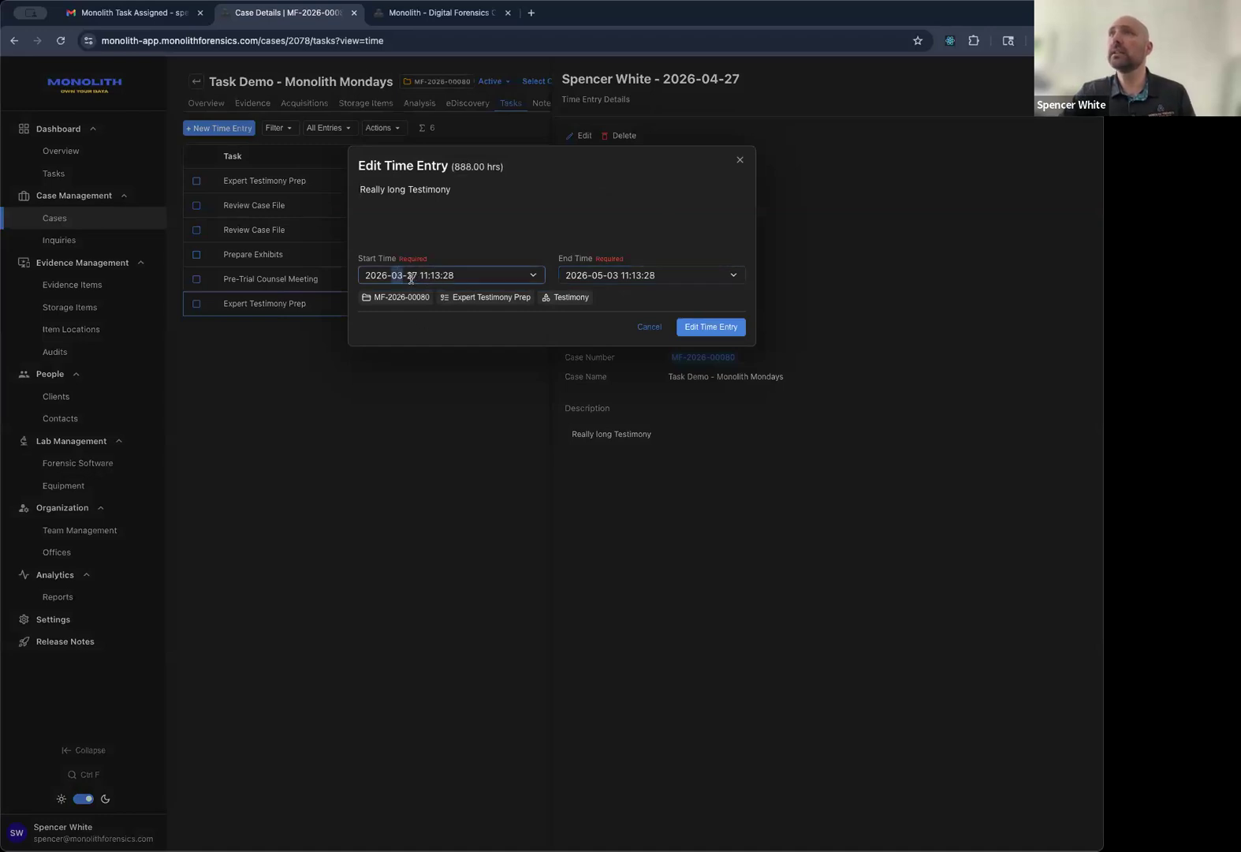
key(Down)
click(613, 274)
key(Up)
key(Up)
key(Up)
key(Down)
key(Down)
key(Down)
key(Down)
key(Down)
key(Down)
key(Down)
key(Down)
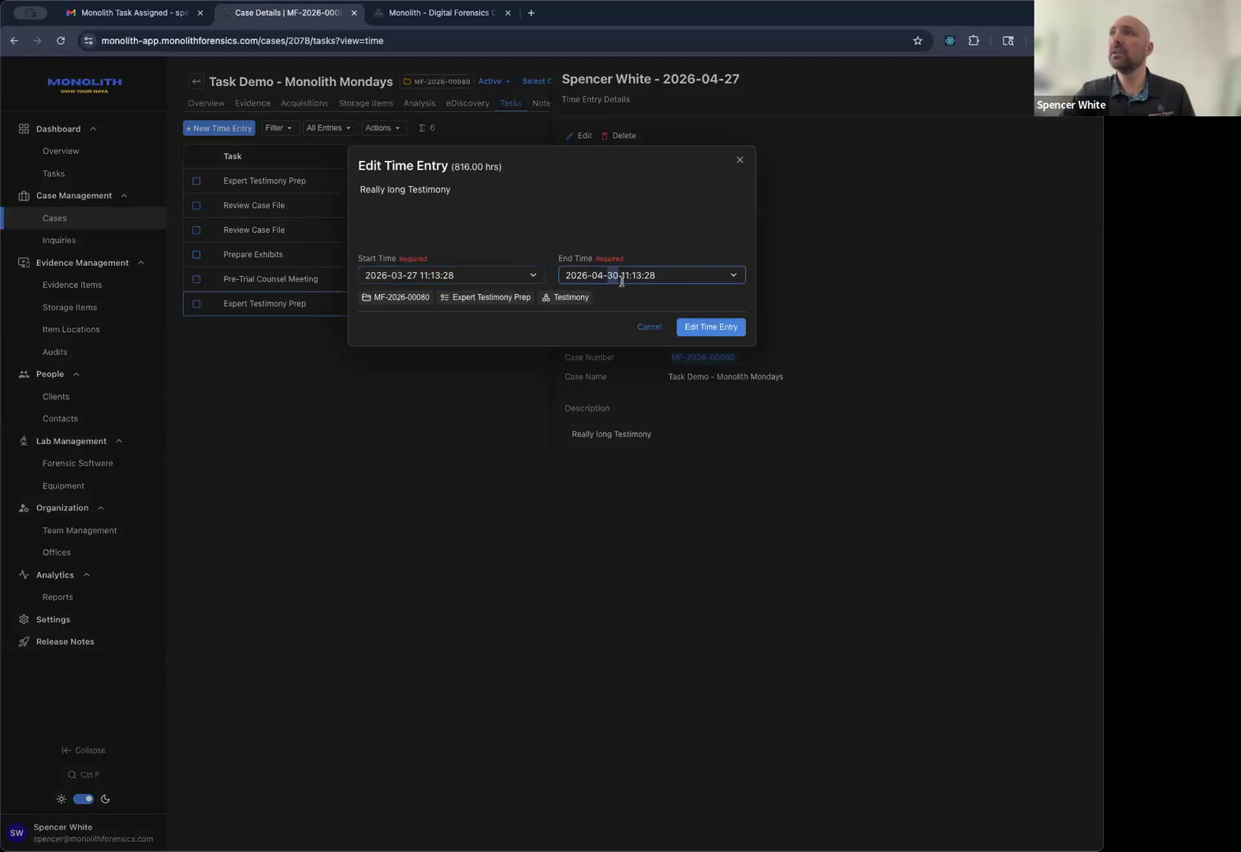
key(Down)
click(630, 274)
key(Down)
key(Down)
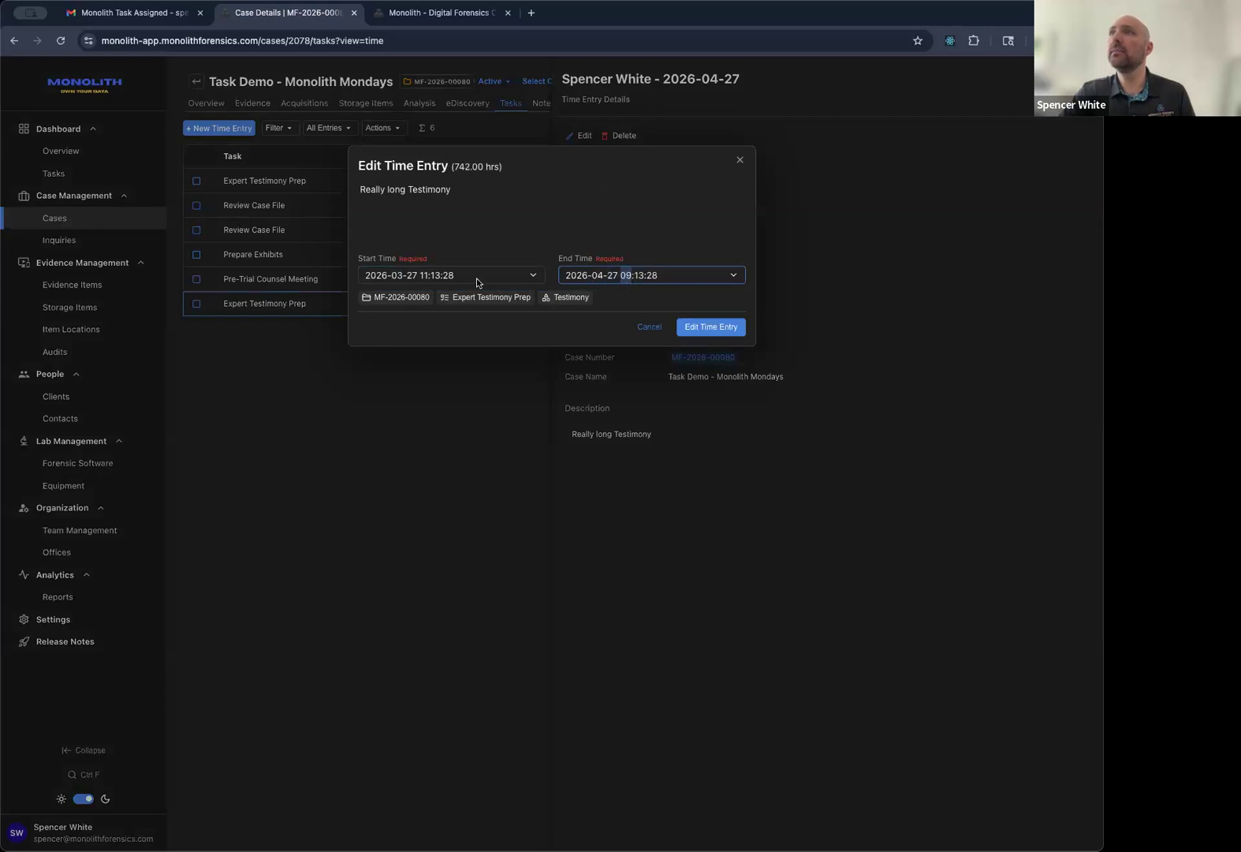
Try the end-date calendar and end month, then discard these time entry edits.
click(600, 277)
click(639, 276)
click(732, 276)
click(579, 300)
click(706, 422)
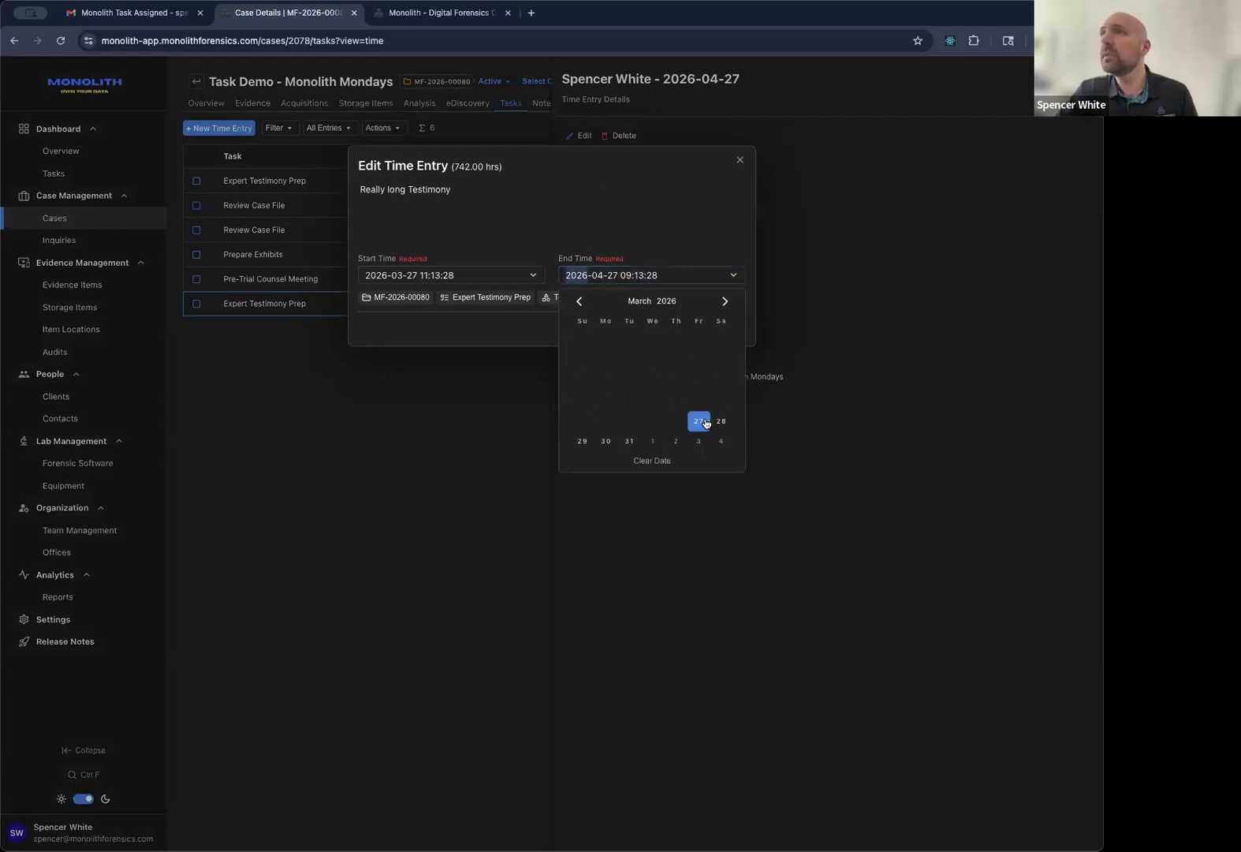
click(665, 245)
click(597, 275)
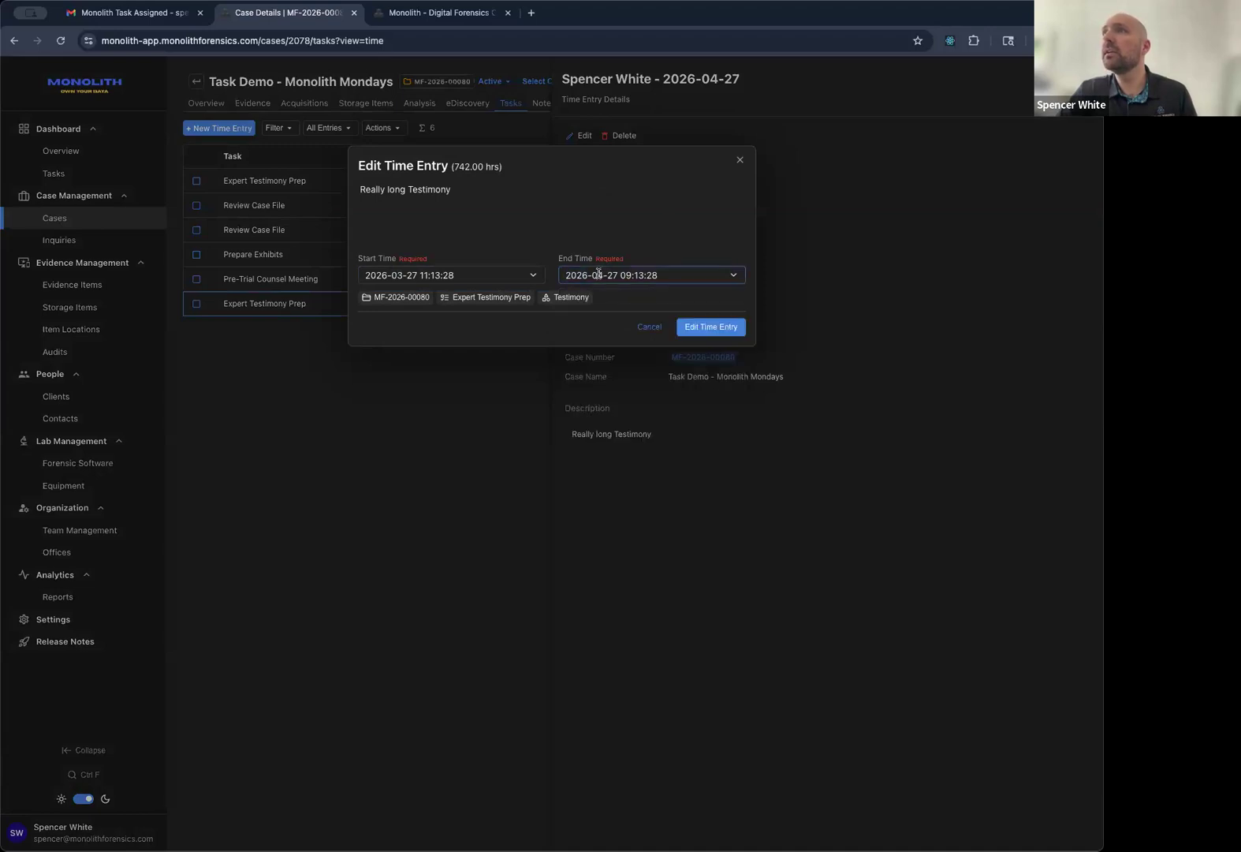
key(Up)
key(Up)
key(Down)
key(Down)
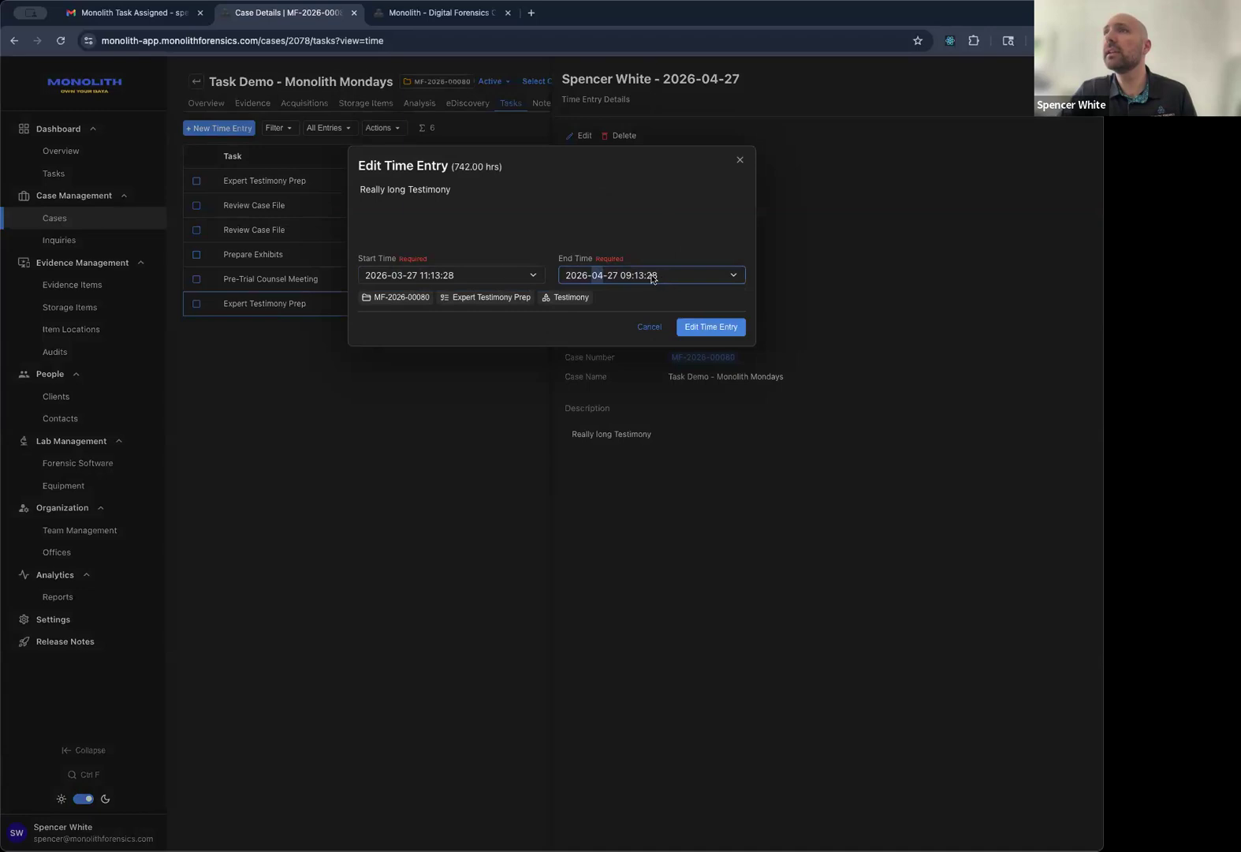
click(629, 276)
click(649, 326)
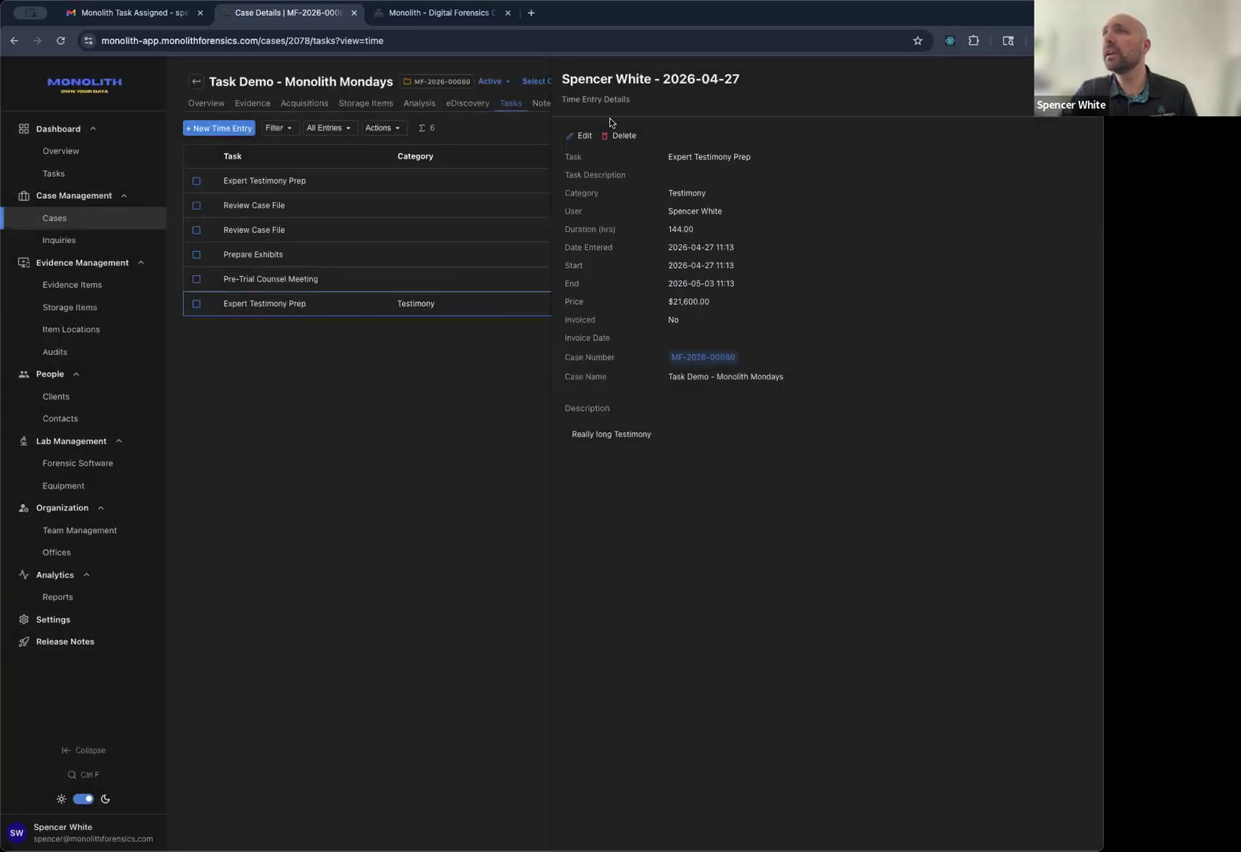
click(582, 135)
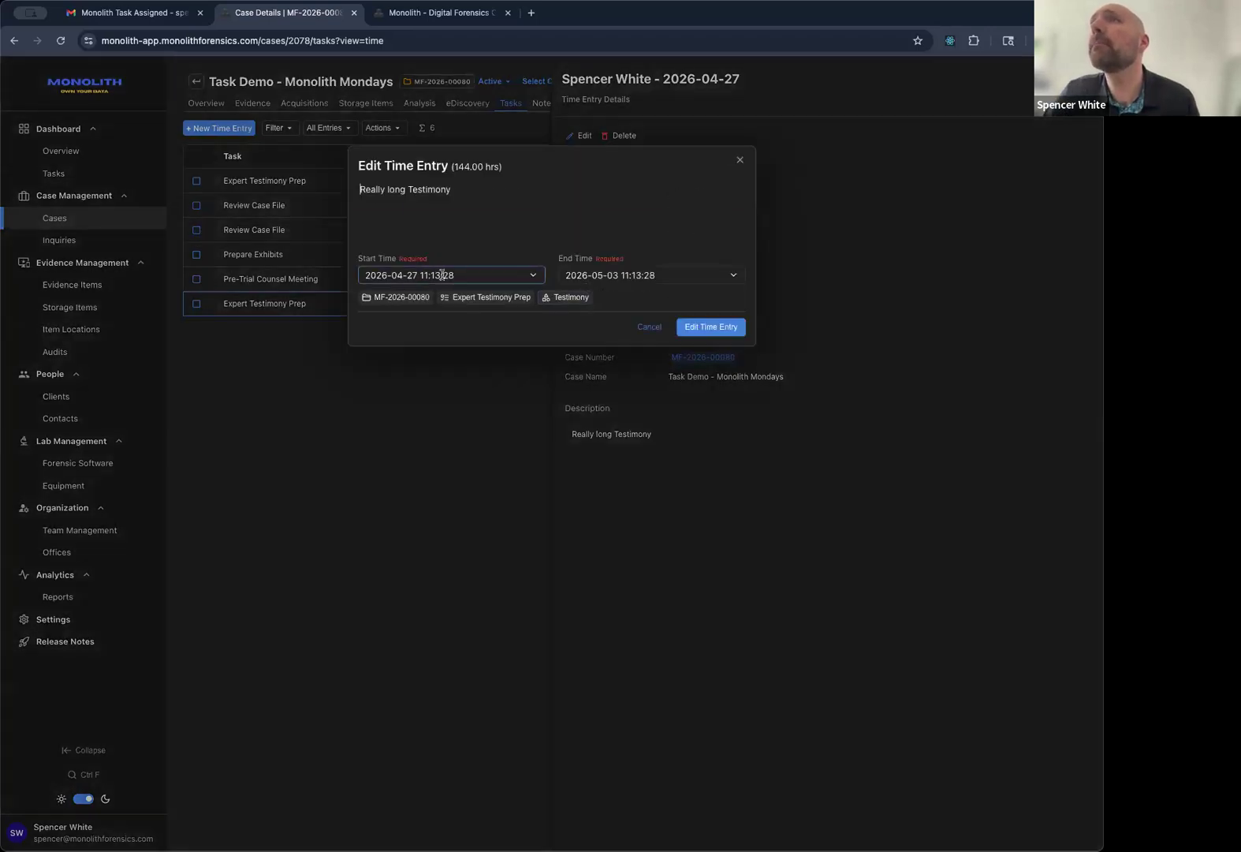
click(615, 276)
key(Down)
key(Down)
key(Down)
key(Down)
key(Down)
key(Down)
key(Down)
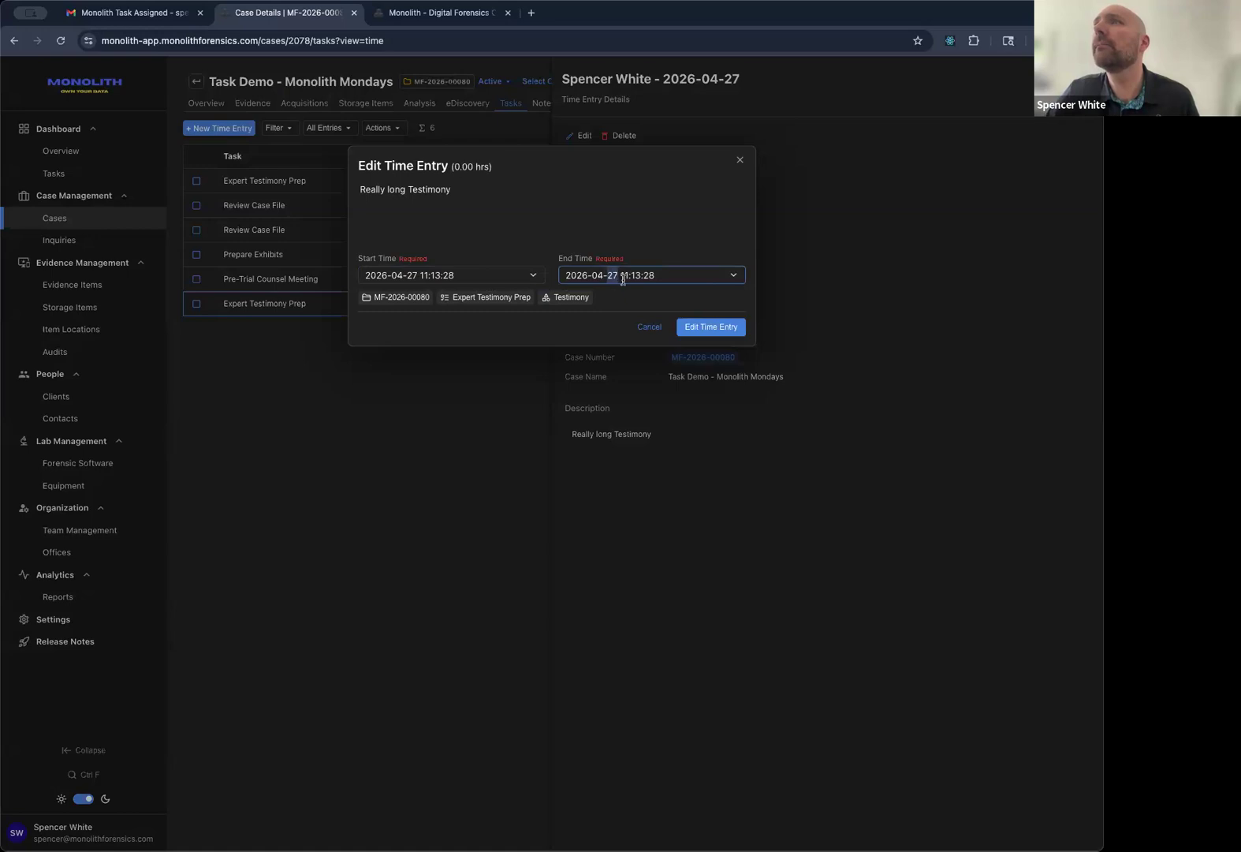
click(633, 281)
key(Up)
key(Up)
key(Up)
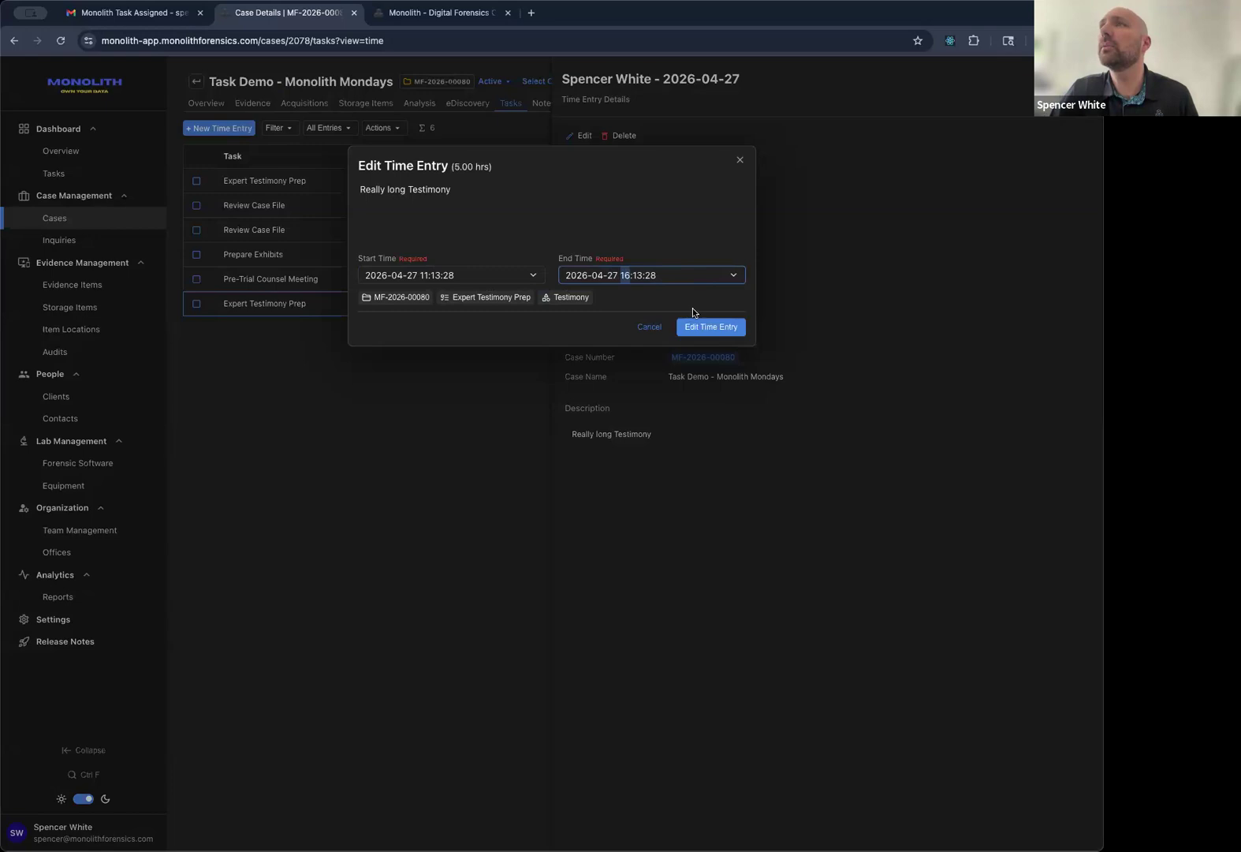
click(708, 327)
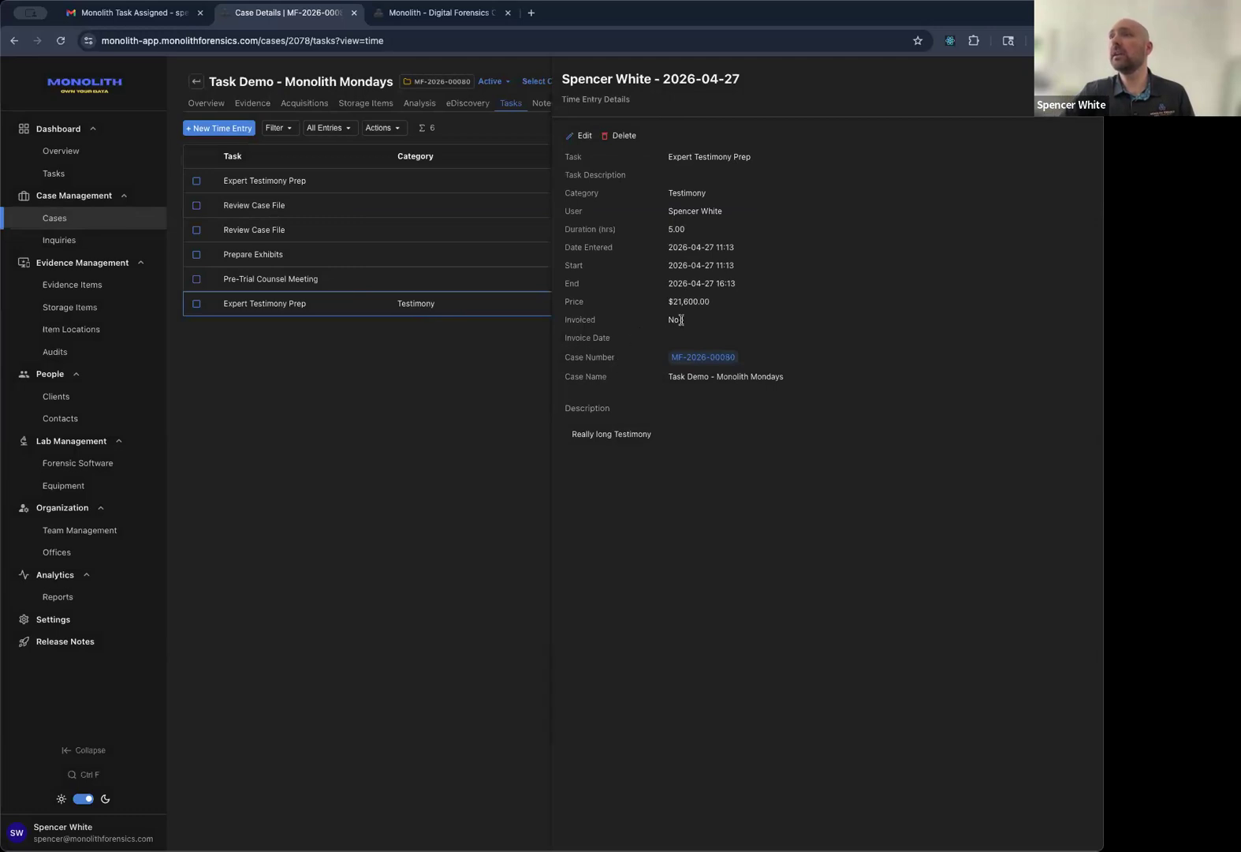
double_click(689, 306)
click(462, 380)
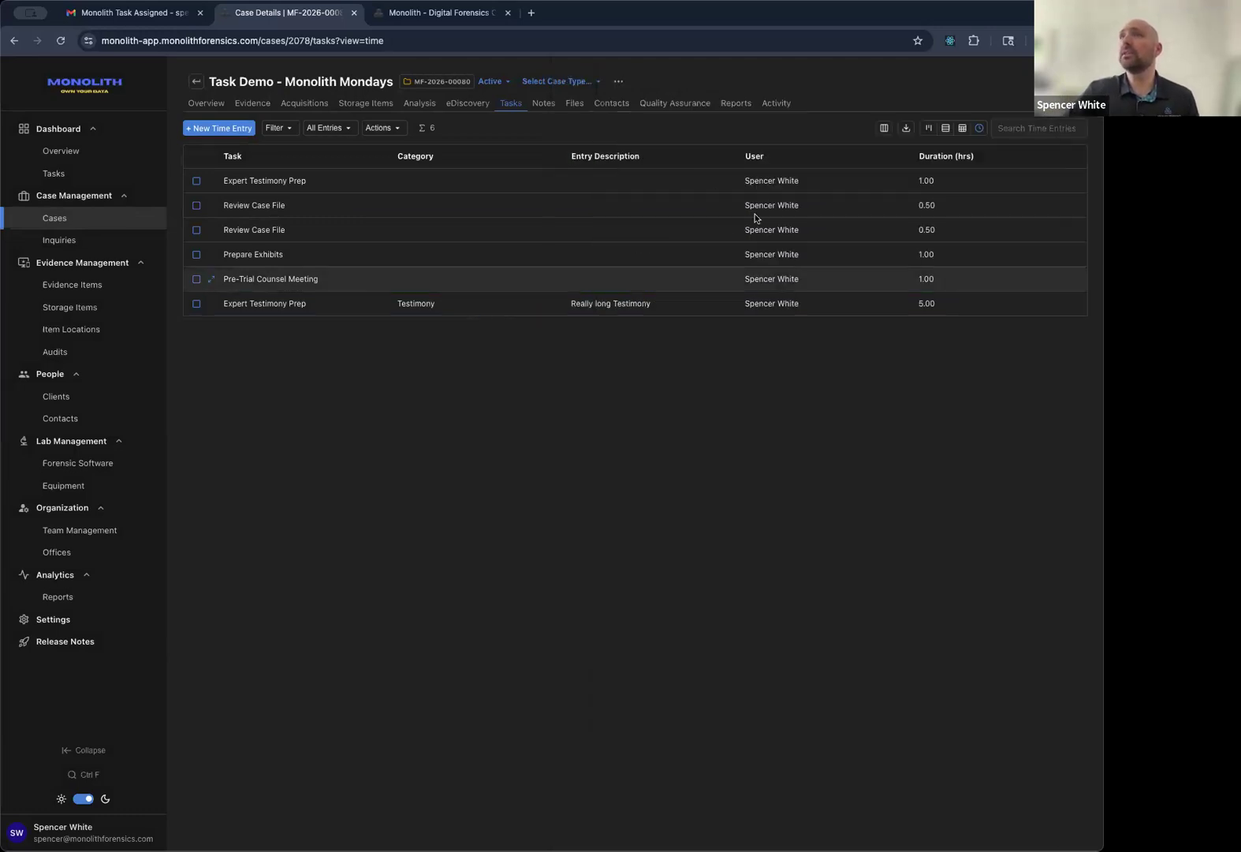
click(207, 306)
click(501, 408)
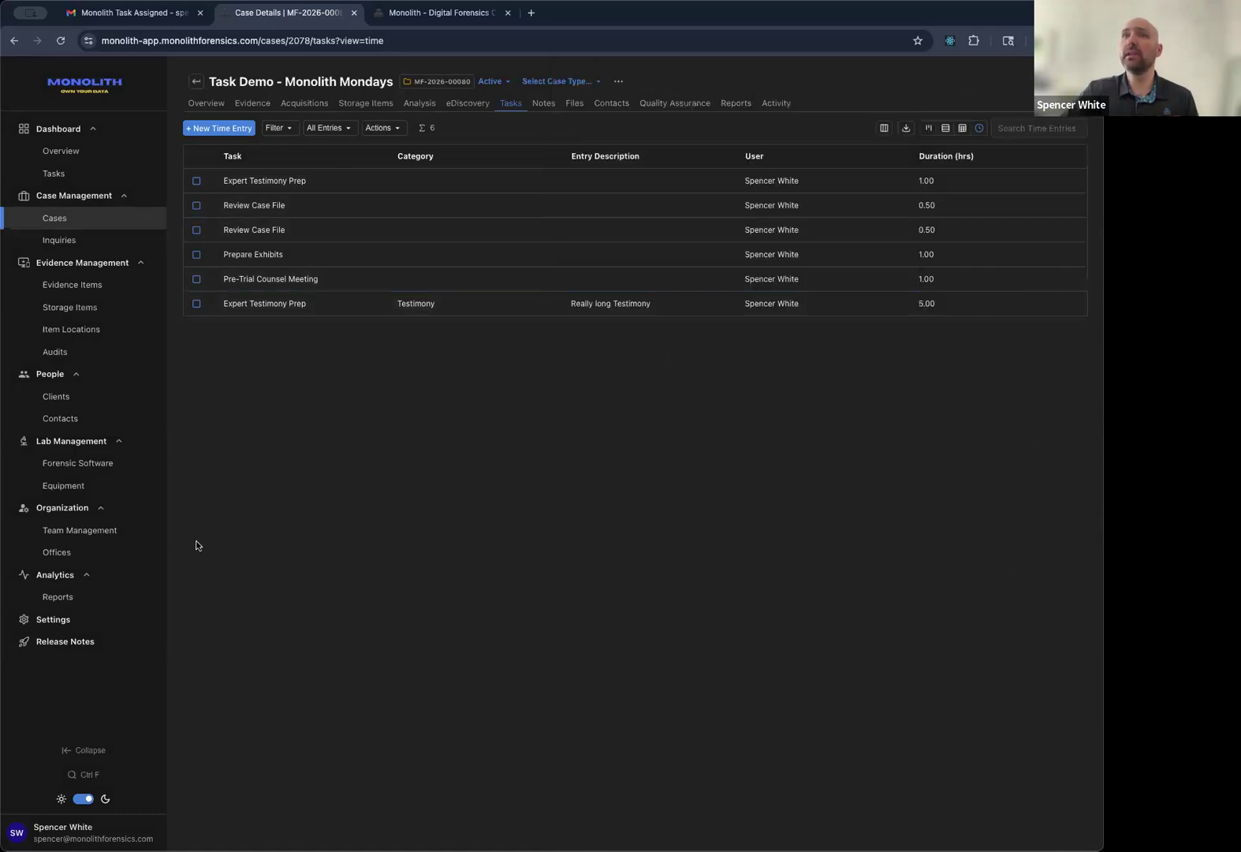
click(65, 536)
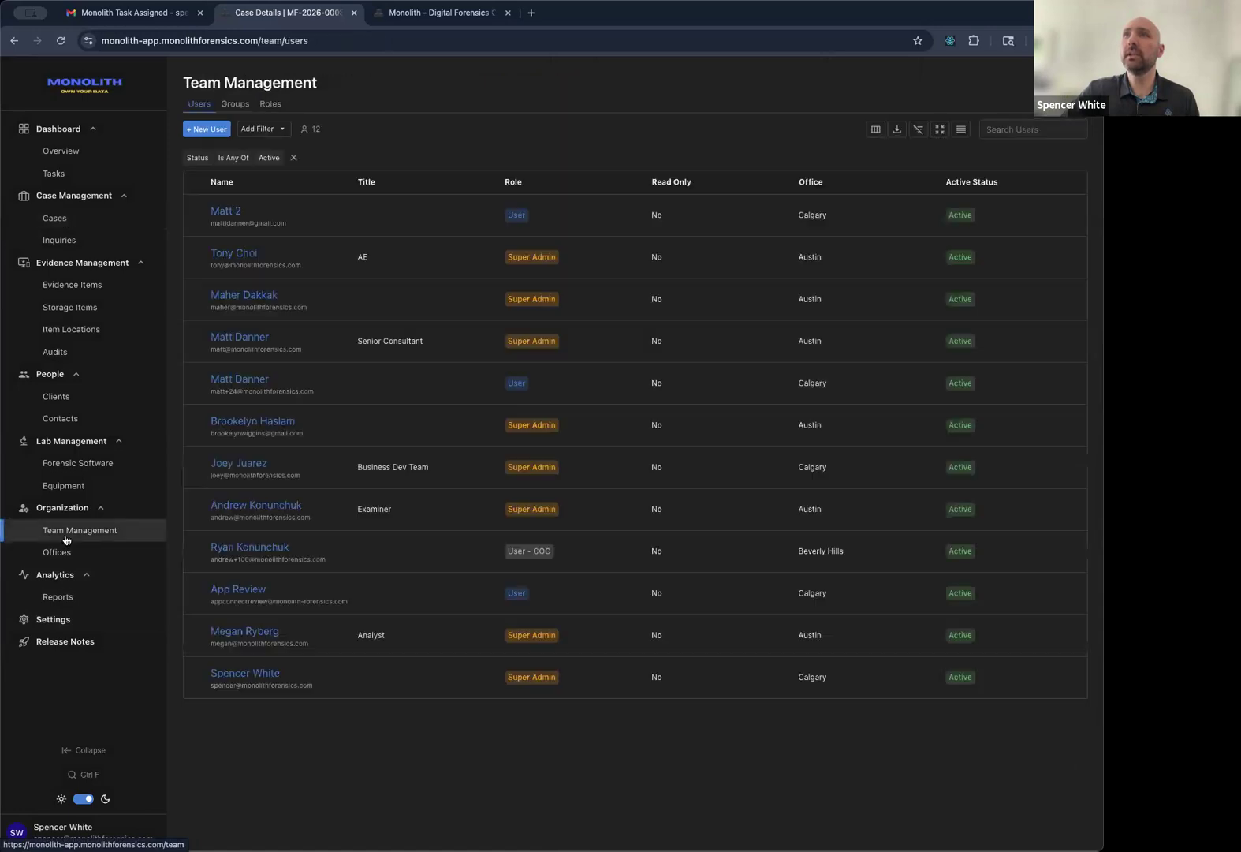
click(265, 673)
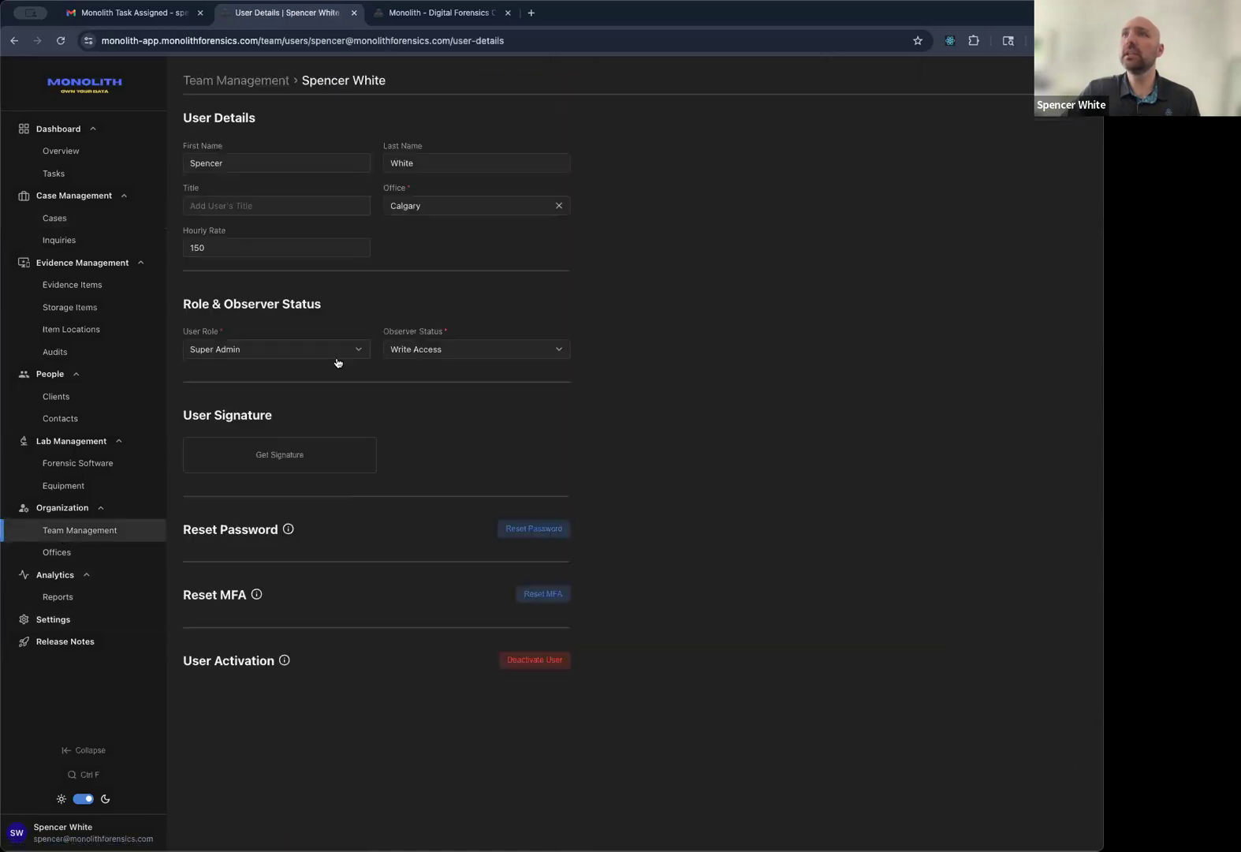
double_click(236, 247)
click(414, 283)
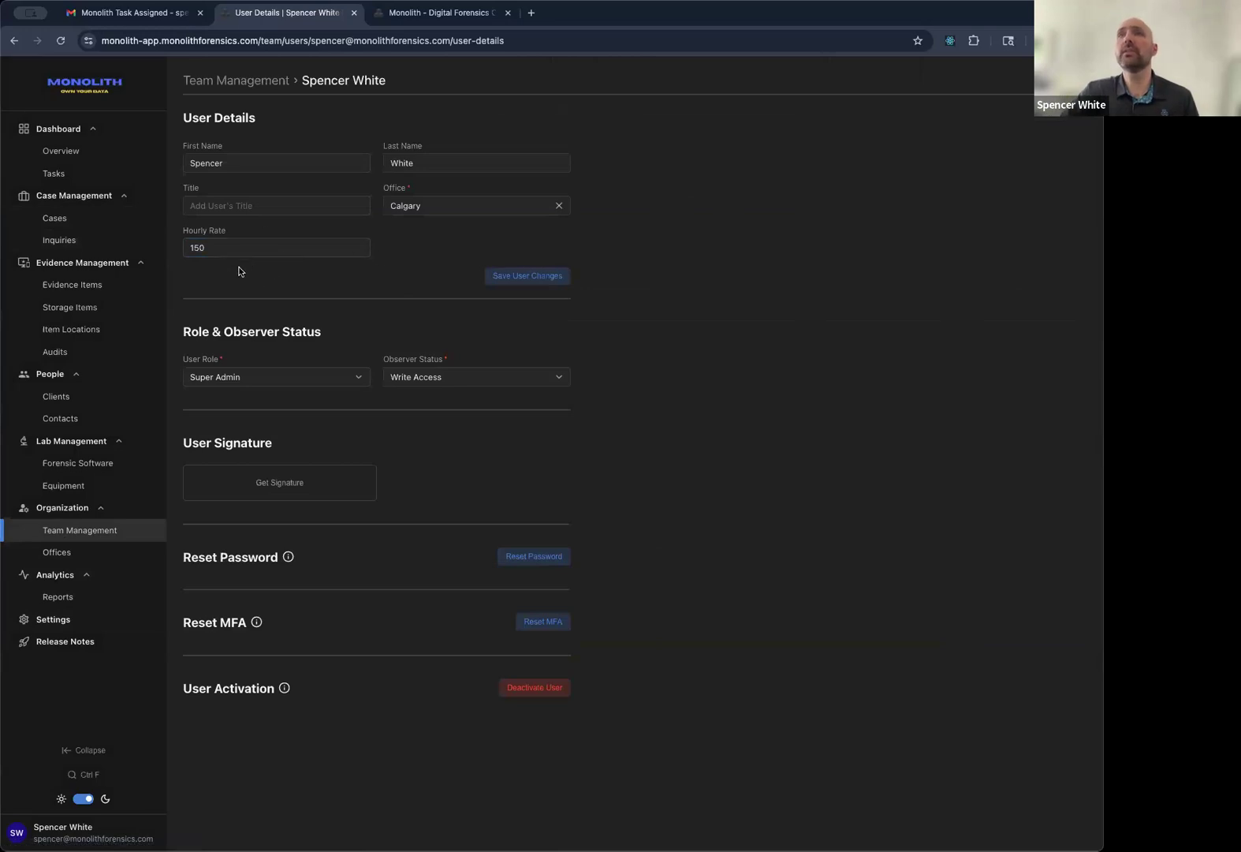
click(13, 41)
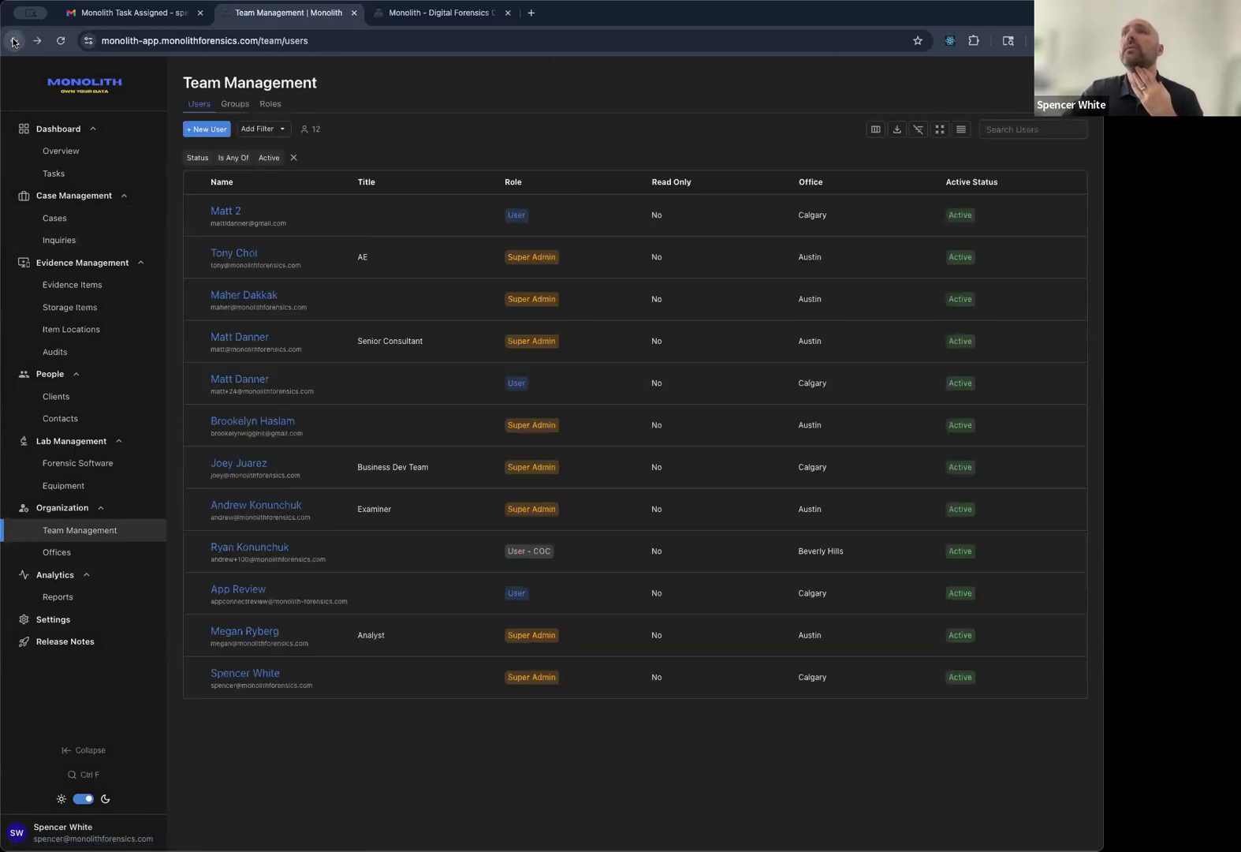
click(13, 41)
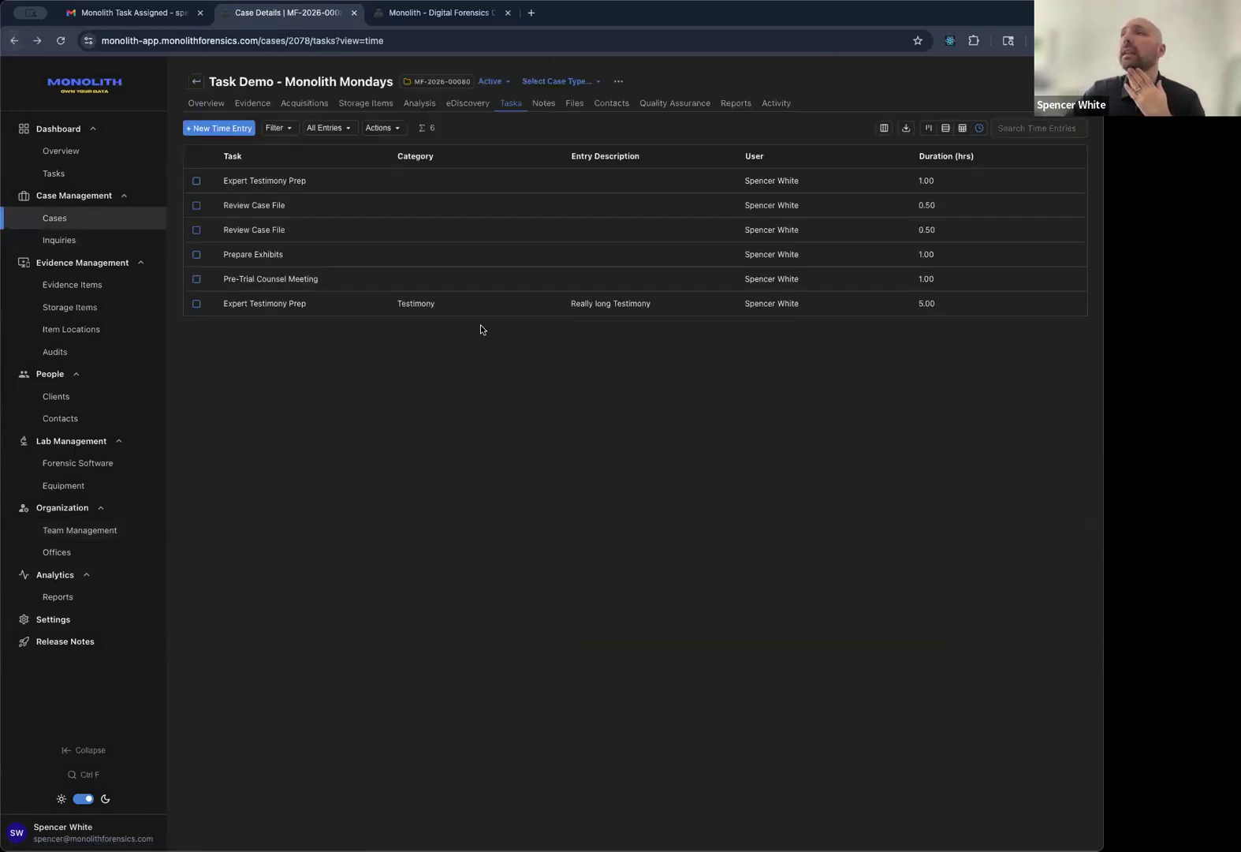
Preview the Pre-Trial Counsel Meeting details and briefly tick then untick Expert Testimony Prep.
click(211, 280)
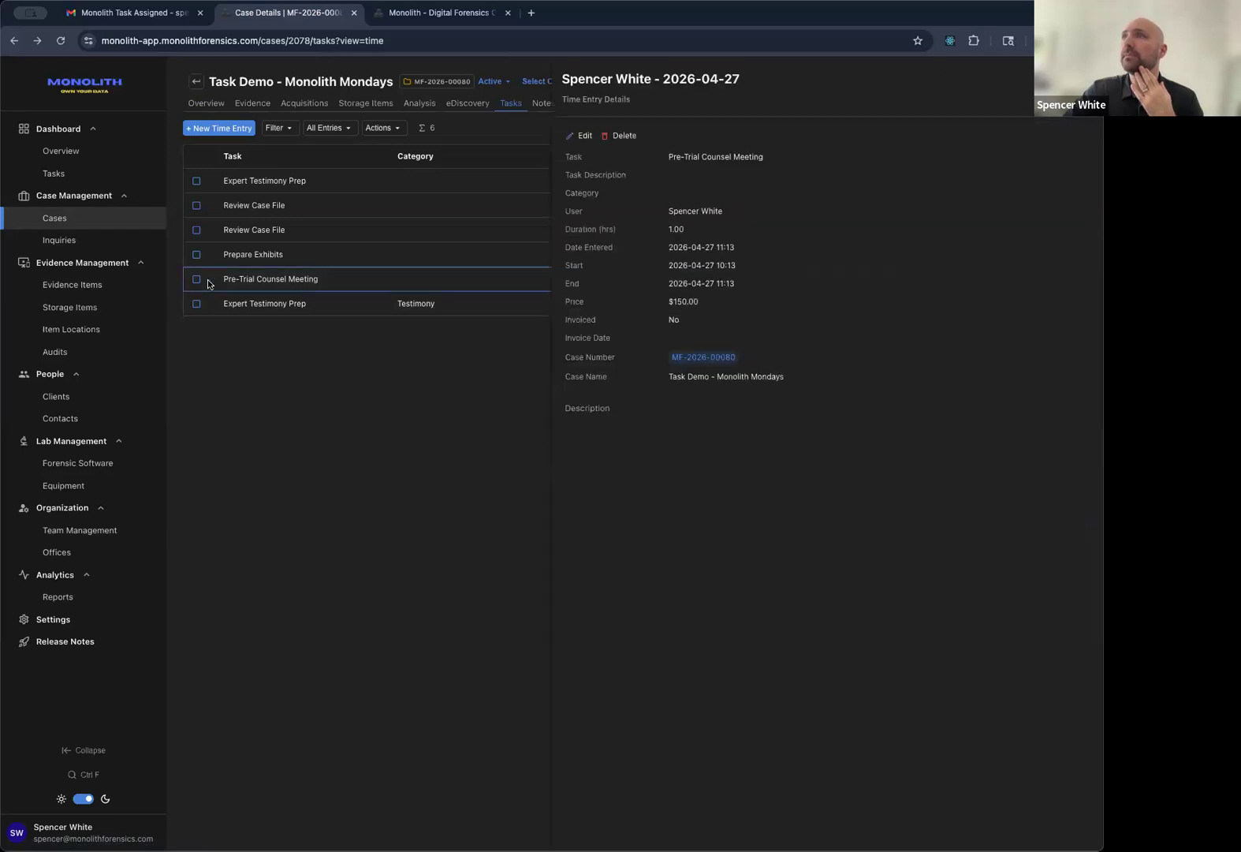
click(520, 354)
click(197, 180)
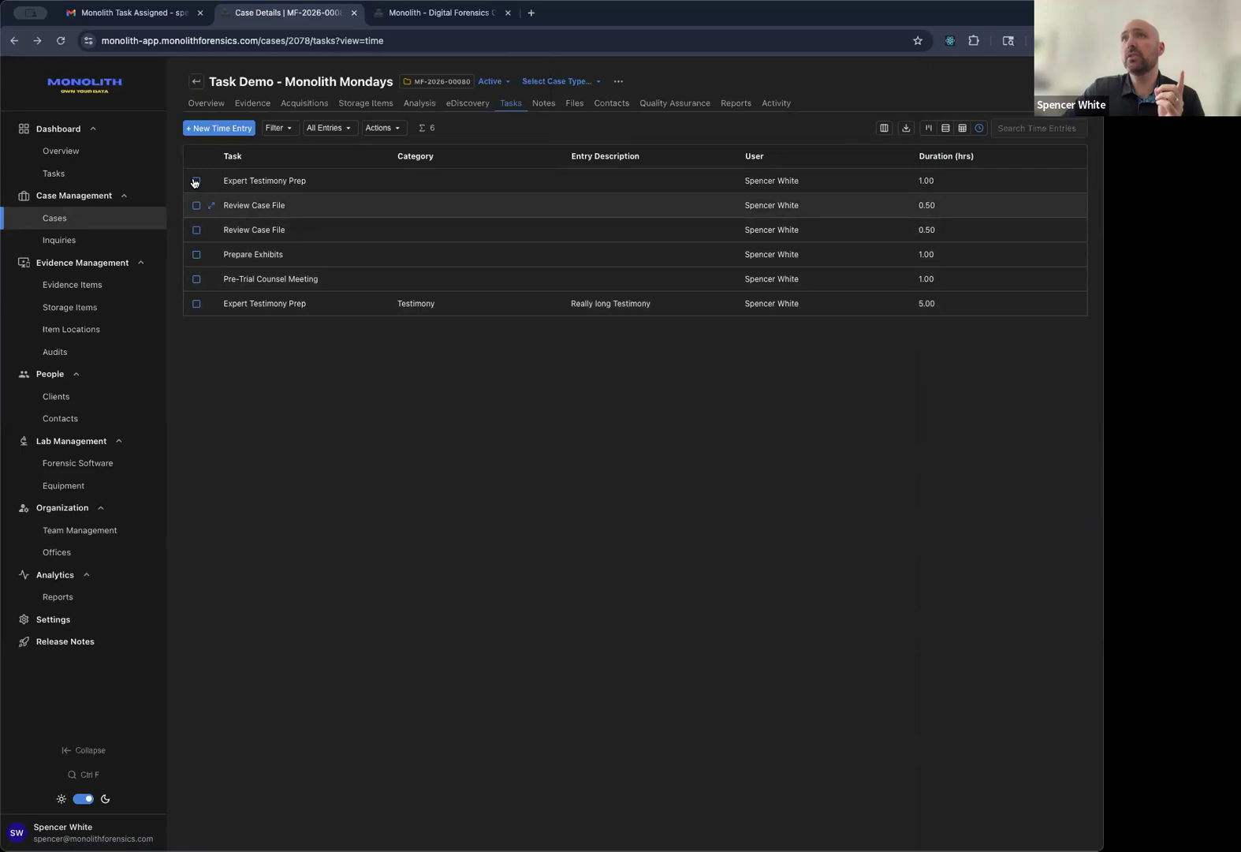
click(196, 183)
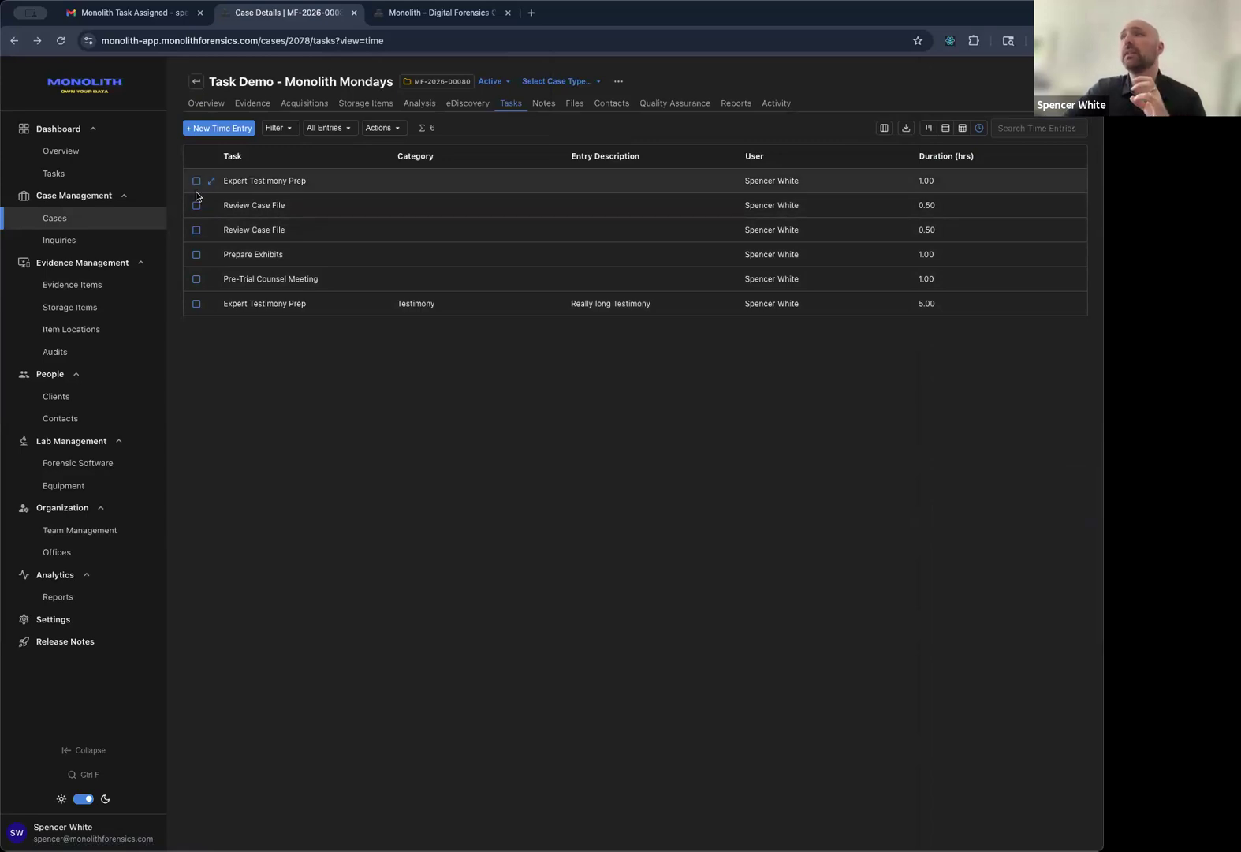
Invoice the Prepare Exhibits and Pre-Trial Counsel Meeting entries, then show tasks as a board.
click(196, 278)
click(196, 254)
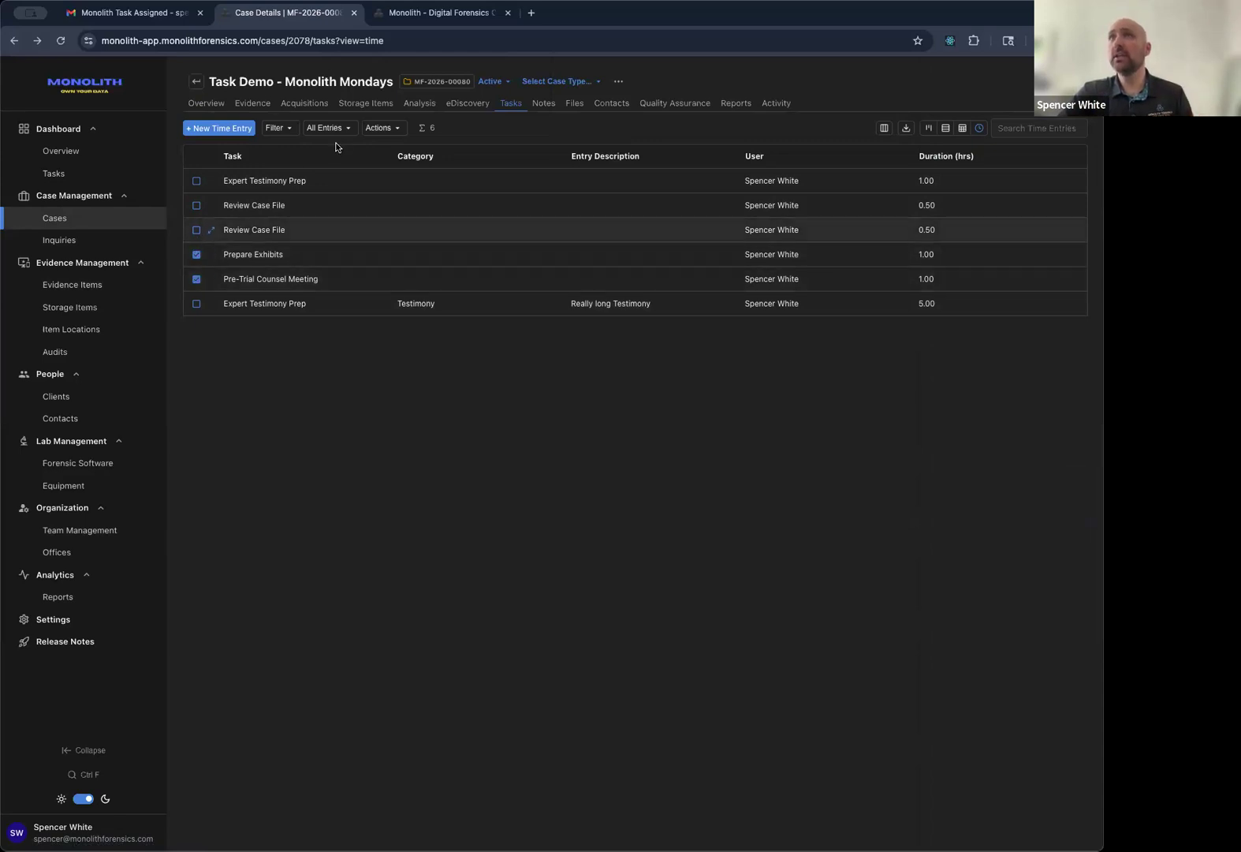
click(381, 127)
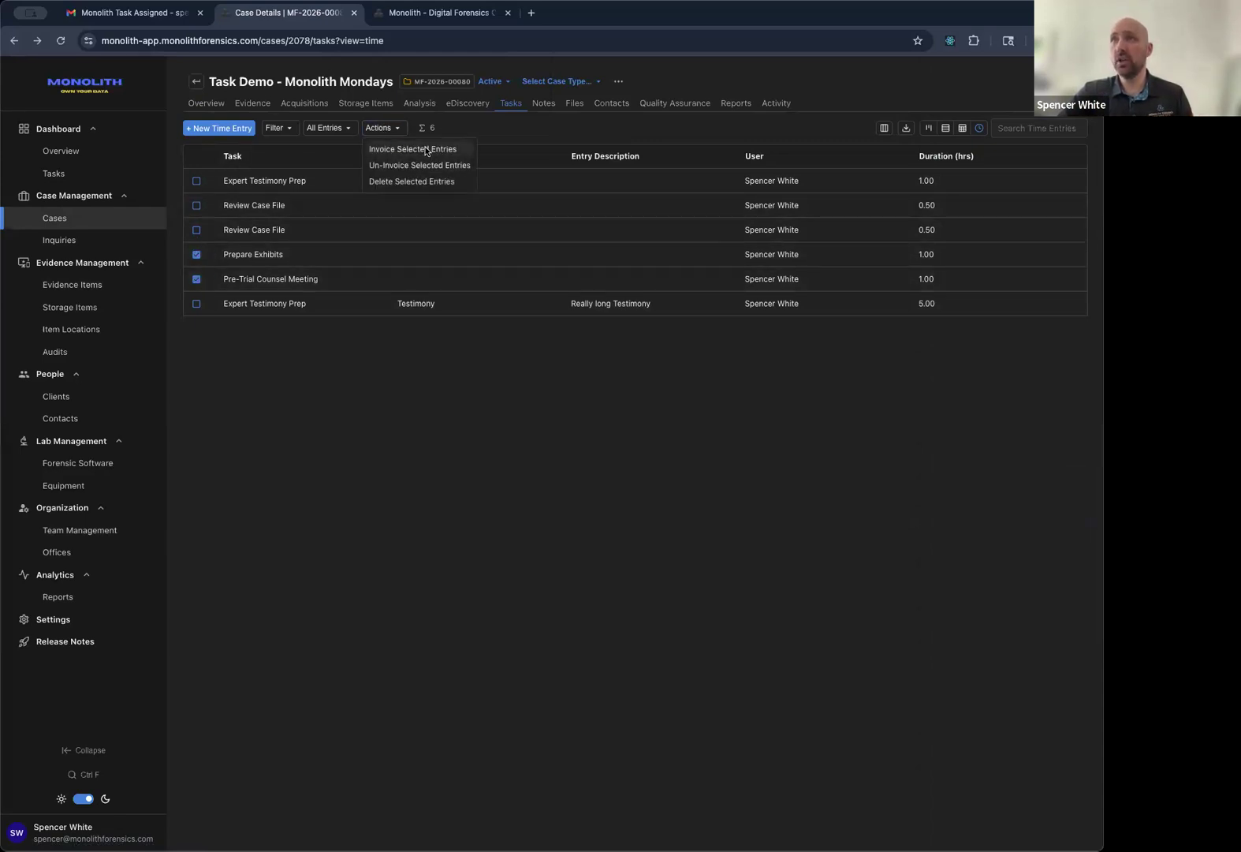
click(426, 150)
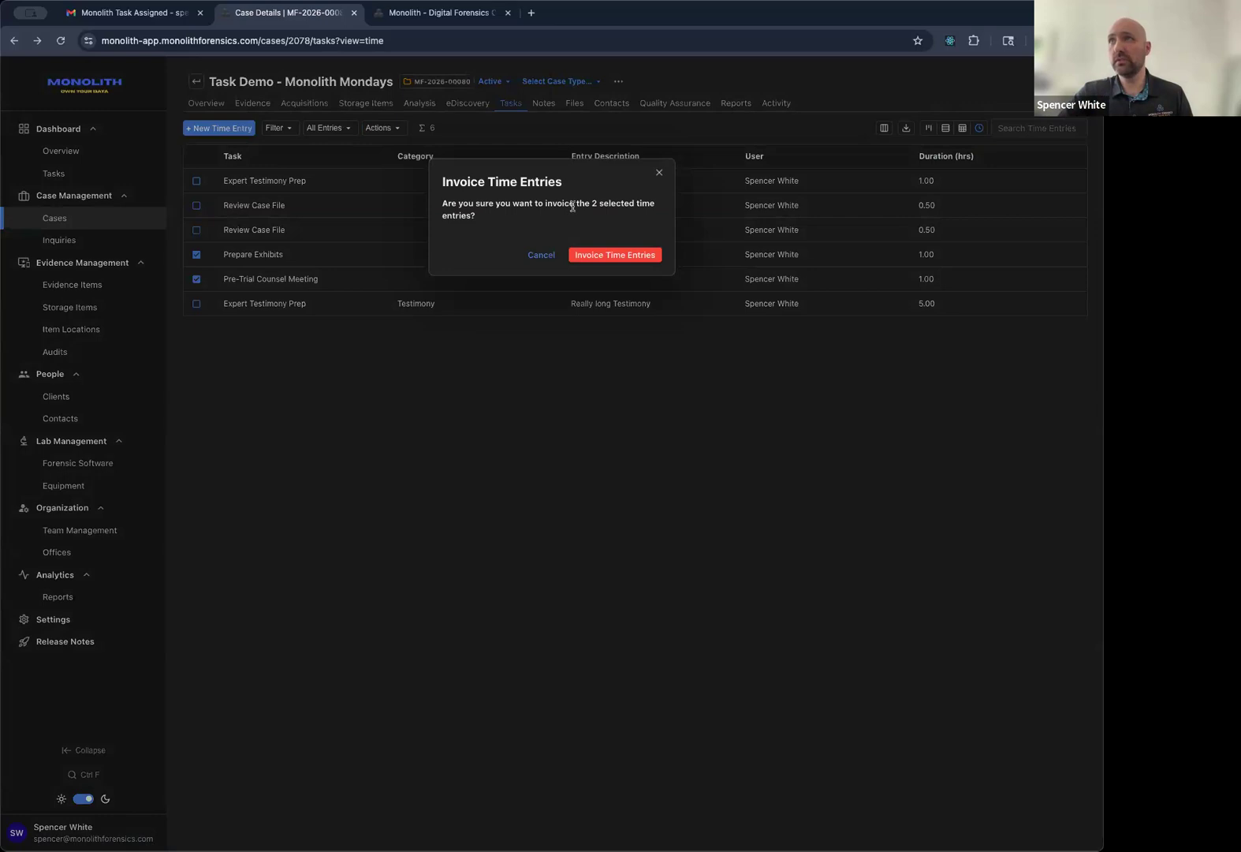
click(616, 257)
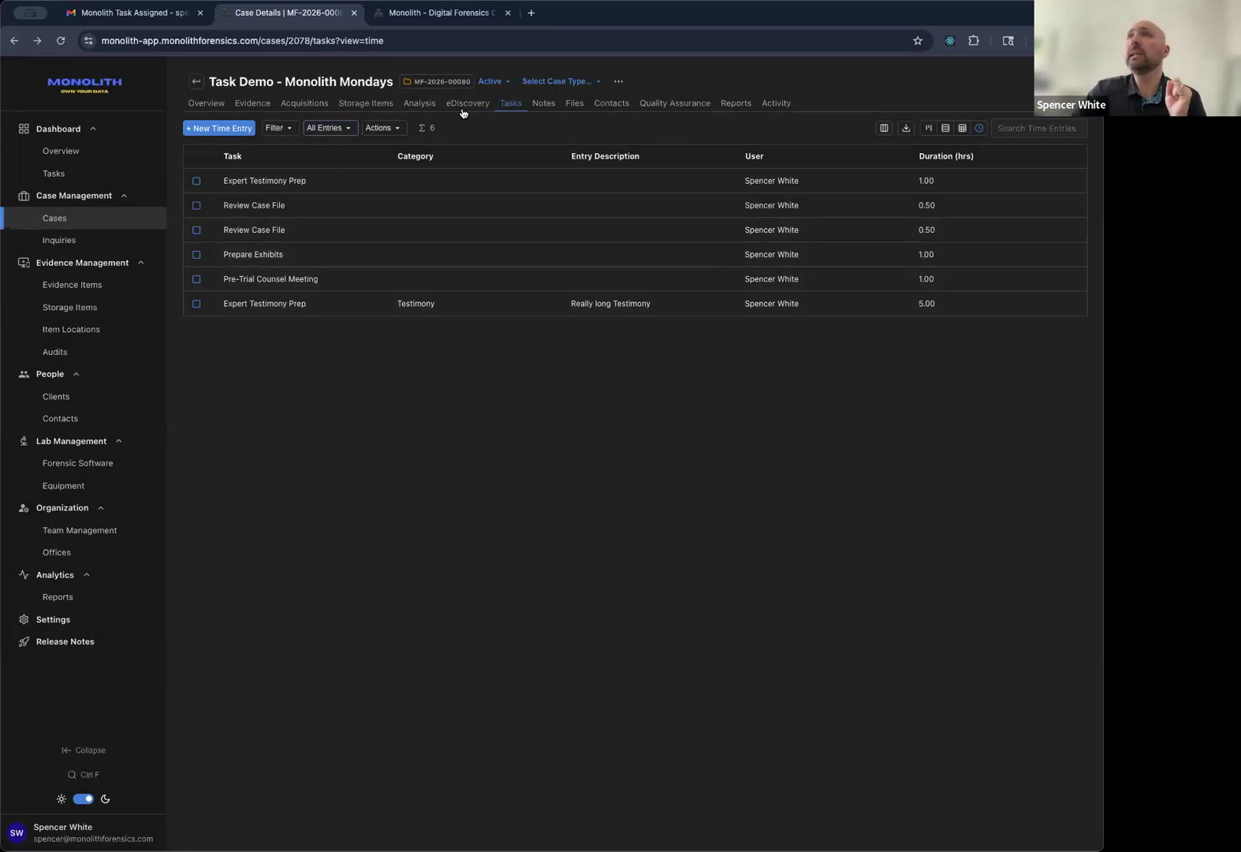
click(927, 129)
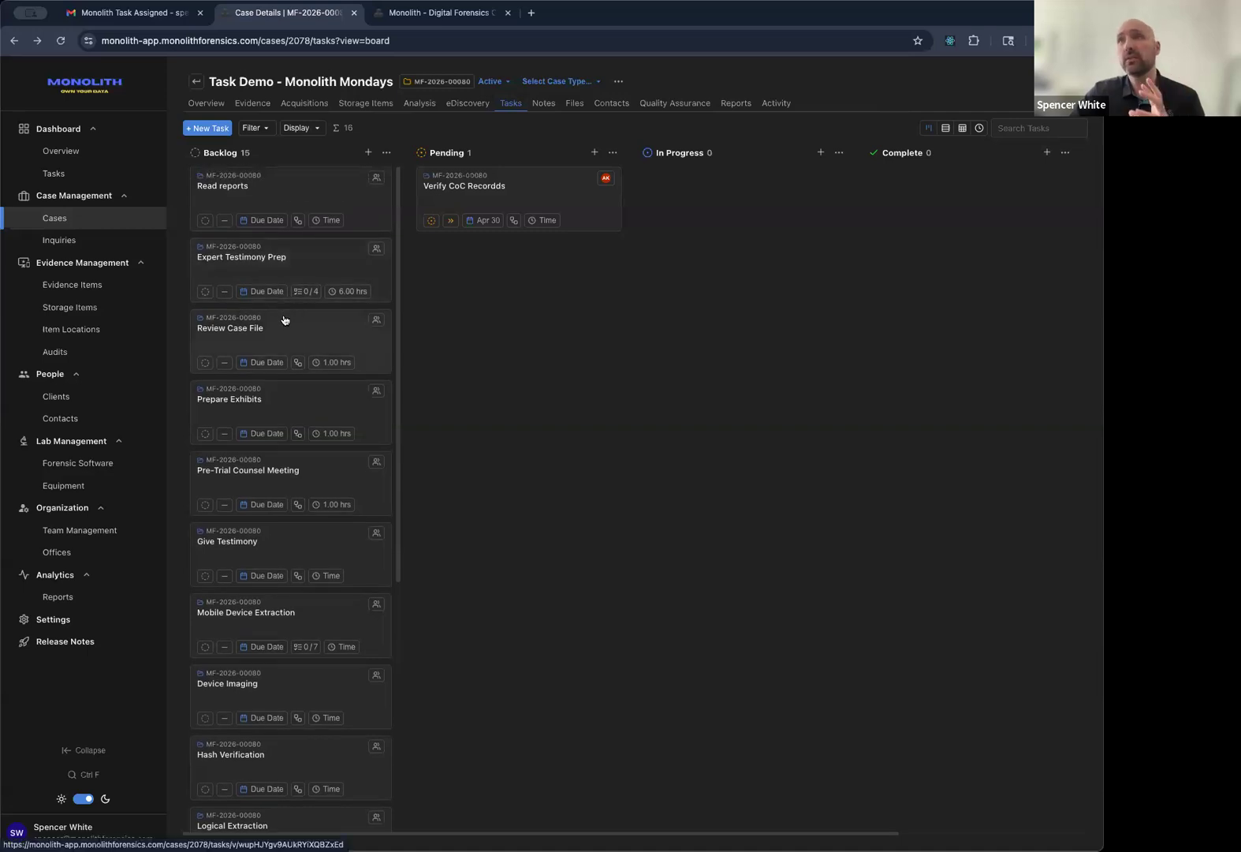
Move Expert Testimony Prep into Canceled on the board and archive it.
right_click(294, 263)
mouse_move(337, 352)
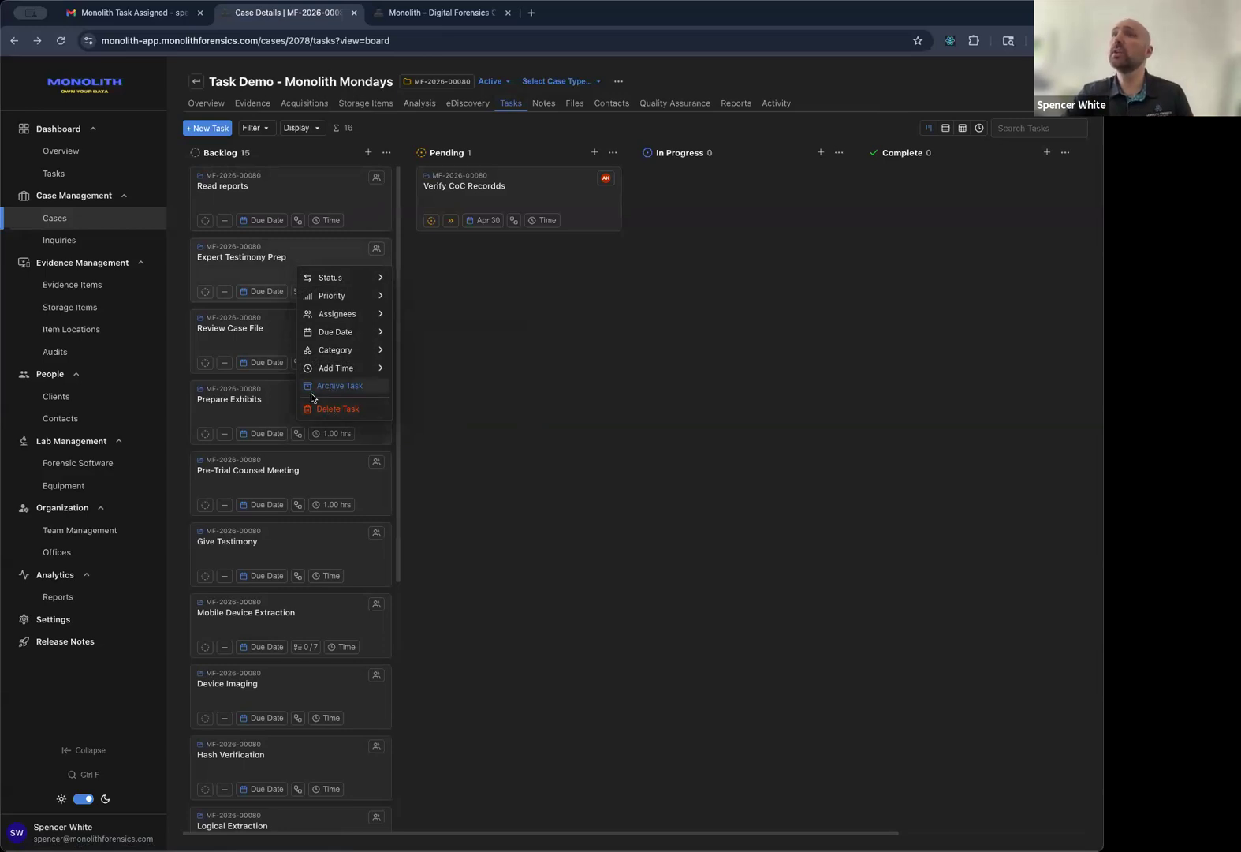
click(486, 349)
drag(1008, 206, 856, 194)
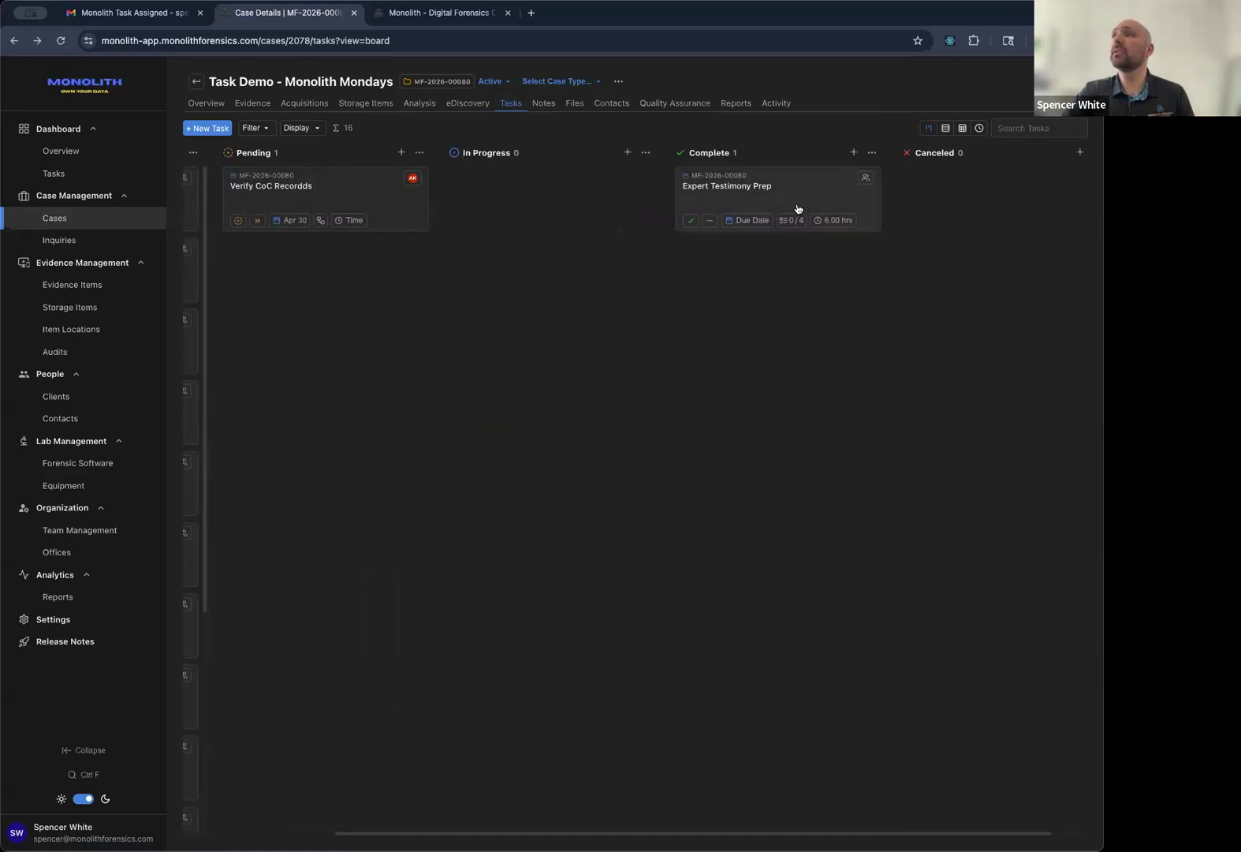
drag(714, 188, 897, 184)
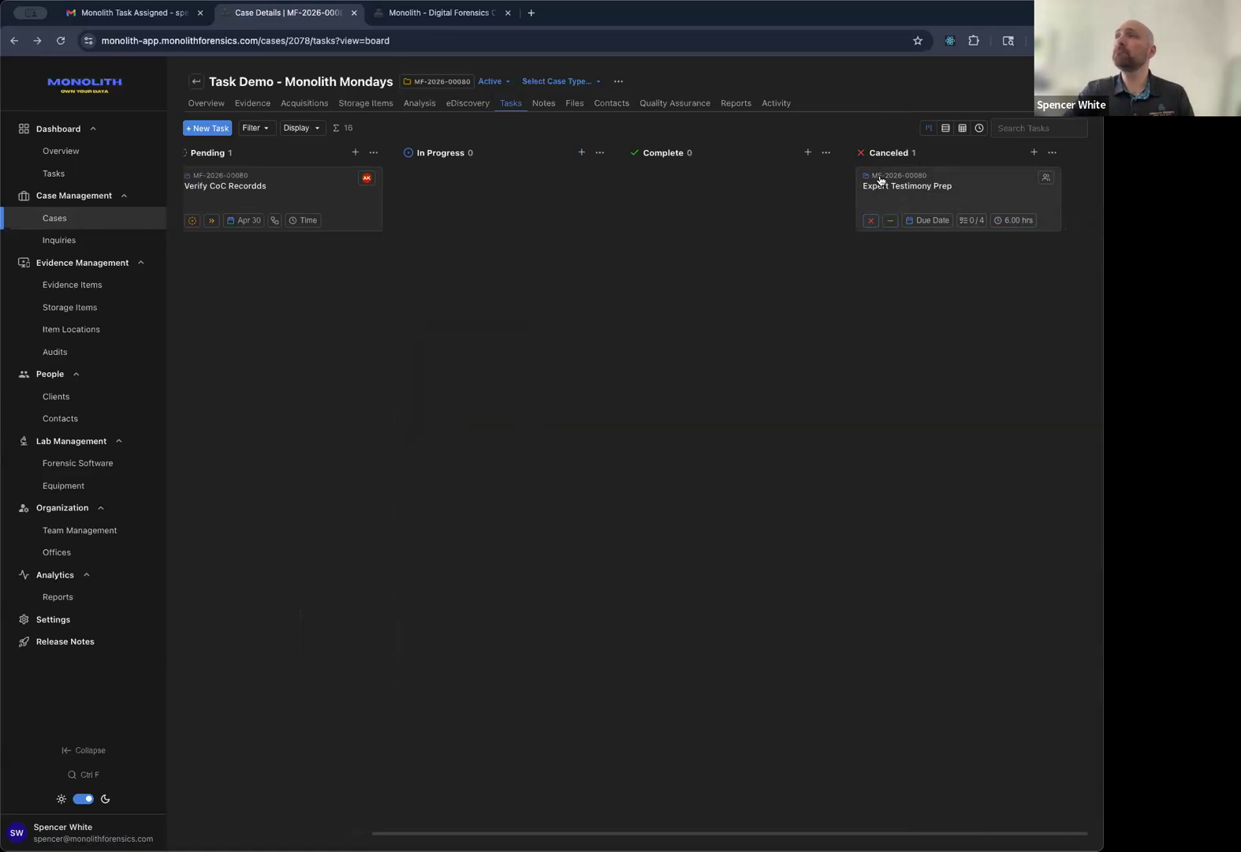
right_click(911, 197)
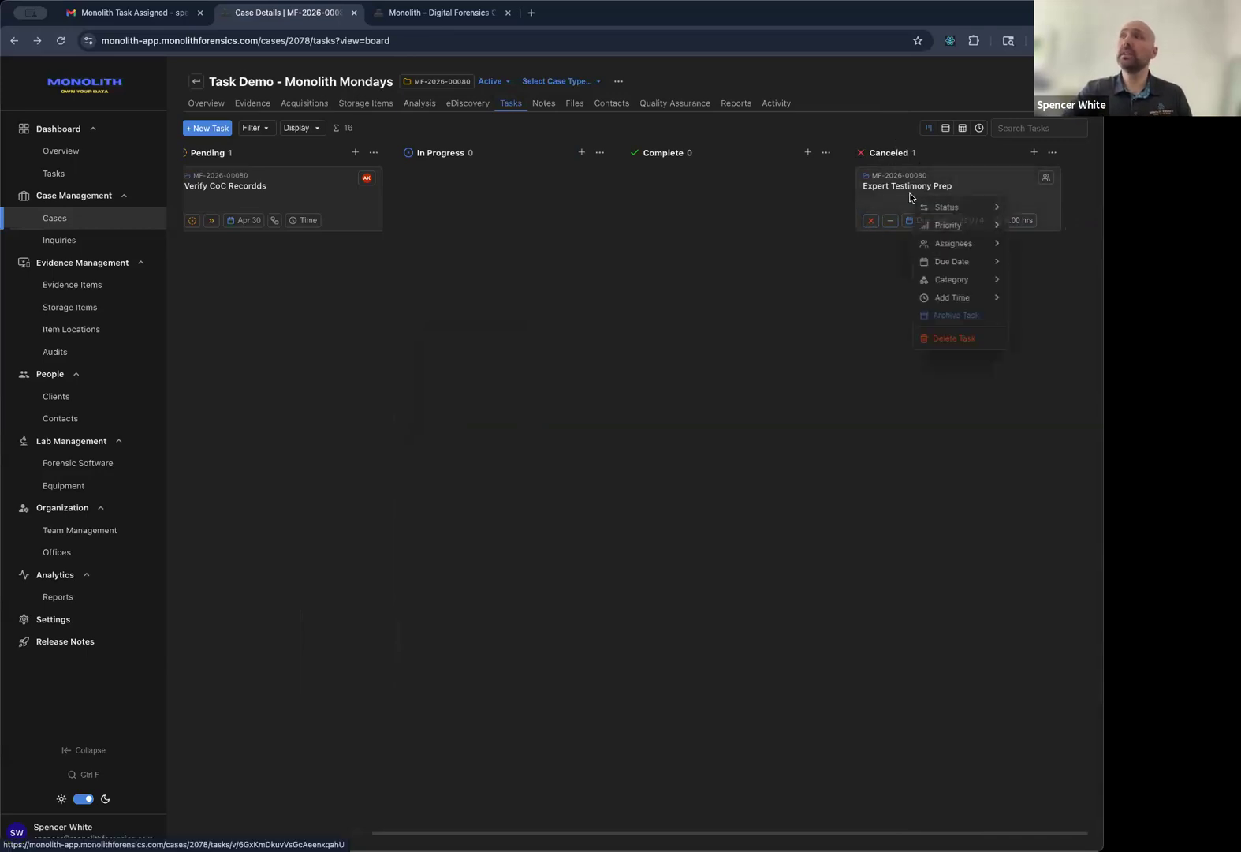
click(955, 314)
Scroll the board back left and switch to the time entries view.
scroll(593, 183, left, 3)
scroll(354, 268, left, 3)
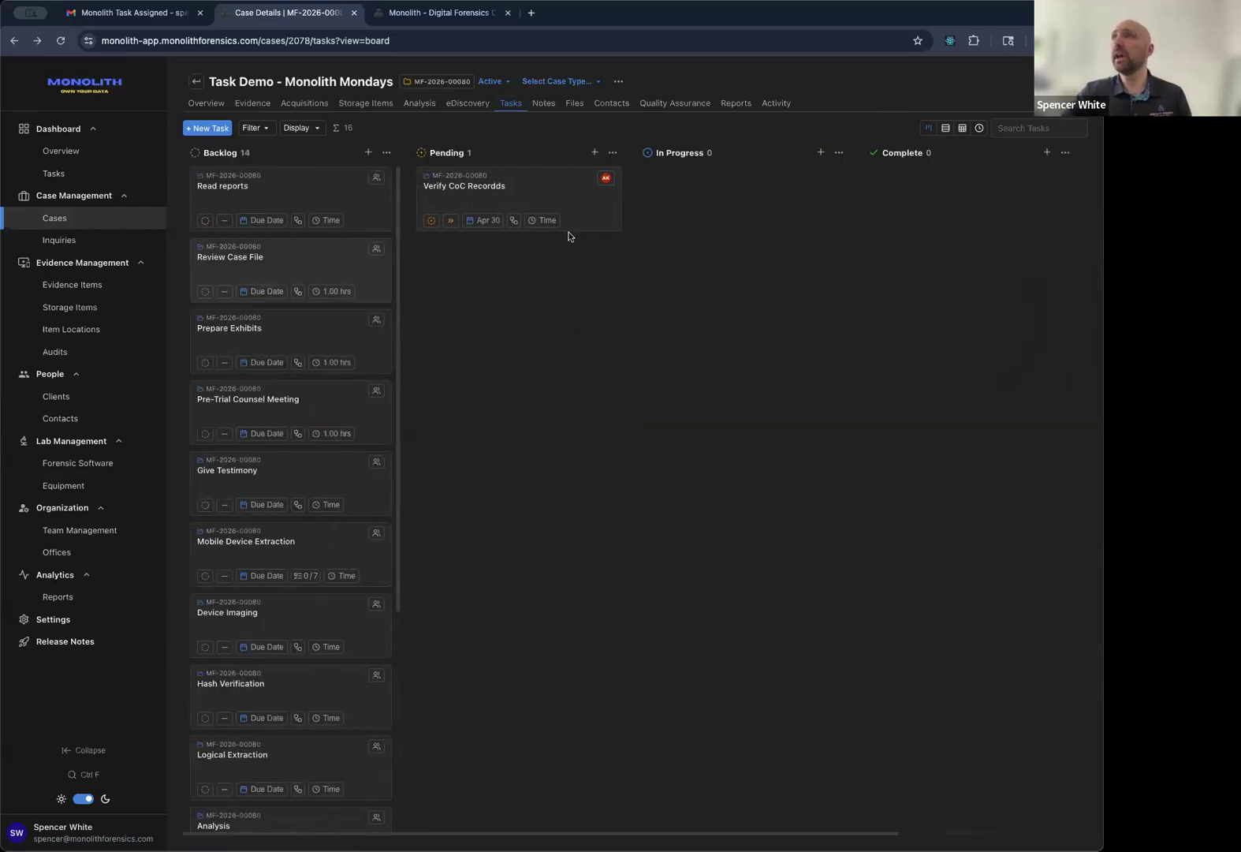
click(980, 129)
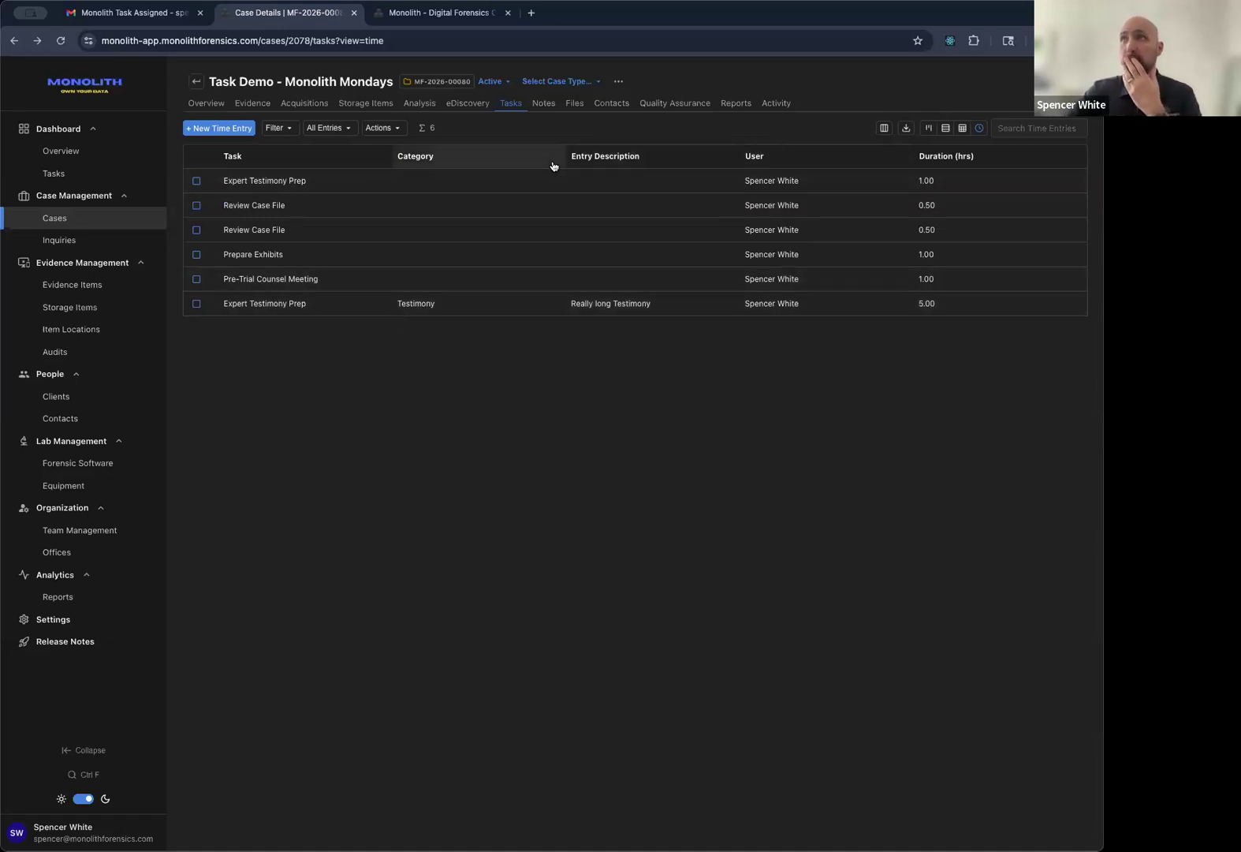
Check the Backlog column on the task board, return to time entries, then open Reports.
click(929, 128)
scroll(331, 399, down, 4)
scroll(340, 403, down, 5)
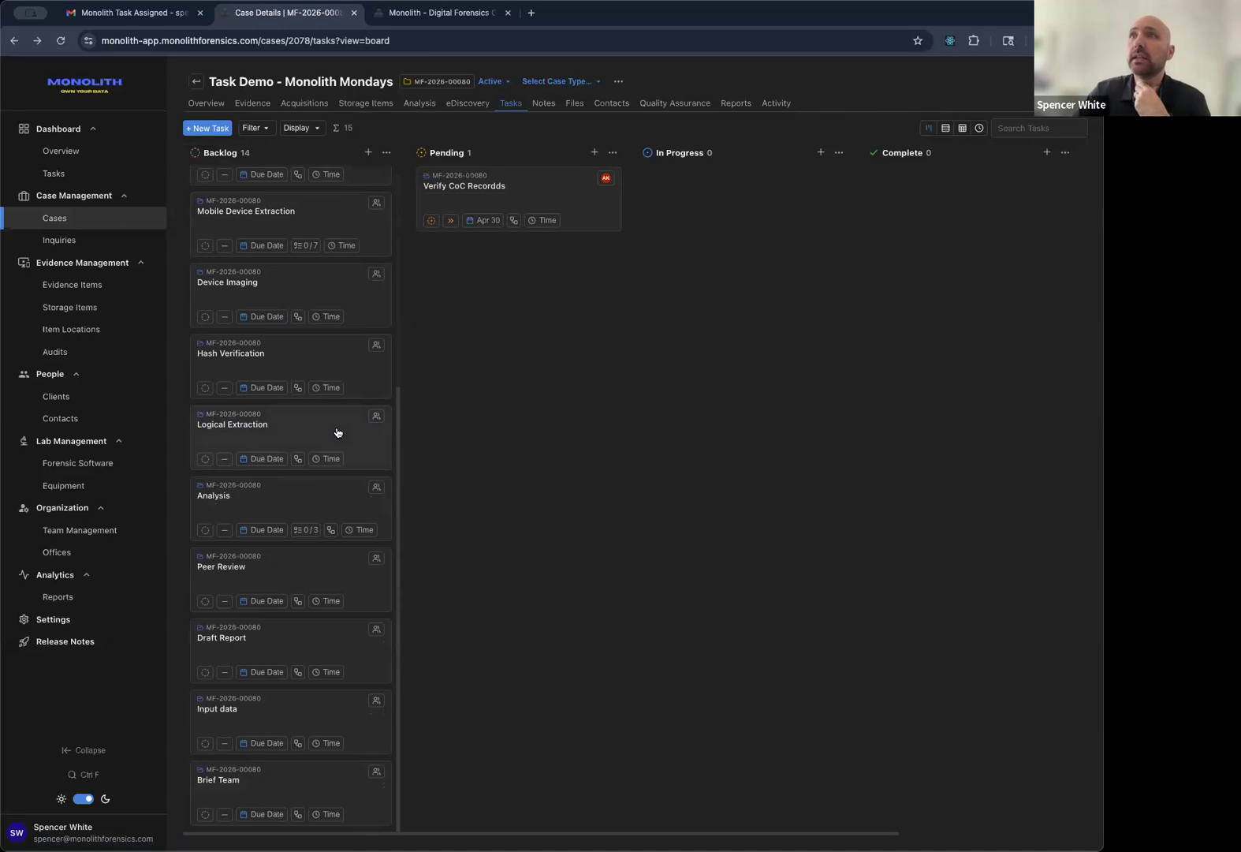
scroll(335, 438, up, 10)
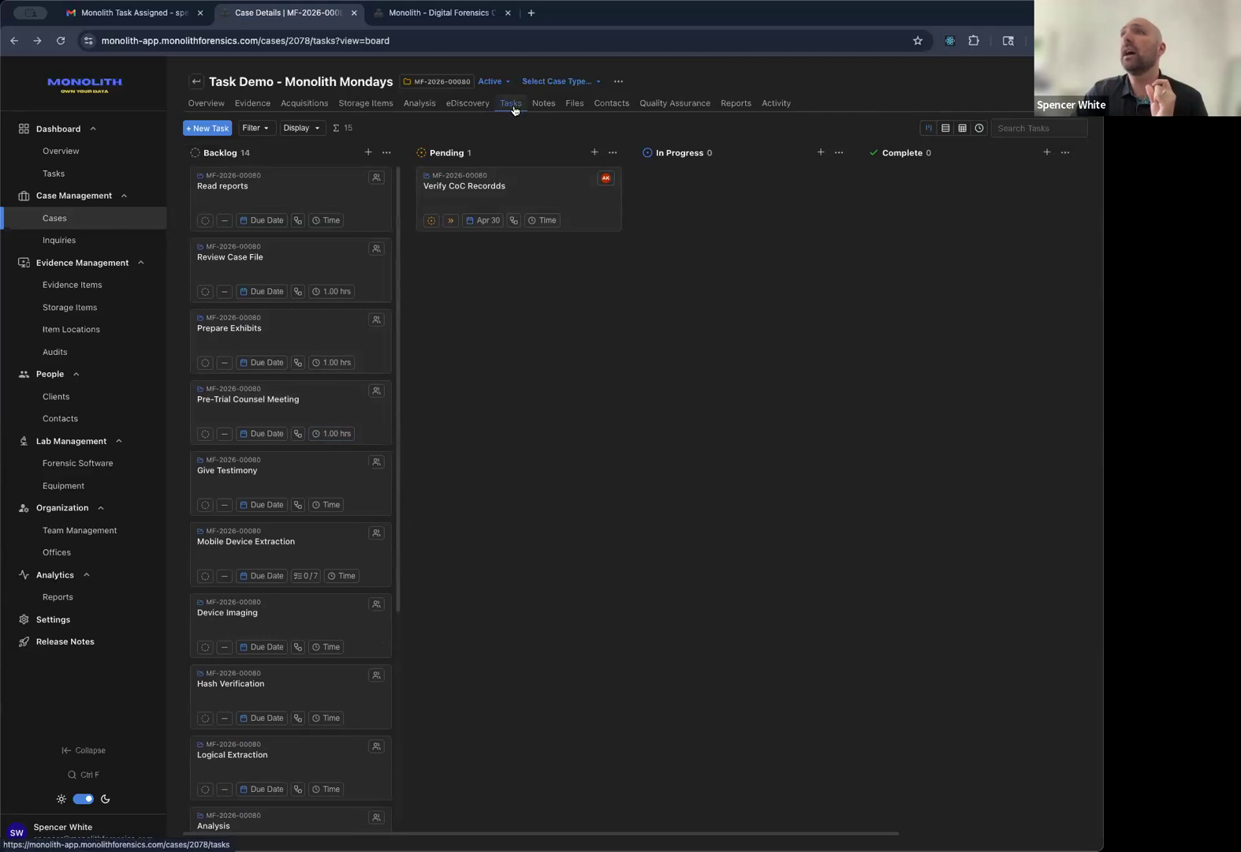
click(980, 128)
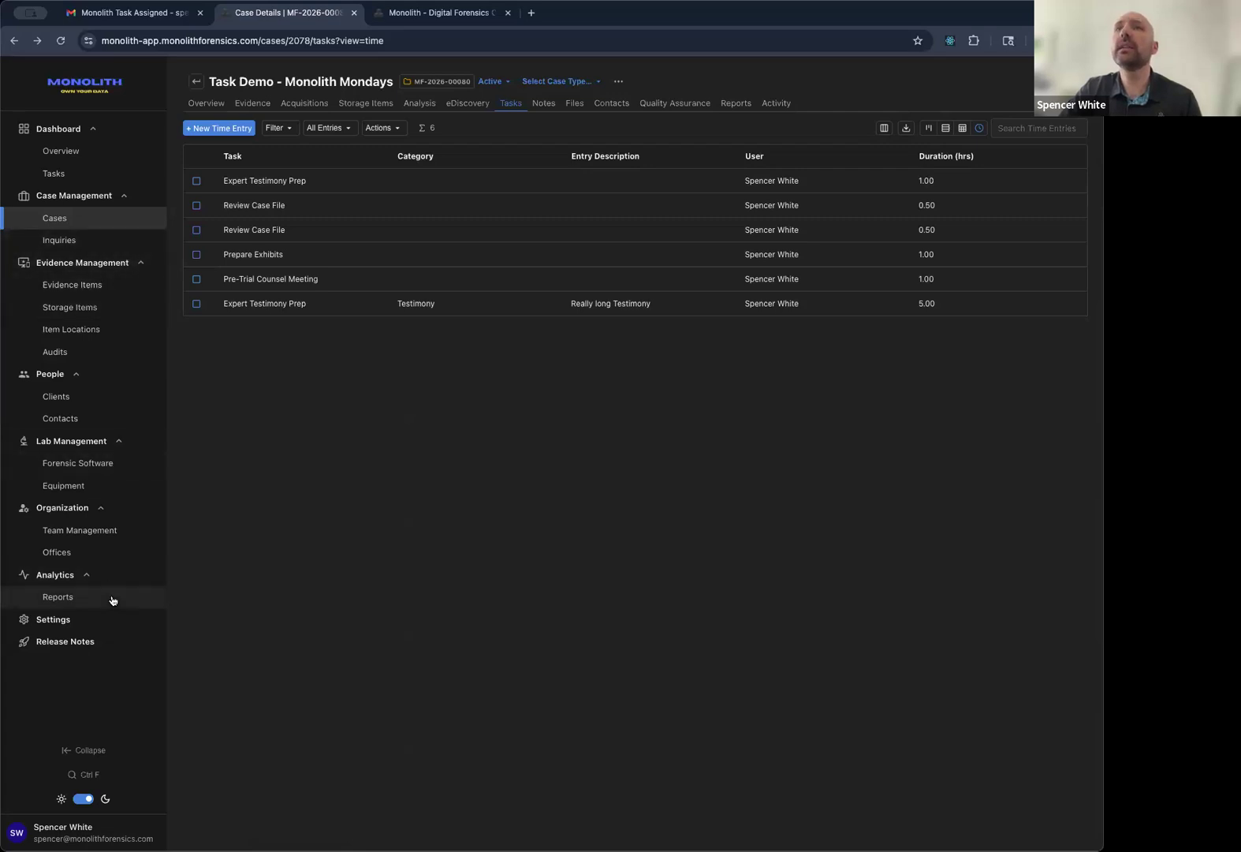
click(732, 105)
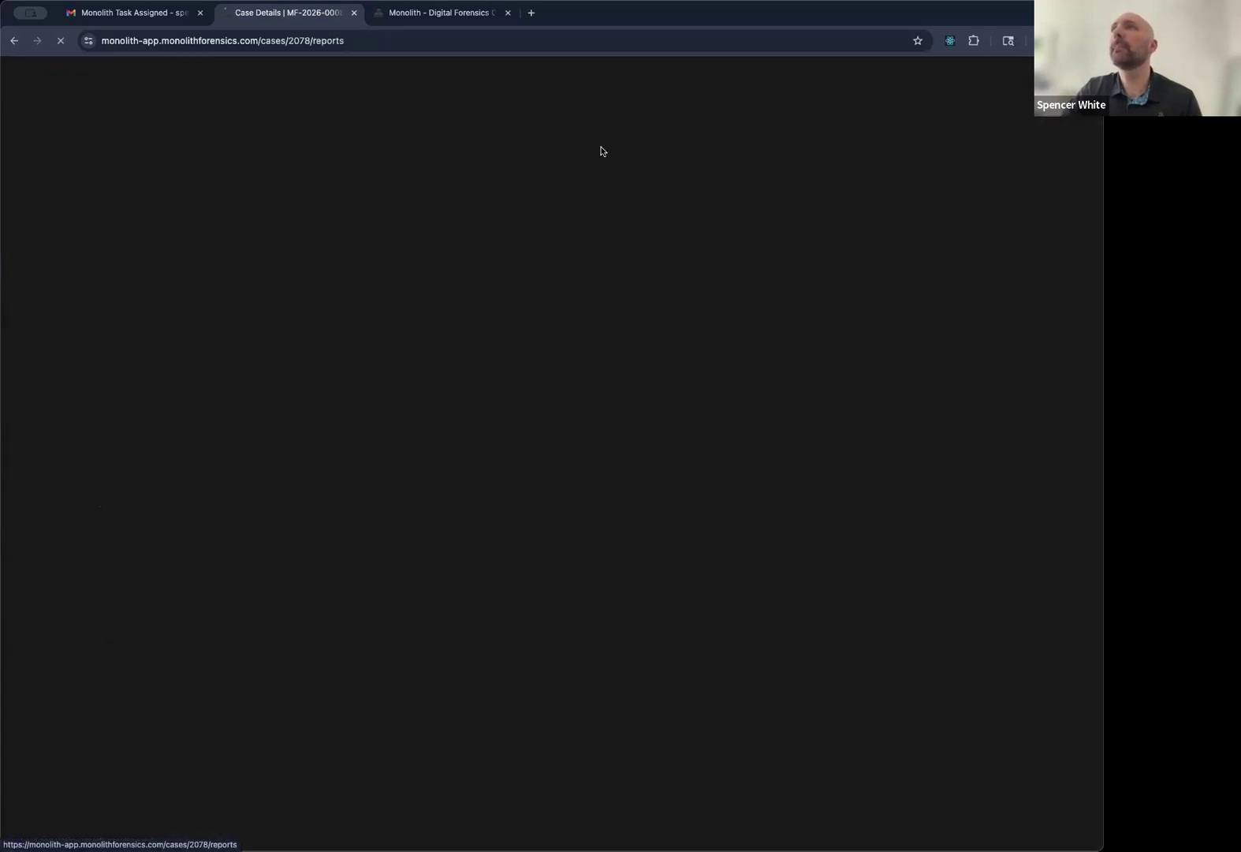
Enter the account e-mail and continue with single sign-on.
click(487, 364)
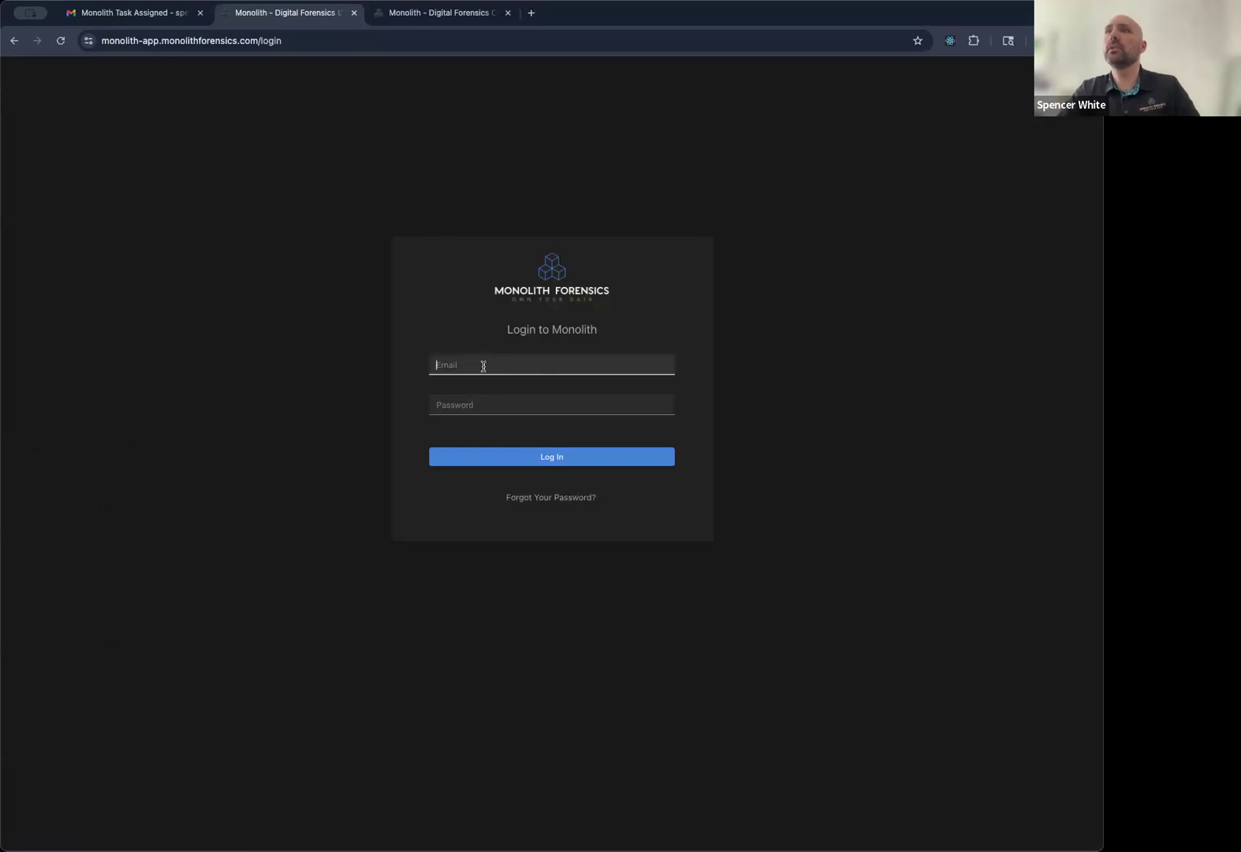
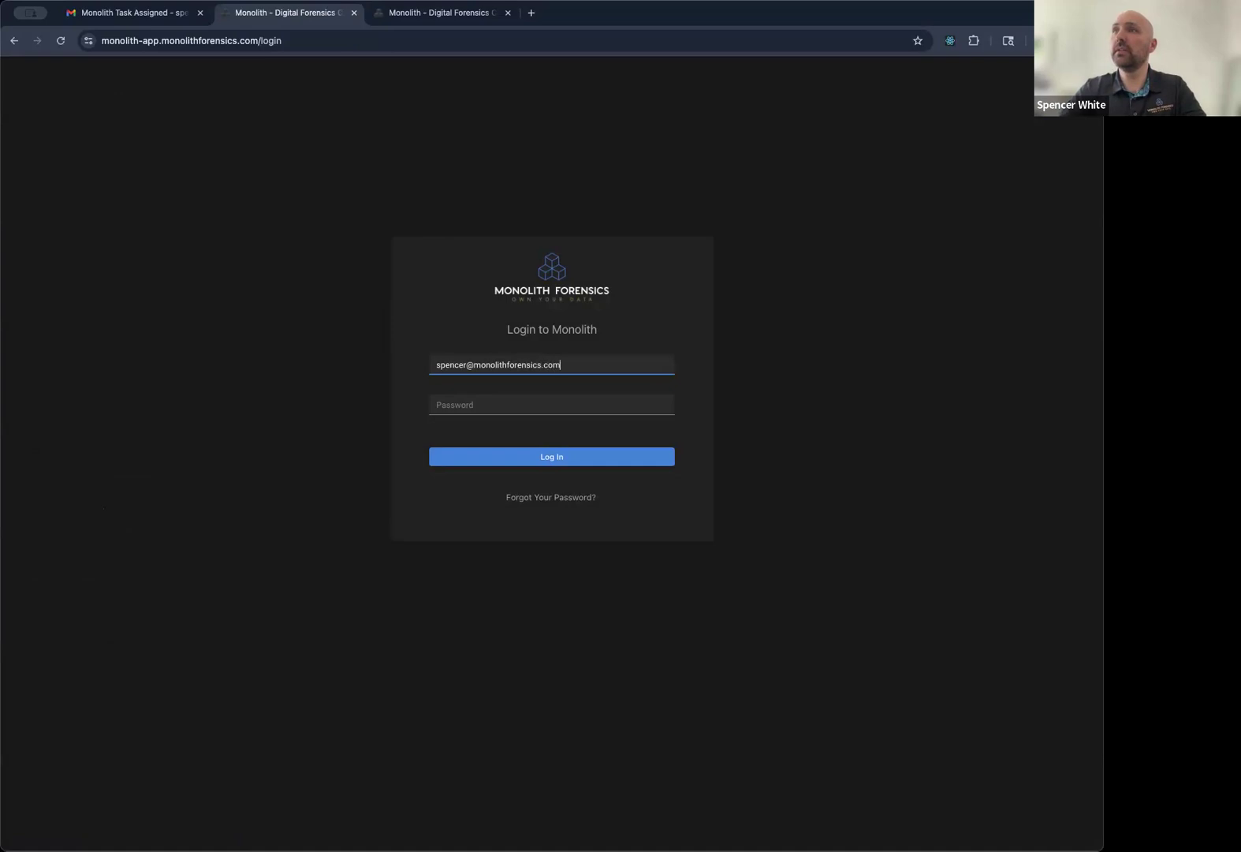
key(Tab)
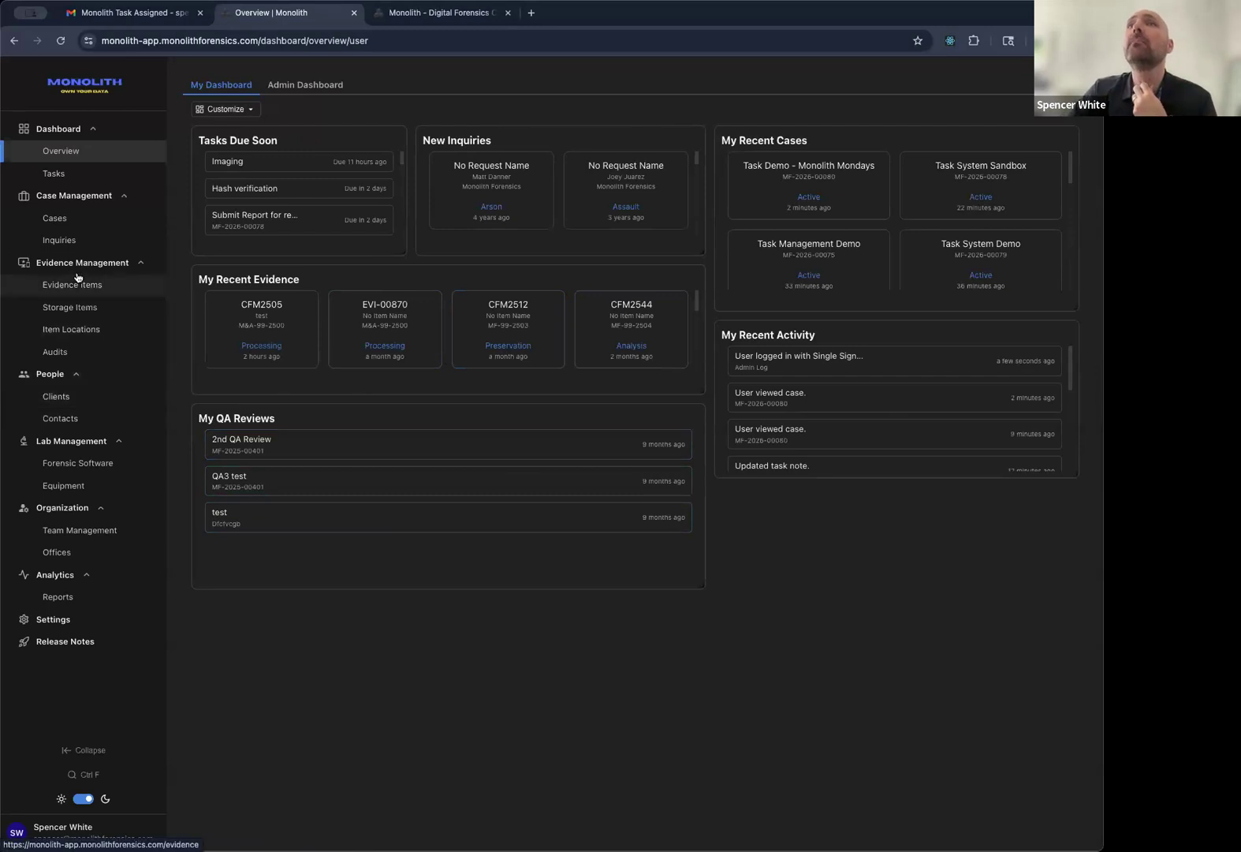
From Cases, open MF-2026-00078 (Task System Sandbox) and view its Reports tab.
click(54, 219)
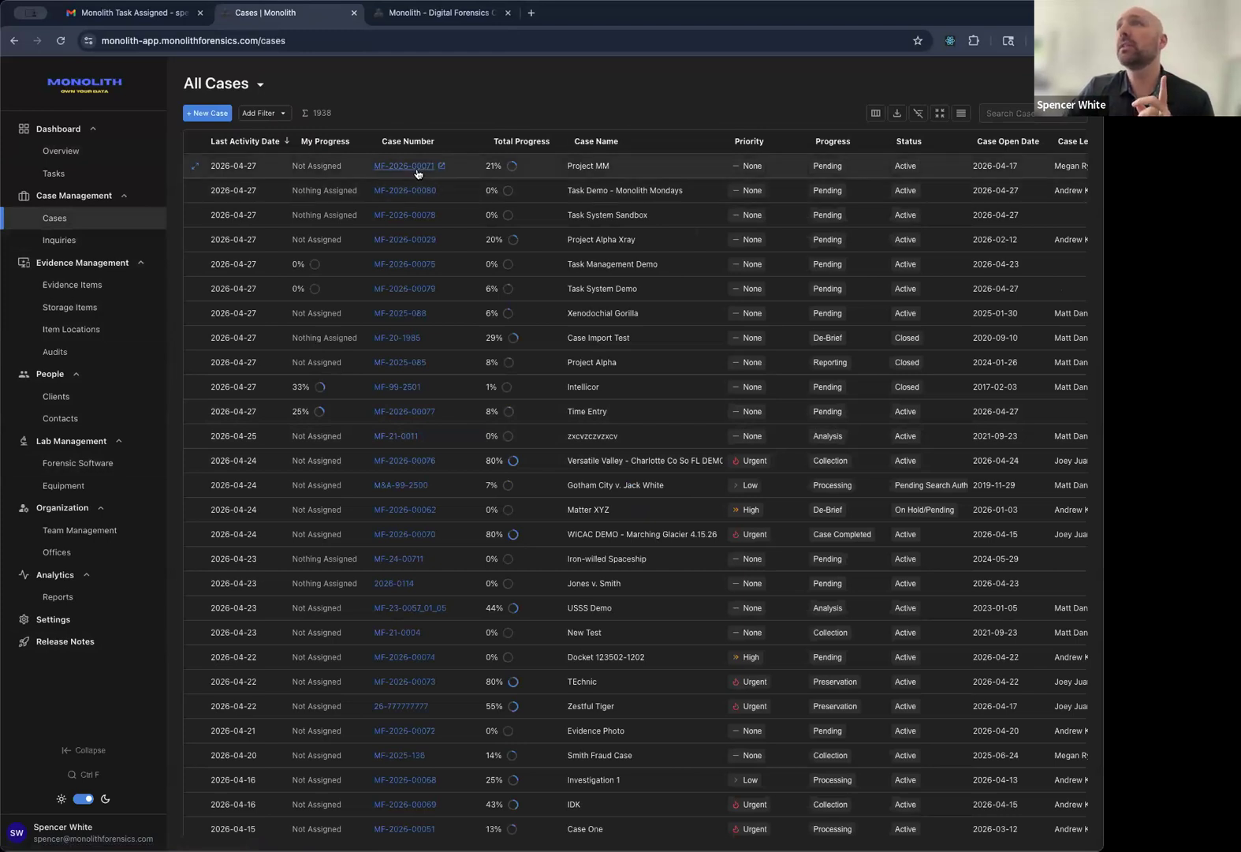
click(398, 214)
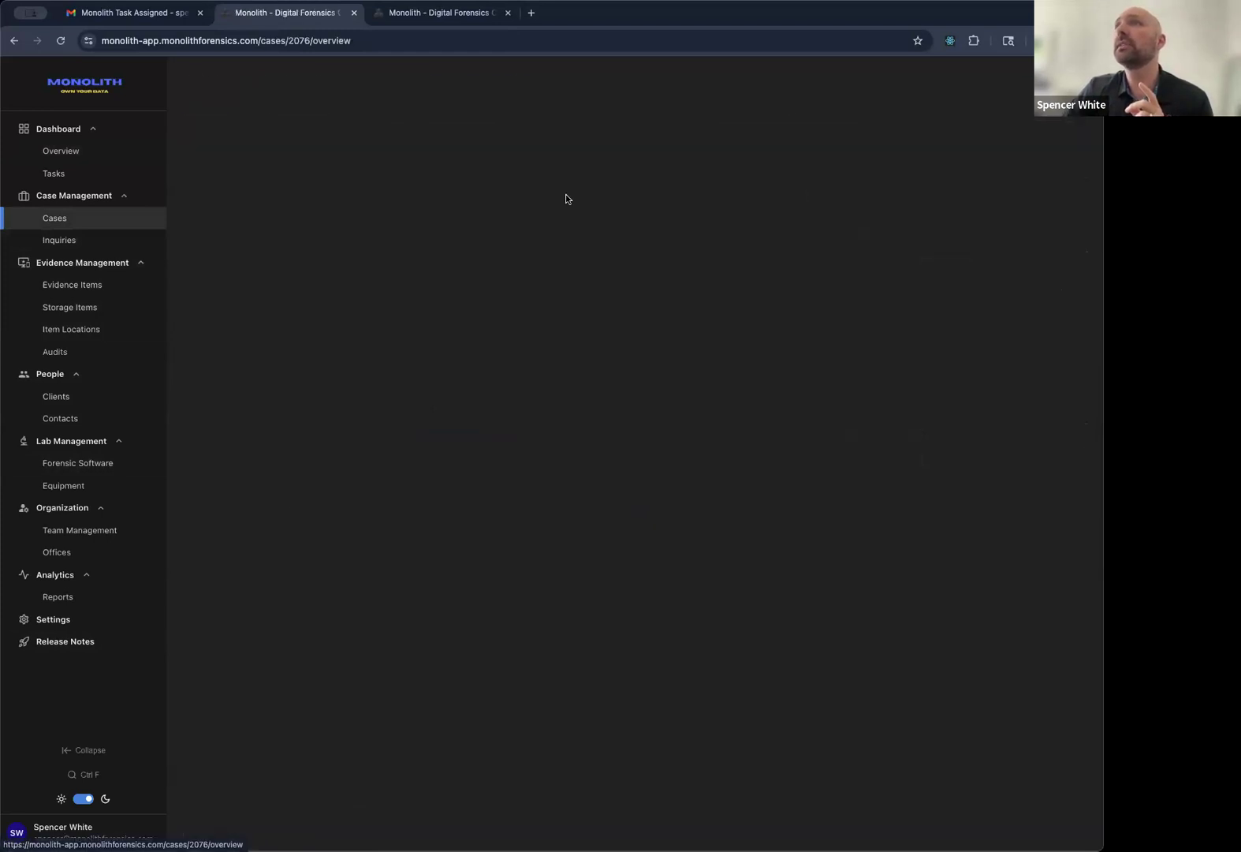
click(735, 103)
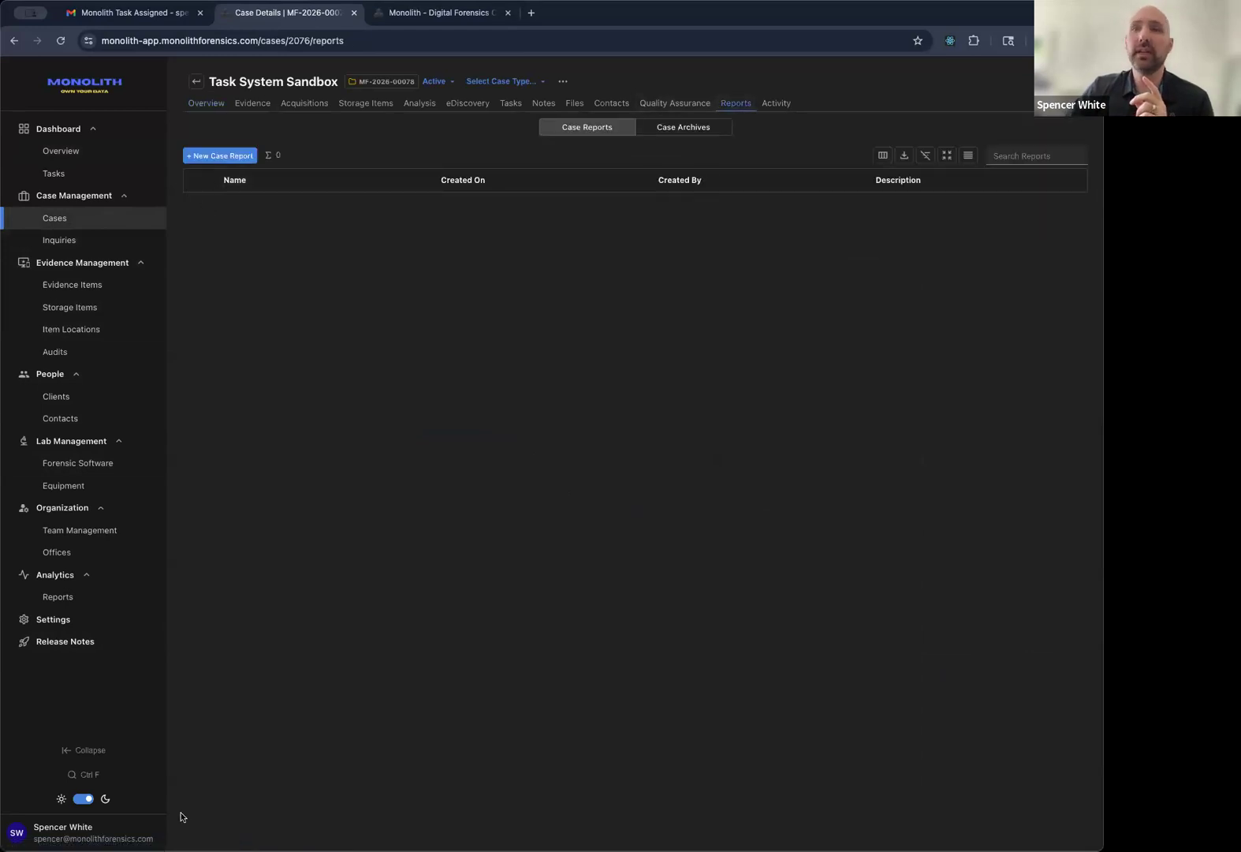
Create a case report named 'Test Case Report', open its options, then switch to Word.
click(221, 156)
click(506, 139)
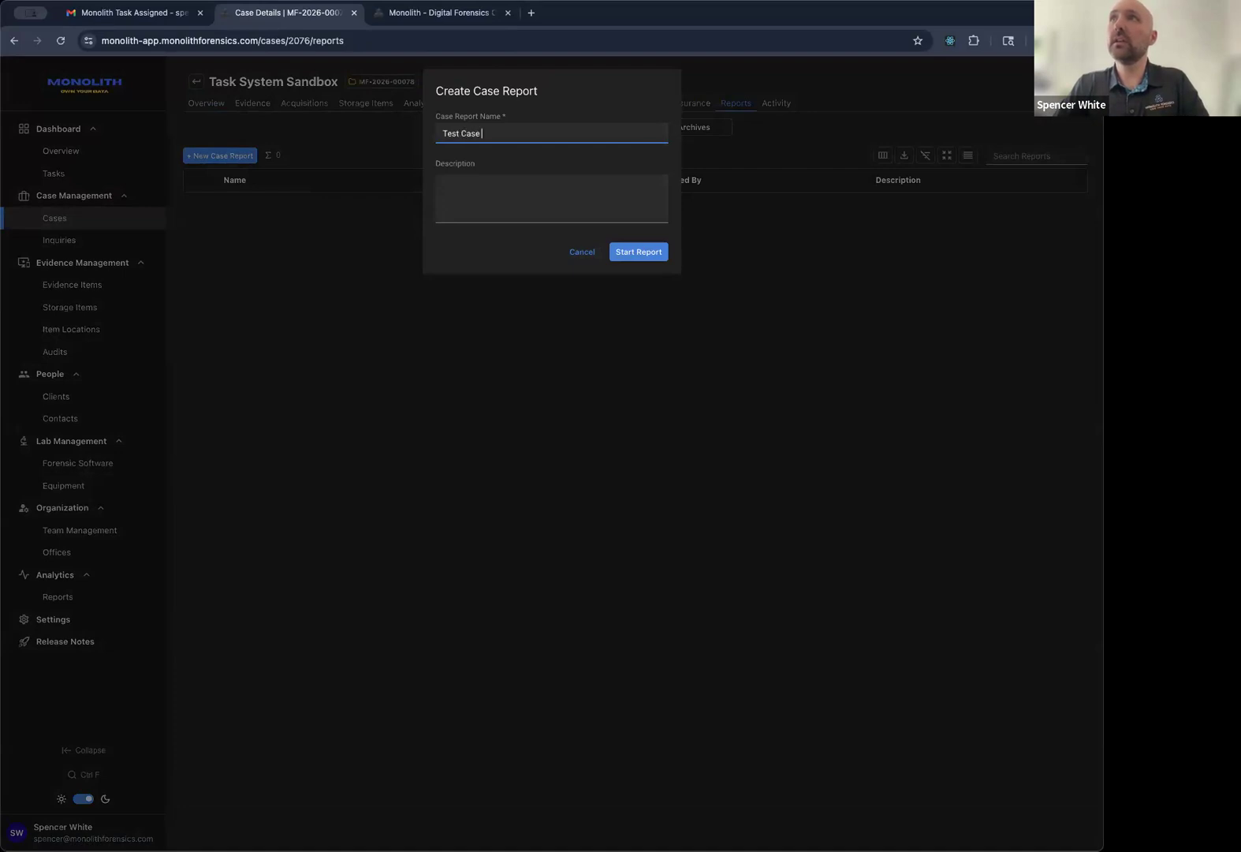
click(638, 252)
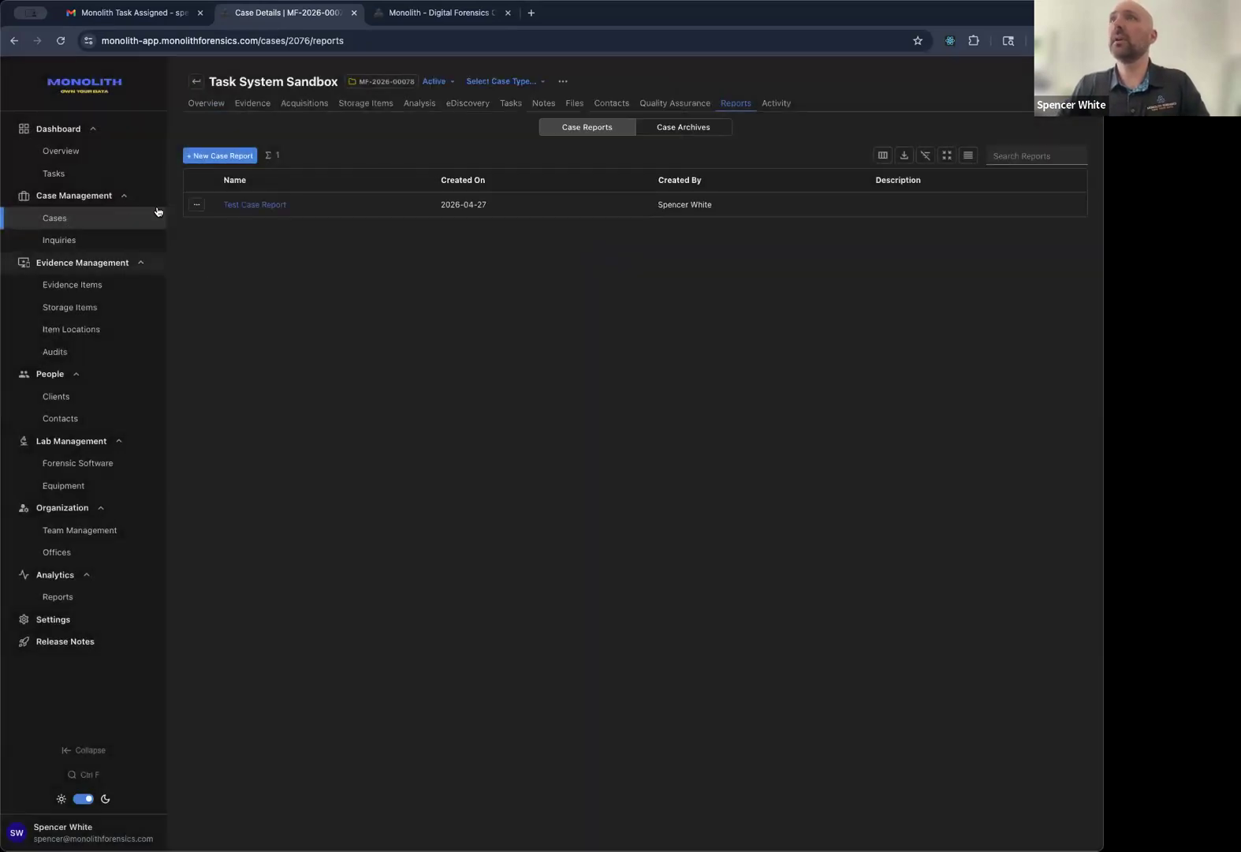
click(236, 202)
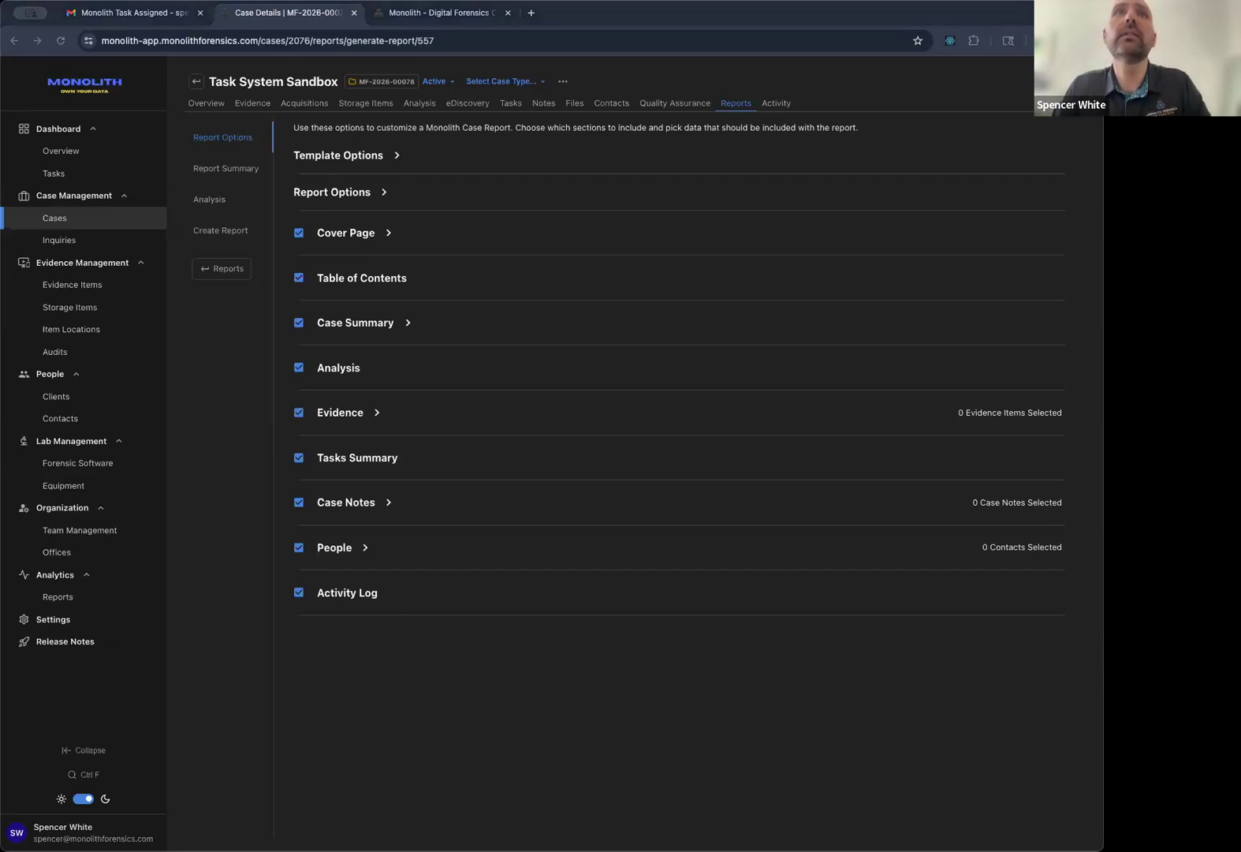
key(super+Tab)
scroll(660, 240, up, 1)
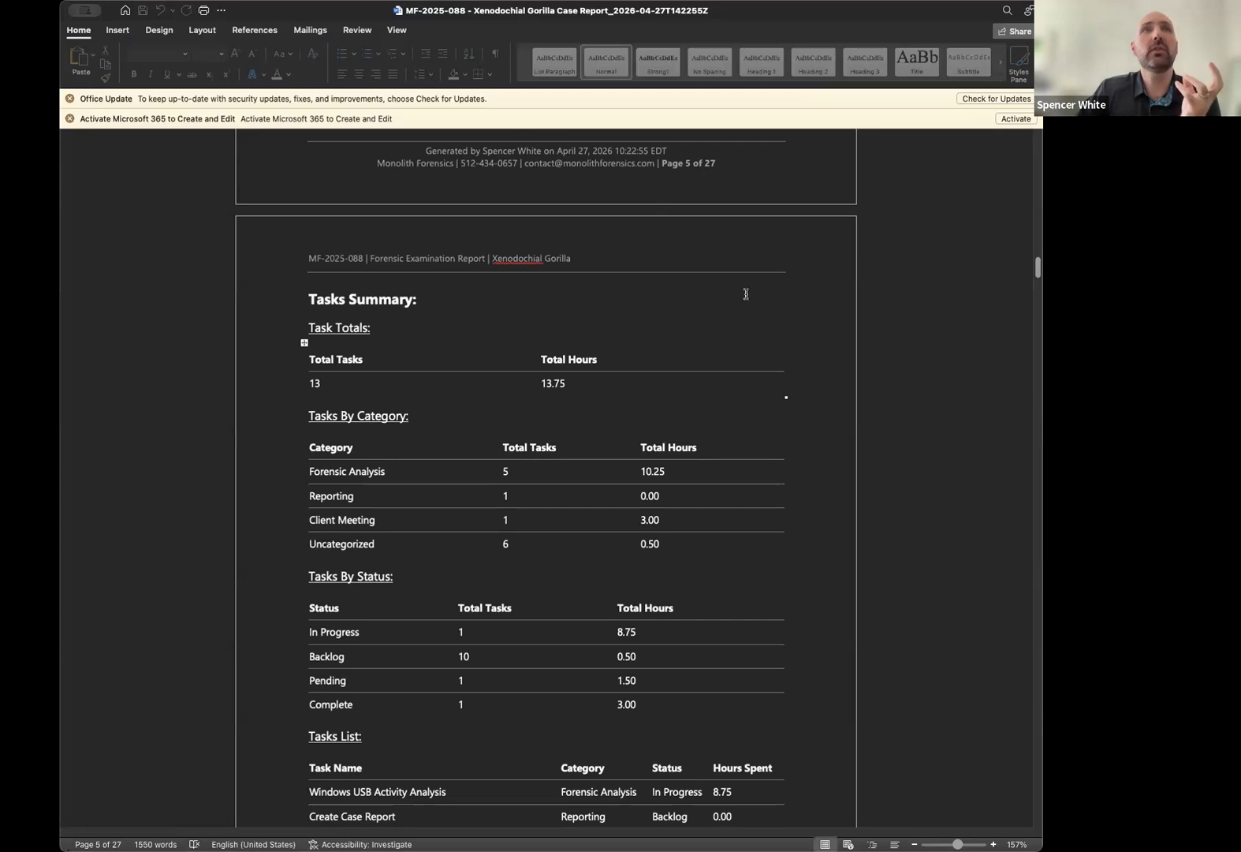
click(583, 258)
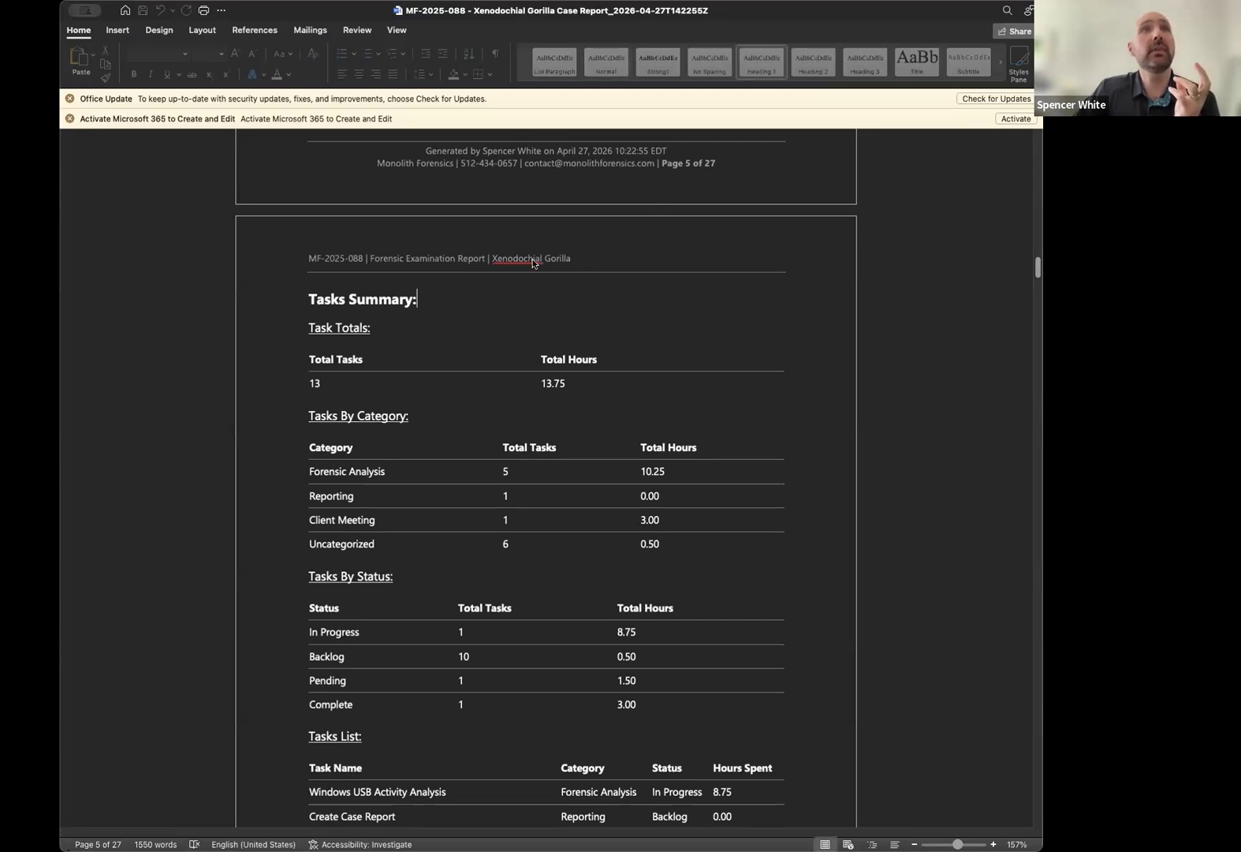
scroll(536, 267, up, 1)
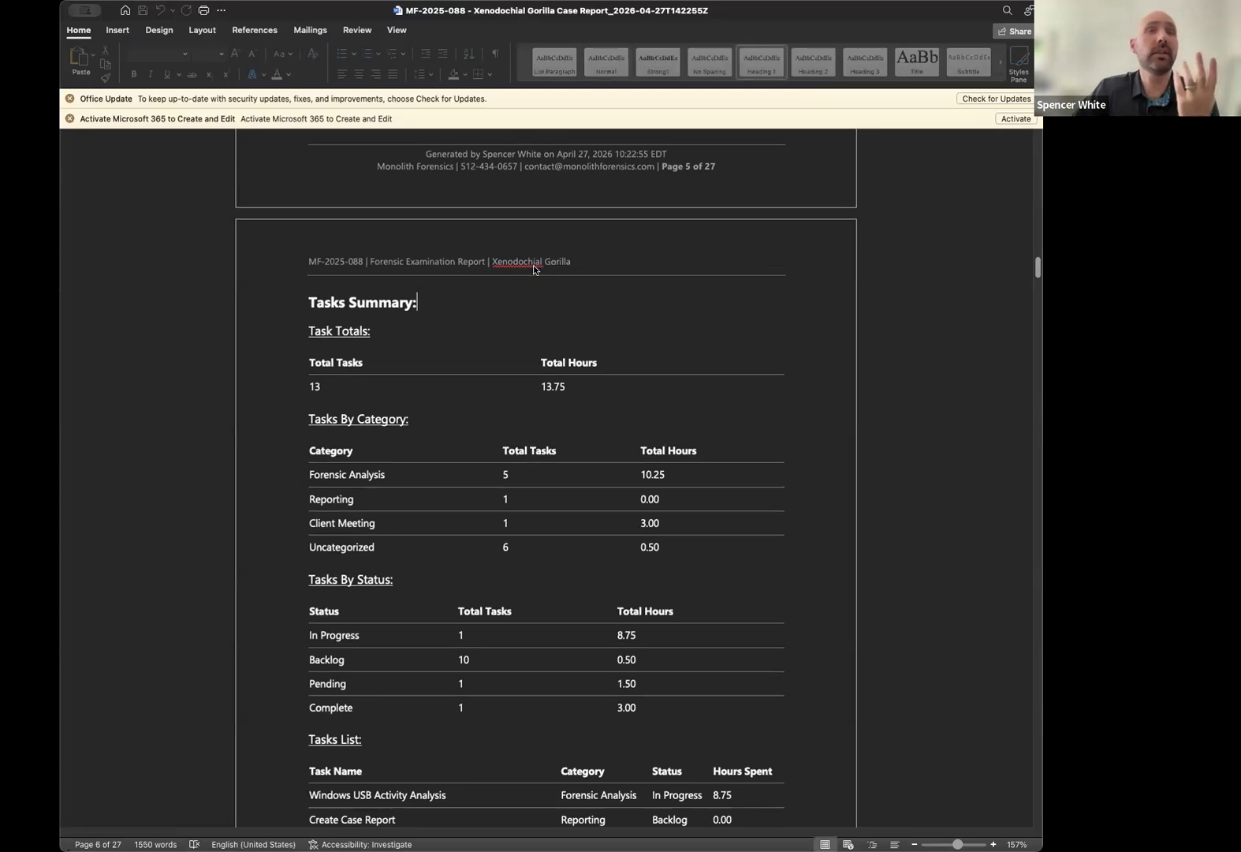
scroll(535, 268, down, 1)
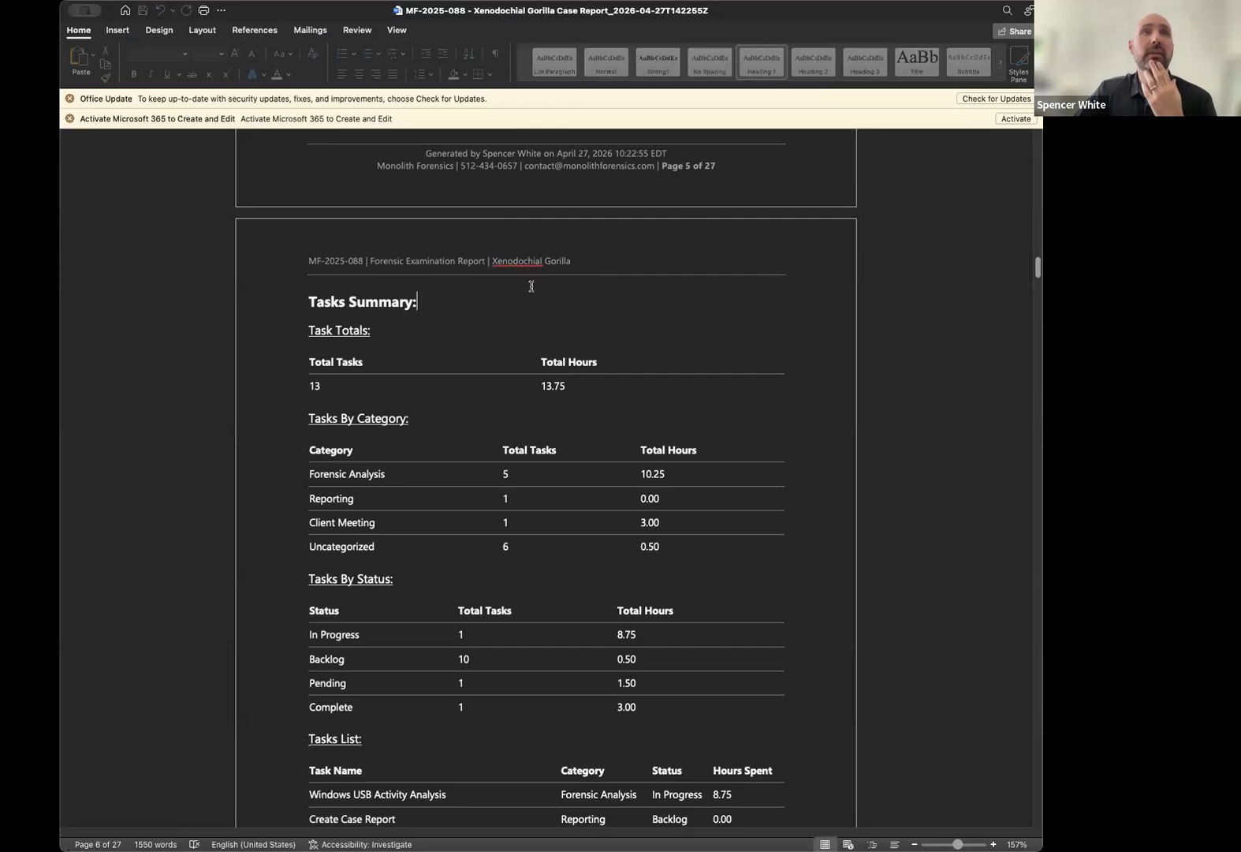
scroll(540, 318, down, 1)
scroll(522, 260, down, 1)
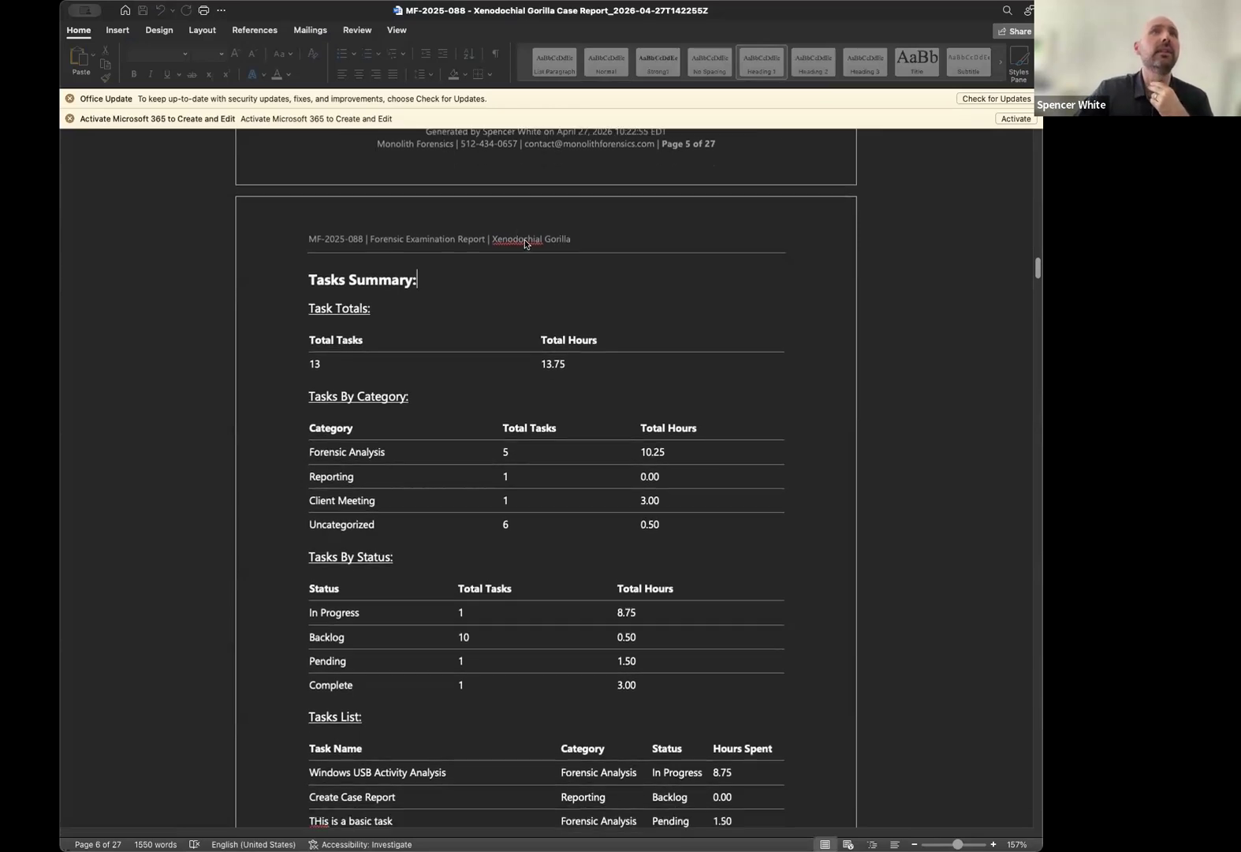
scroll(486, 382, down, 1)
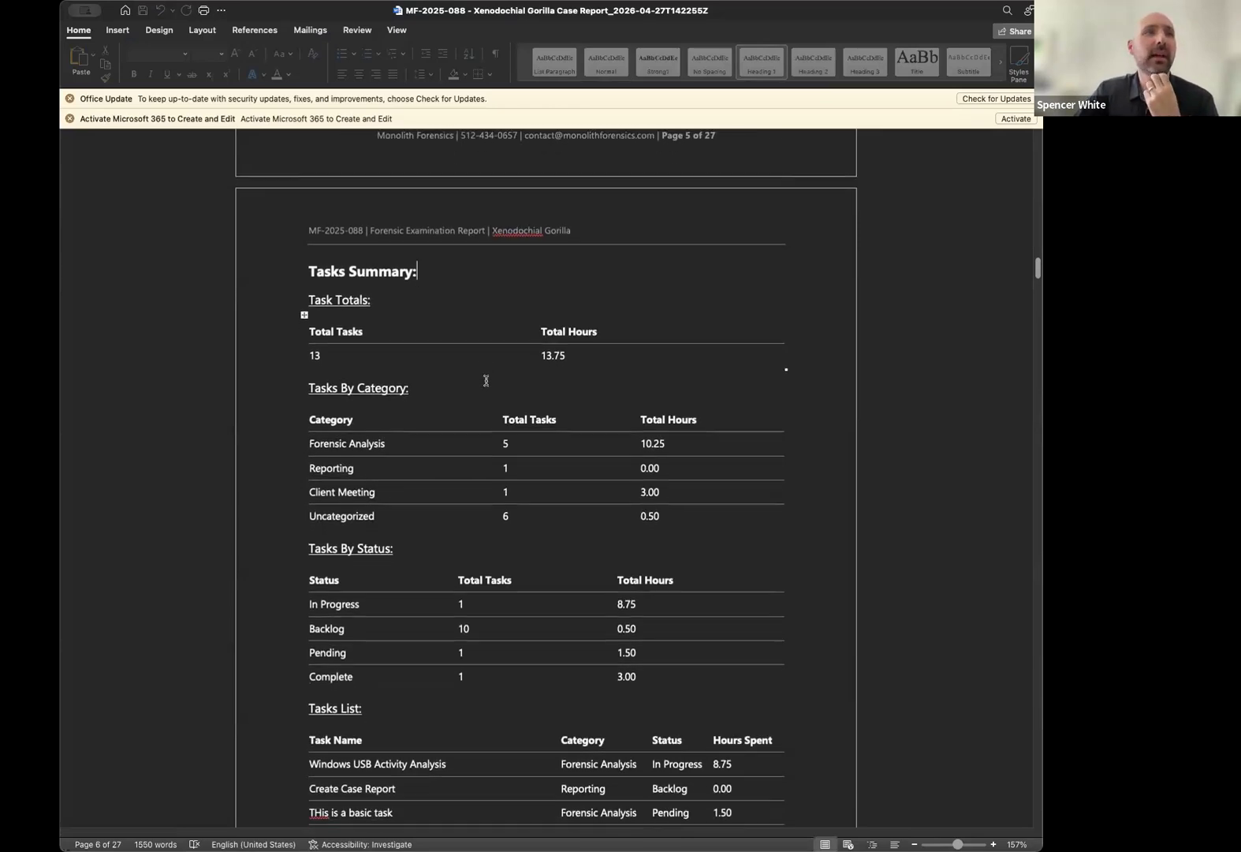
scroll(486, 387, down, 1)
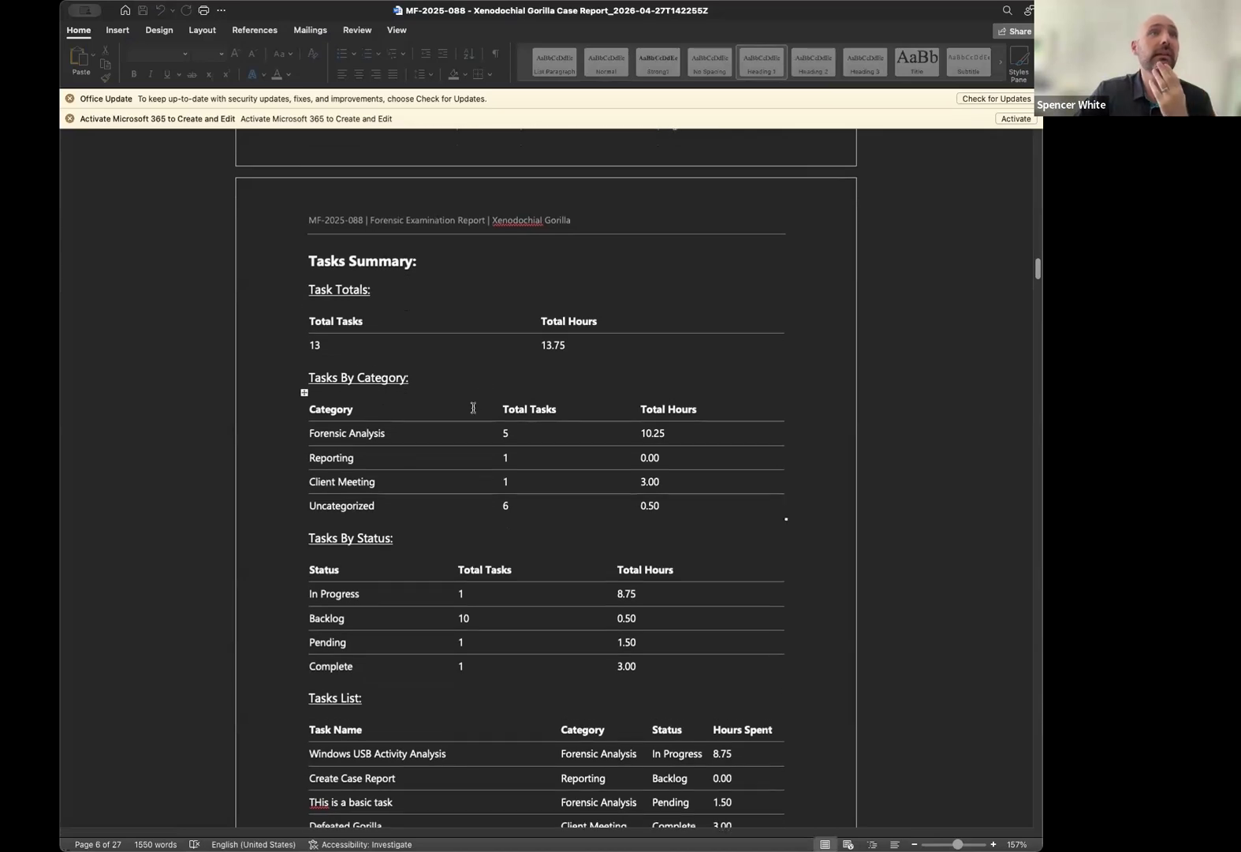
scroll(430, 425, down, 4)
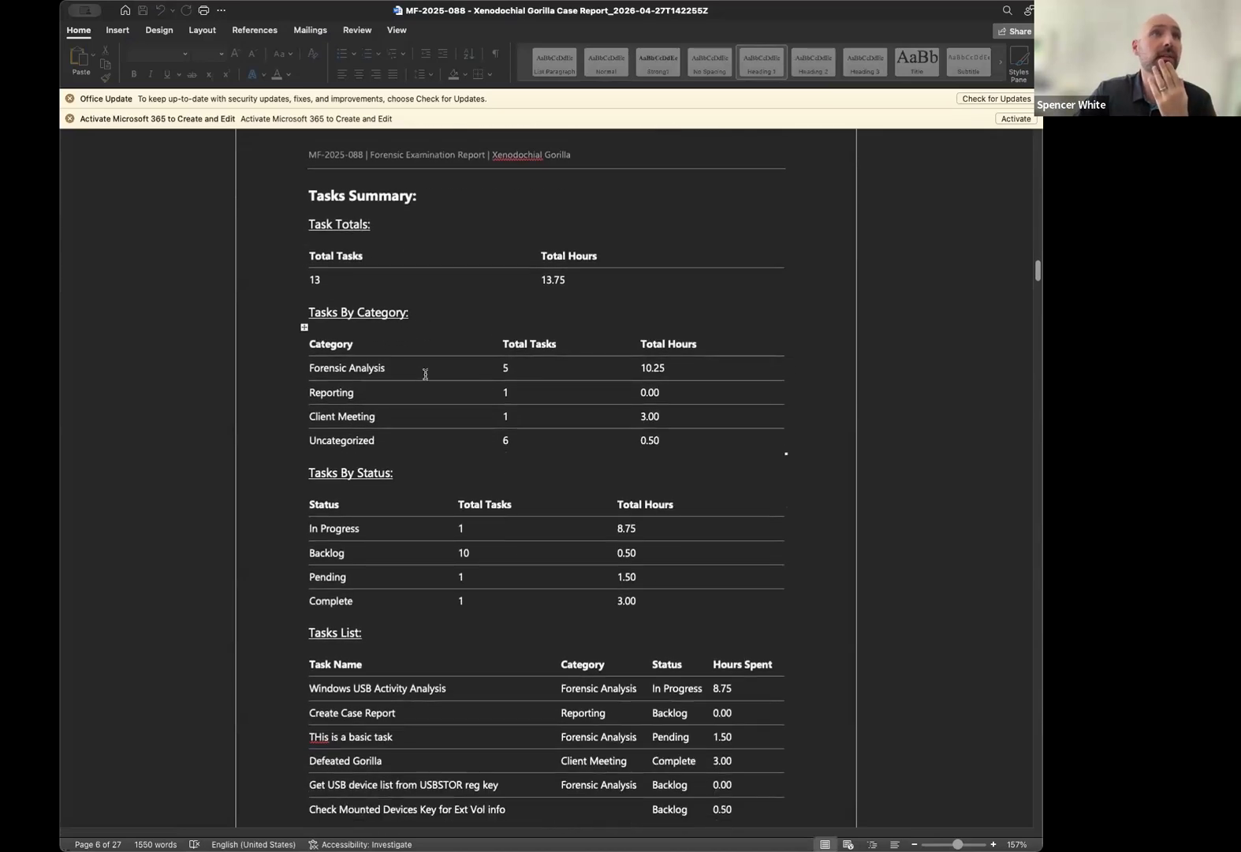
scroll(426, 403, down, 2)
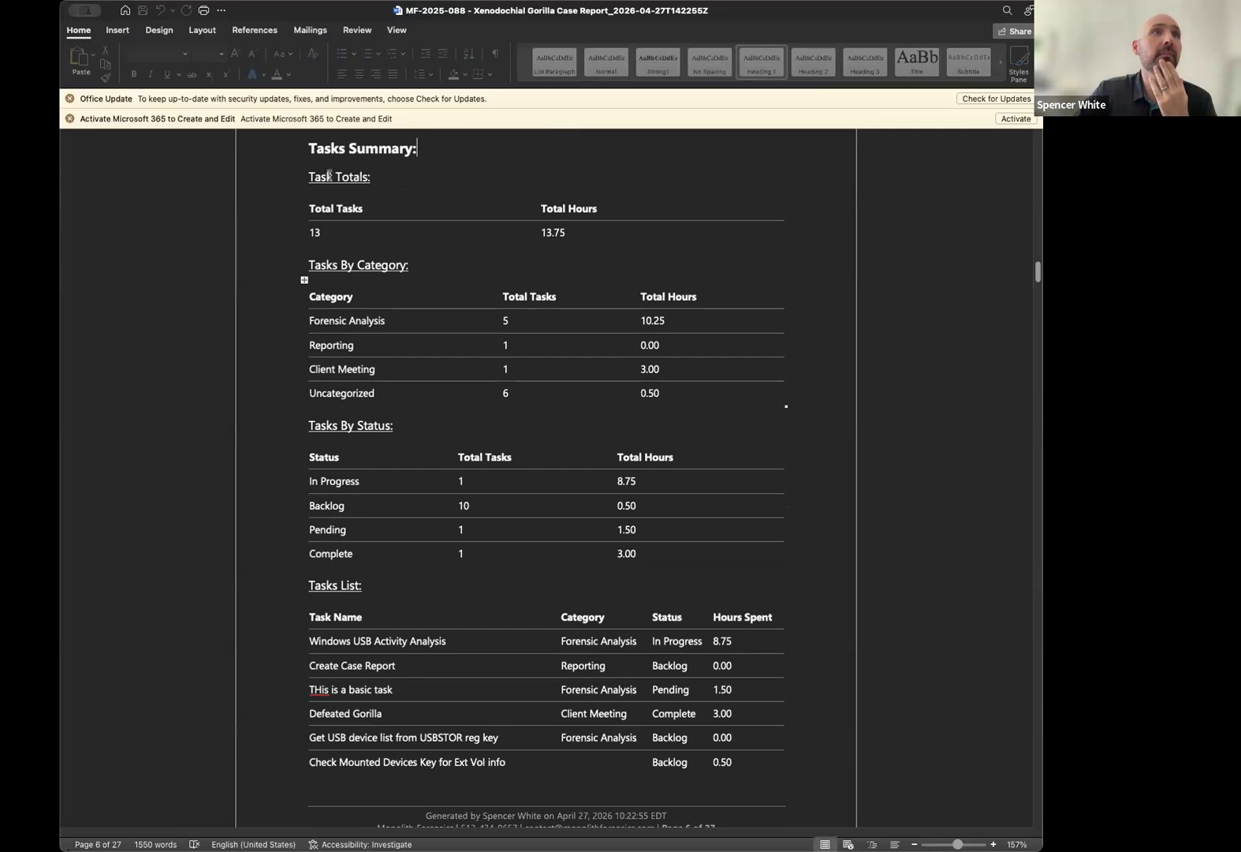
double_click(579, 237)
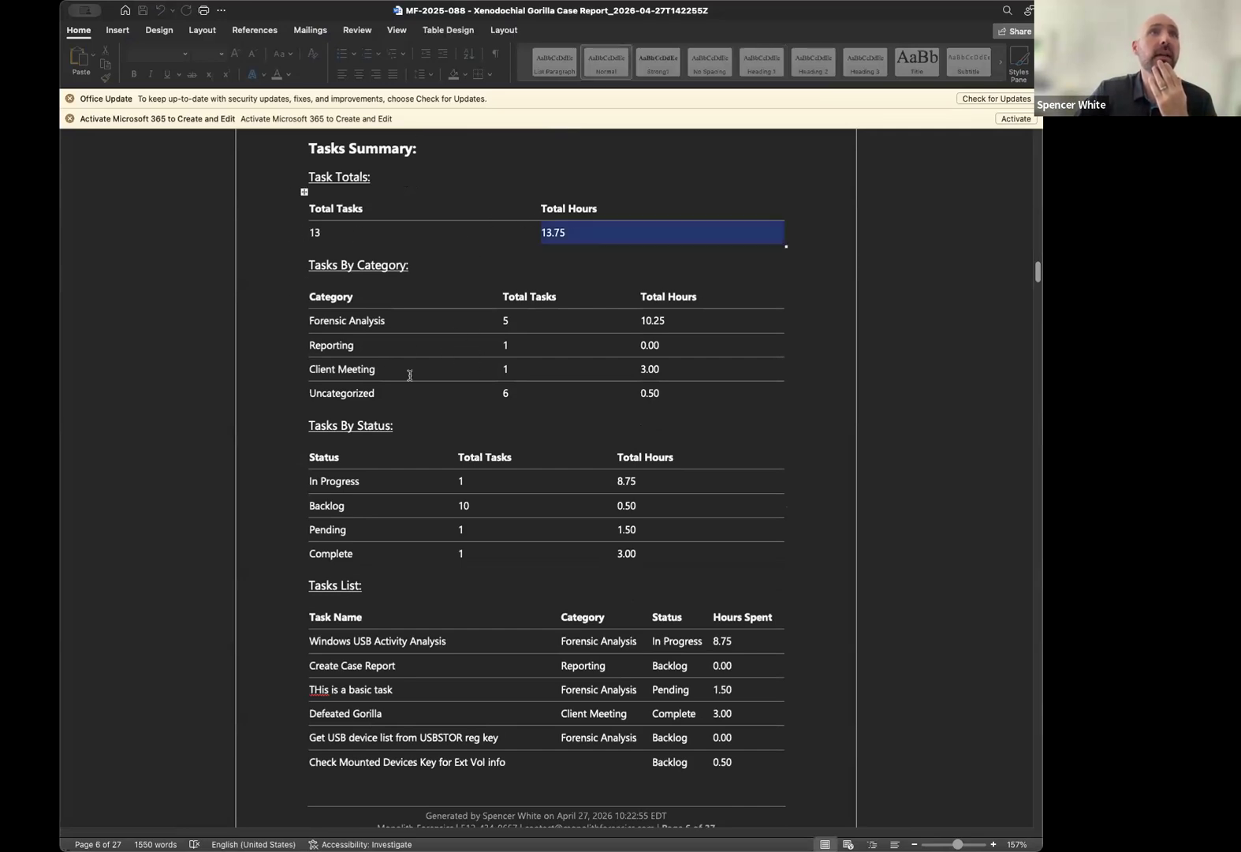
scroll(407, 465, down, 3)
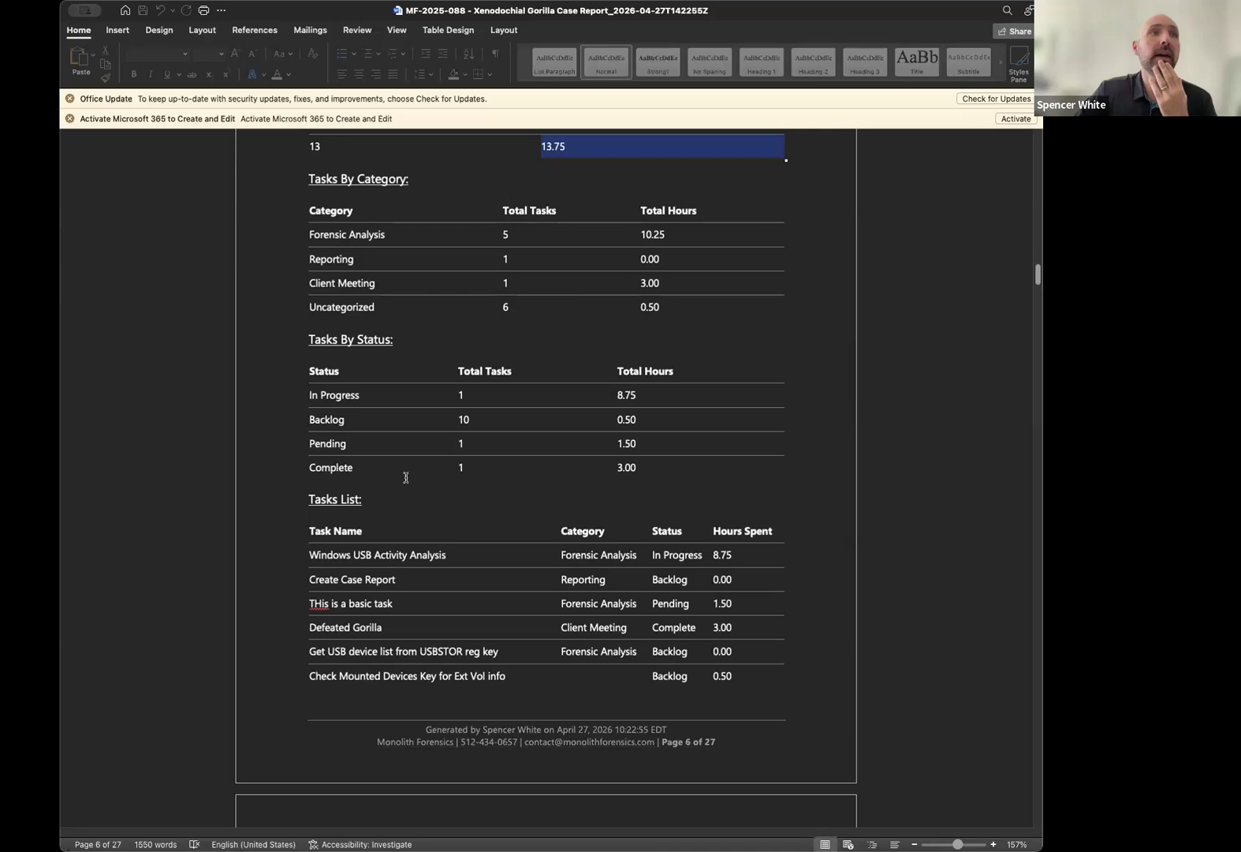
scroll(406, 481, down, 5)
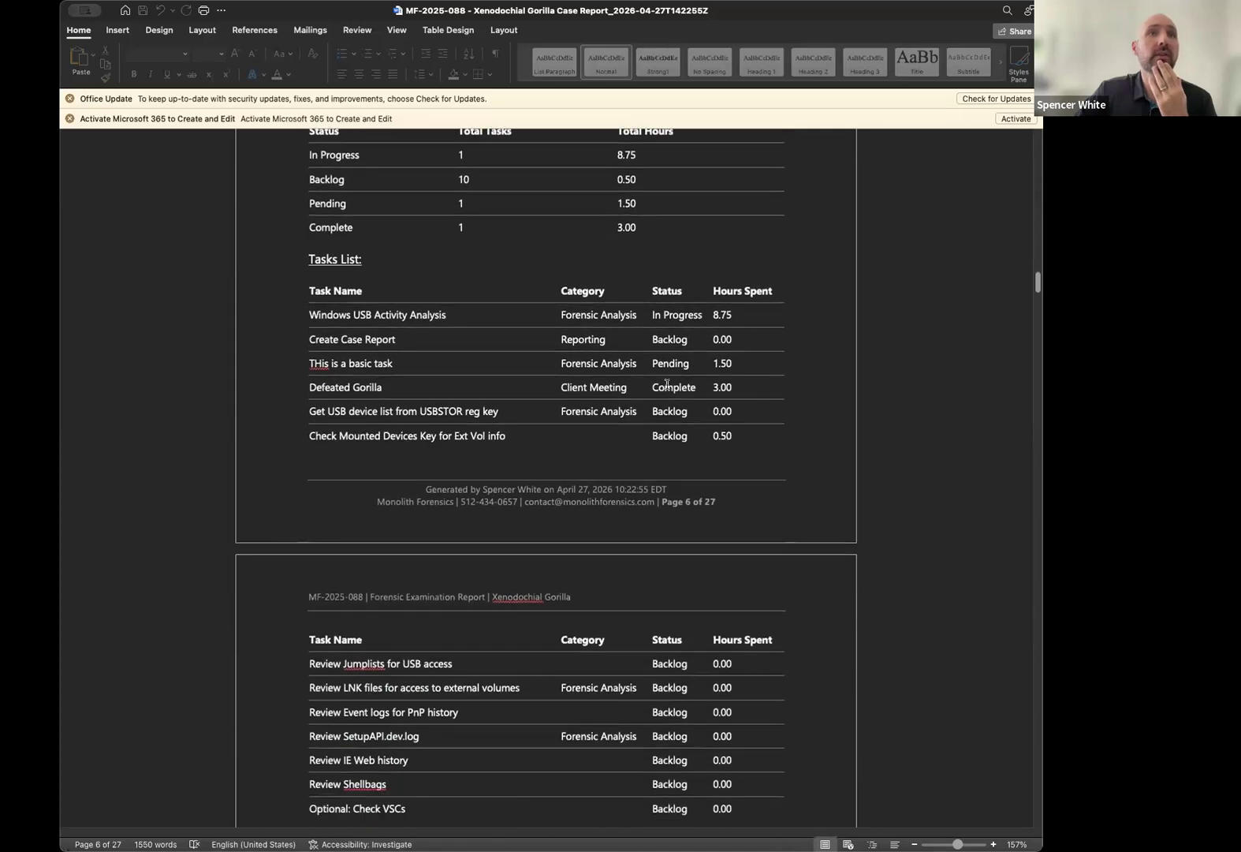
scroll(666, 382, down, 2)
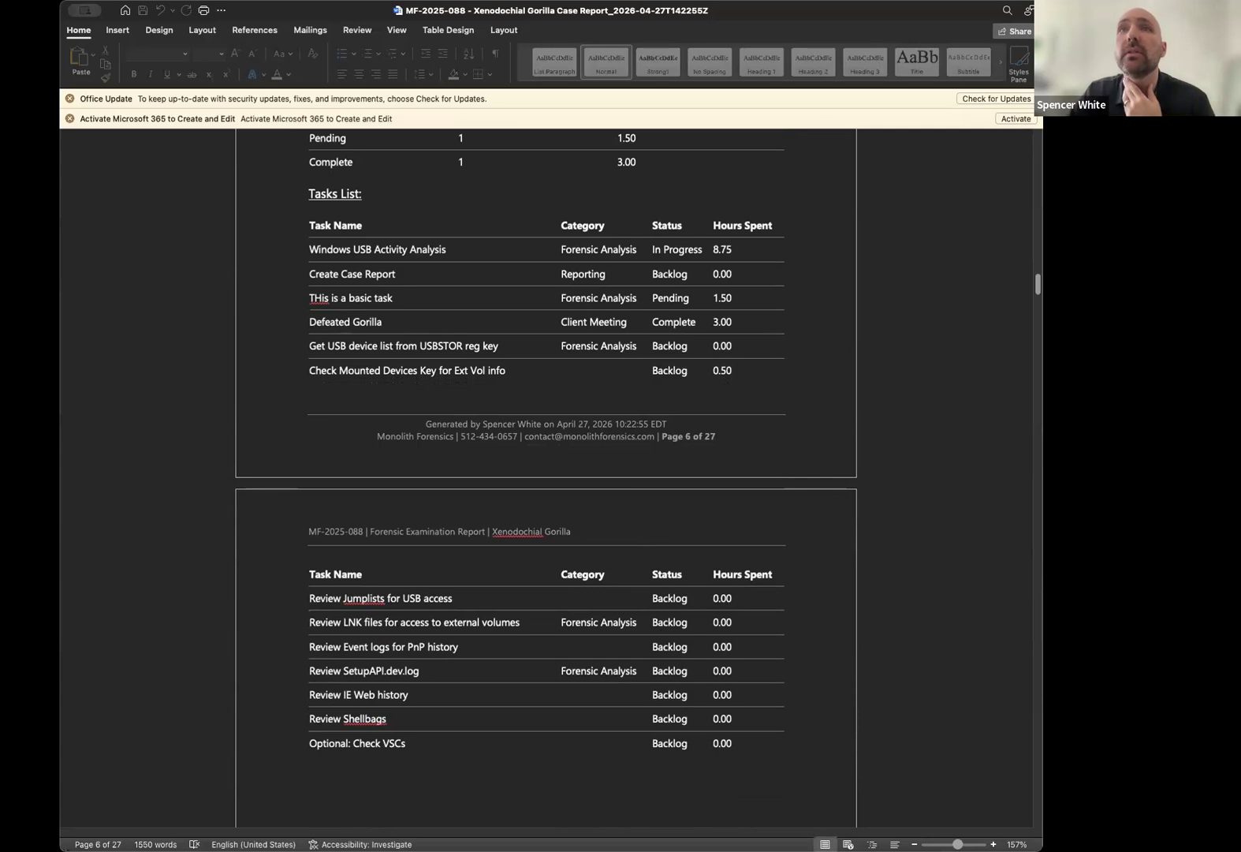
Bring the time entry workbook to the front and enlarge its window.
key(super+Tab)
click(638, 584)
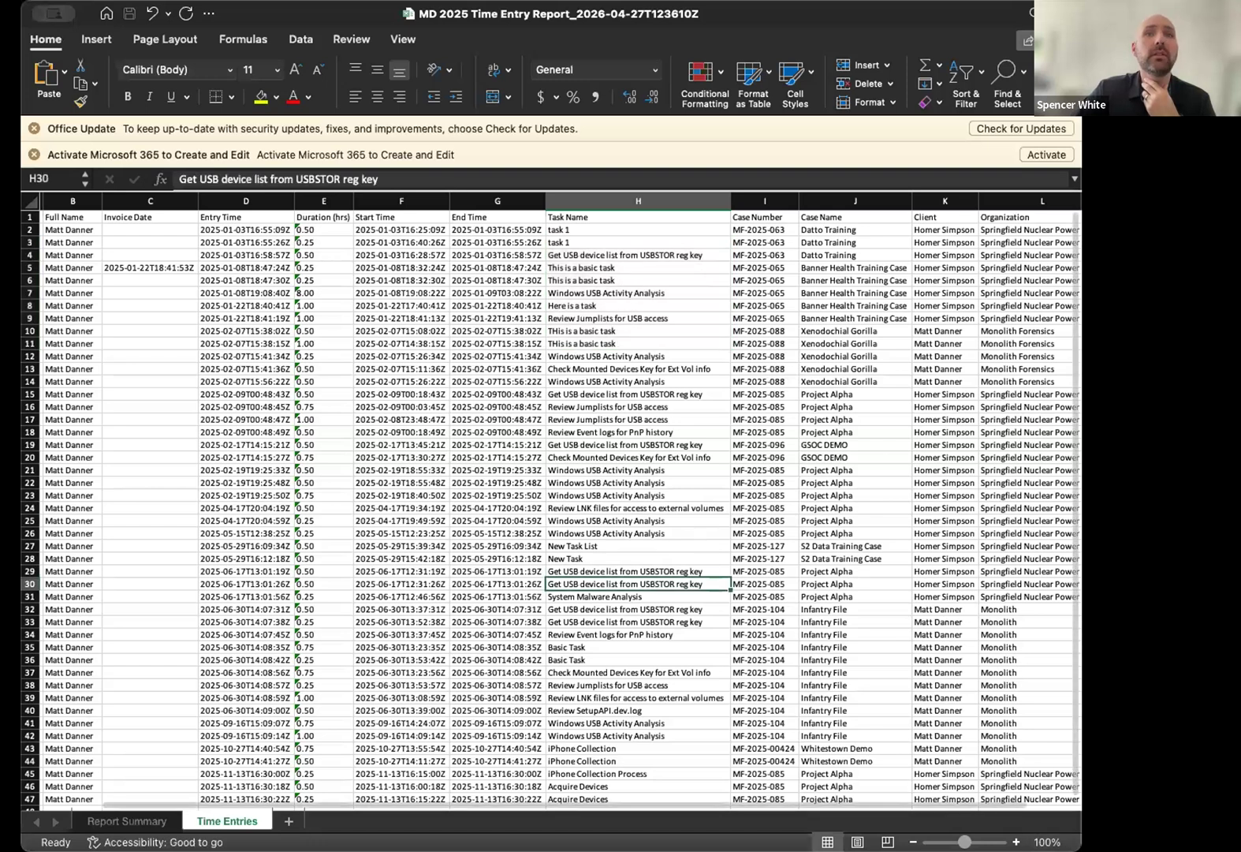
key(ctrl+alt+Return)
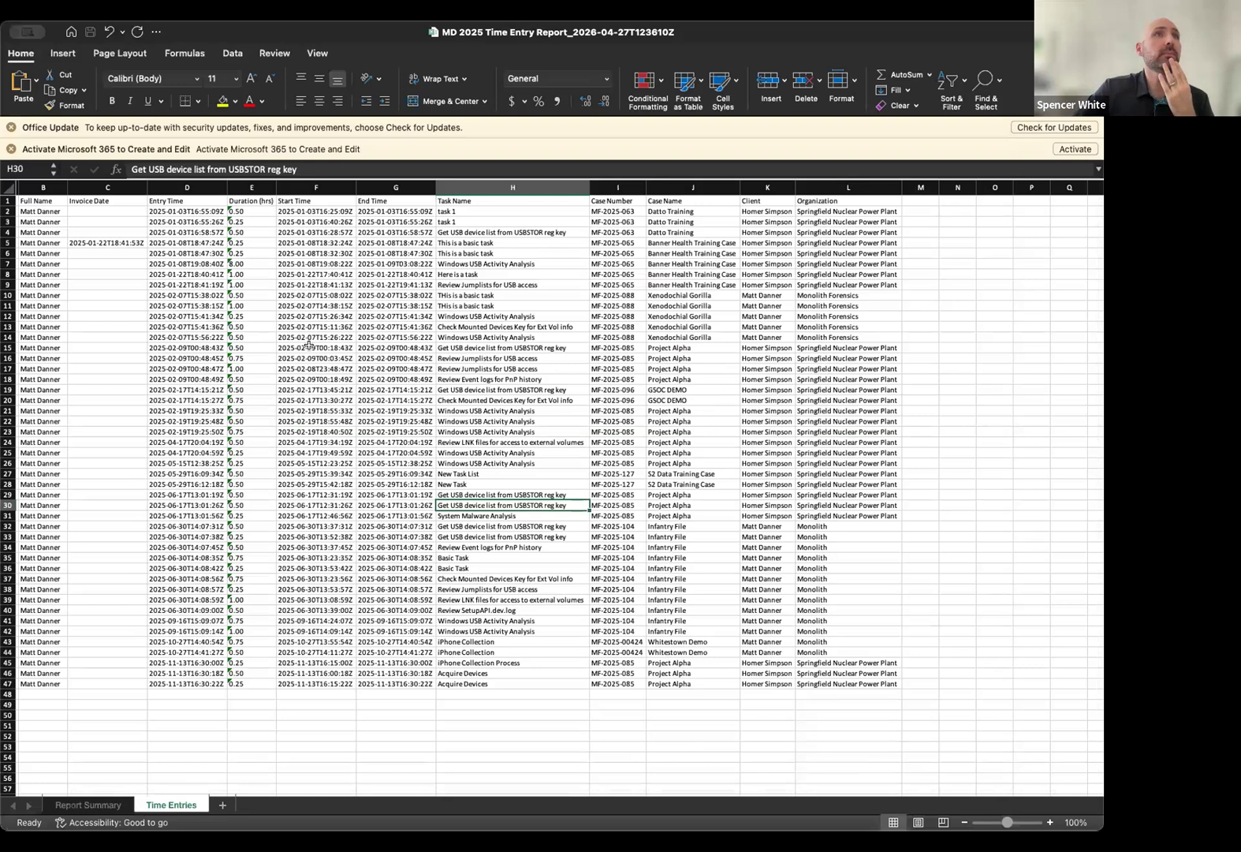
scroll(134, 250, down, 2)
scroll(132, 263, up, 2)
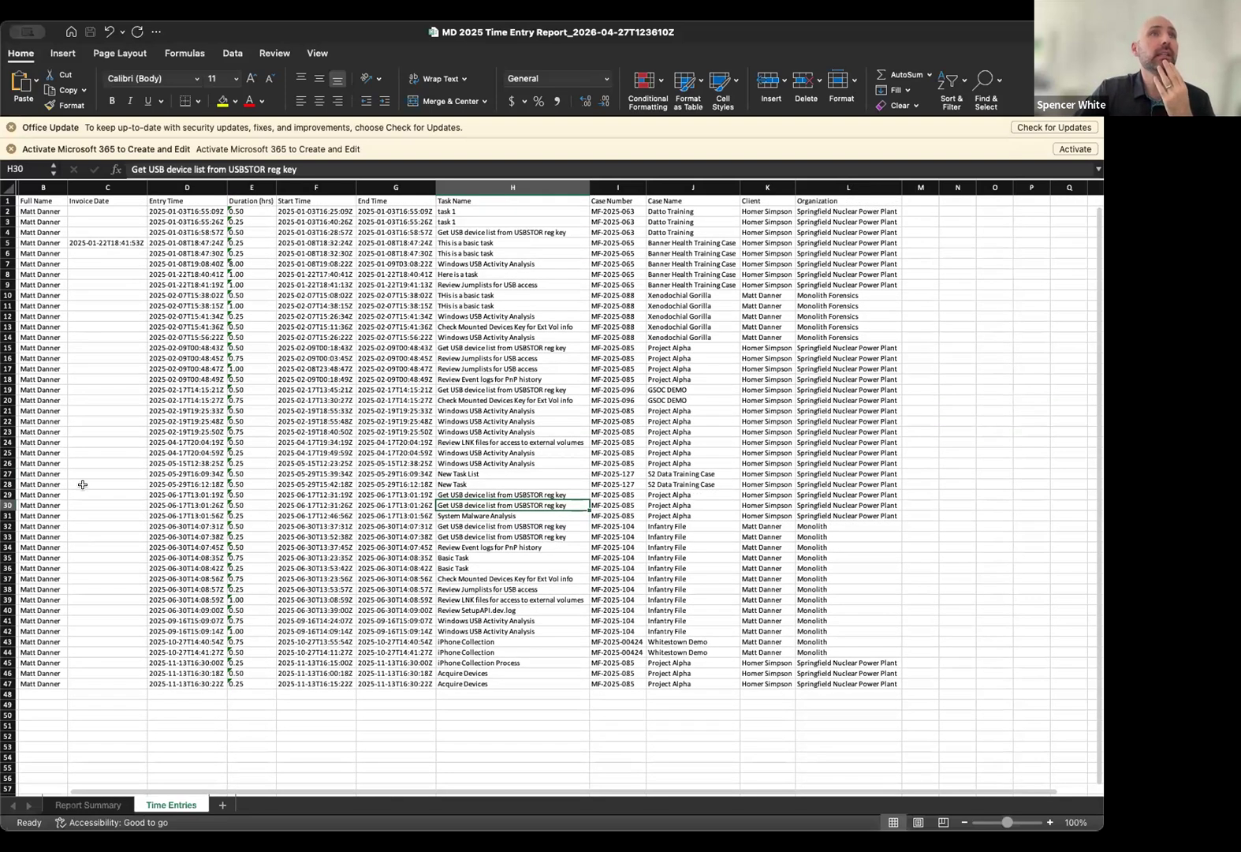
Inspect cells F2, G2, I2, C5 and C10, then go back to Monolith.
click(305, 211)
click(381, 211)
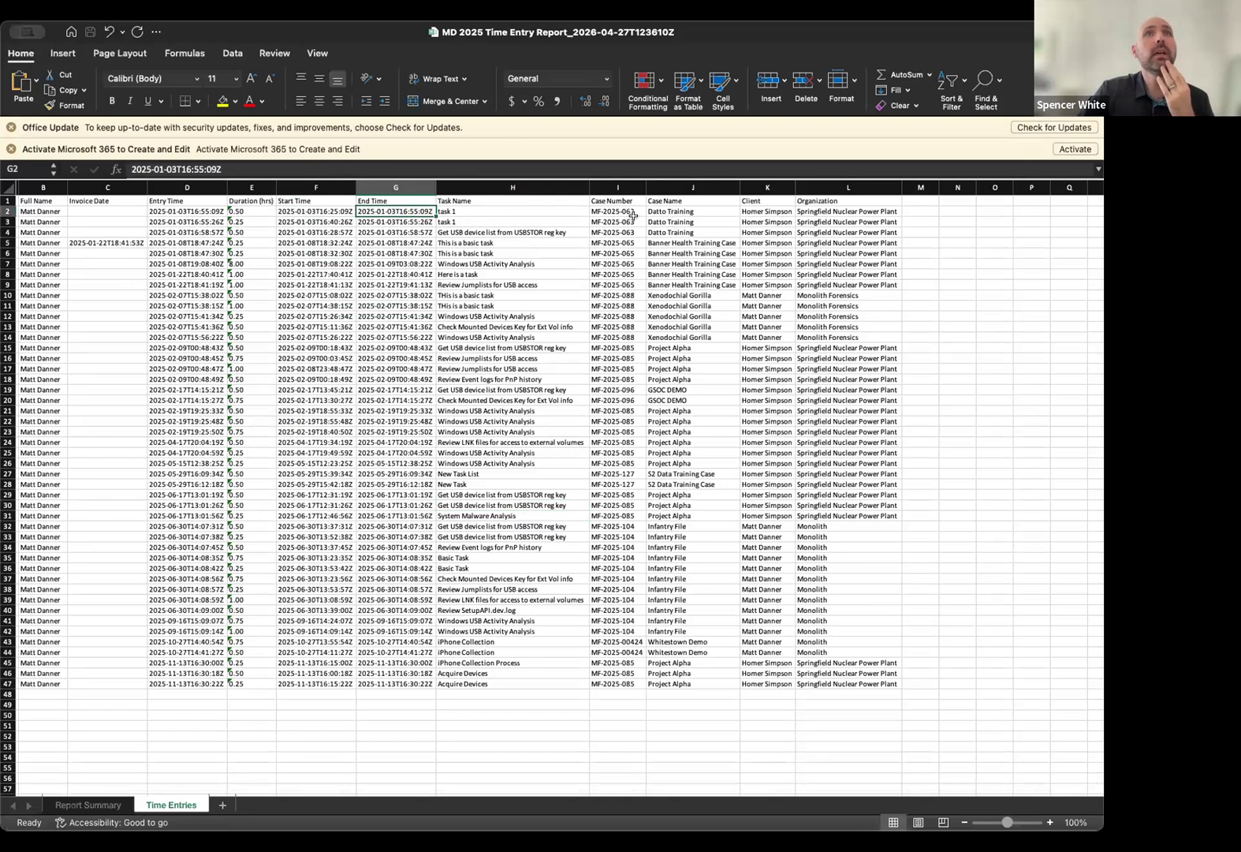
click(620, 210)
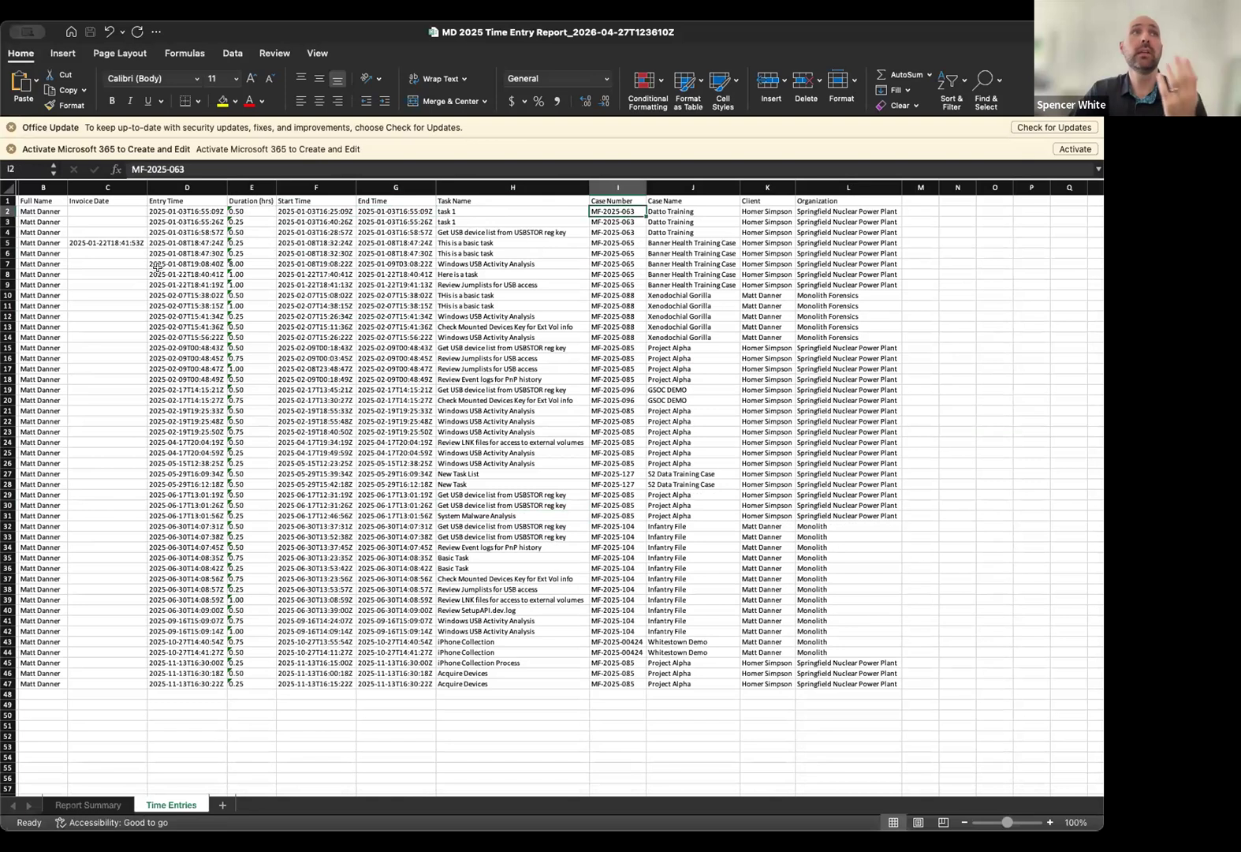
click(126, 241)
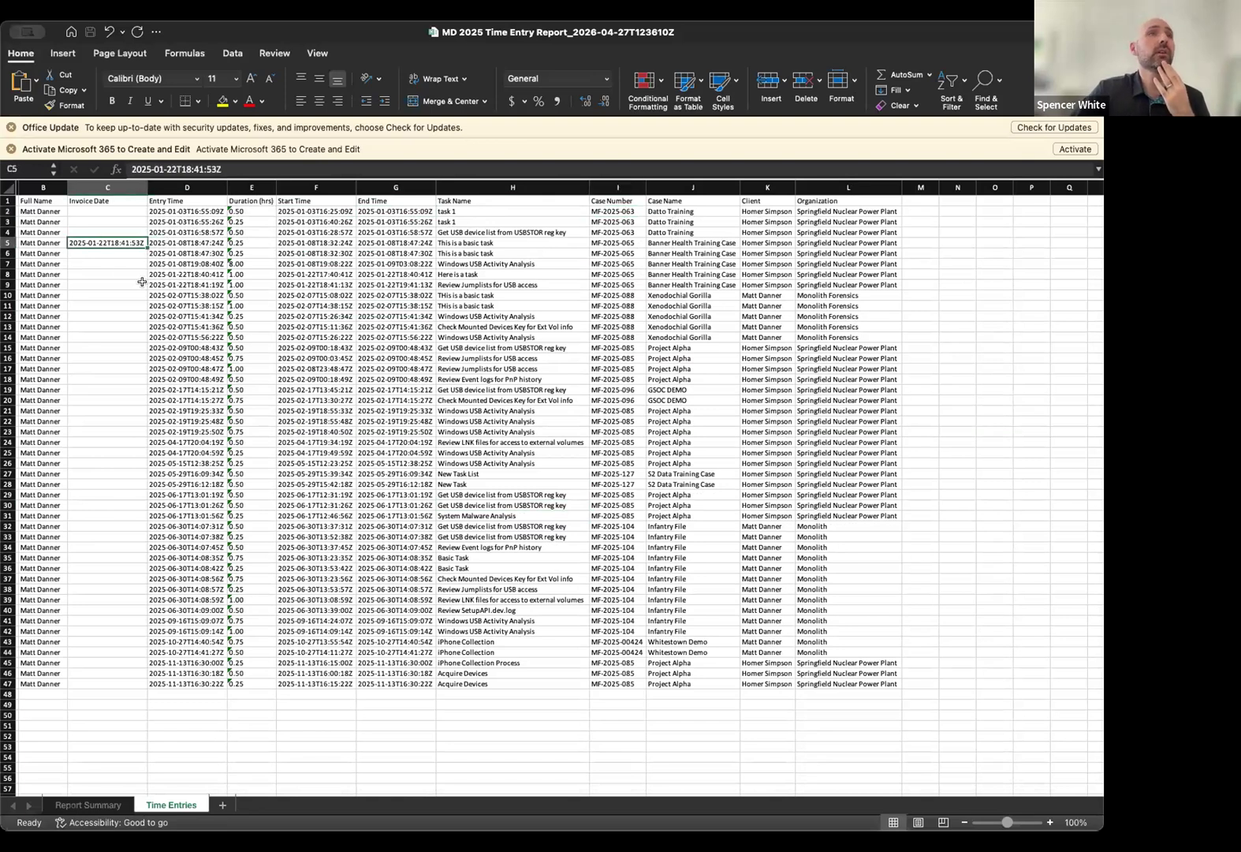
click(107, 294)
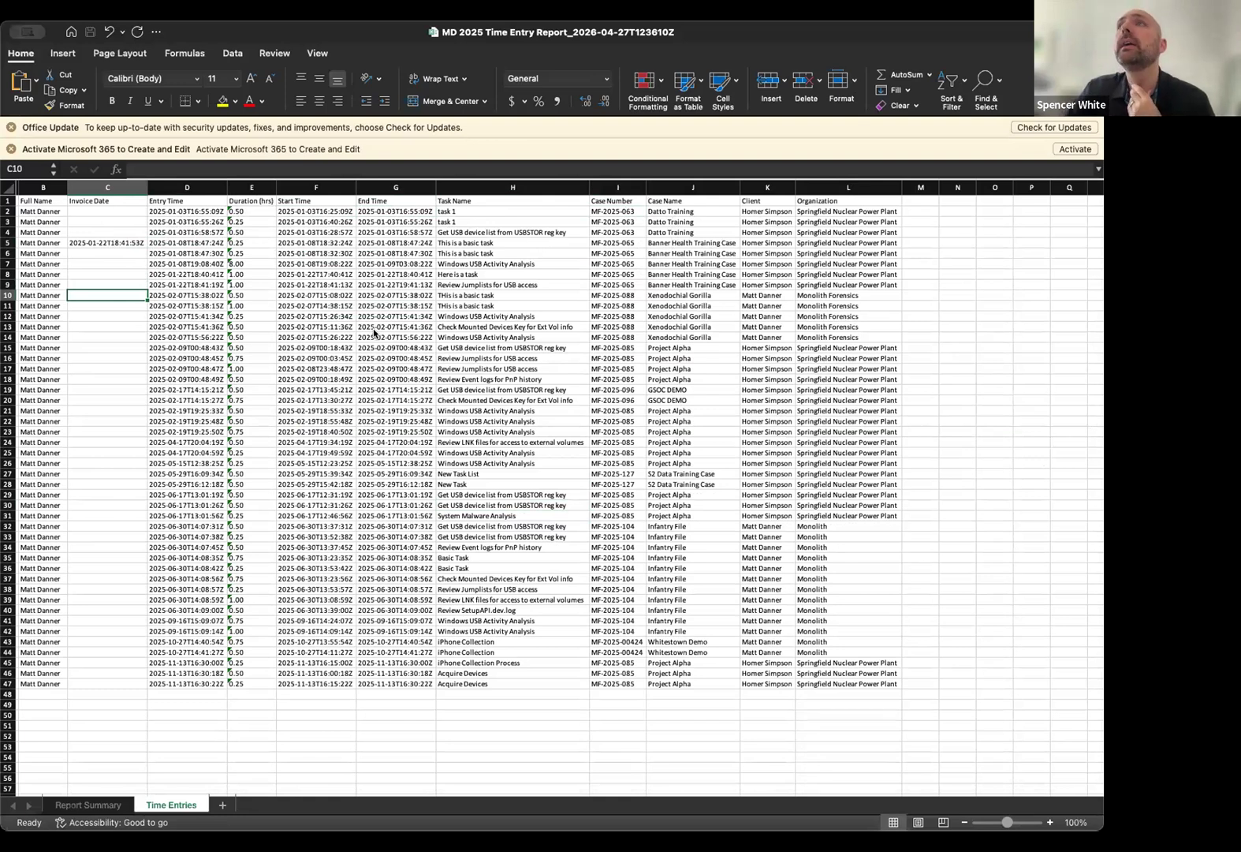
key(super+Tab)
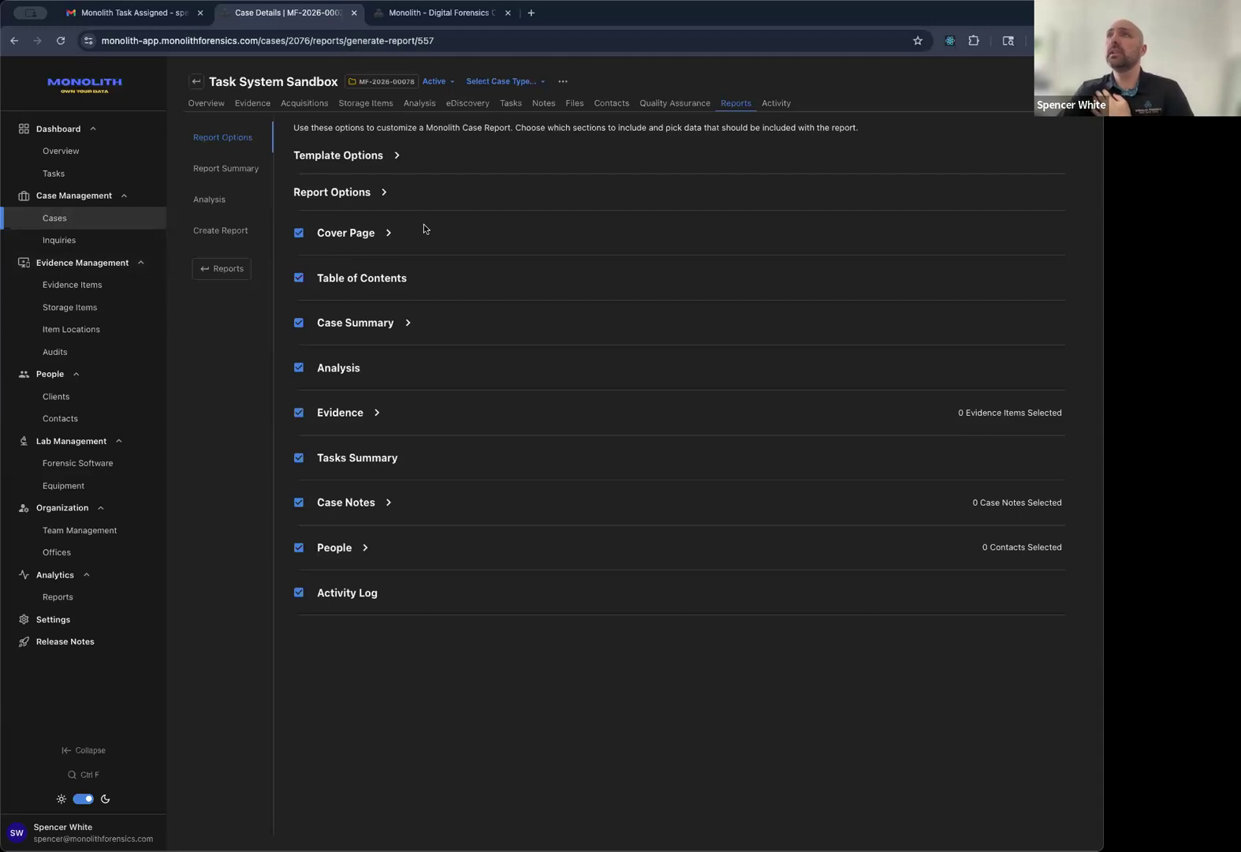
Move between the case's time entries and overview, previewing the Review Case File entry.
click(512, 104)
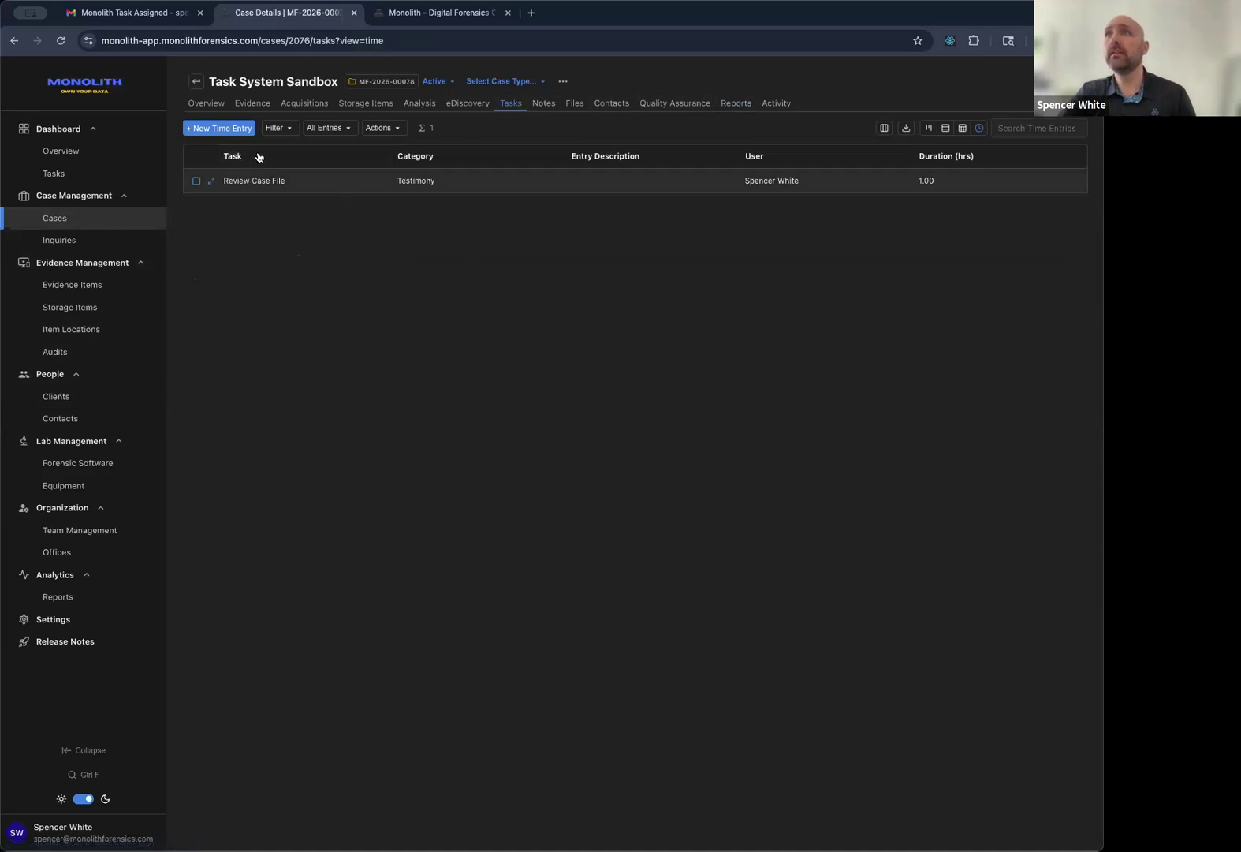
click(207, 104)
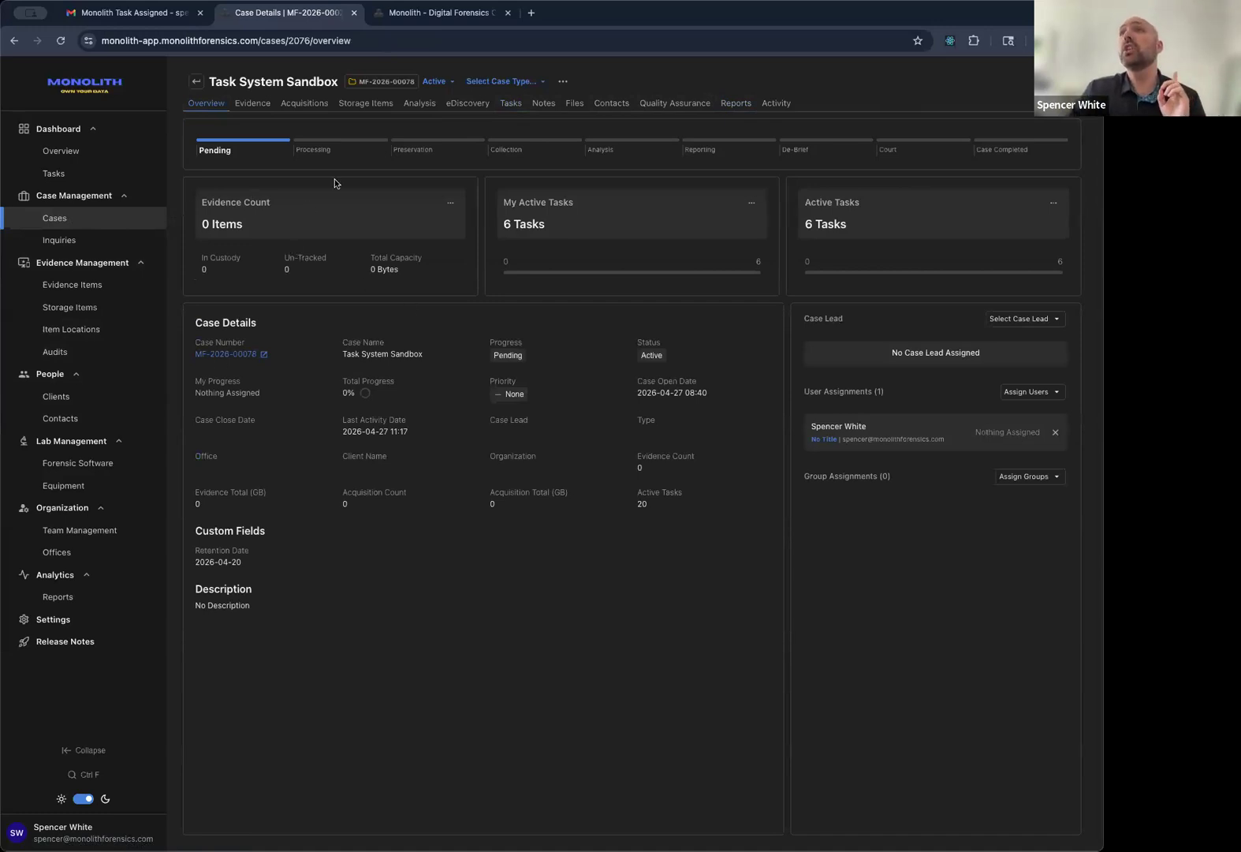
click(509, 103)
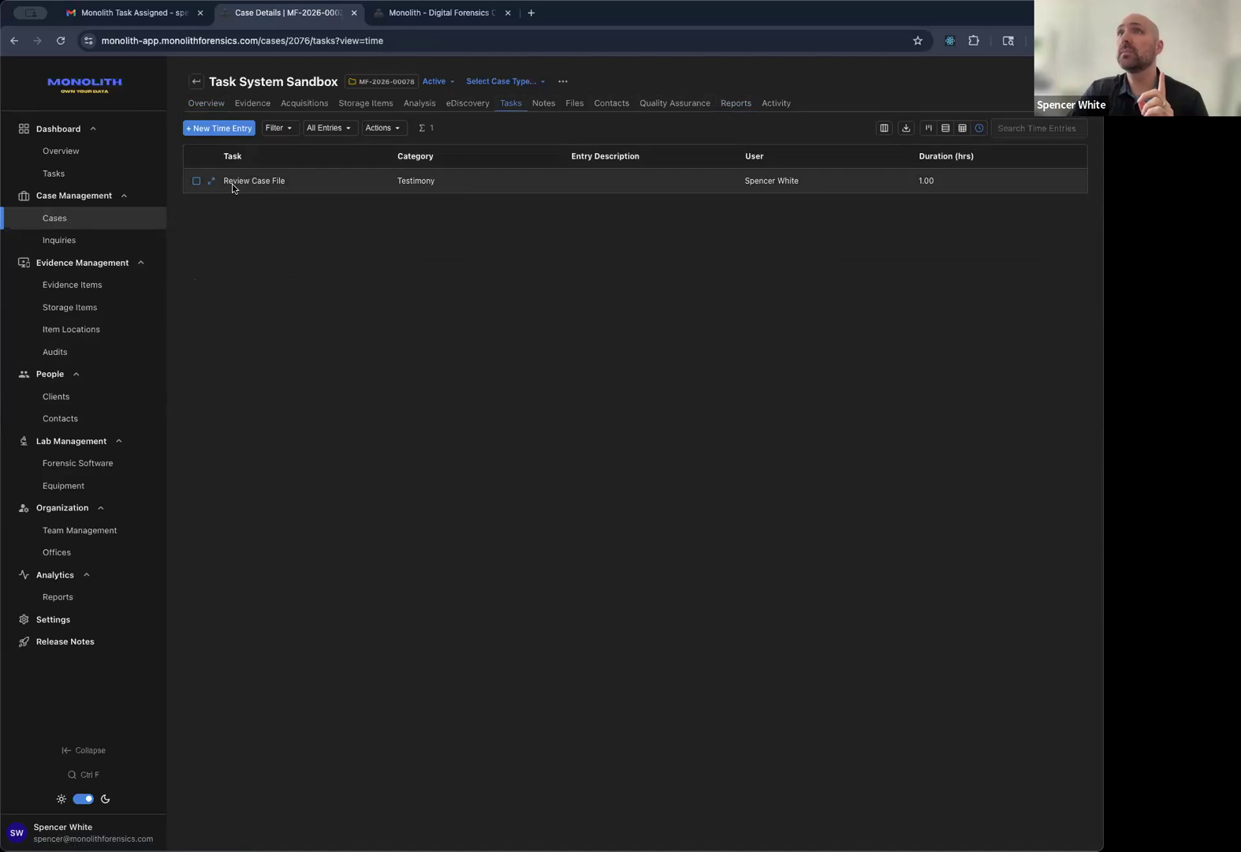
click(211, 181)
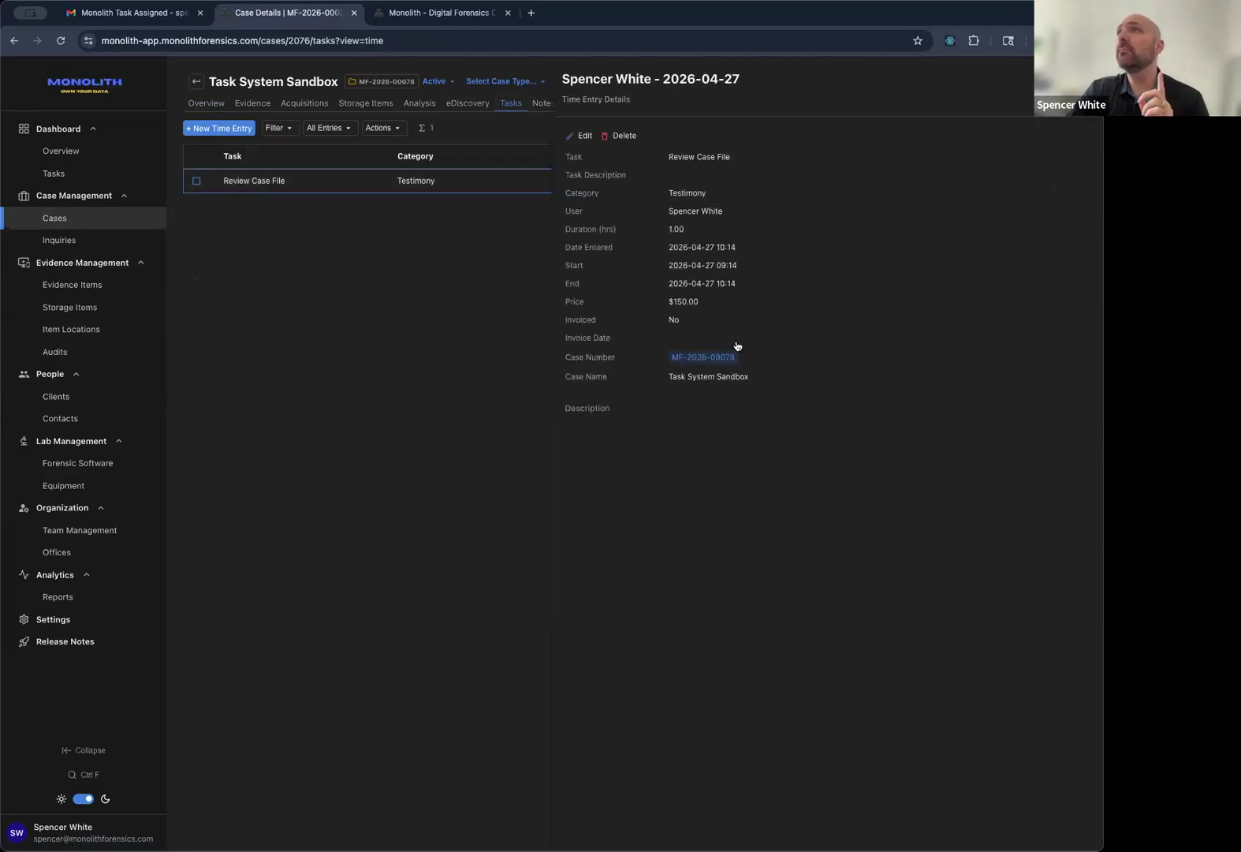
click(432, 266)
Show tasks as a list, open the Questions task and list its time categories.
click(944, 128)
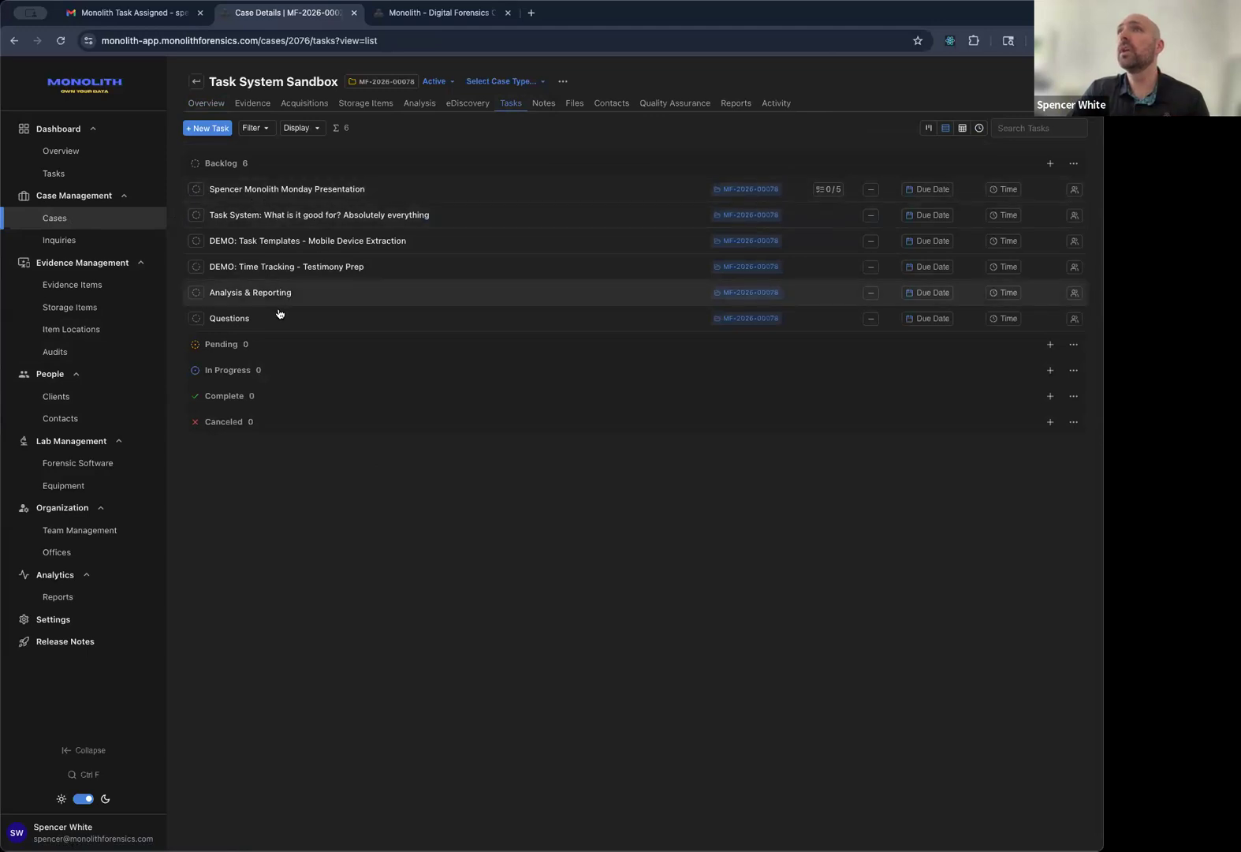
click(353, 322)
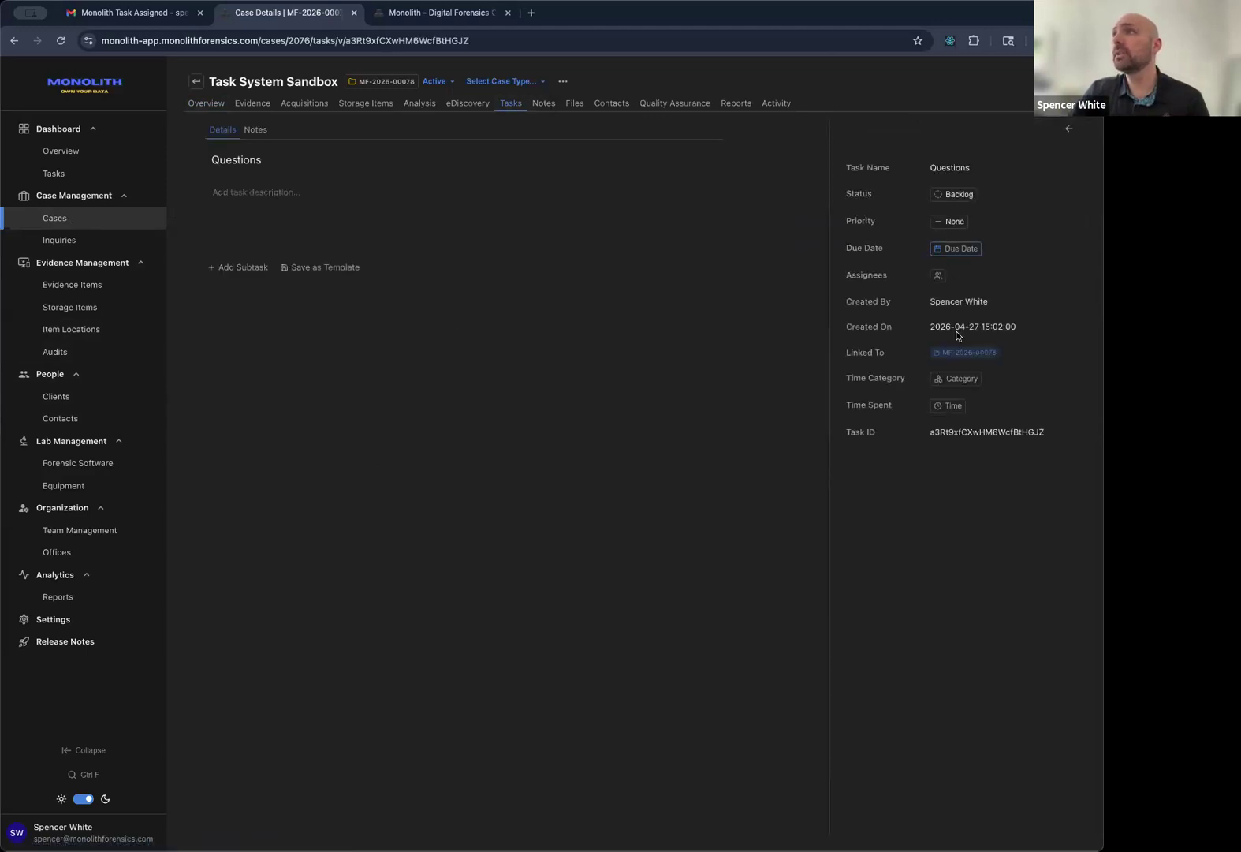
click(962, 385)
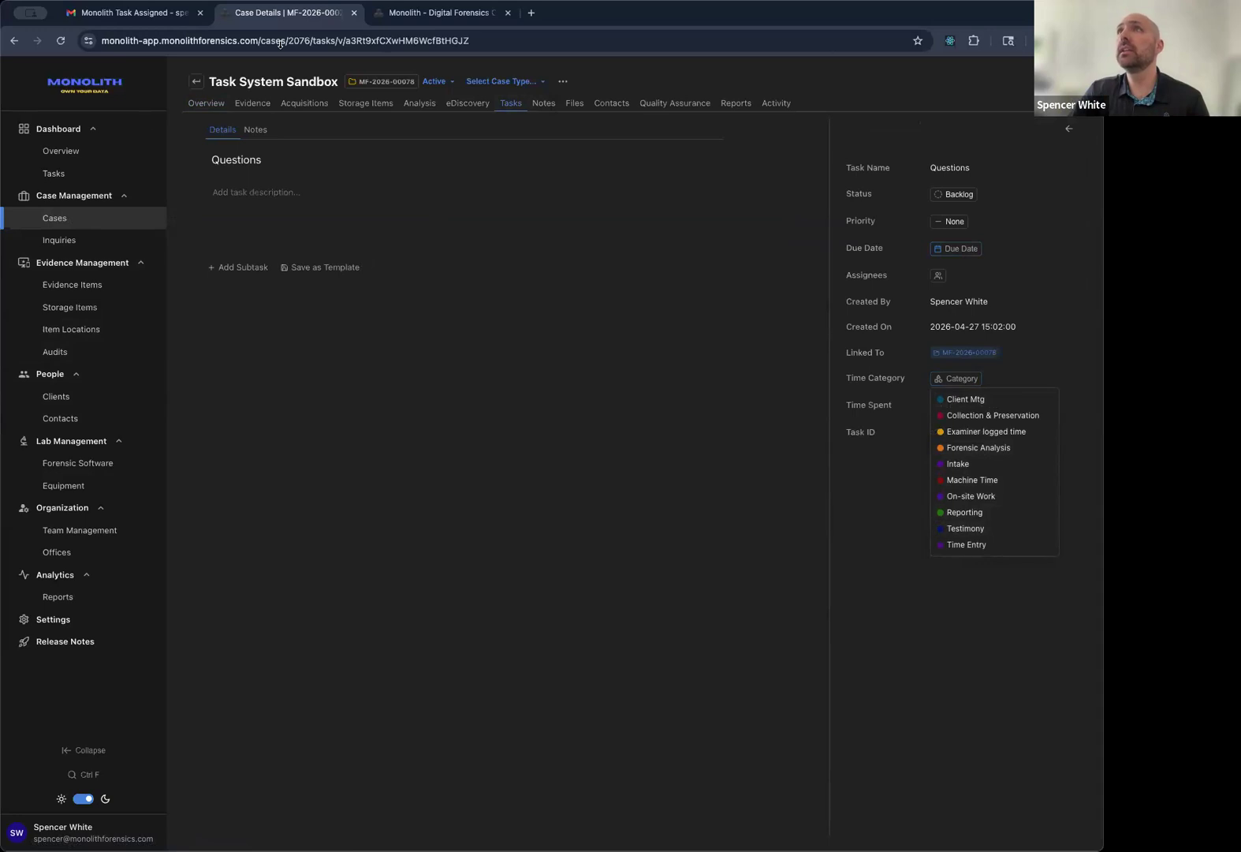
Check Time Entry Categories in settings, then show the Questions task's status options.
click(418, 11)
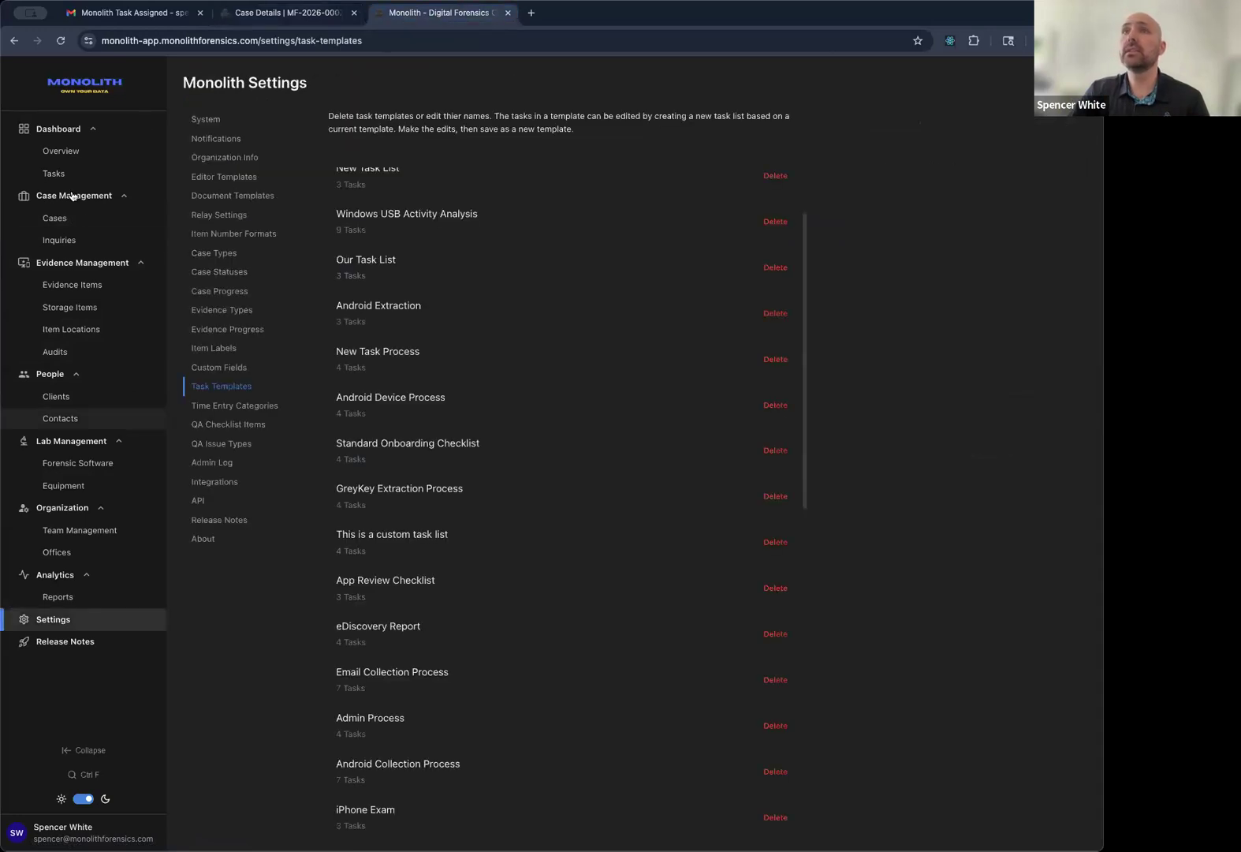
click(87, 621)
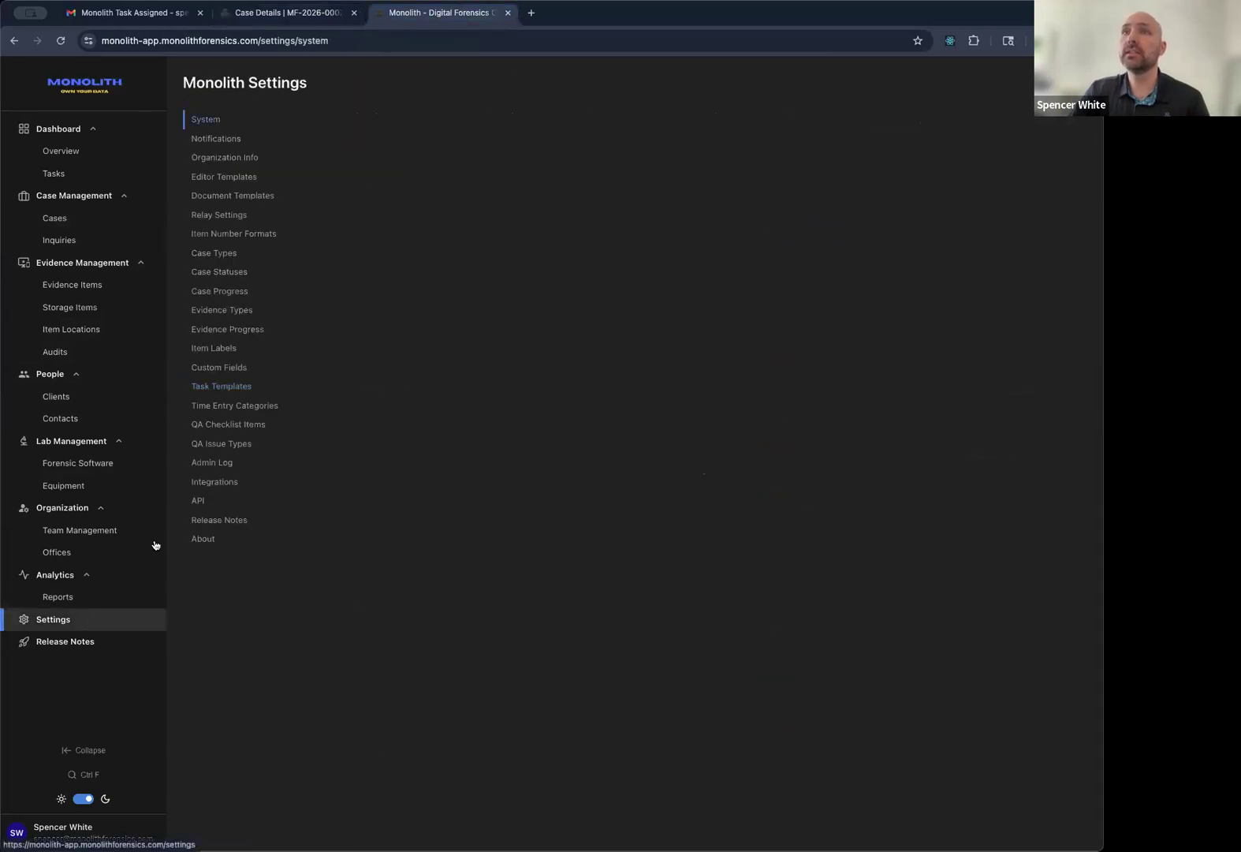
click(245, 409)
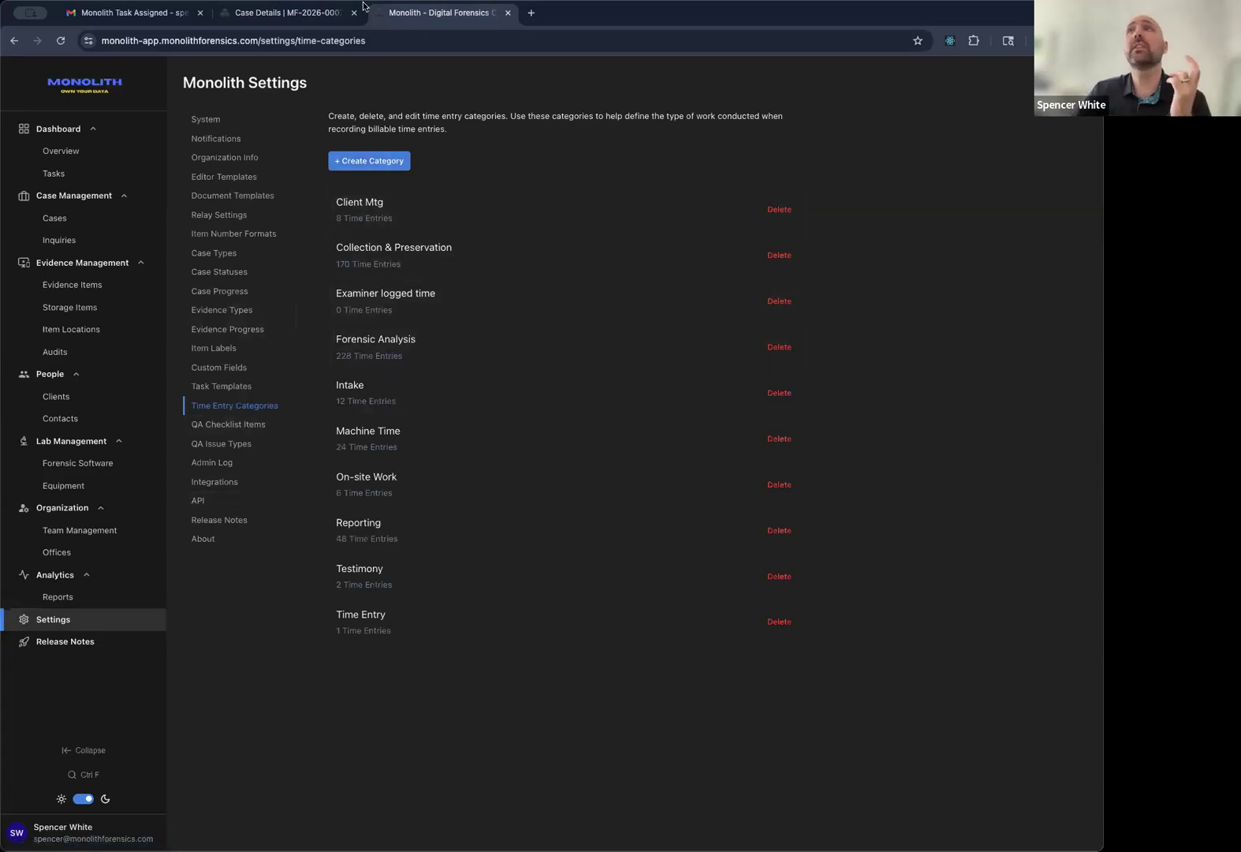
click(325, 24)
click(955, 194)
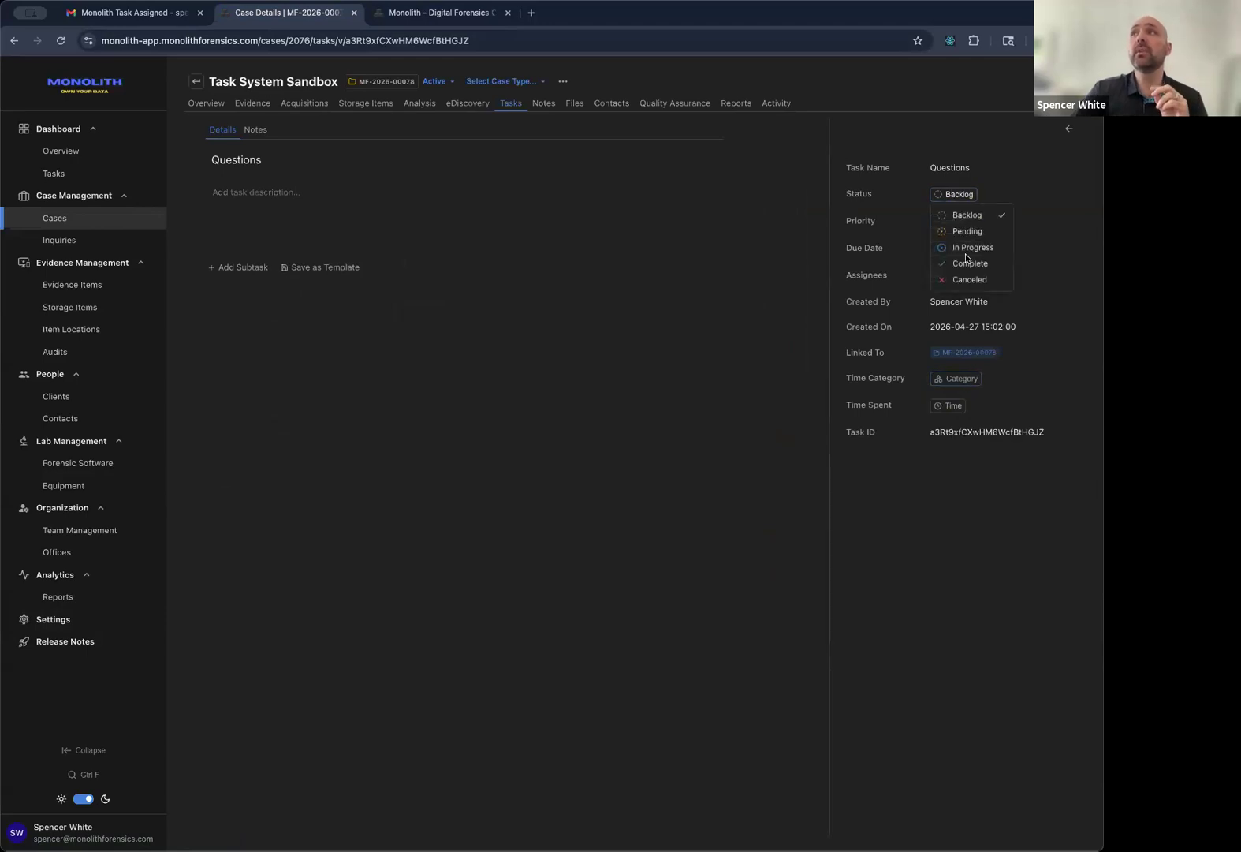
Keep the Questions task at Backlog, then view the case's notes under My Notes.
click(884, 244)
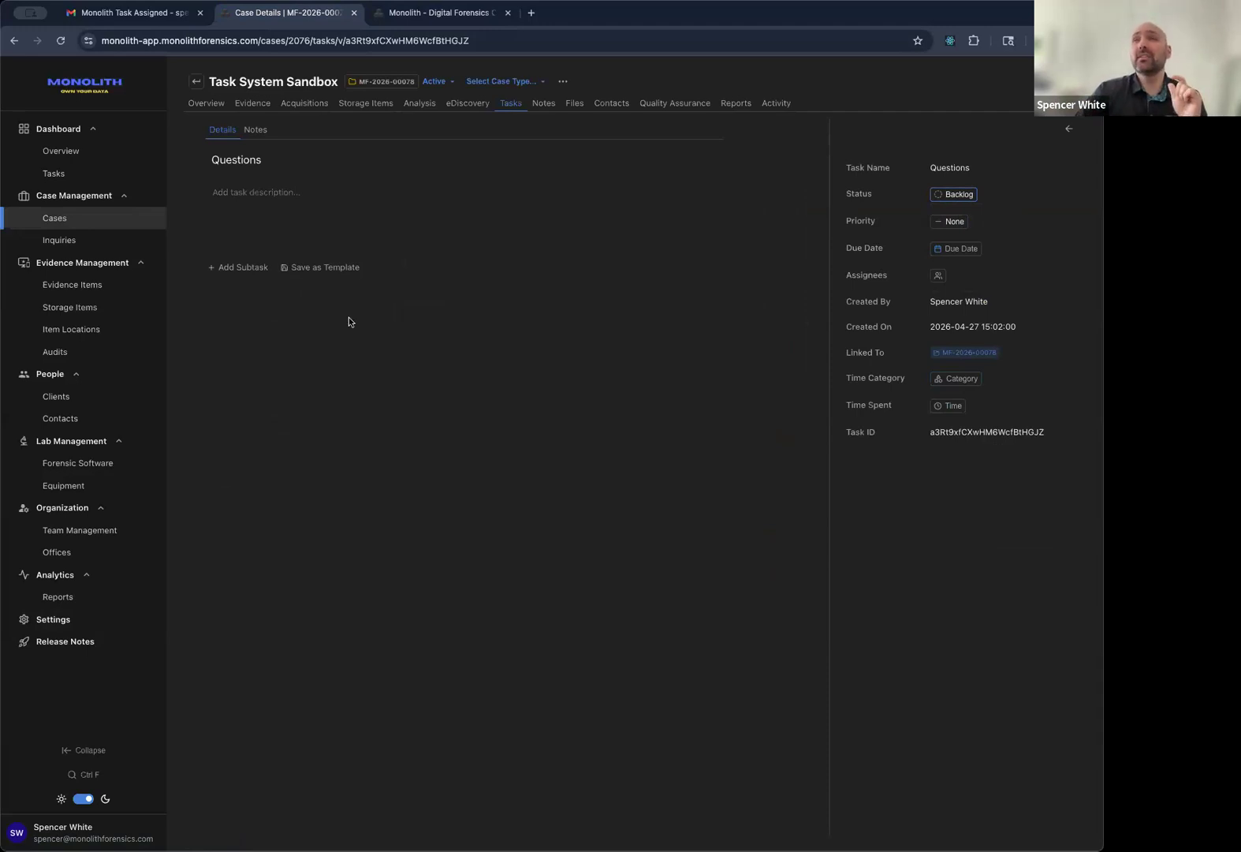
click(544, 103)
click(210, 132)
click(220, 137)
click(221, 137)
click(230, 134)
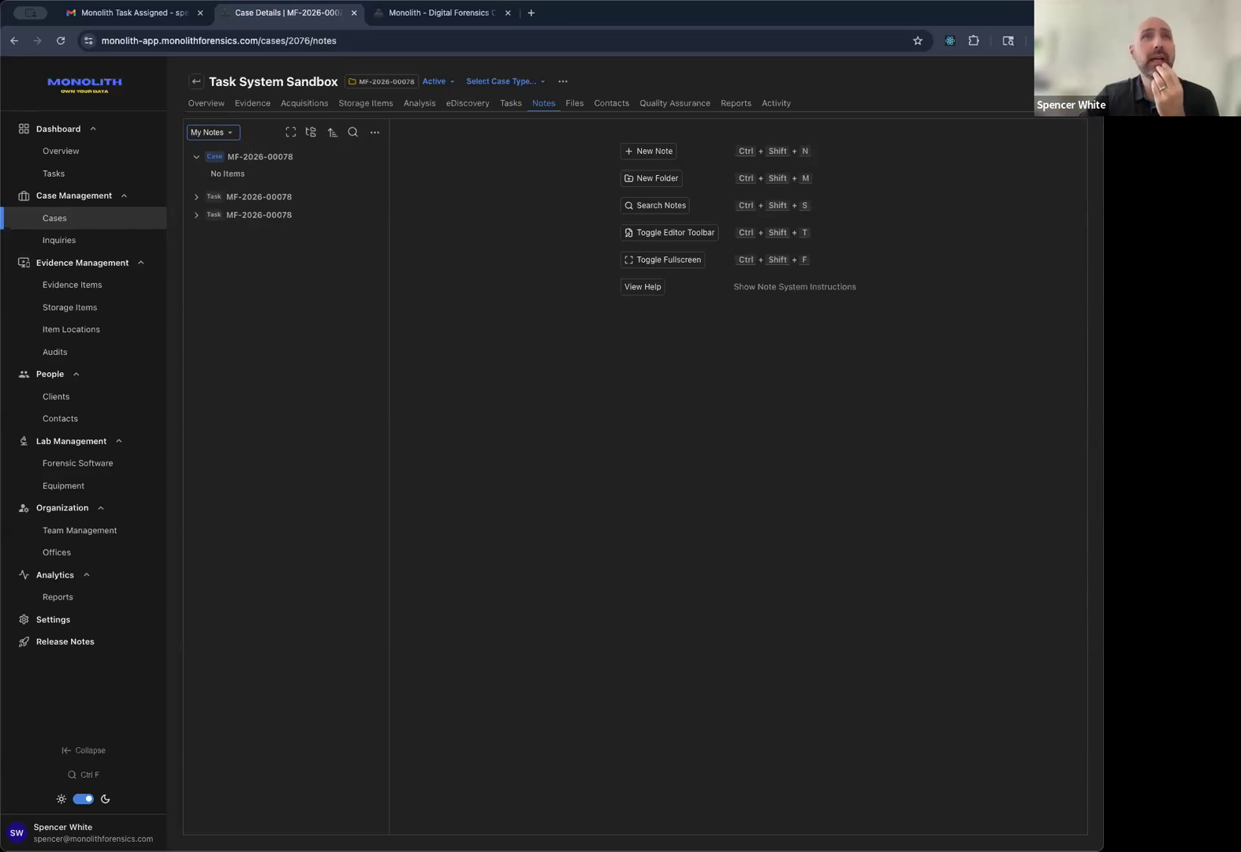
click(208, 132)
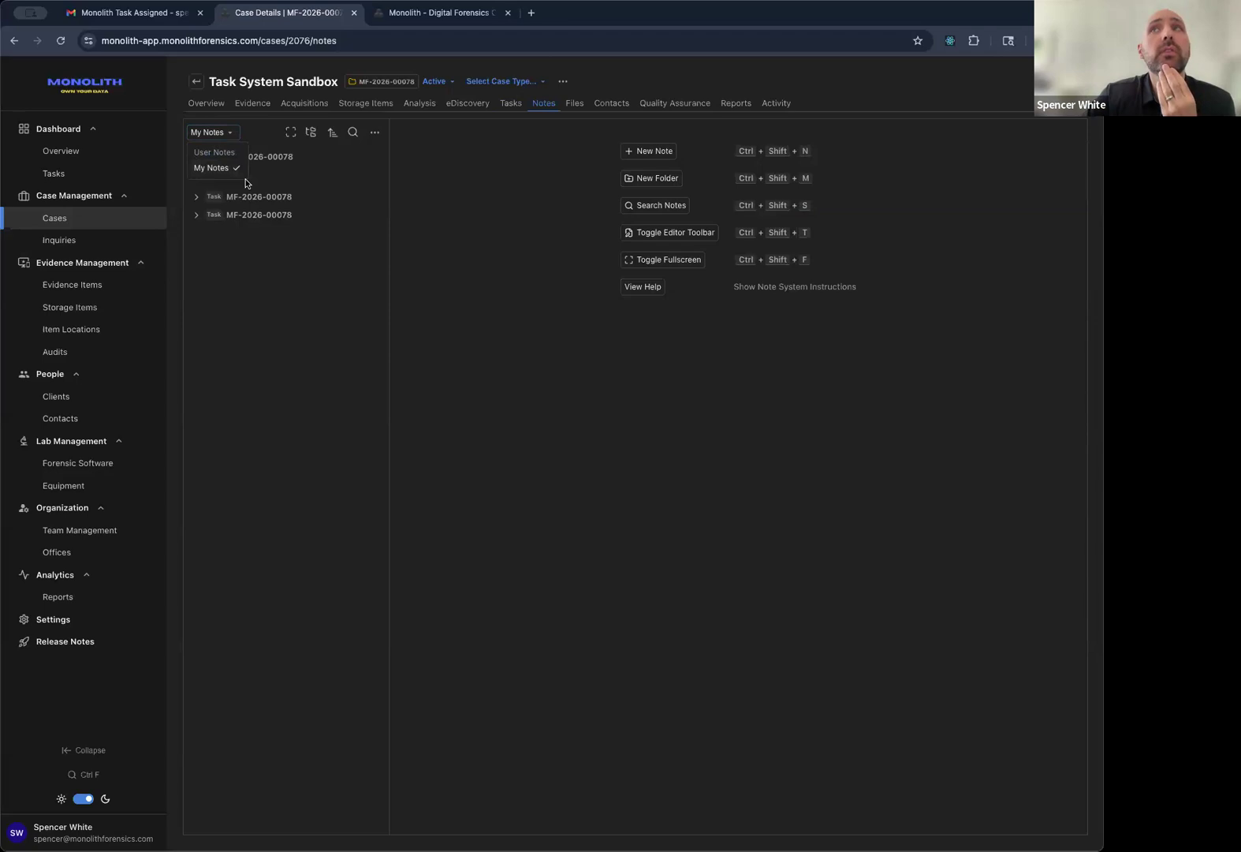
click(216, 168)
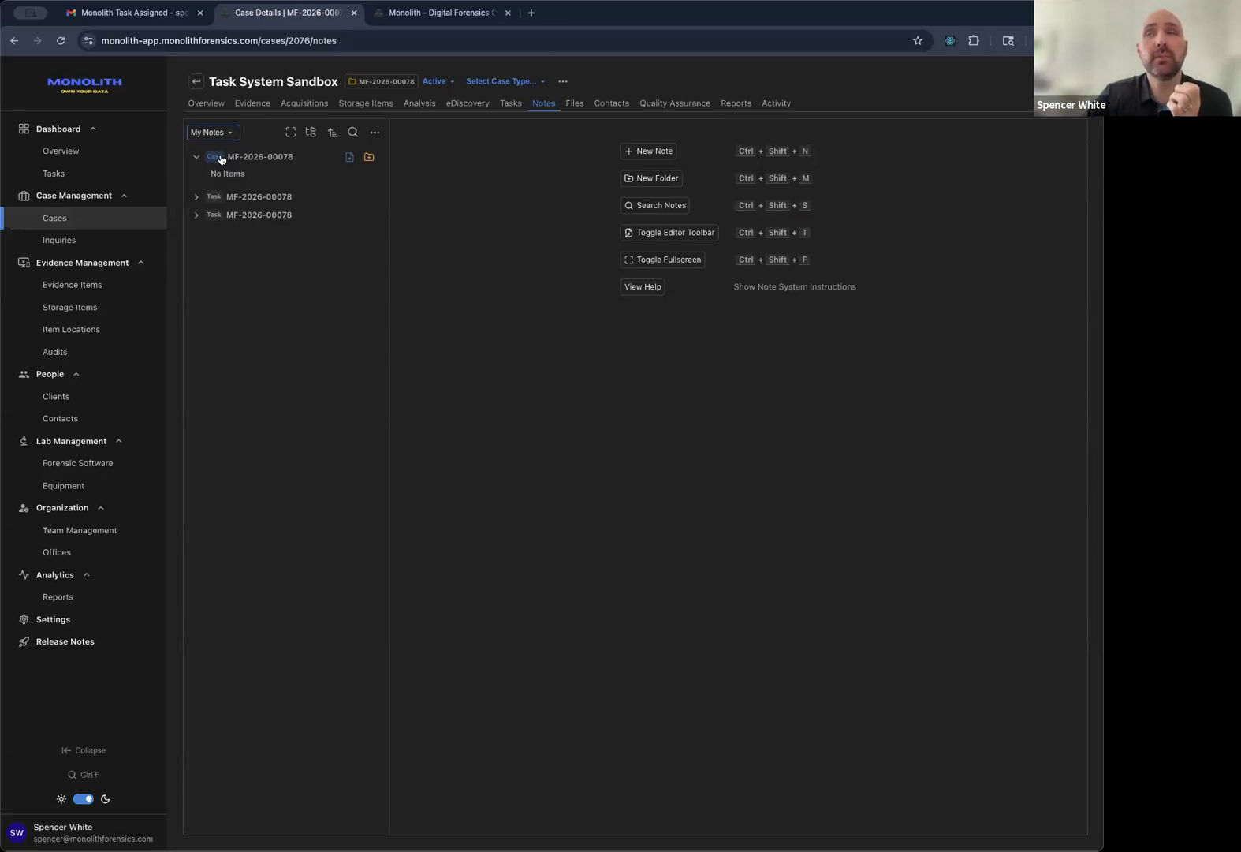
click(139, 218)
scroll(317, 292, down, 1)
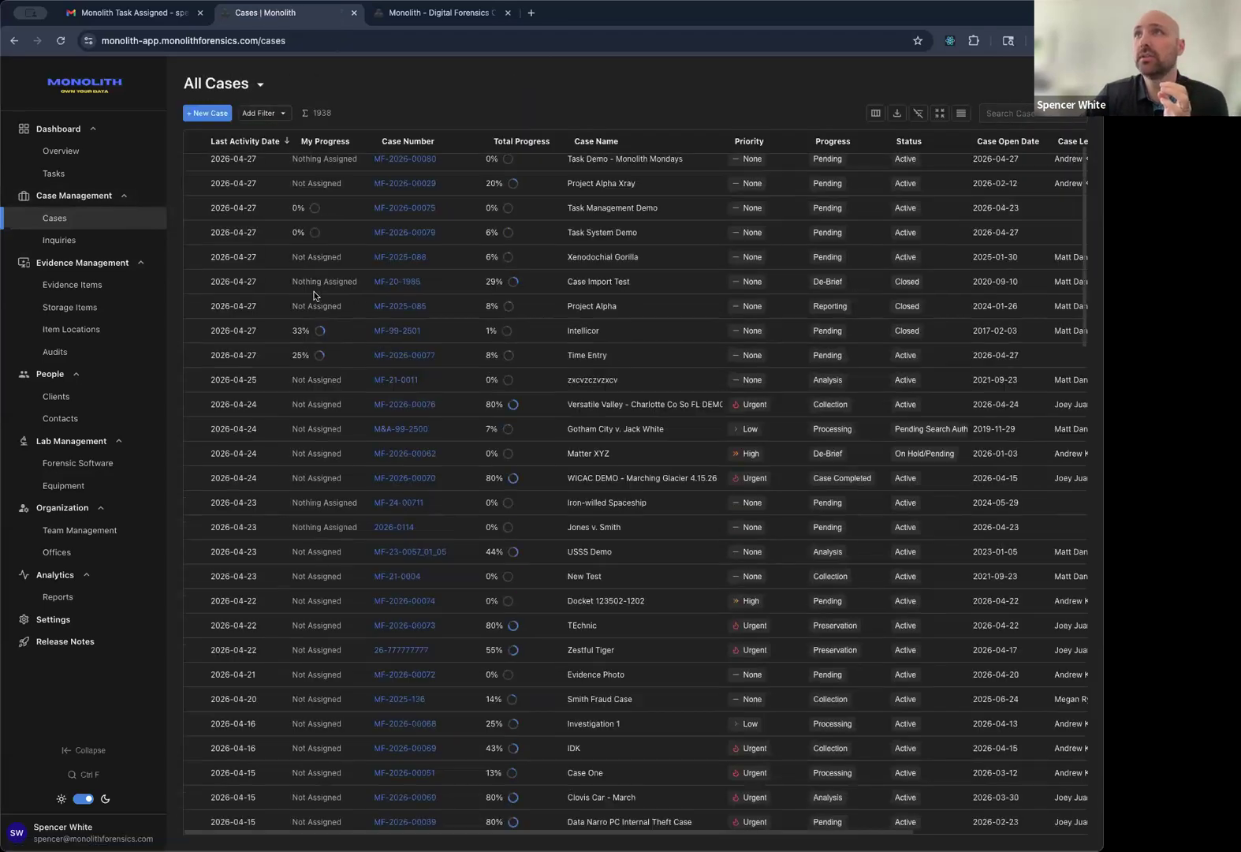
scroll(394, 327, up, 1)
scroll(416, 344, up, 1)
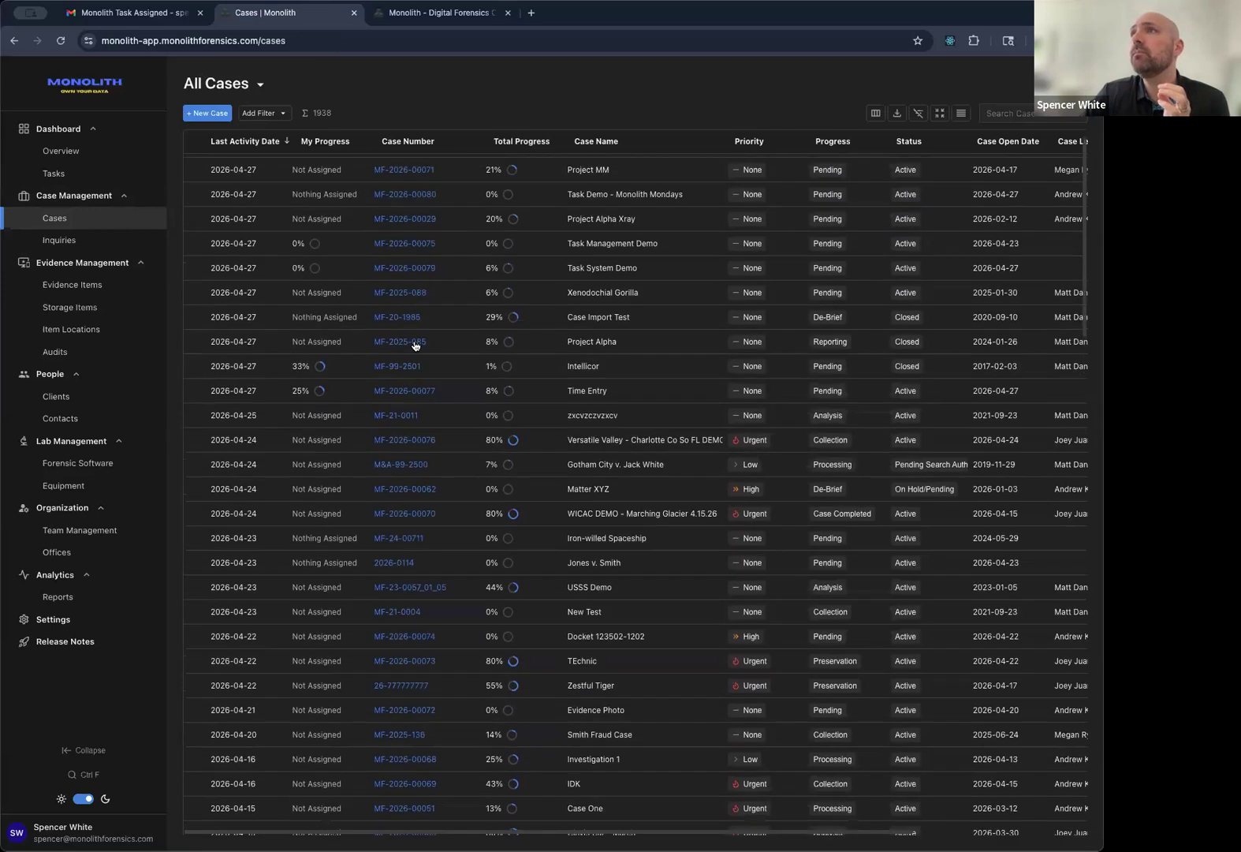
click(22, 40)
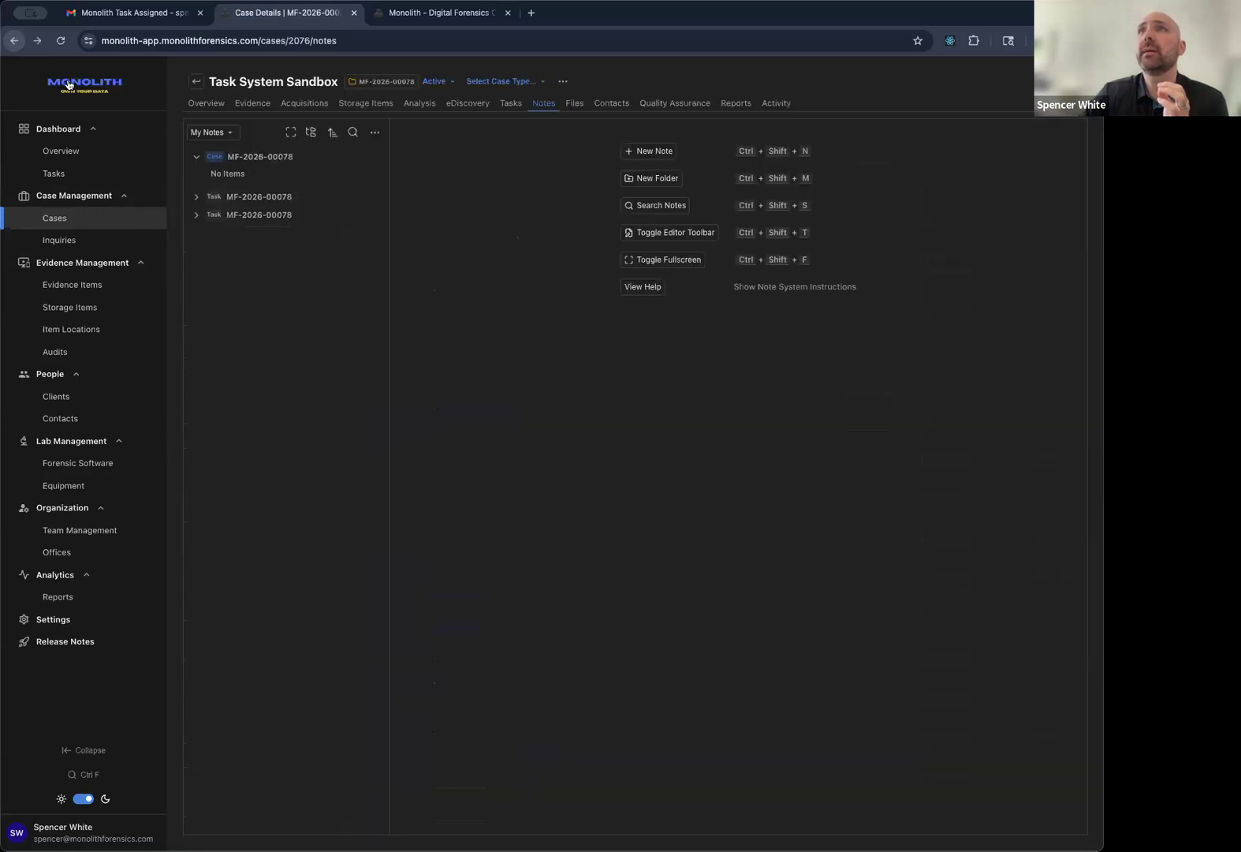